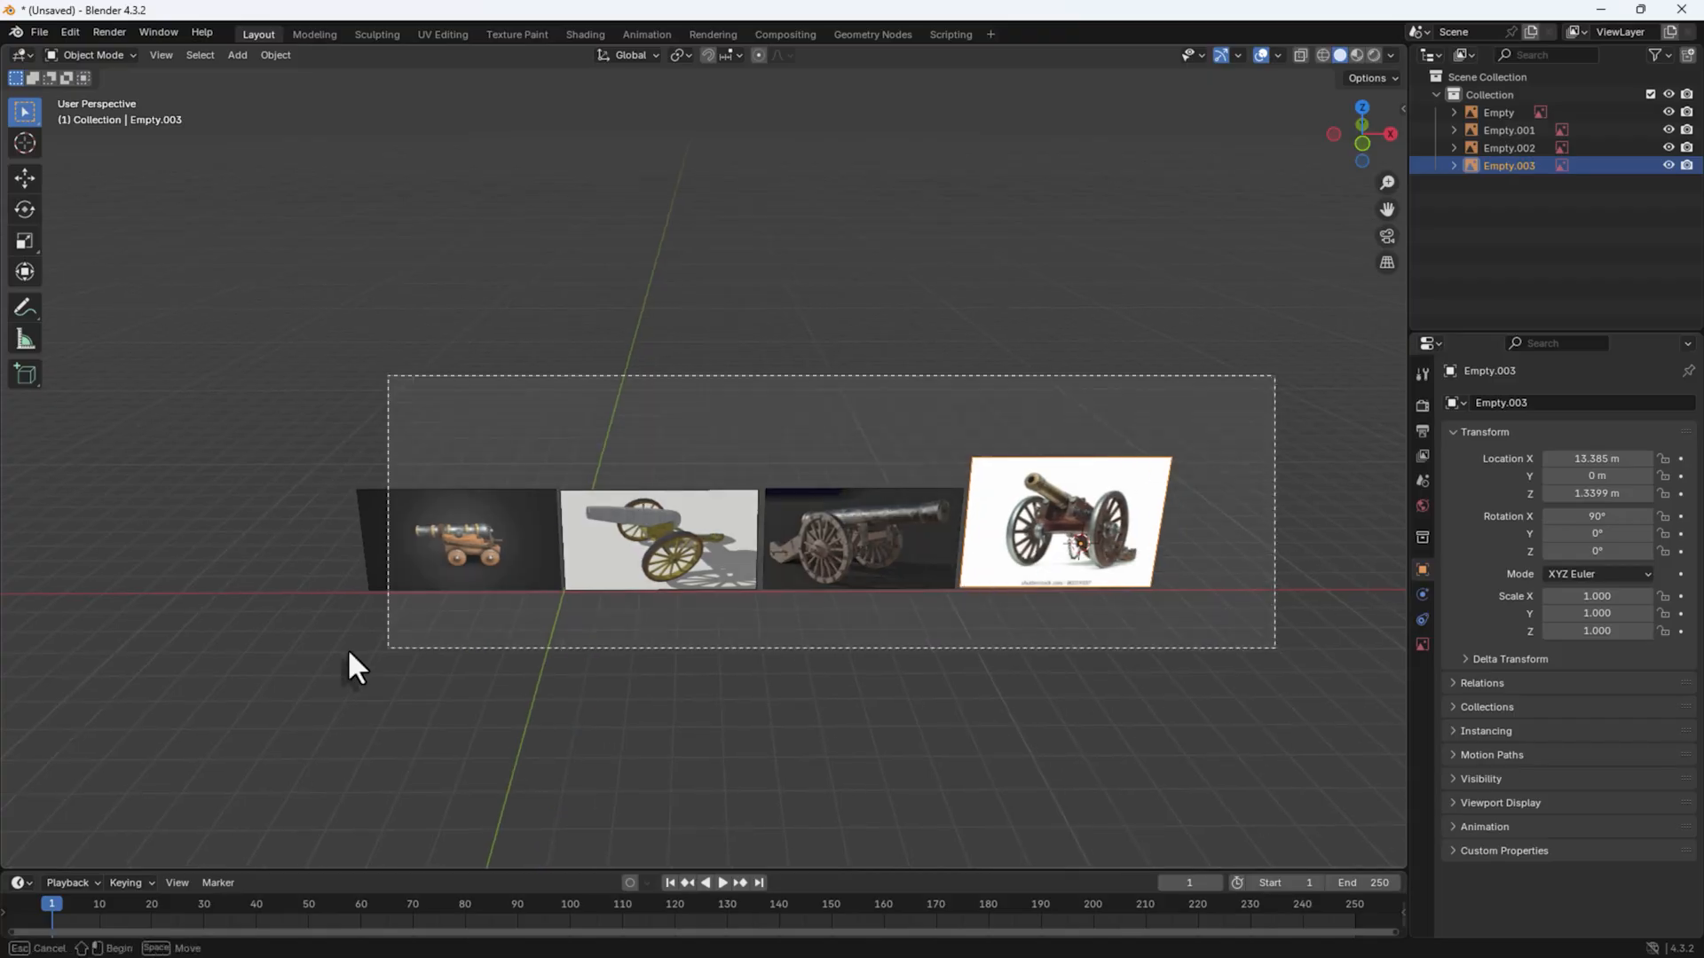
Step: Create a collection named ref, move the four reference image empties into it, and collapse it
{"action": "right_click", "coordinate": [1581, 242]}
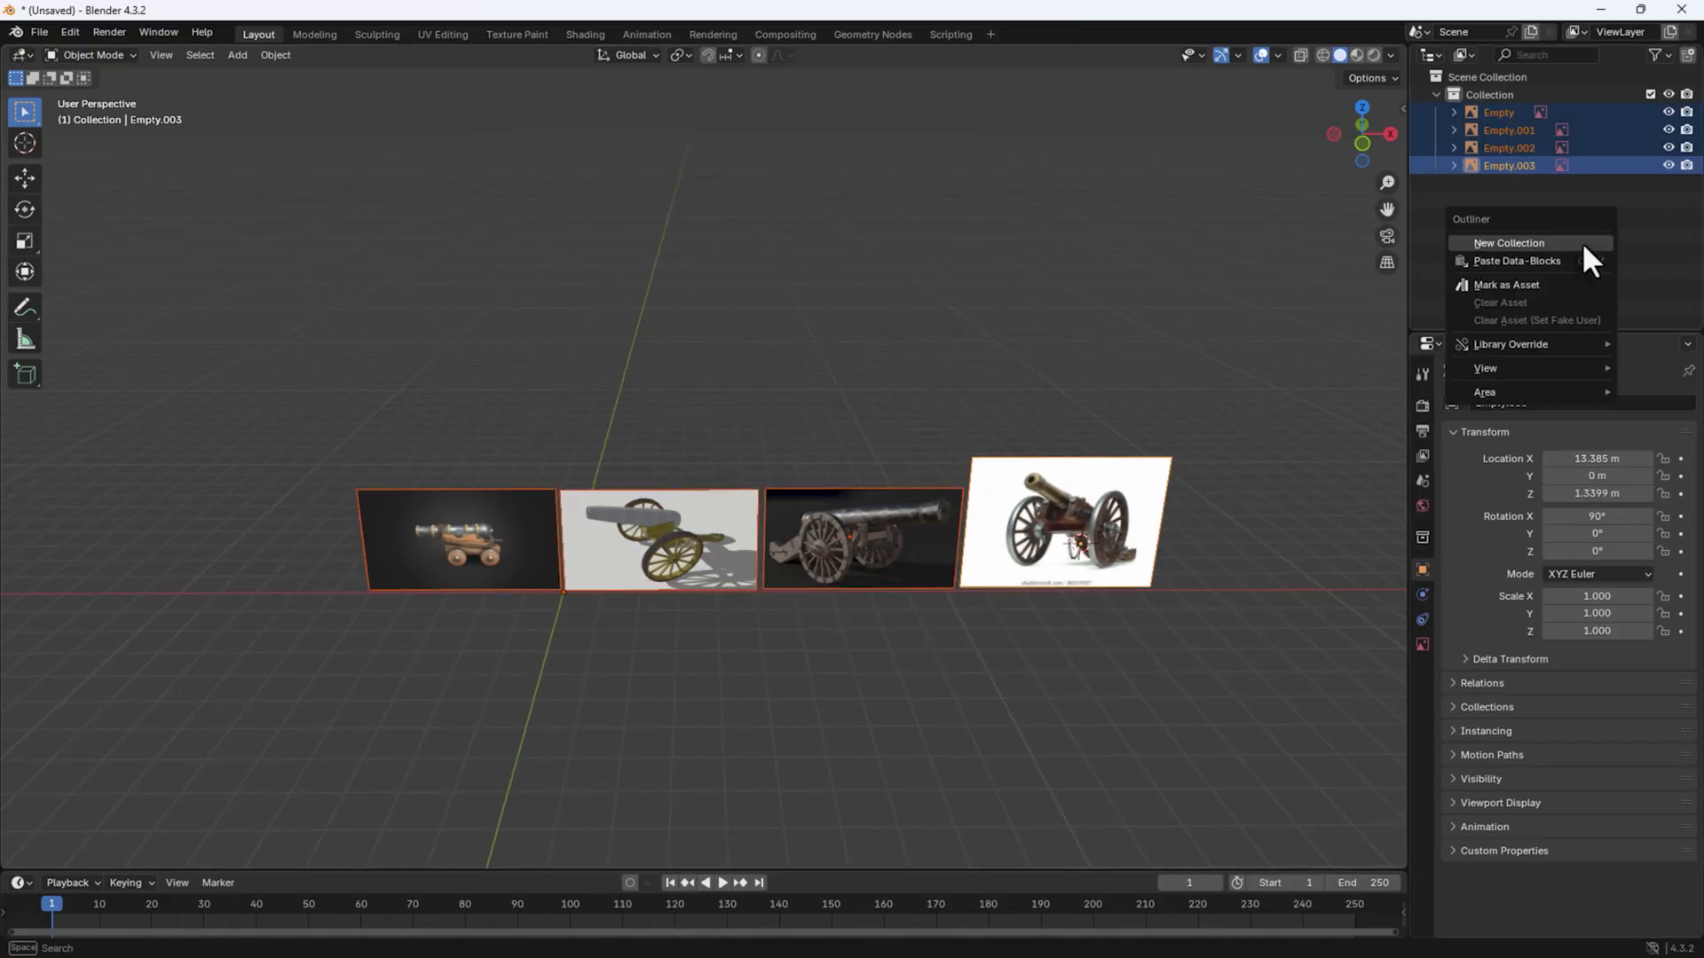
{"action": "left_click", "coordinate": [1581, 241]}
{"action": "double_click", "coordinate": [1506, 184]}
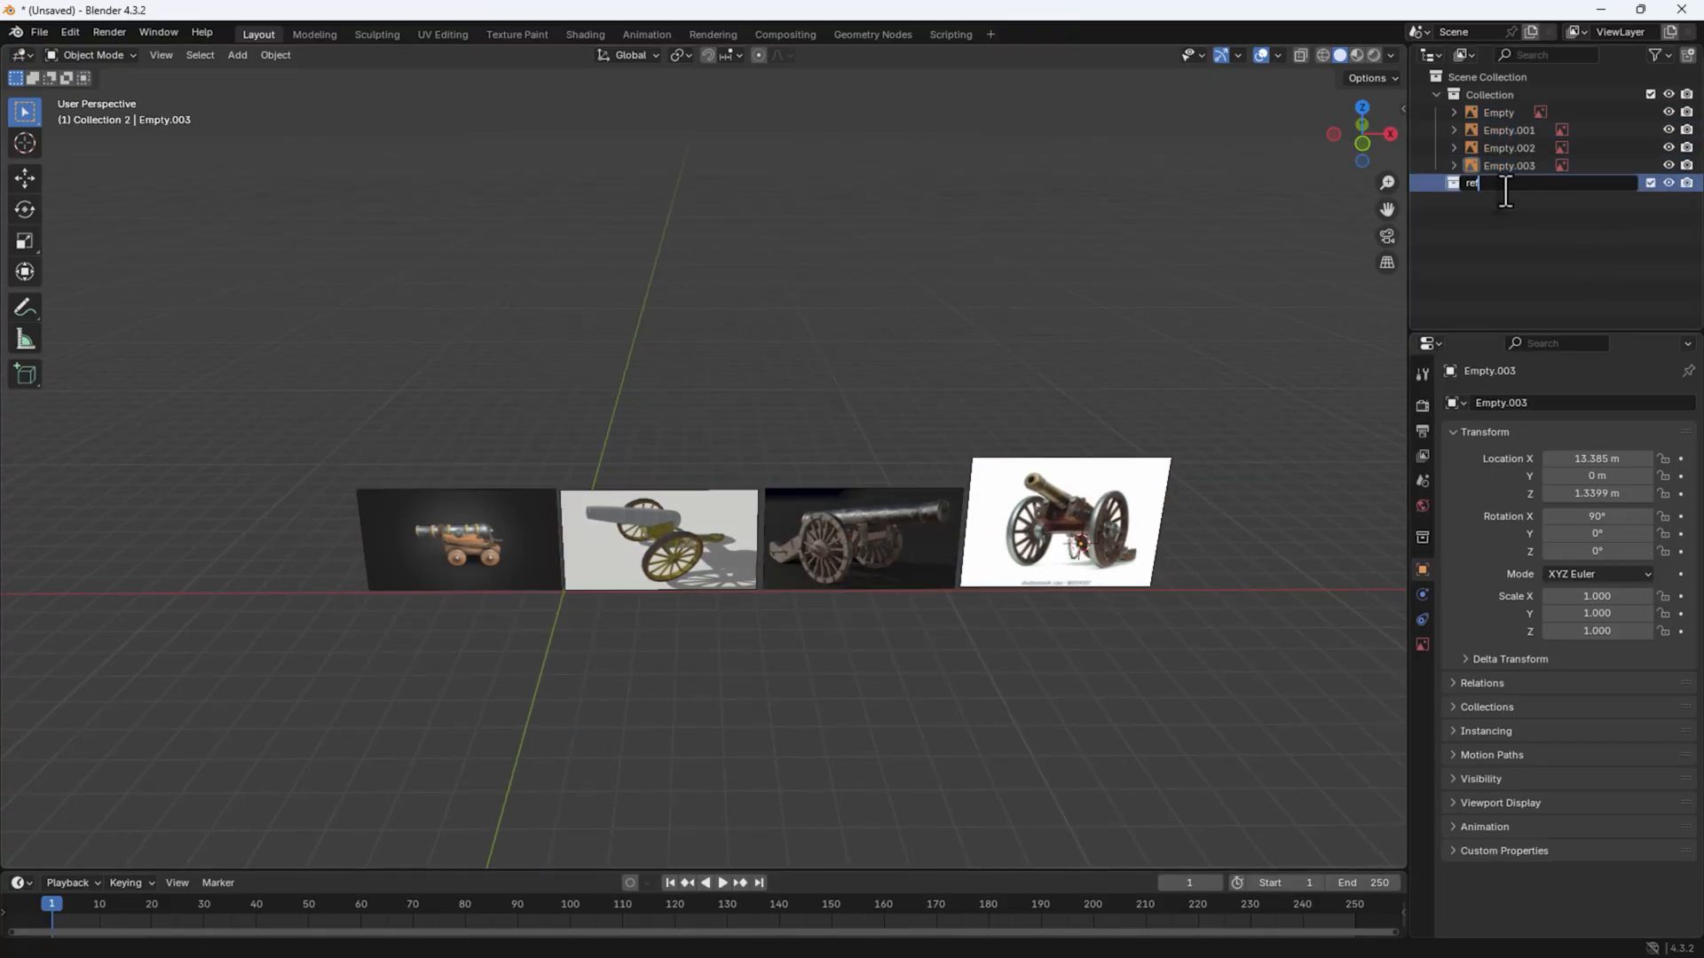
{"action": "left_click_drag", "start_coordinate": [1514, 112], "coordinate": [1475, 182]}
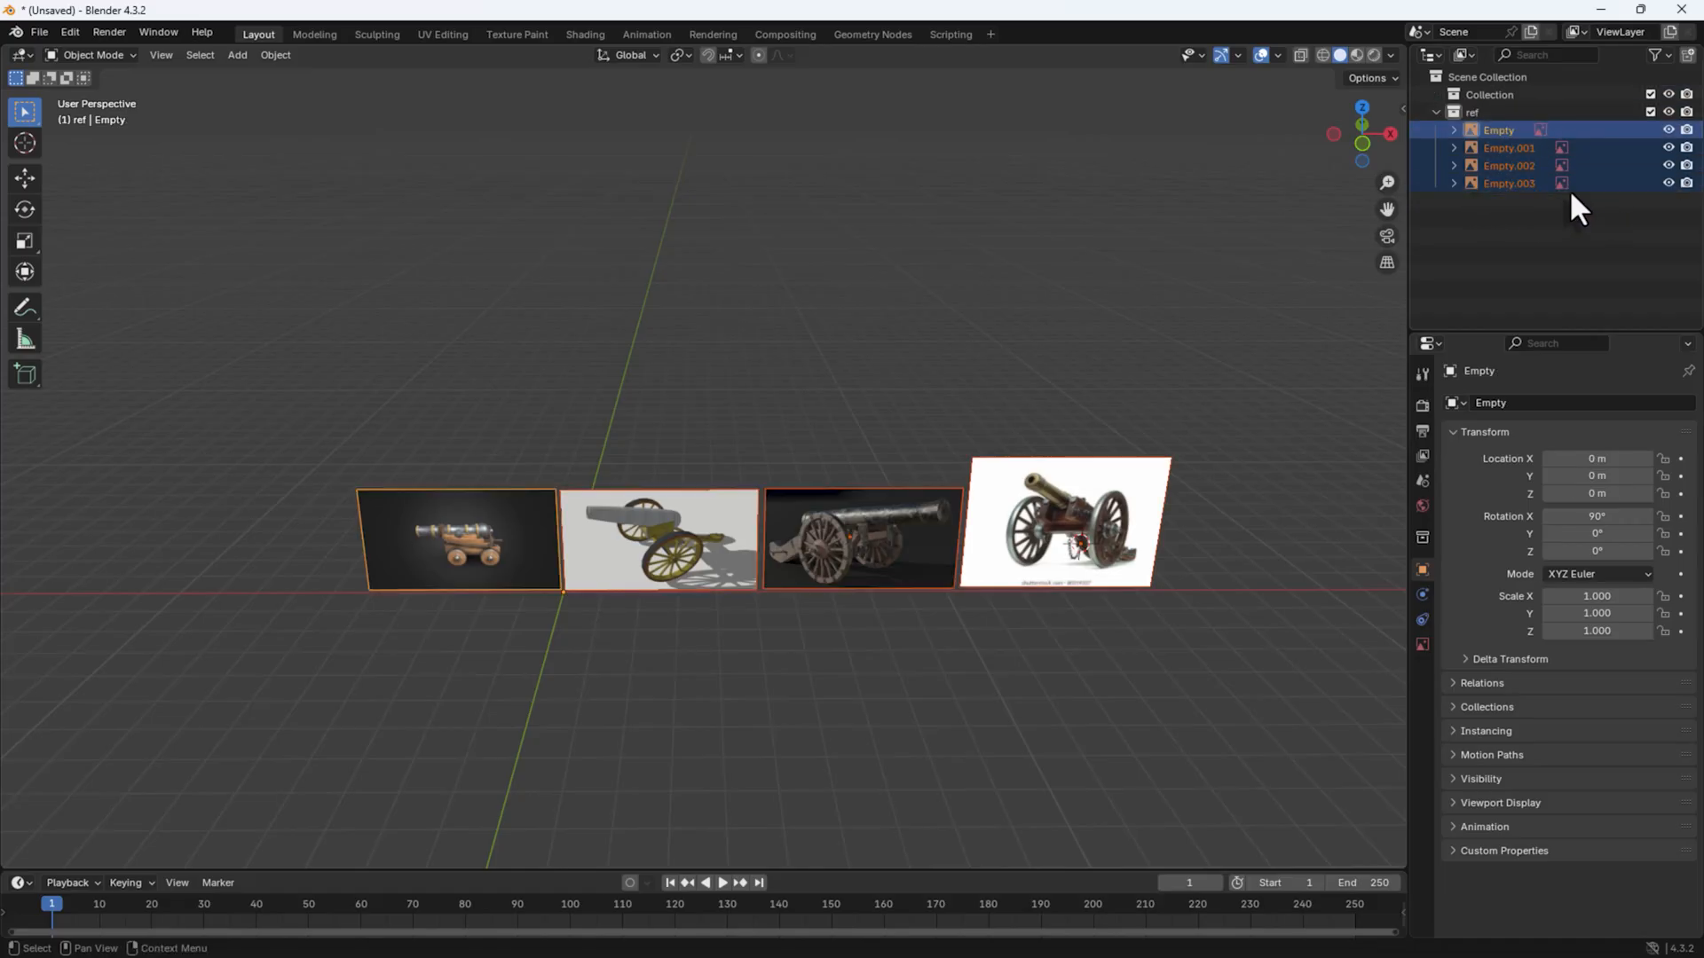
{"action": "left_click", "coordinate": [1437, 112]}
Step: Try hiding and excluding the ref collection, restoring it each time
{"action": "left_click", "coordinate": [1666, 112]}
{"action": "left_click", "coordinate": [1666, 112]}
{"action": "left_click", "coordinate": [1650, 112]}
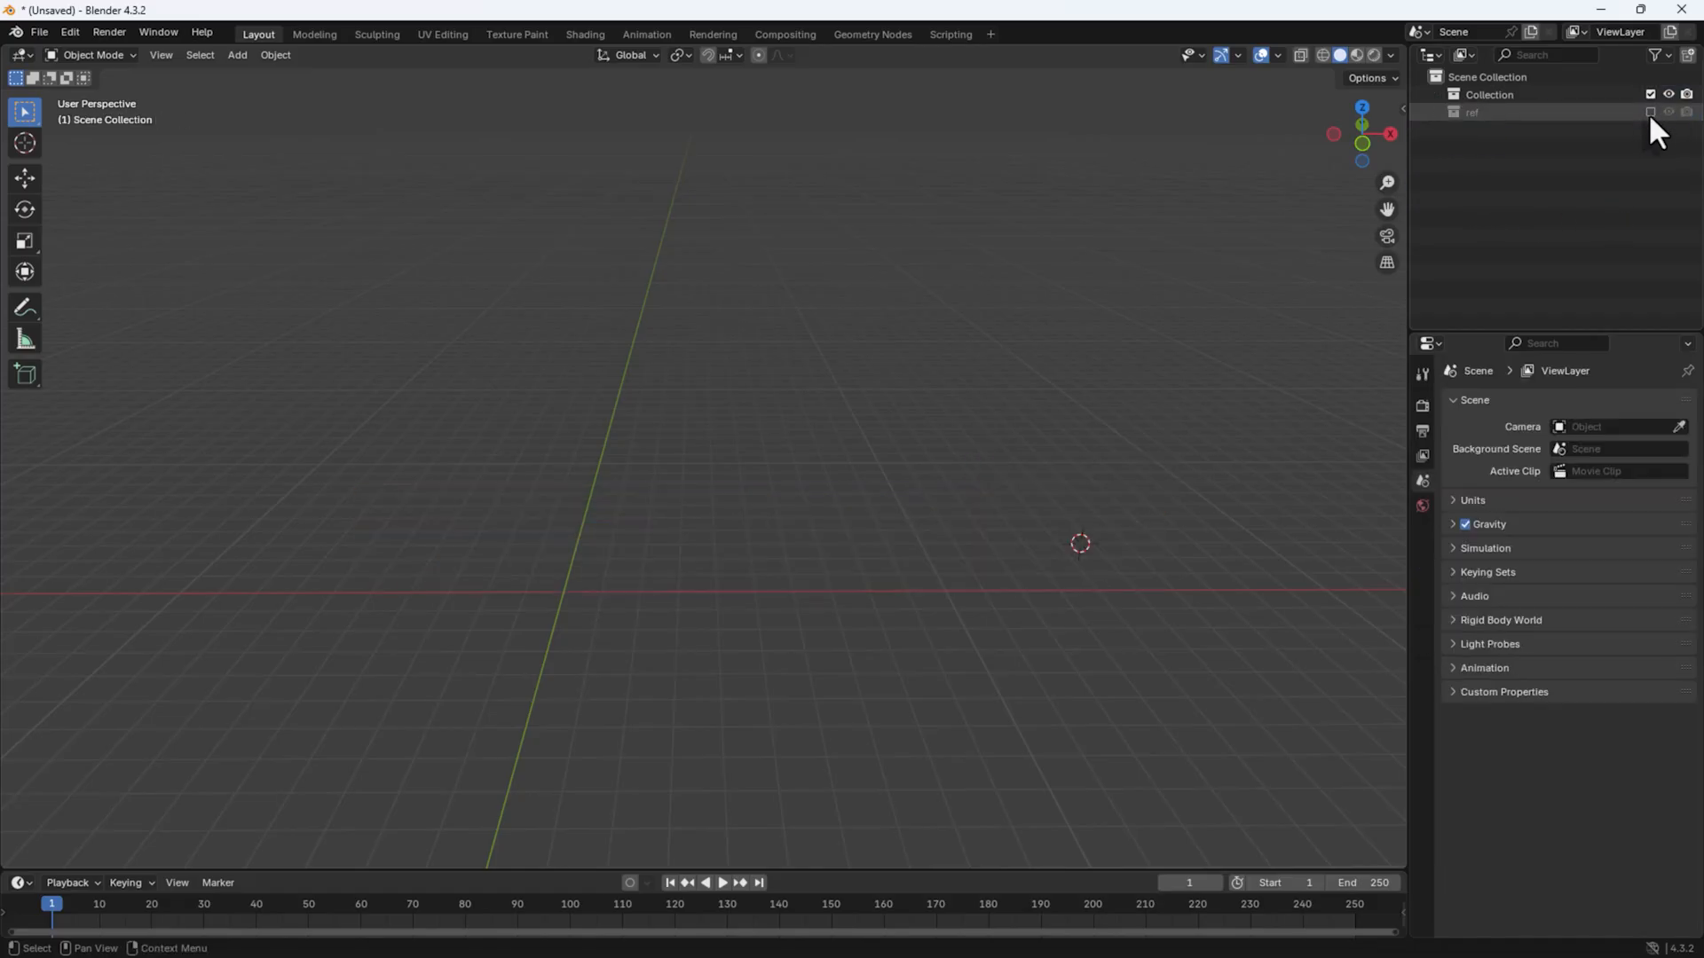
{"action": "left_click", "coordinate": [1651, 112]}
{"action": "middle_click_drag", "start_coordinate": [768, 502], "coordinate": [804, 478]}
{"action": "right_click", "coordinate": [822, 511]}
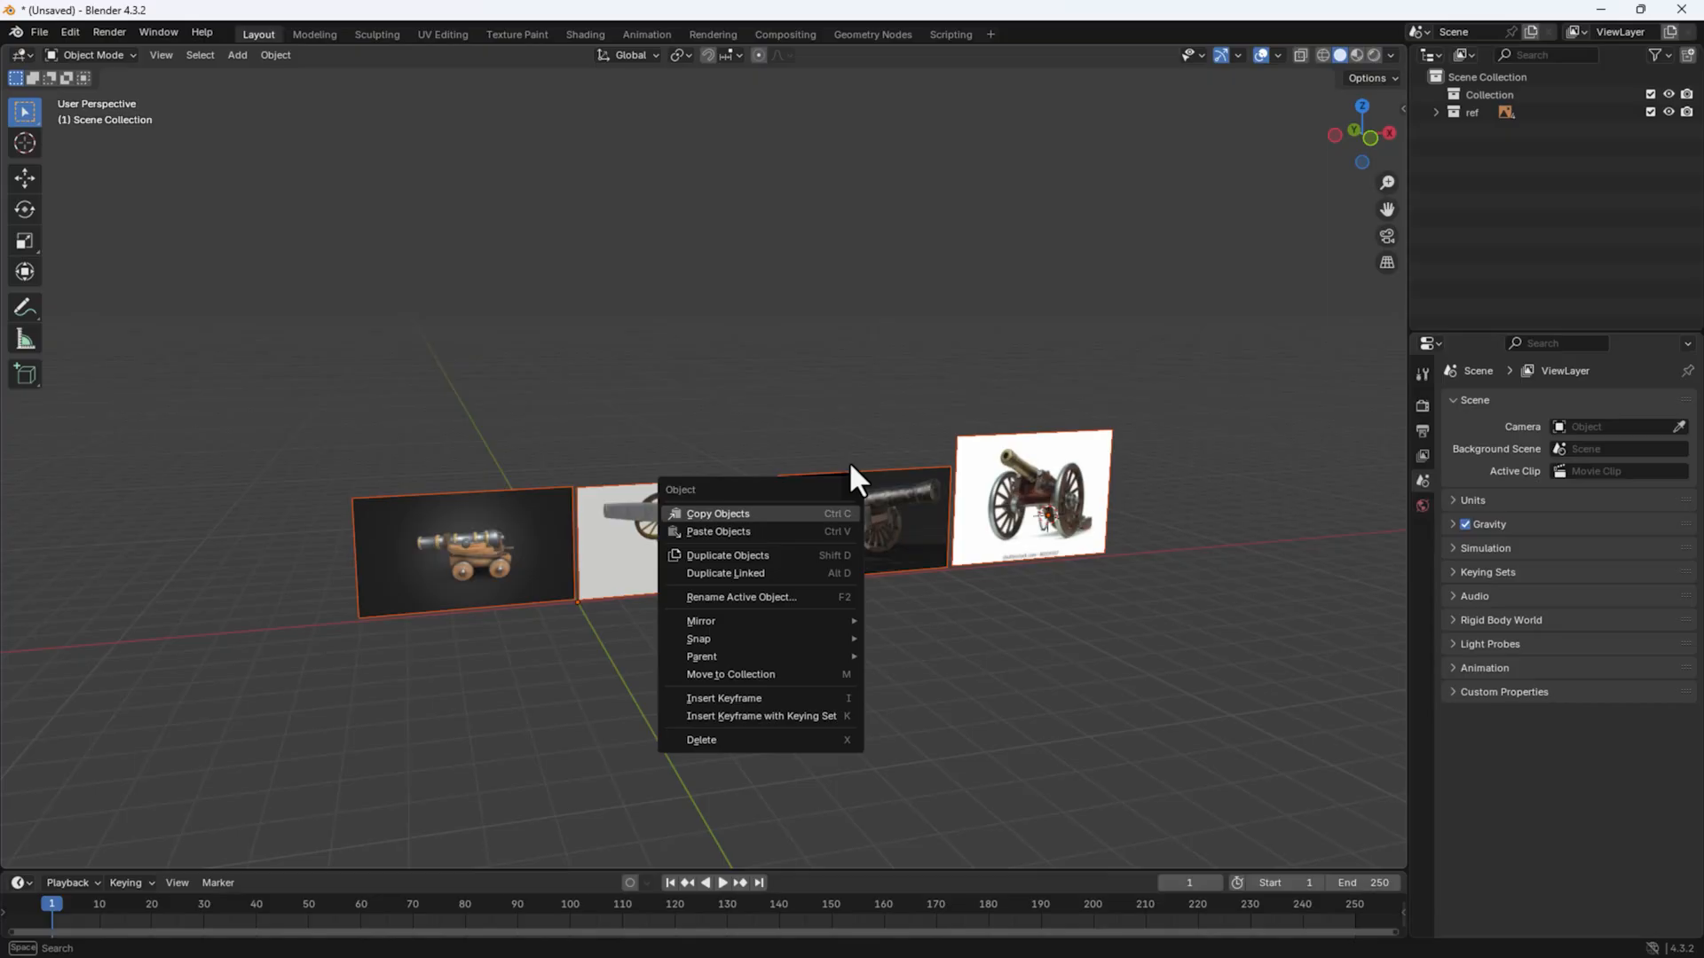
{"action": "left_click", "coordinate": [1076, 758]}
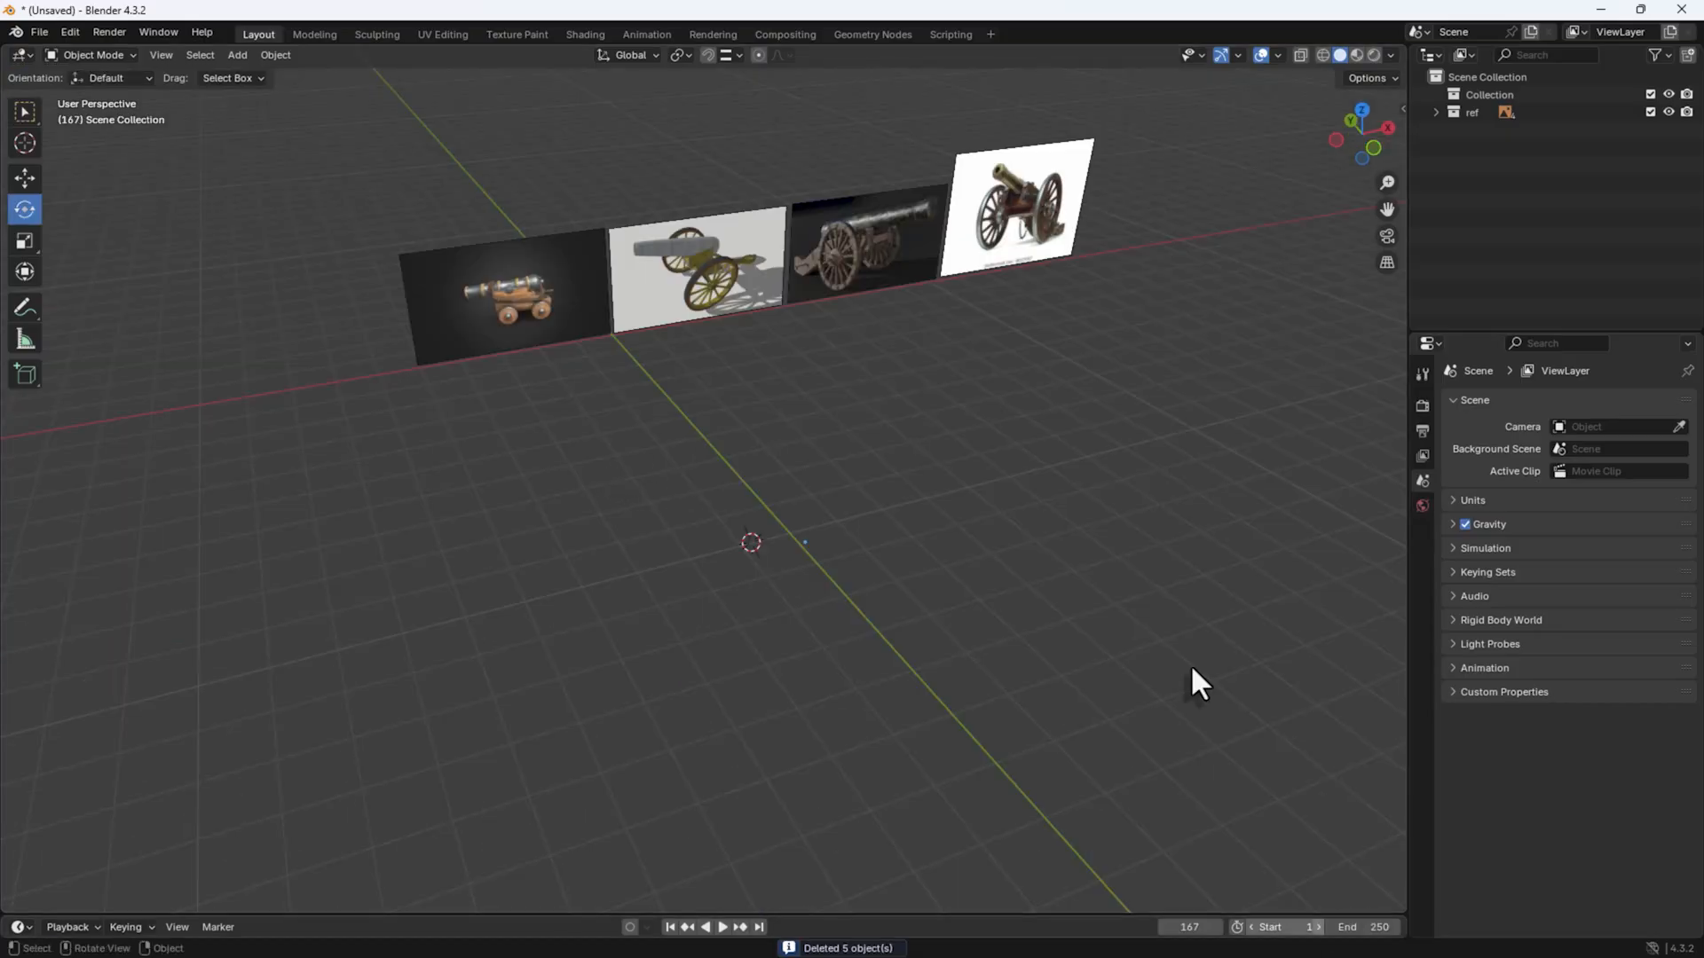
Step: Add a cylinder in front of the reference images and rotate it about the Y axis so it lies horizontally
{"action": "middle_click_drag", "start_coordinate": [904, 606], "coordinate": [742, 584]}
{"action": "key", "text": "shift+a"}
{"action": "mouse_move", "coordinate": [779, 591]}
{"action": "left_click", "coordinate": [858, 680]}
{"action": "key", "text": "r"}
{"action": "key", "text": "y"}
{"action": "left_click", "coordinate": [683, 532]}
Step: Edit the cylinder's mesh and delete its end cap faces, leaving an open tube
{"action": "scroll", "coordinate": [742, 584], "scroll_direction": "up", "scroll_amount": 3}
{"action": "key", "text": "Tab"}
{"action": "key", "text": "alt+a"}
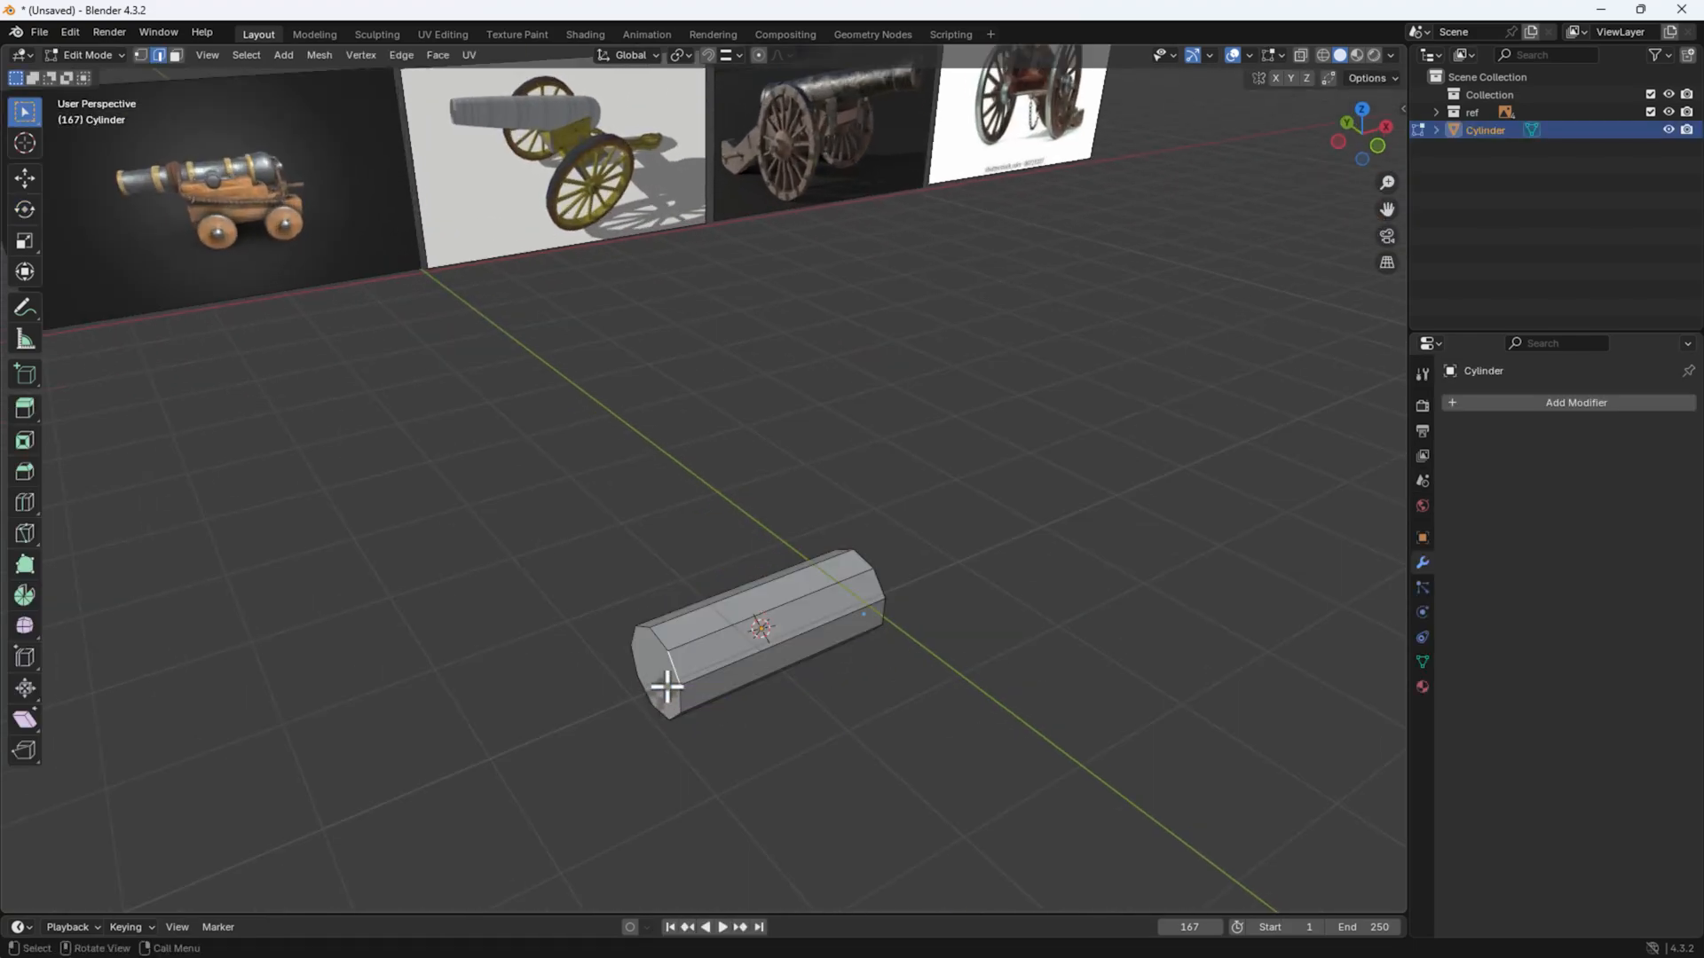
{"action": "middle_click_drag", "start_coordinate": [668, 681], "coordinate": [631, 548]}
{"action": "key", "text": "x"}
{"action": "key", "text": "x"}
Step: Select the whole tube mesh and move it up so it floats above the 3D cursor
{"action": "left_click_drag", "start_coordinate": [466, 487], "coordinate": [1006, 809]}
{"action": "key", "text": "shift+space"}
{"action": "key", "text": "s"}
{"action": "key", "text": "g"}
{"action": "left_click", "coordinate": [787, 614]}
{"action": "key", "text": "g"}
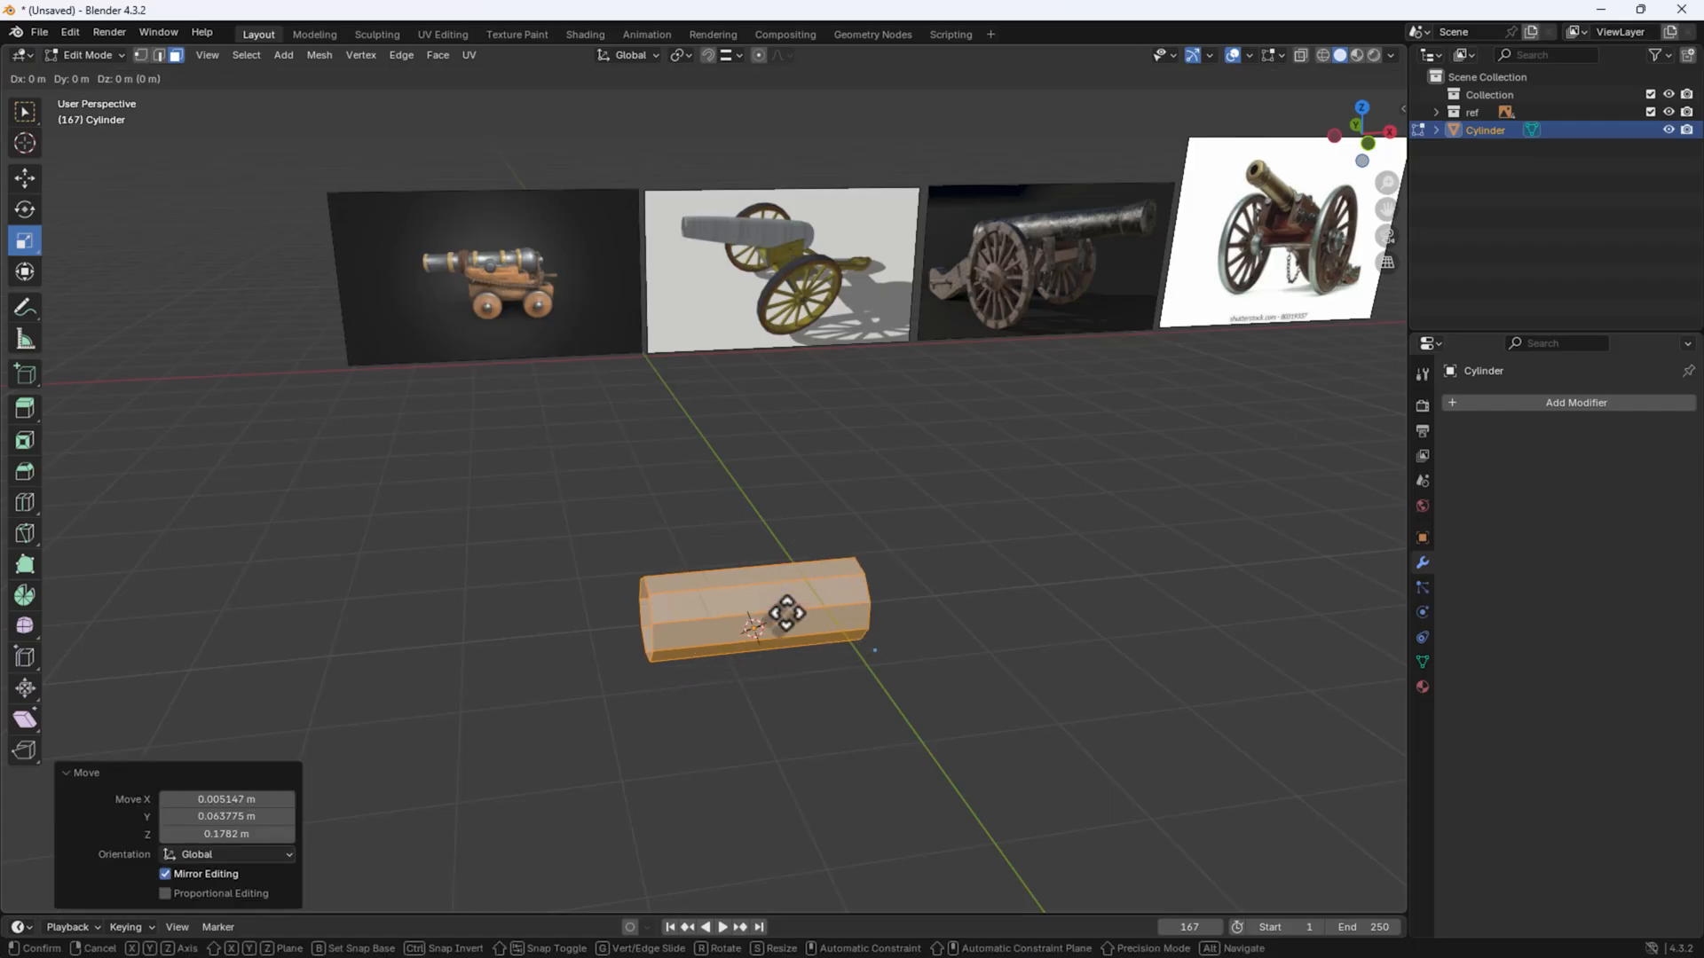
{"action": "left_click", "coordinate": [775, 610]}
{"action": "key", "text": "g"}
{"action": "left_click", "coordinate": [782, 629]}
{"action": "left_click_drag", "start_coordinate": [746, 560], "coordinate": [754, 439]}
{"action": "left_click", "coordinate": [802, 575]}
Step: Add three evenly spaced loop cuts around the tube
{"action": "middle_click_drag", "start_coordinate": [802, 574], "coordinate": [730, 503]}
{"action": "key", "text": "ctrl+r"}
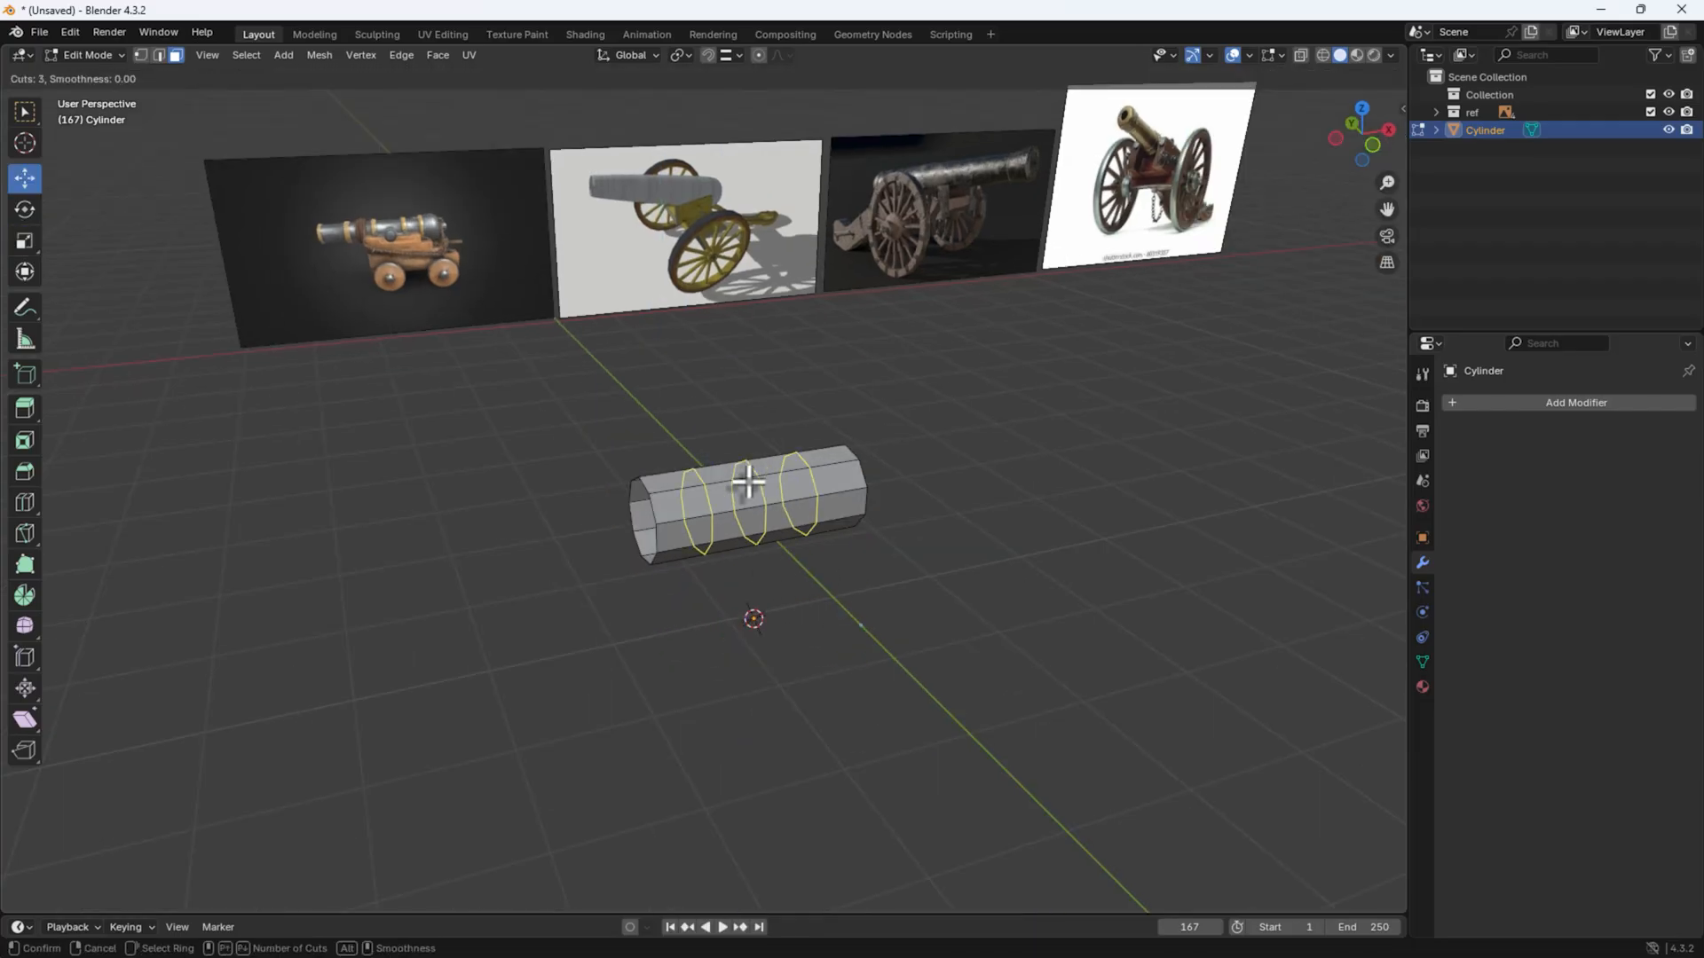
{"action": "left_click", "coordinate": [748, 482]}
{"action": "left_click", "coordinate": [761, 567]}
{"action": "middle_click_drag", "start_coordinate": [914, 581], "coordinate": [851, 568]}
{"action": "left_click", "coordinate": [882, 613]}
Step: Edge-slide the right loop by 0.416 and the middle loop by 0.168 toward the right end, and the left loop by -0.739 toward the left end
{"action": "scroll", "coordinate": [890, 582], "scroll_direction": "up", "scroll_amount": 3}
{"action": "left_click", "coordinate": [882, 524], "text": "alt"}
{"action": "key", "text": "shift+space"}
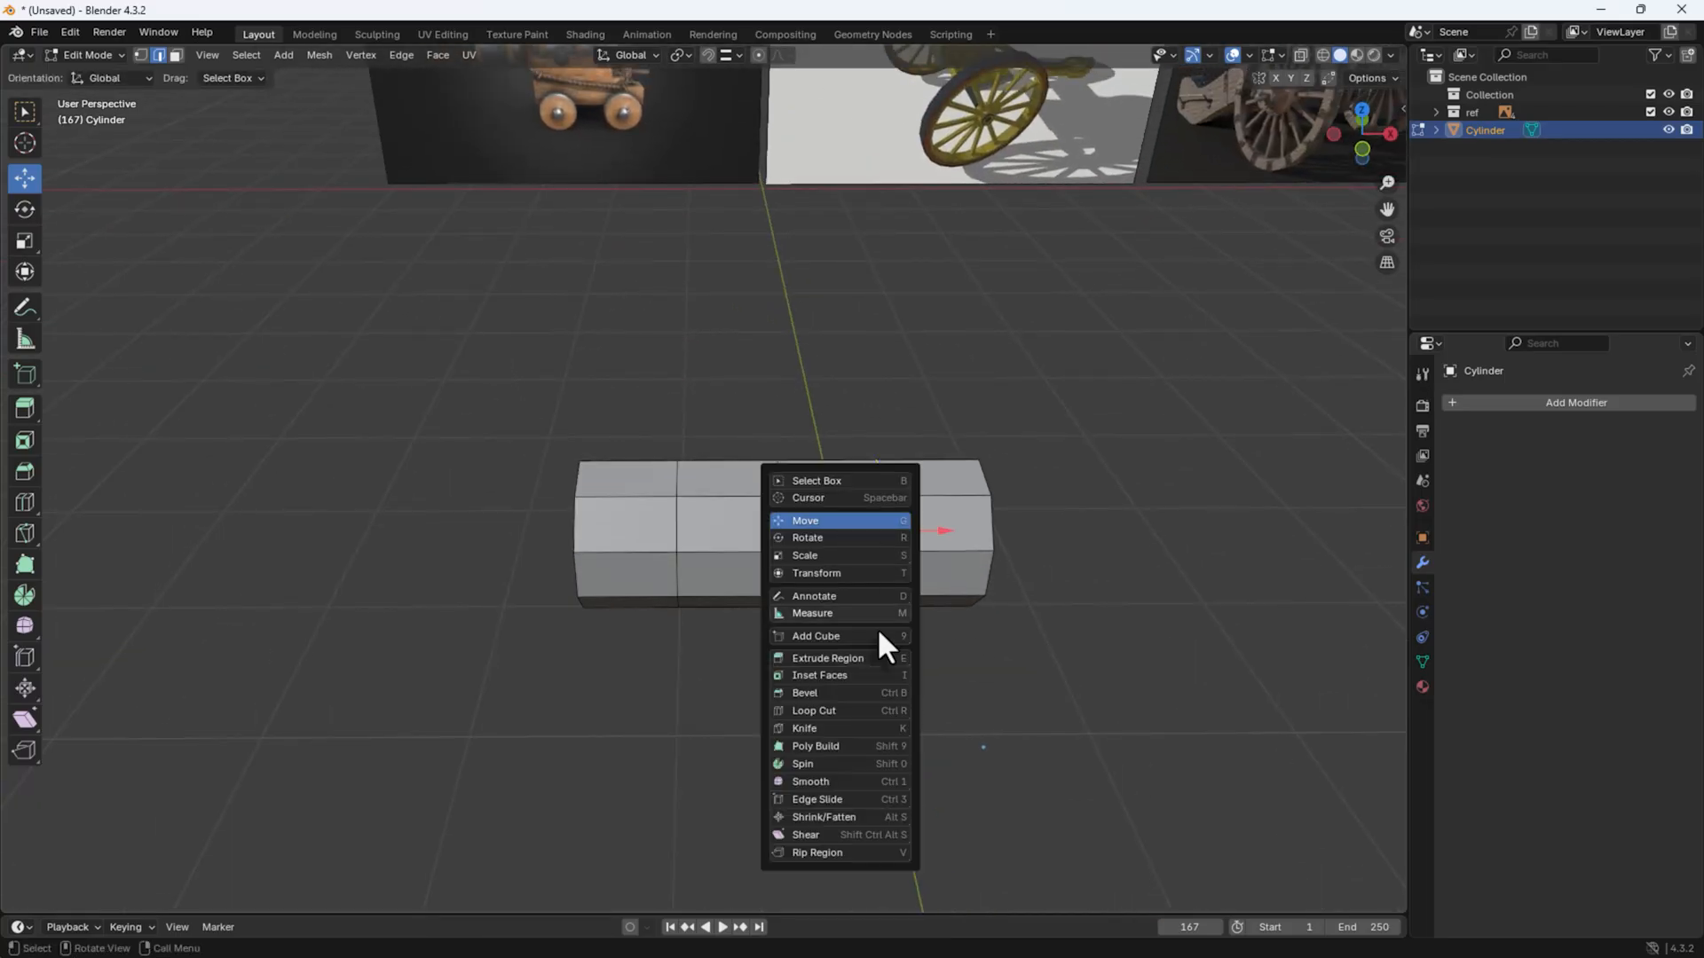
{"action": "left_click", "coordinate": [846, 797]}
{"action": "left_click_drag", "start_coordinate": [875, 440], "coordinate": [919, 445]}
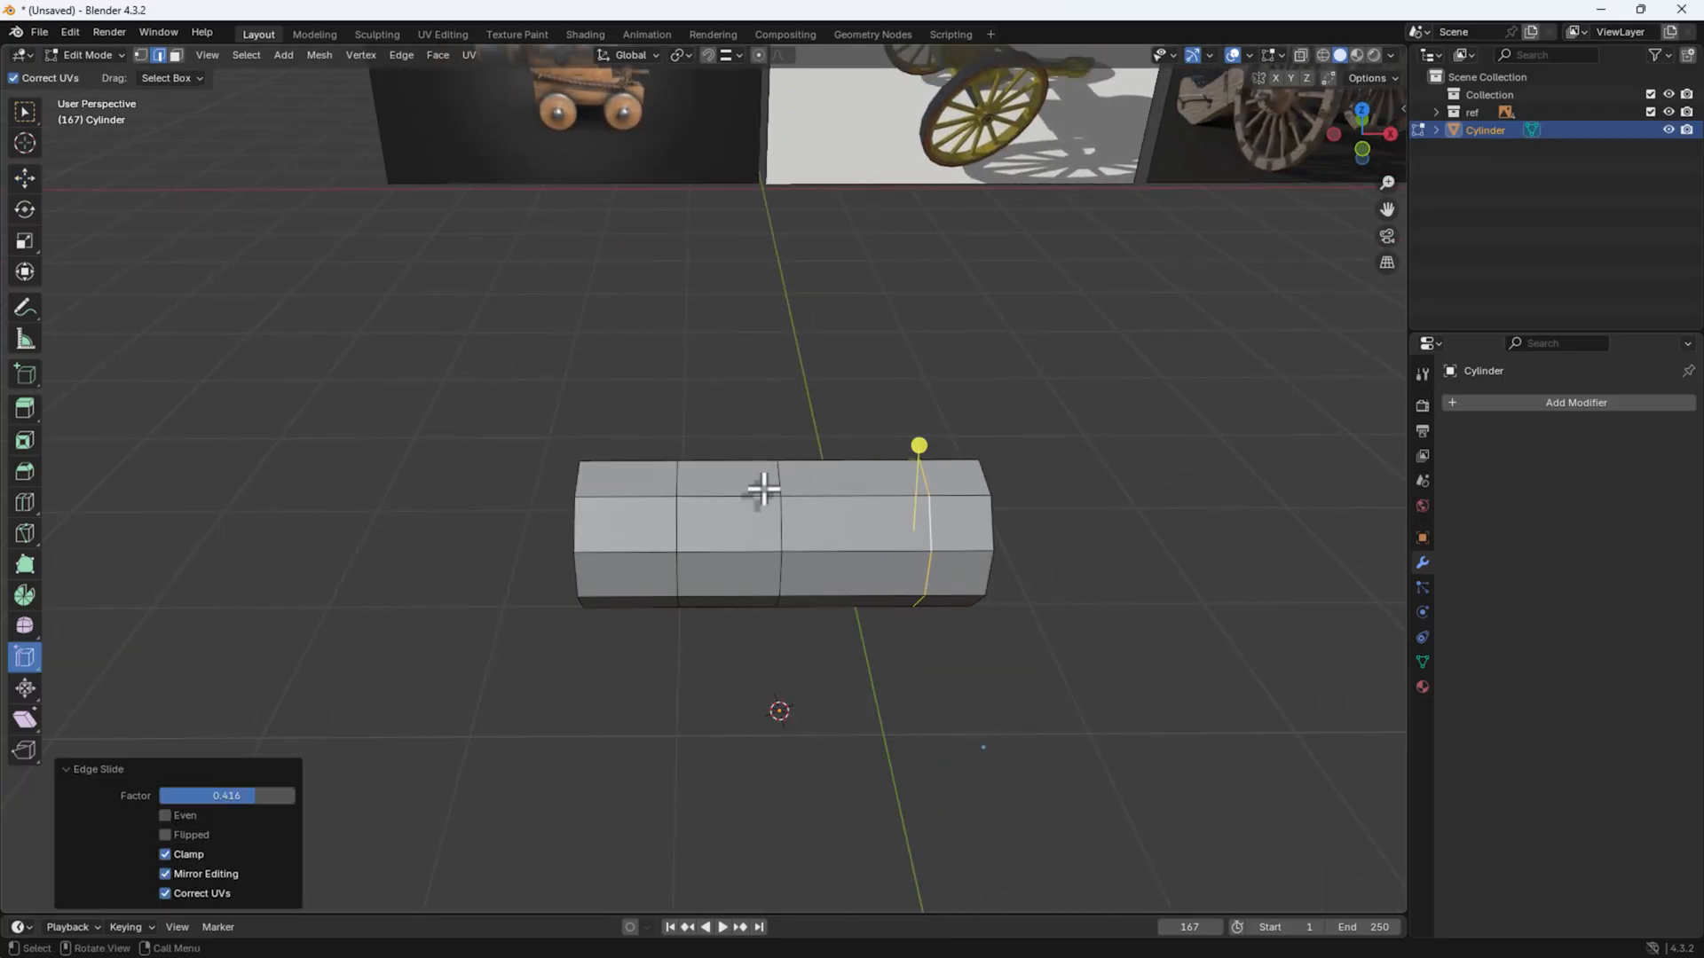
{"action": "left_click", "coordinate": [781, 482], "text": "alt"}
{"action": "left_click_drag", "start_coordinate": [769, 487], "coordinate": [796, 487]}
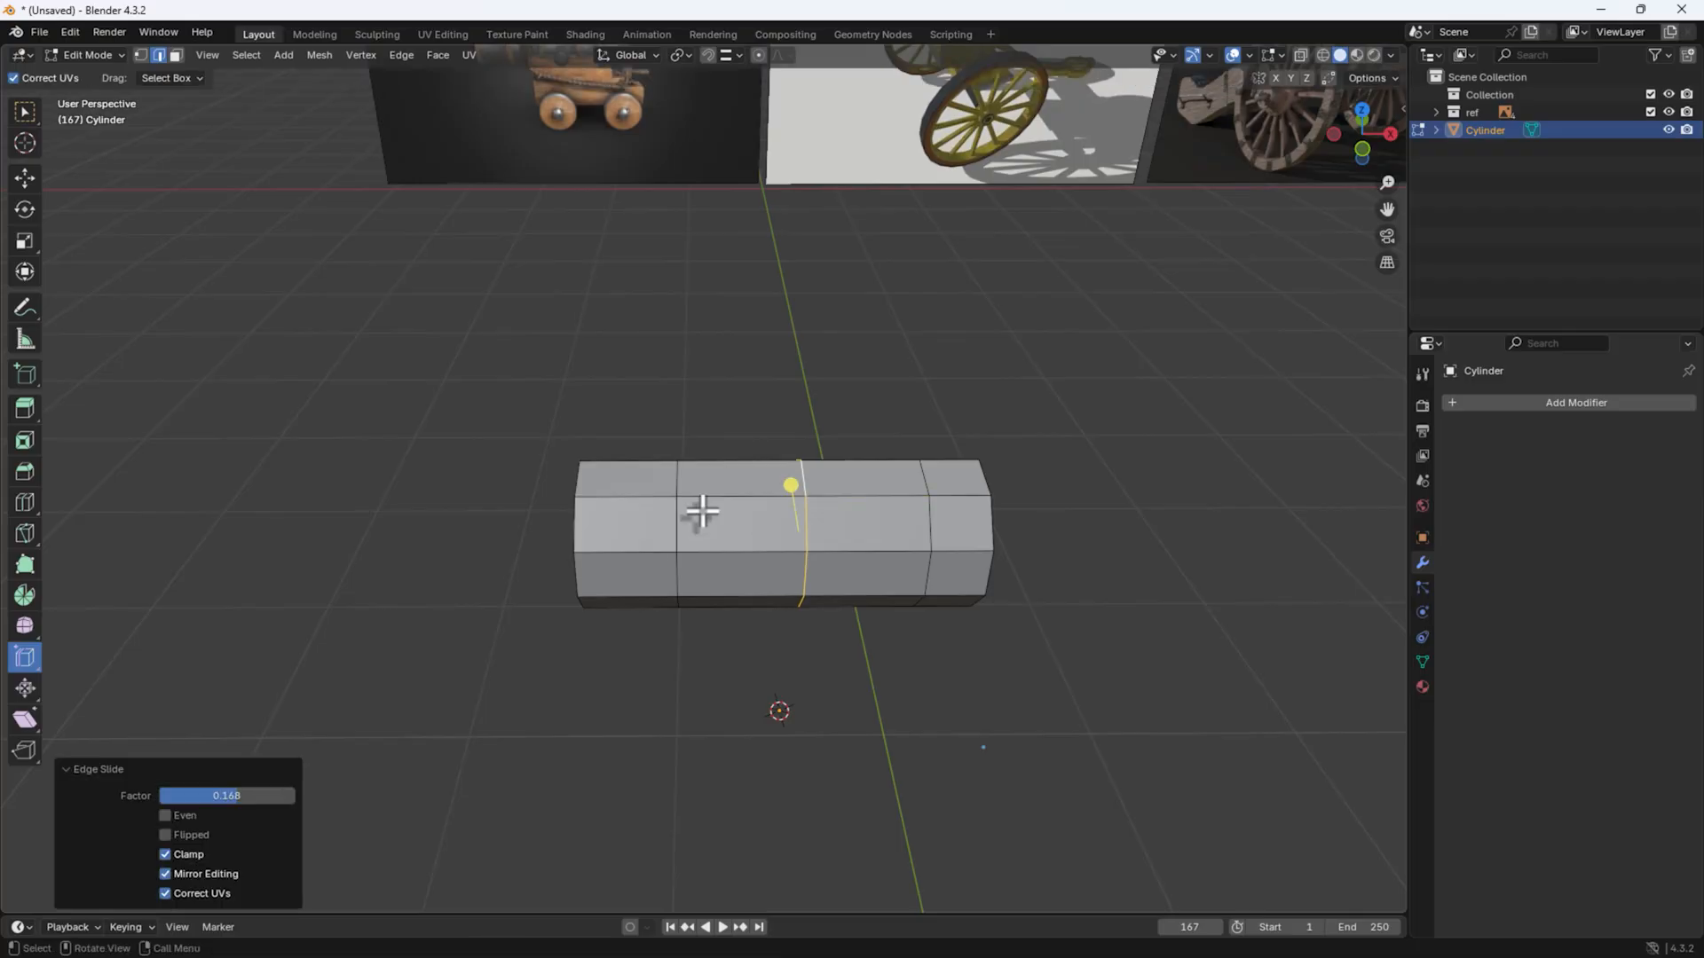
{"action": "left_click", "coordinate": [677, 473], "text": "alt"}
{"action": "left_click_drag", "start_coordinate": [679, 452], "coordinate": [602, 447]}
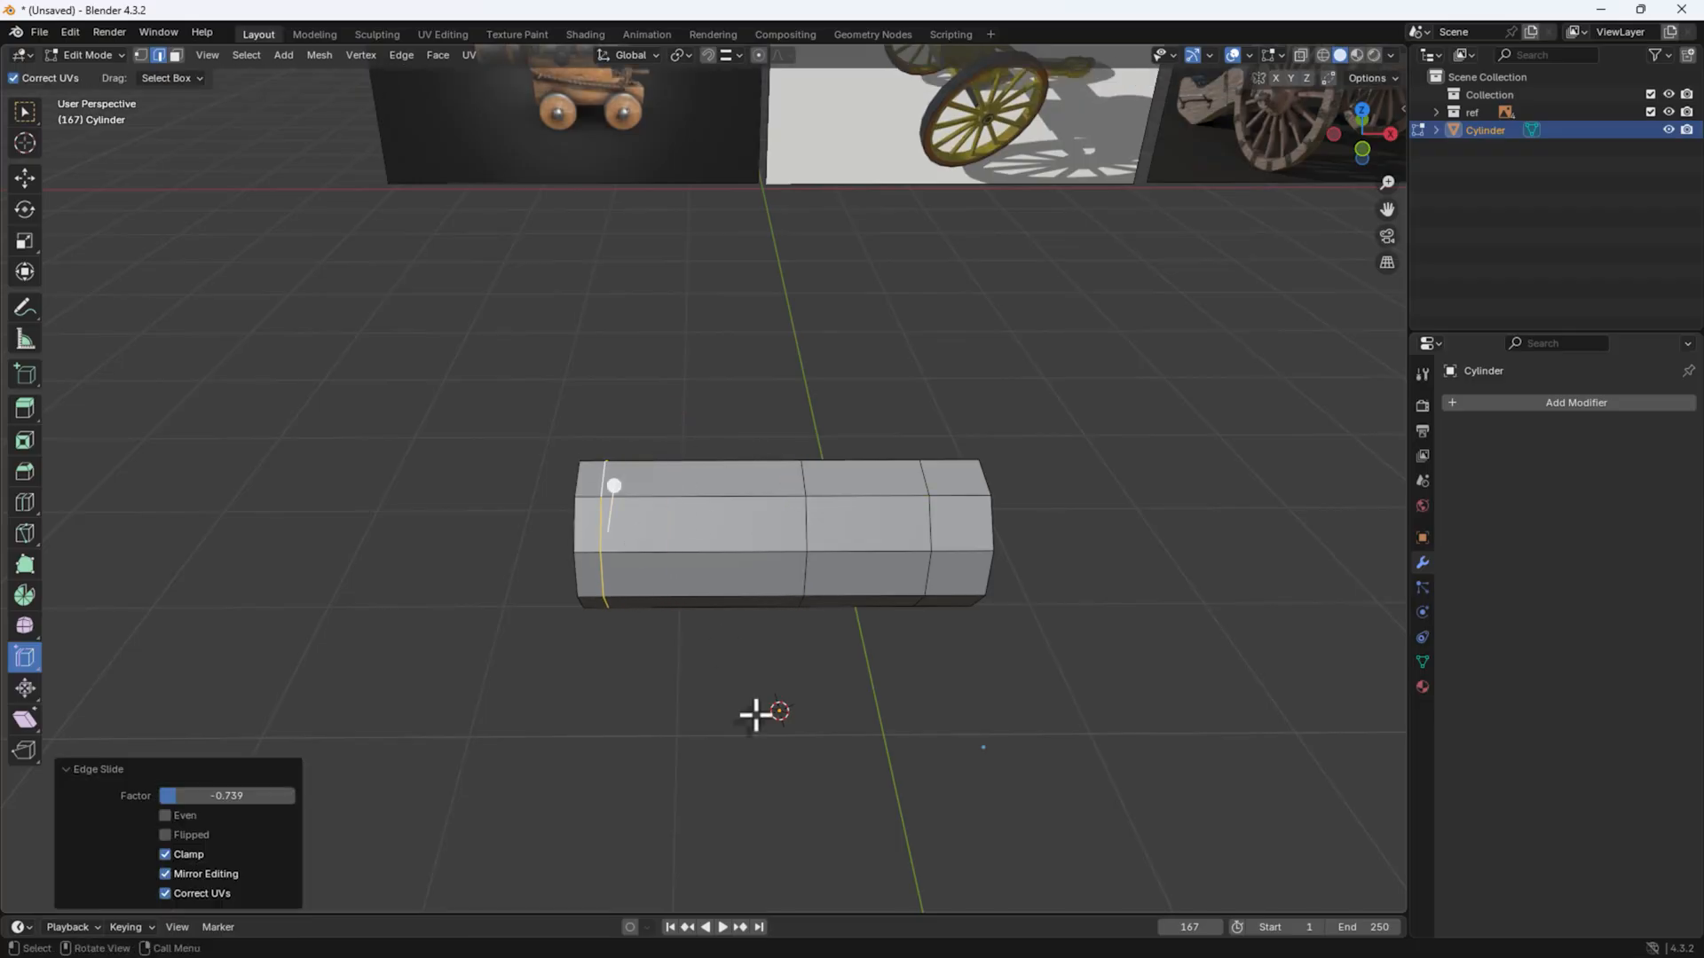
Step: Add one loop cut midway between the left and middle loops and scale it inward to form a narrow waist
{"action": "key", "text": "ctrl+r"}
{"action": "left_click_drag", "start_coordinate": [708, 555], "coordinate": [688, 525]}
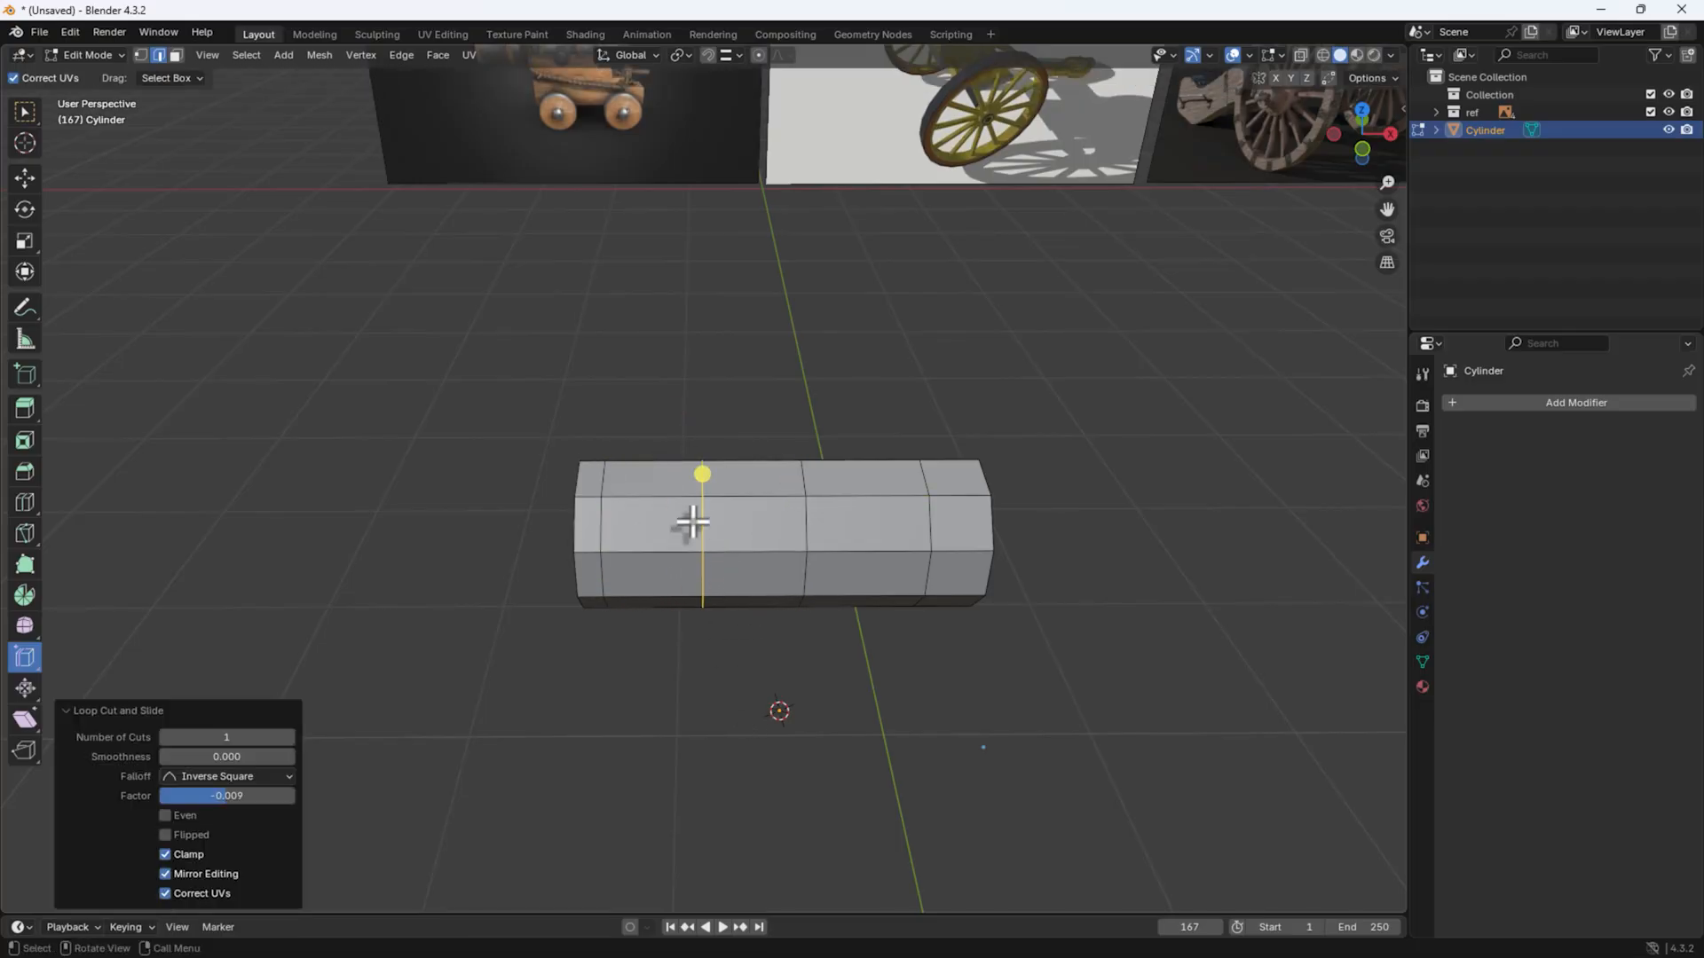
{"action": "key", "text": "s"}
{"action": "left_click", "coordinate": [1101, 586]}
Step: Scale the edge loop near the barrel's right end to about 1.272 and slide it toward that end
{"action": "left_click", "coordinate": [932, 523], "text": "alt"}
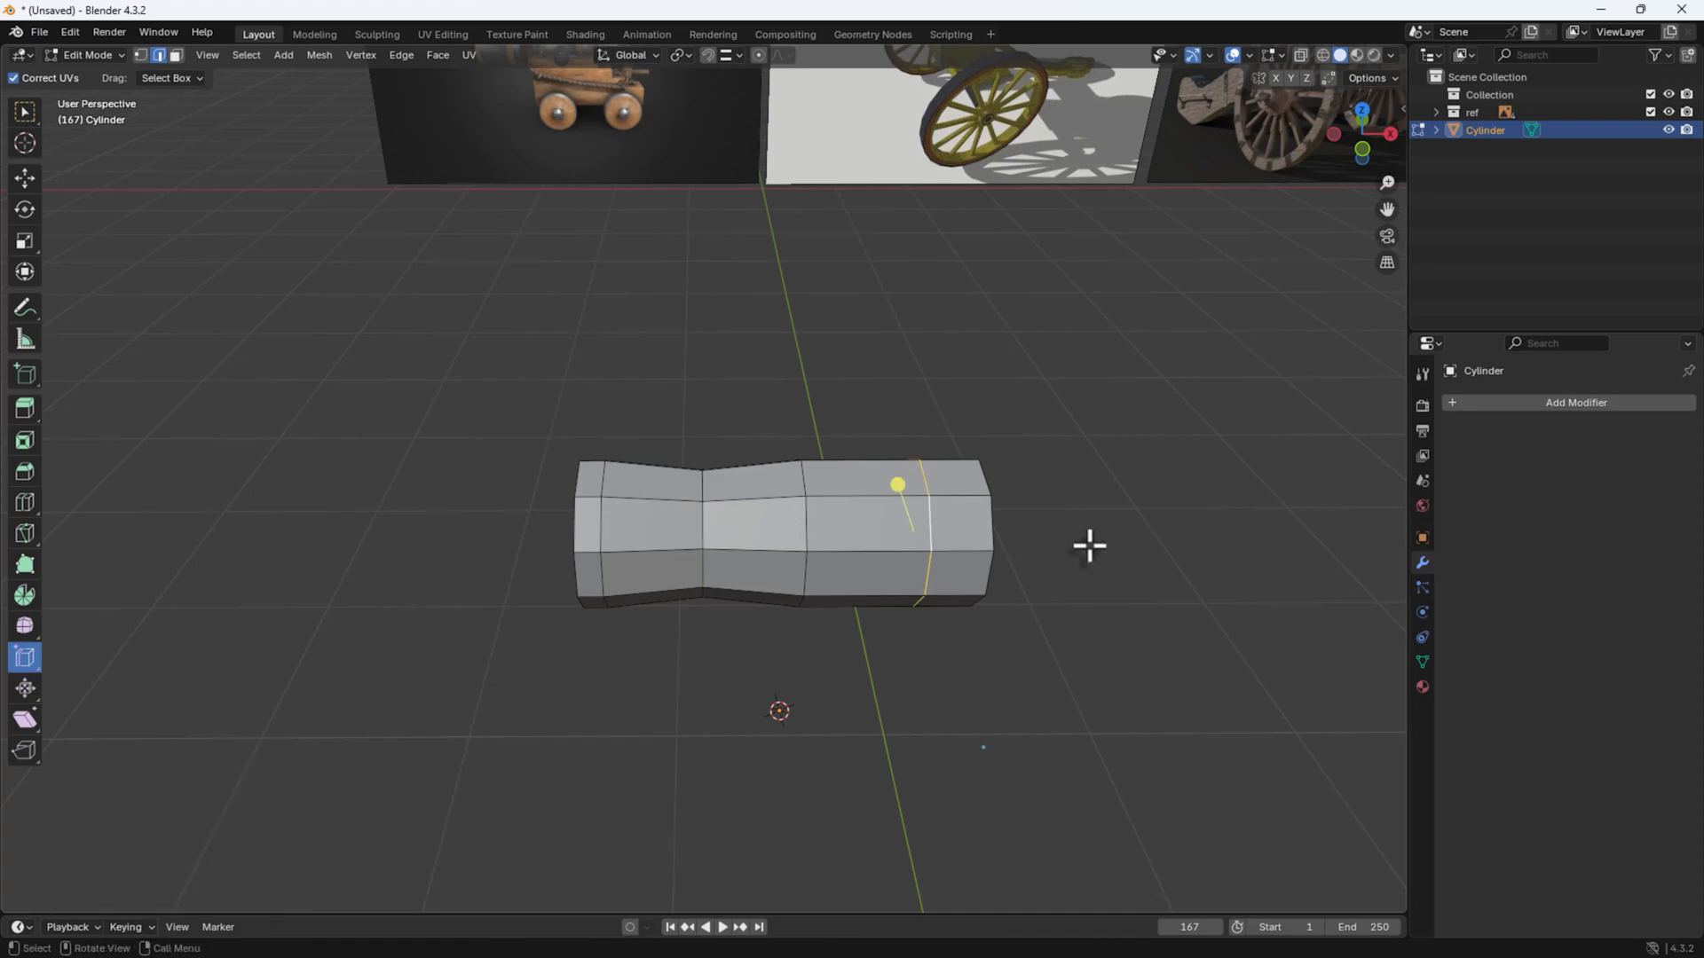
{"action": "key", "text": "s"}
{"action": "left_click", "coordinate": [1144, 555]}
{"action": "middle_click_drag", "start_coordinate": [1145, 555], "coordinate": [961, 598]}
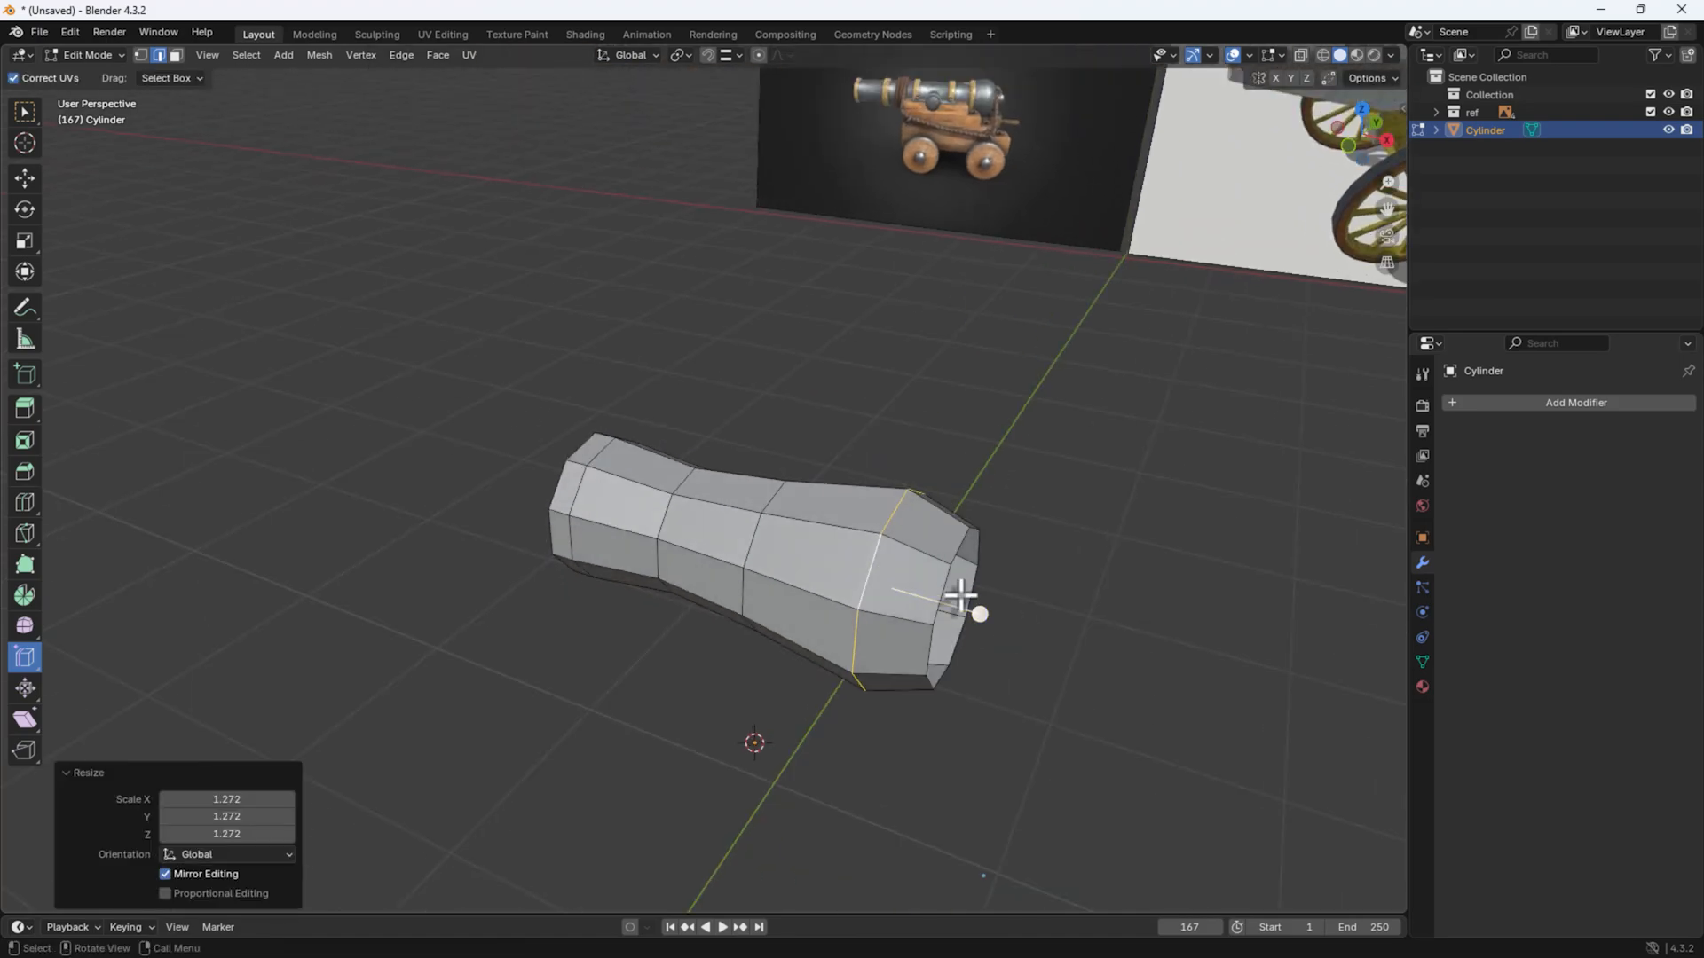
{"action": "left_click_drag", "start_coordinate": [983, 613], "coordinate": [1034, 632]}
Step: Extrude the open edge loop at the wide breech end and scale it inward to about 0.758
{"action": "left_click", "coordinate": [945, 590], "text": "alt"}
{"action": "middle_click_drag", "start_coordinate": [1036, 614], "coordinate": [690, 451]}
{"action": "left_click", "coordinate": [690, 451], "text": "alt"}
{"action": "middle_click_drag", "start_coordinate": [914, 592], "coordinate": [1073, 600]}
{"action": "key", "text": "e"}
{"action": "key", "text": "s"}
{"action": "left_click", "coordinate": [1002, 590]}
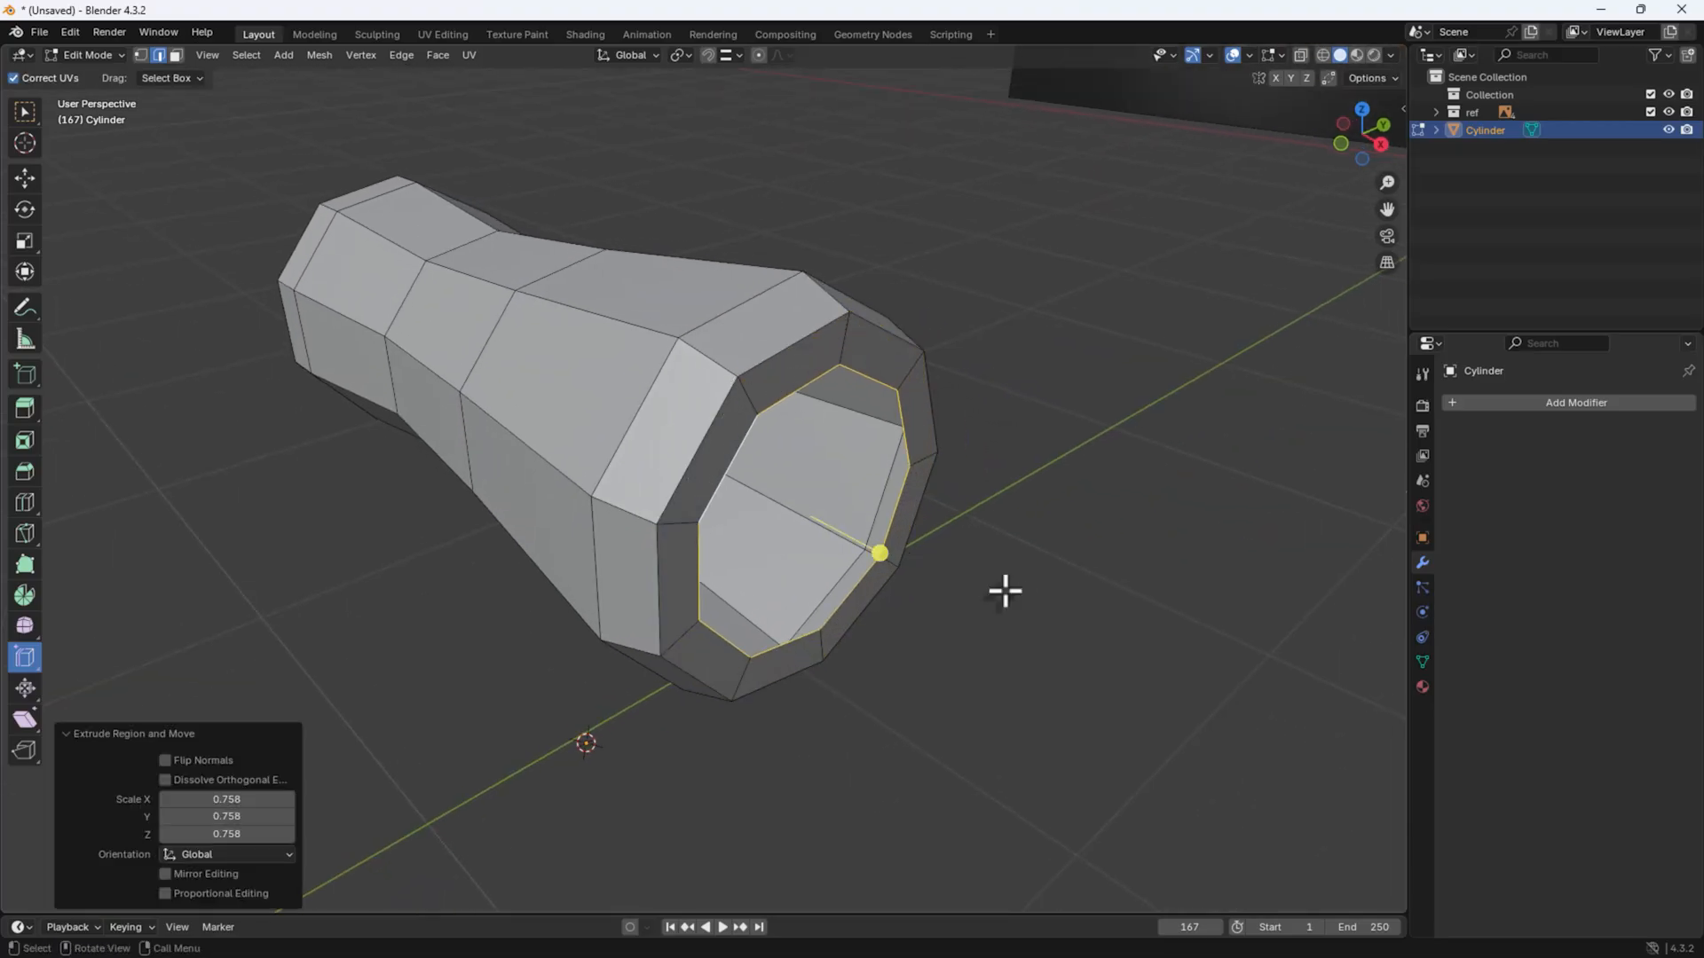
Step: Move the extruded breech ring outward along the X axis by about 0.06 m
{"action": "key", "text": "g"}
{"action": "key", "text": "z"}
{"action": "key", "text": "y"}
{"action": "key", "text": "x"}
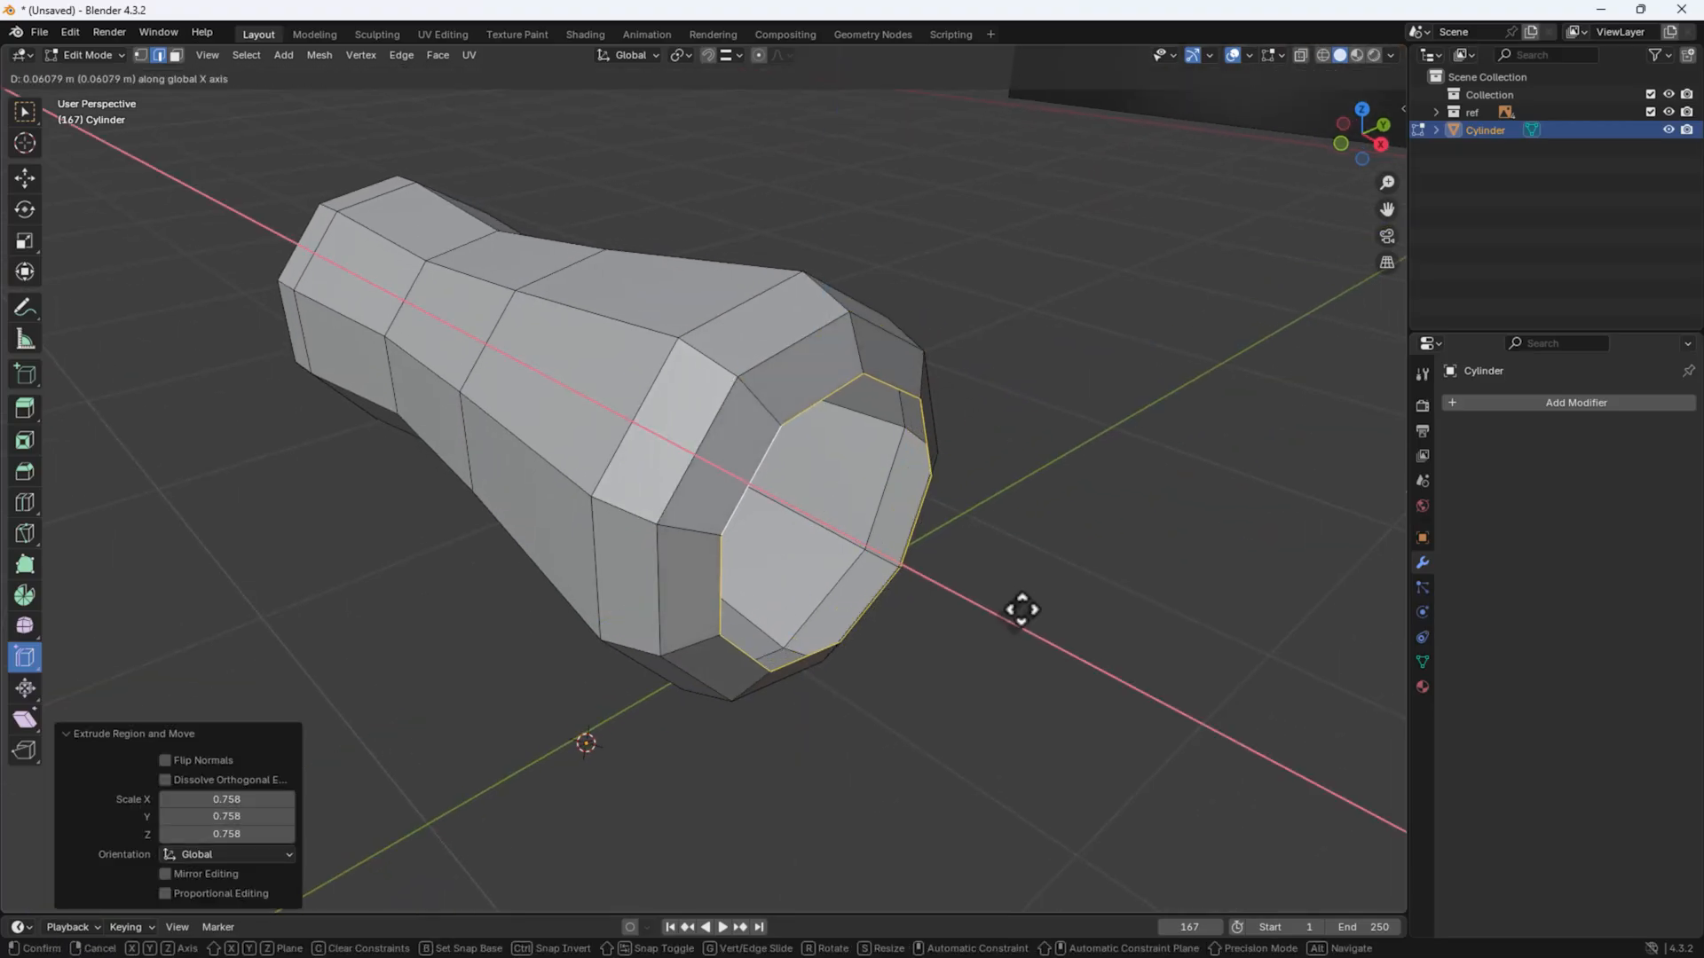
{"action": "left_click", "coordinate": [1019, 605]}
Step: Round the breech with two more smaller extruded rings moved outward along X, scaling the last to about 0.606 and moving it about 0.027 m
{"action": "key", "text": "s"}
{"action": "left_click", "coordinate": [977, 592]}
{"action": "key", "text": "g"}
{"action": "middle_click_drag", "start_coordinate": [978, 592], "coordinate": [936, 591]}
{"action": "left_click", "coordinate": [988, 609]}
{"action": "key", "text": "g"}
{"action": "key", "text": "s"}
{"action": "left_click", "coordinate": [925, 587]}
{"action": "key", "text": "g"}
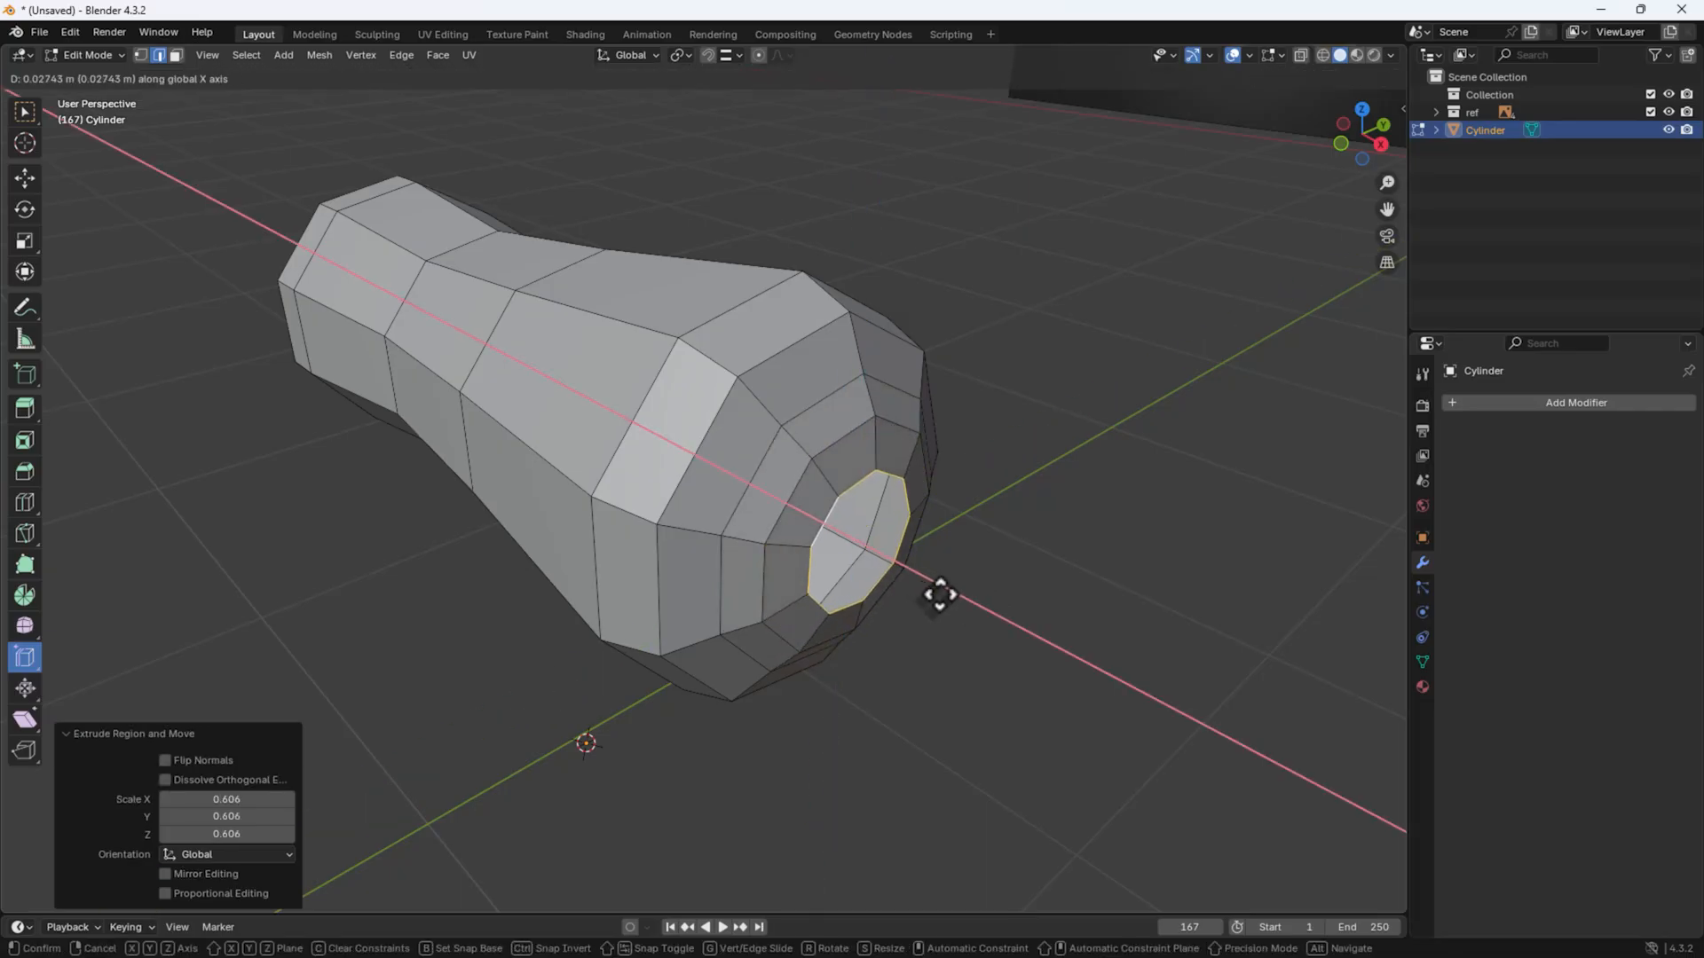
{"action": "left_click", "coordinate": [940, 595]}
Step: Inspect the rounded breech profile from the front and the barrel's open muzzle end
{"action": "middle_click_drag", "start_coordinate": [841, 639], "coordinate": [1034, 627], "text": "alt"}
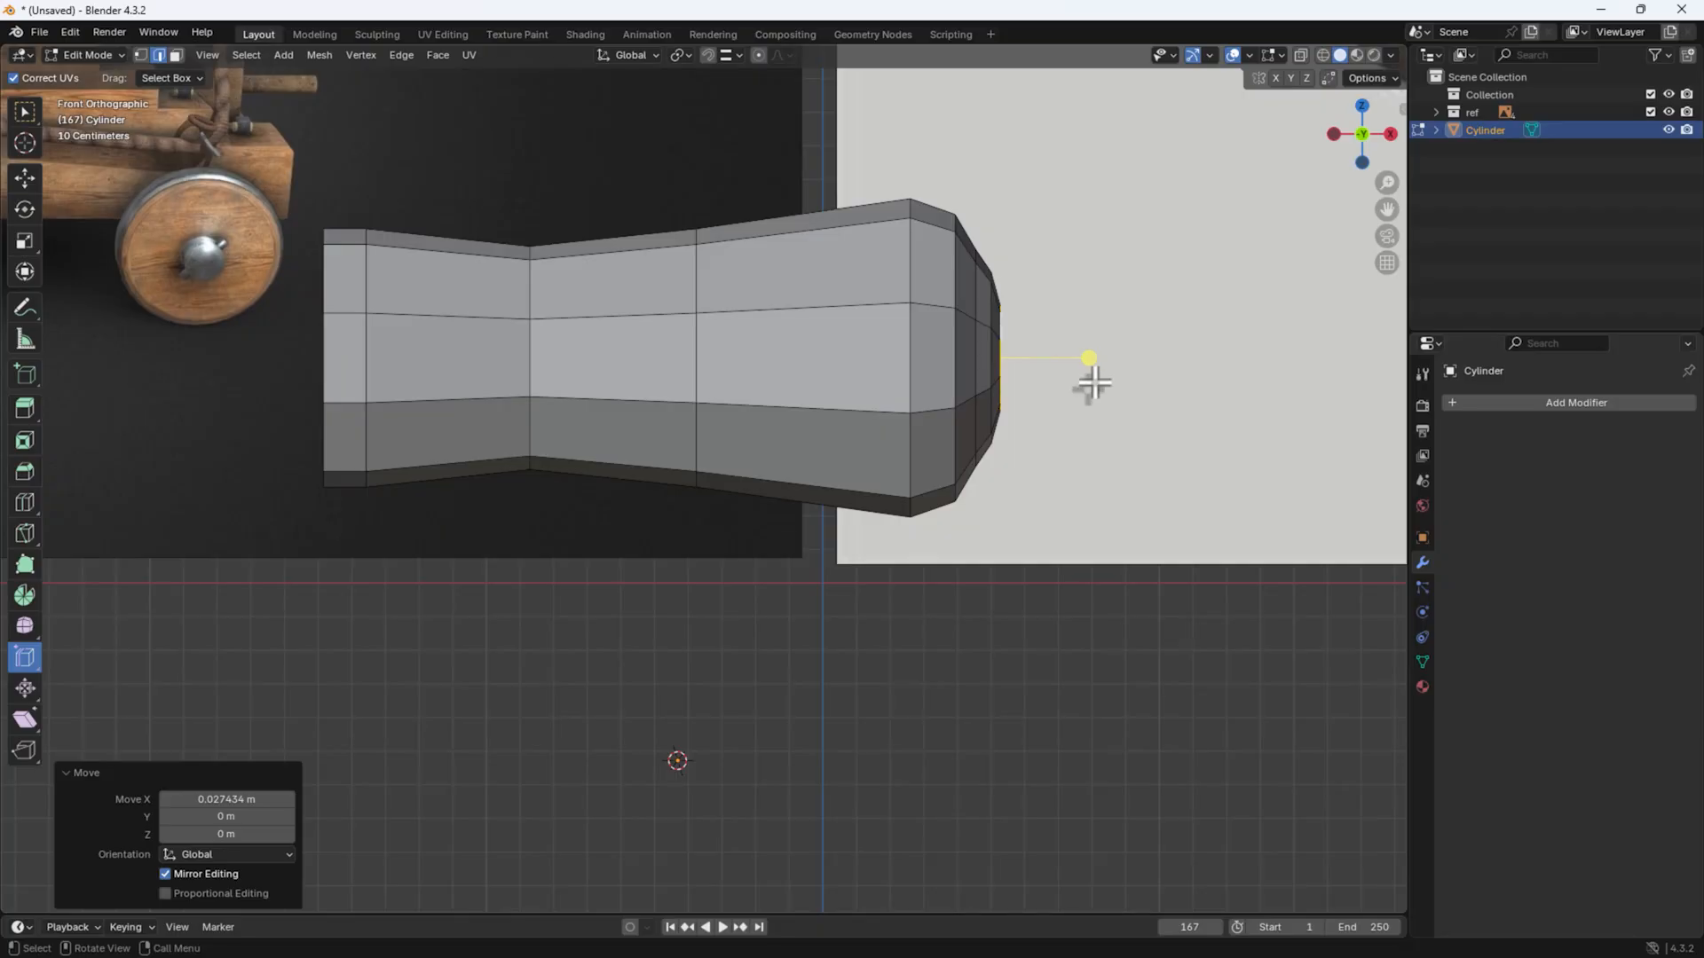
{"action": "left_click_drag", "start_coordinate": [1076, 364], "coordinate": [1076, 369]}
{"action": "middle_click_drag", "start_coordinate": [1077, 369], "coordinate": [974, 486]}
{"action": "left_click", "coordinate": [909, 658]}
{"action": "middle_click_drag", "start_coordinate": [909, 657], "coordinate": [616, 562]}
{"action": "scroll", "coordinate": [550, 576], "scroll_direction": "down", "scroll_amount": 3}
{"action": "middle_click_drag", "start_coordinate": [483, 589], "coordinate": [515, 583]}
{"action": "middle_click_drag", "start_coordinate": [470, 522], "coordinate": [729, 533]}
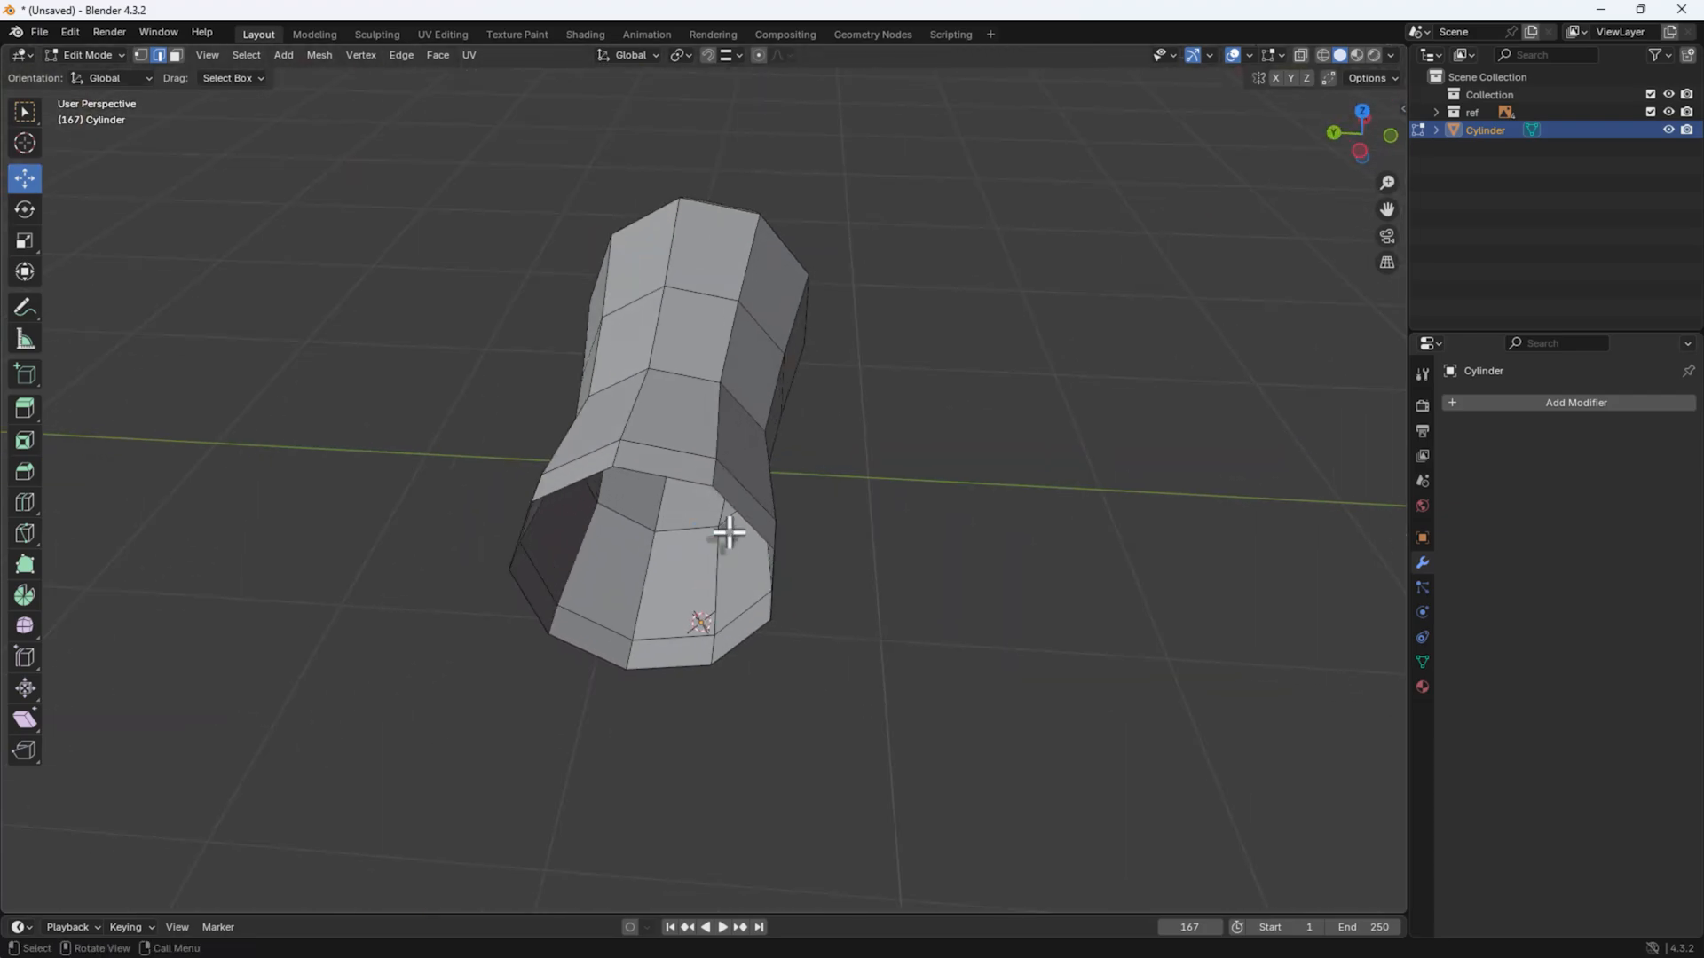
Step: Extrude the muzzle's open edge loop inward, scaling it to about 0.787, and shrink it slightly further
{"action": "key", "text": "e"}
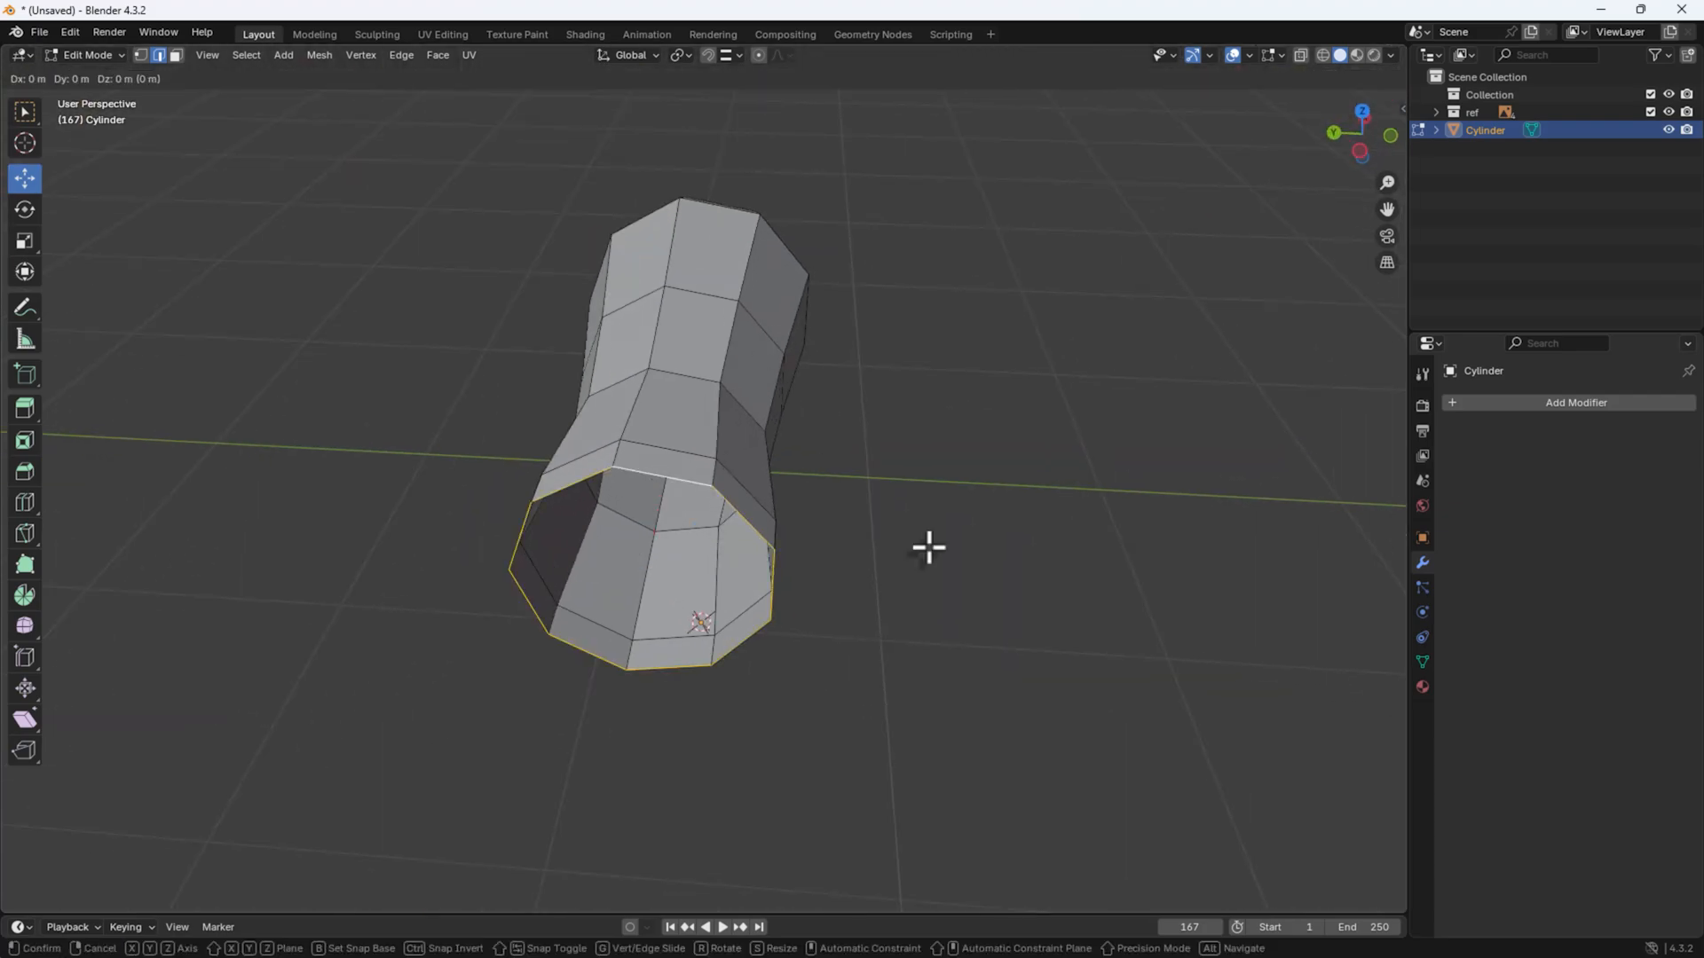
{"action": "key", "text": "s"}
{"action": "left_click", "coordinate": [868, 546]}
{"action": "key", "text": "s"}
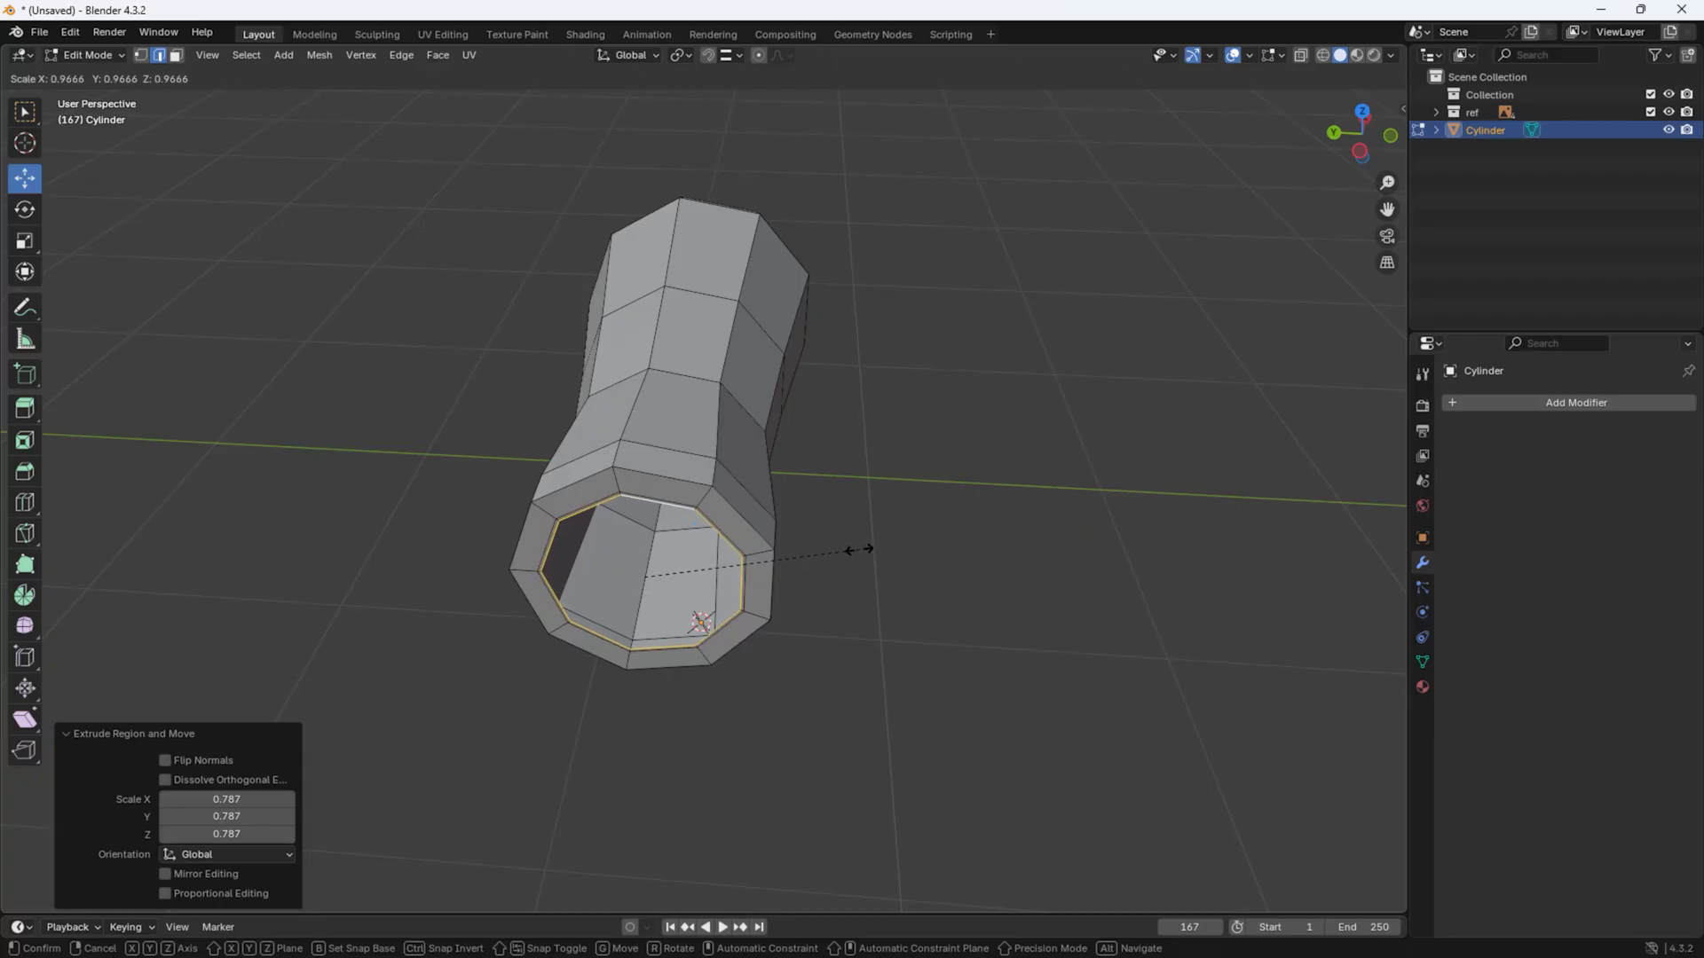
{"action": "left_click", "coordinate": [858, 549]}
{"action": "middle_click_drag", "start_coordinate": [589, 673], "coordinate": [834, 703]}
{"action": "left_click_drag", "start_coordinate": [830, 564], "coordinate": [640, 252]}
{"action": "middle_click_drag", "start_coordinate": [641, 252], "coordinate": [551, 503]}
Step: Select the ring of faces around the muzzle and extrude it outward to form a raised rim
{"action": "key", "text": "3"}
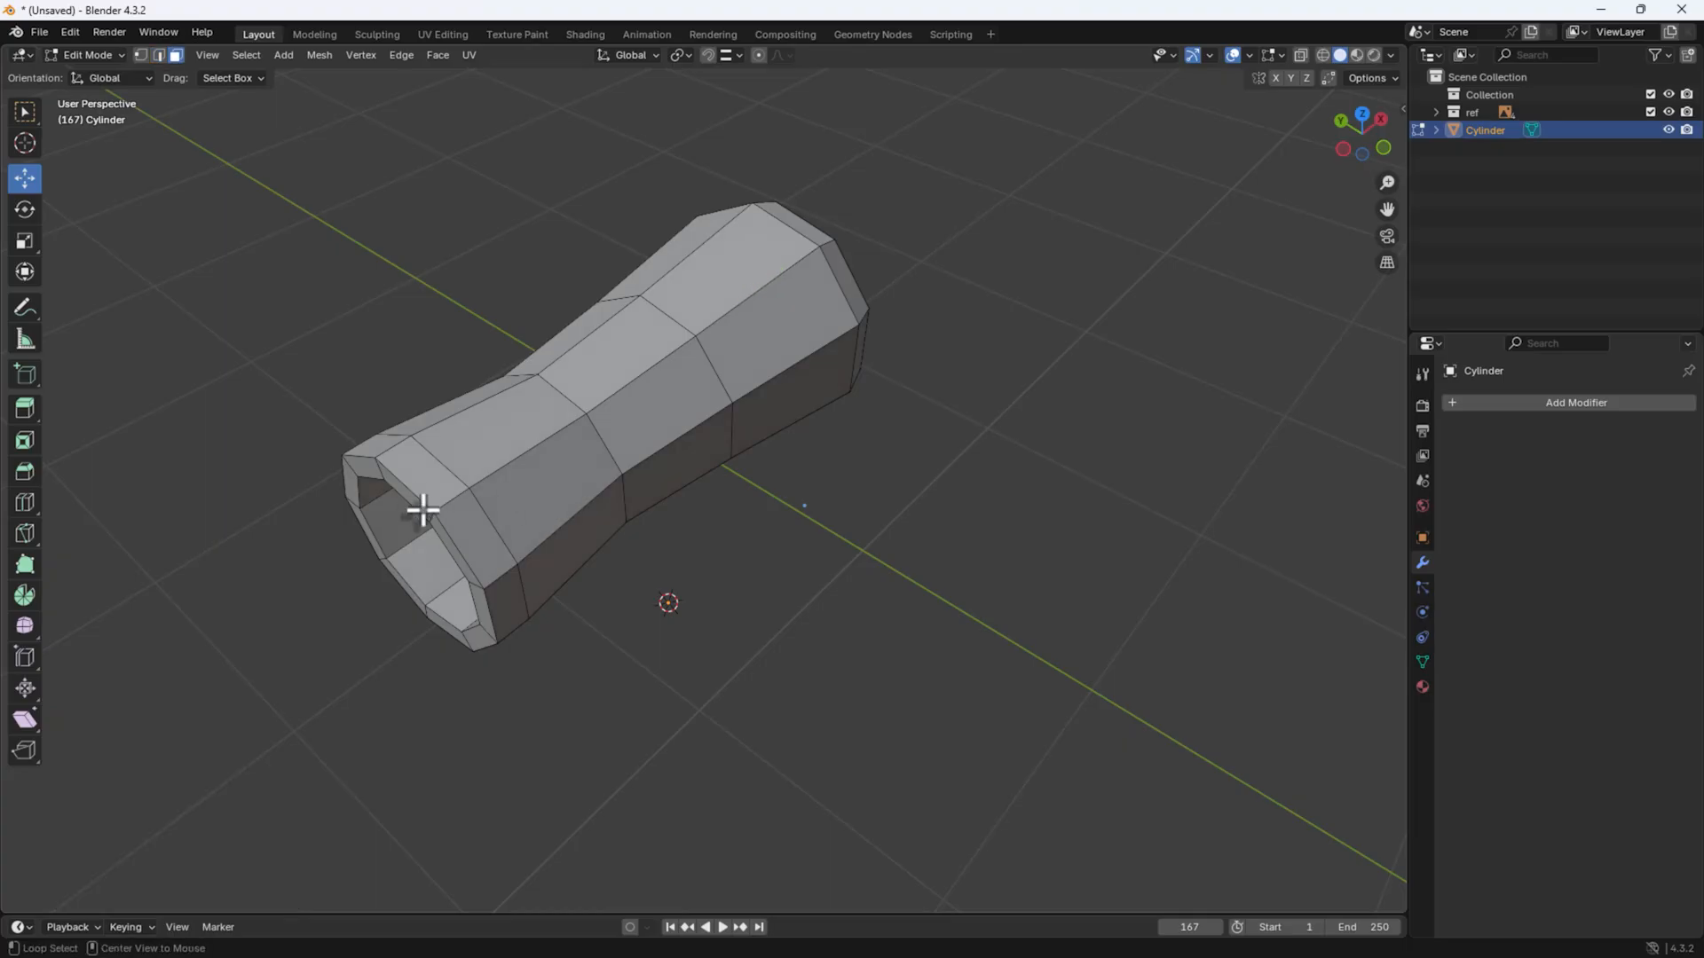
{"action": "left_click", "coordinate": [445, 498], "text": "alt"}
{"action": "middle_click_drag", "start_coordinate": [444, 497], "coordinate": [573, 552]}
{"action": "key", "text": "s"}
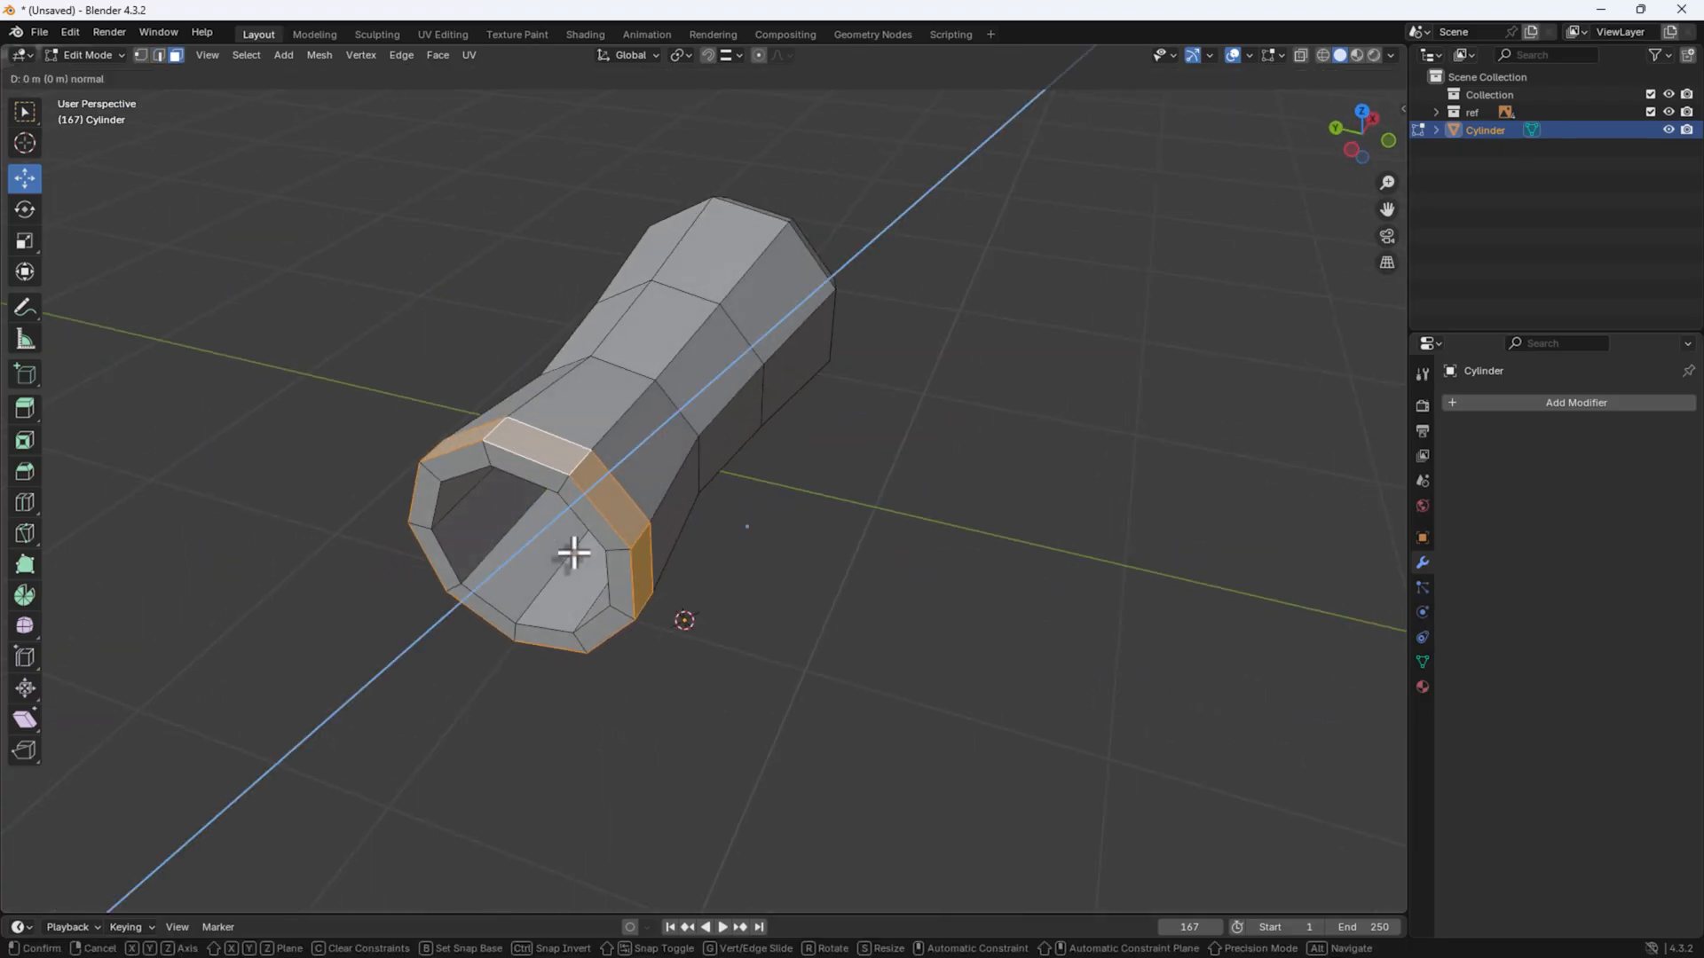
{"action": "left_click", "coordinate": [582, 550]}
{"action": "middle_click_drag", "start_coordinate": [914, 710], "coordinate": [738, 697]}
{"action": "left_click", "coordinate": [890, 707]}
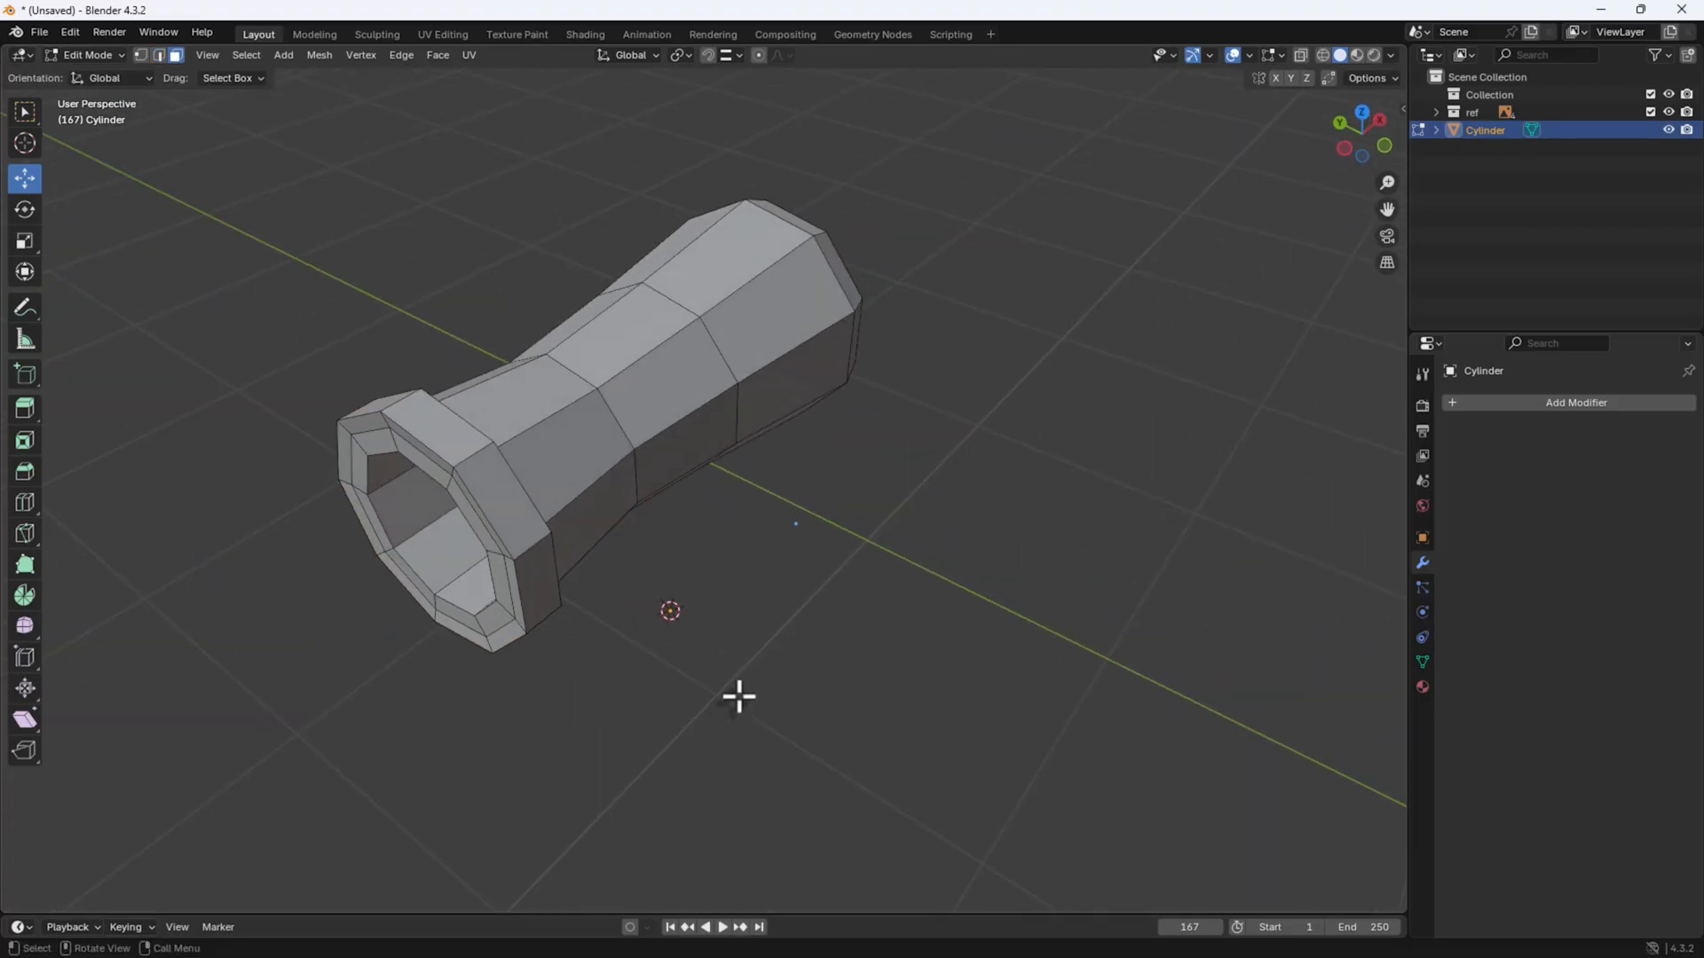
Step: Select the muzzle rim's inner and outer edge loops and bevel them with 2 segments
{"action": "scroll", "coordinate": [495, 513], "scroll_direction": "up", "scroll_amount": 2}
{"action": "left_click", "coordinate": [361, 541], "text": "alt"}
{"action": "mouse_move", "coordinate": [361, 540]}
{"action": "middle_mouse_down"}
{"action": "mouse_move", "coordinate": [689, 695]}
{"action": "mouse_move", "coordinate": [334, 528]}
{"action": "middle_mouse_up"}
{"action": "middle_click_drag", "start_coordinate": [408, 609], "coordinate": [631, 563]}
{"action": "key", "text": "ctrl+b"}
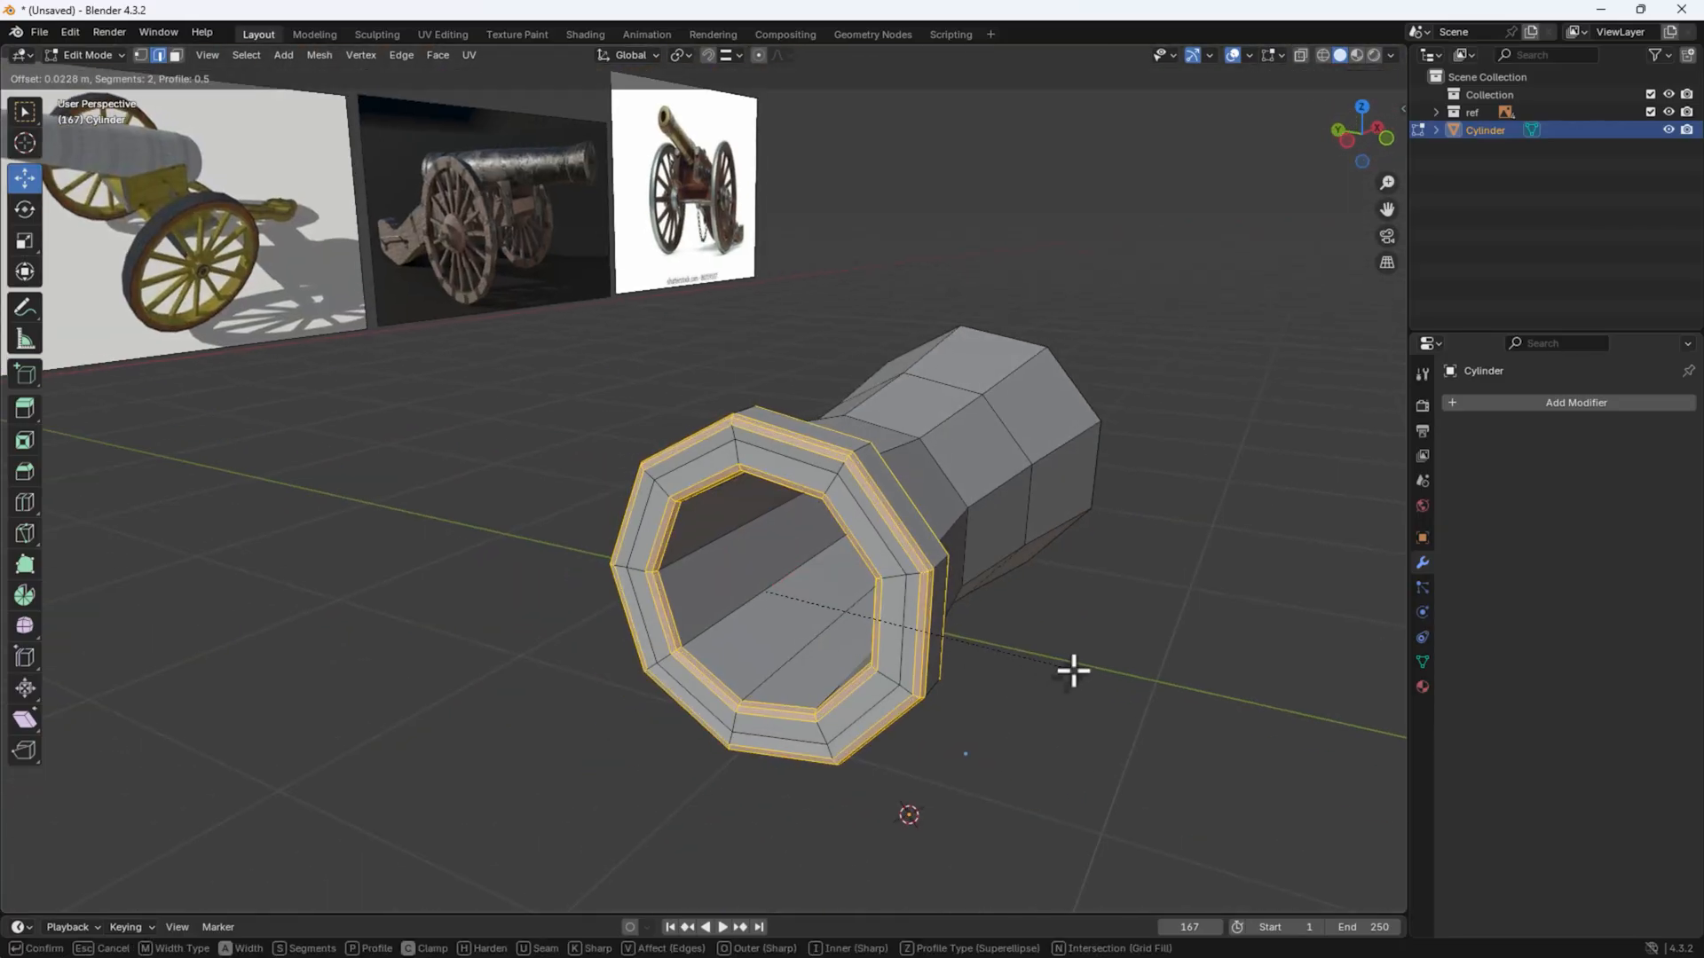
{"action": "left_click", "coordinate": [1107, 742]}
Step: Dissolve the selected edge loop on the inside of the muzzle rim
{"action": "middle_click_drag", "start_coordinate": [1107, 742], "coordinate": [552, 530]}
{"action": "key", "text": "alt+a"}
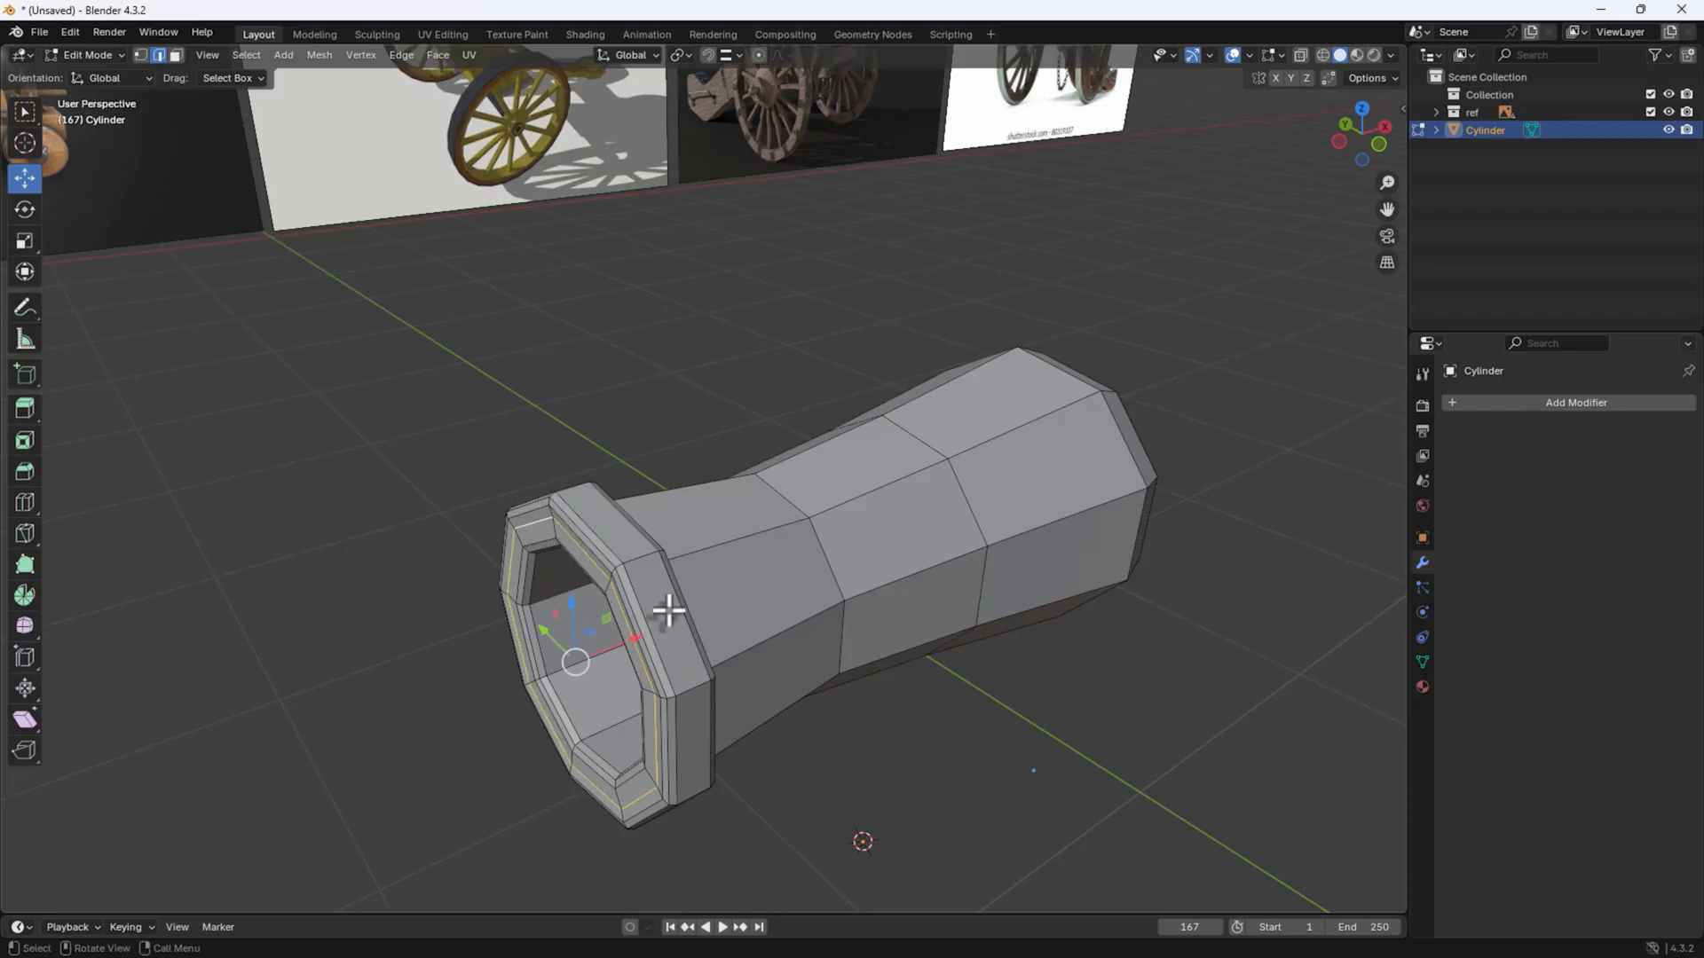
{"action": "key", "text": "x"}
{"action": "left_click", "coordinate": [603, 690]}
Step: Slide the edge loop near the rear of the muzzle rim by a factor of about 0.184
{"action": "middle_click_drag", "start_coordinate": [656, 690], "coordinate": [369, 597]}
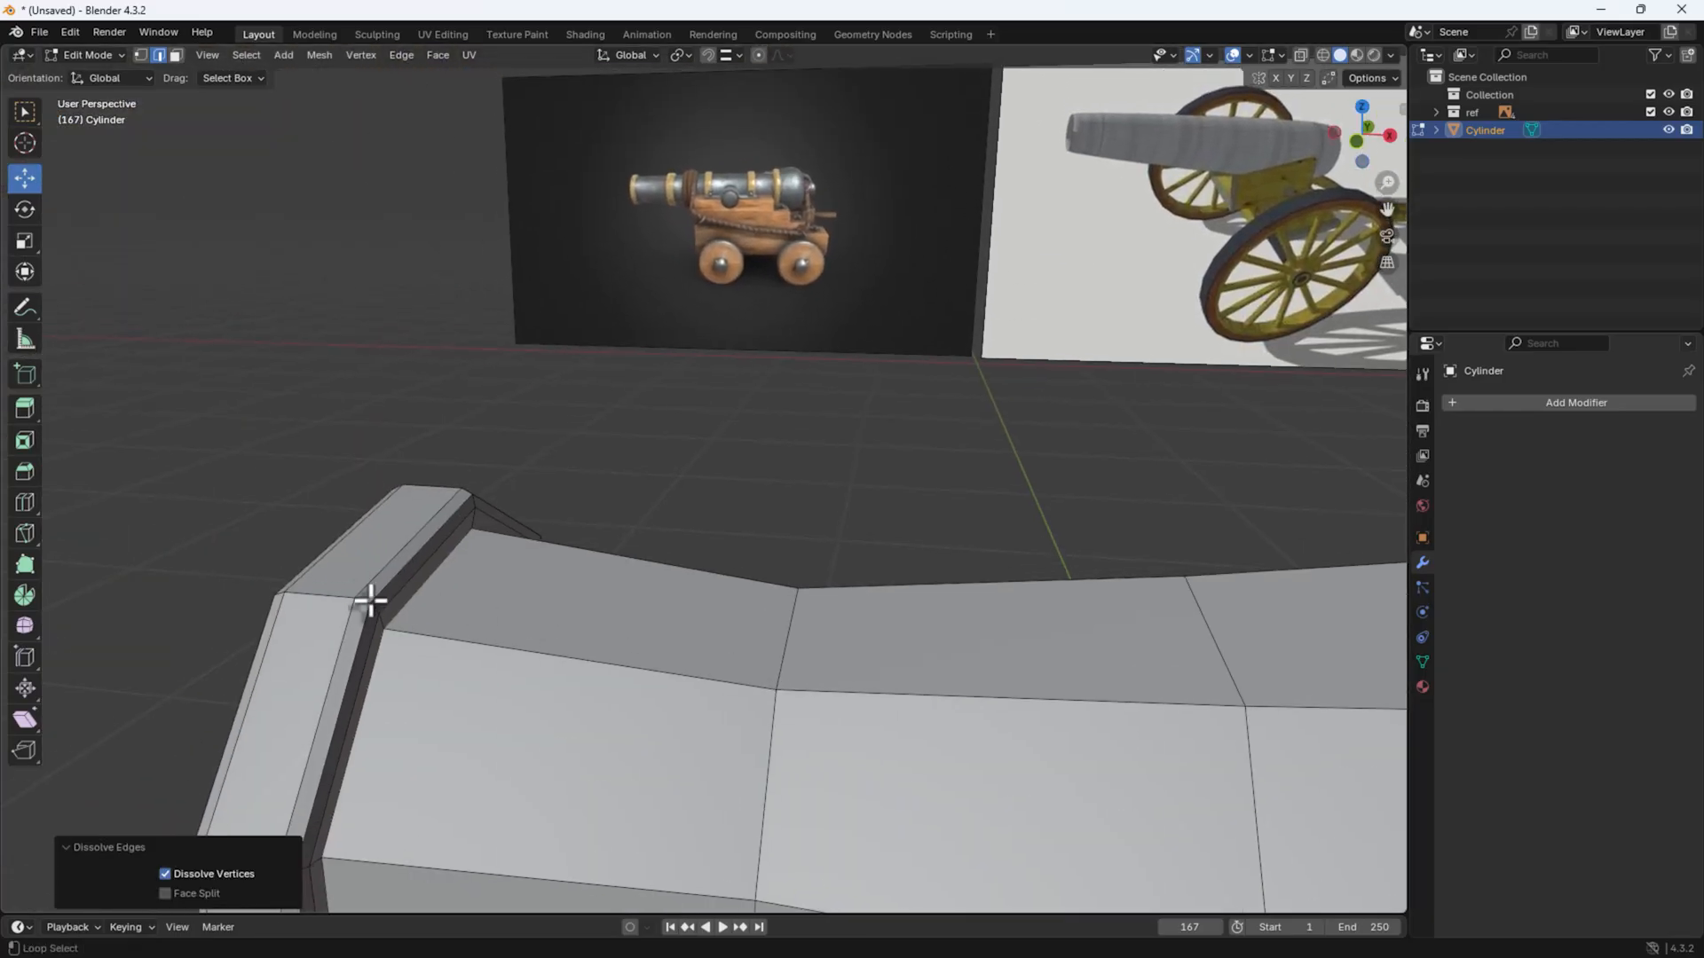
{"action": "left_click", "coordinate": [388, 601], "text": "alt"}
{"action": "key", "text": "shift+space"}
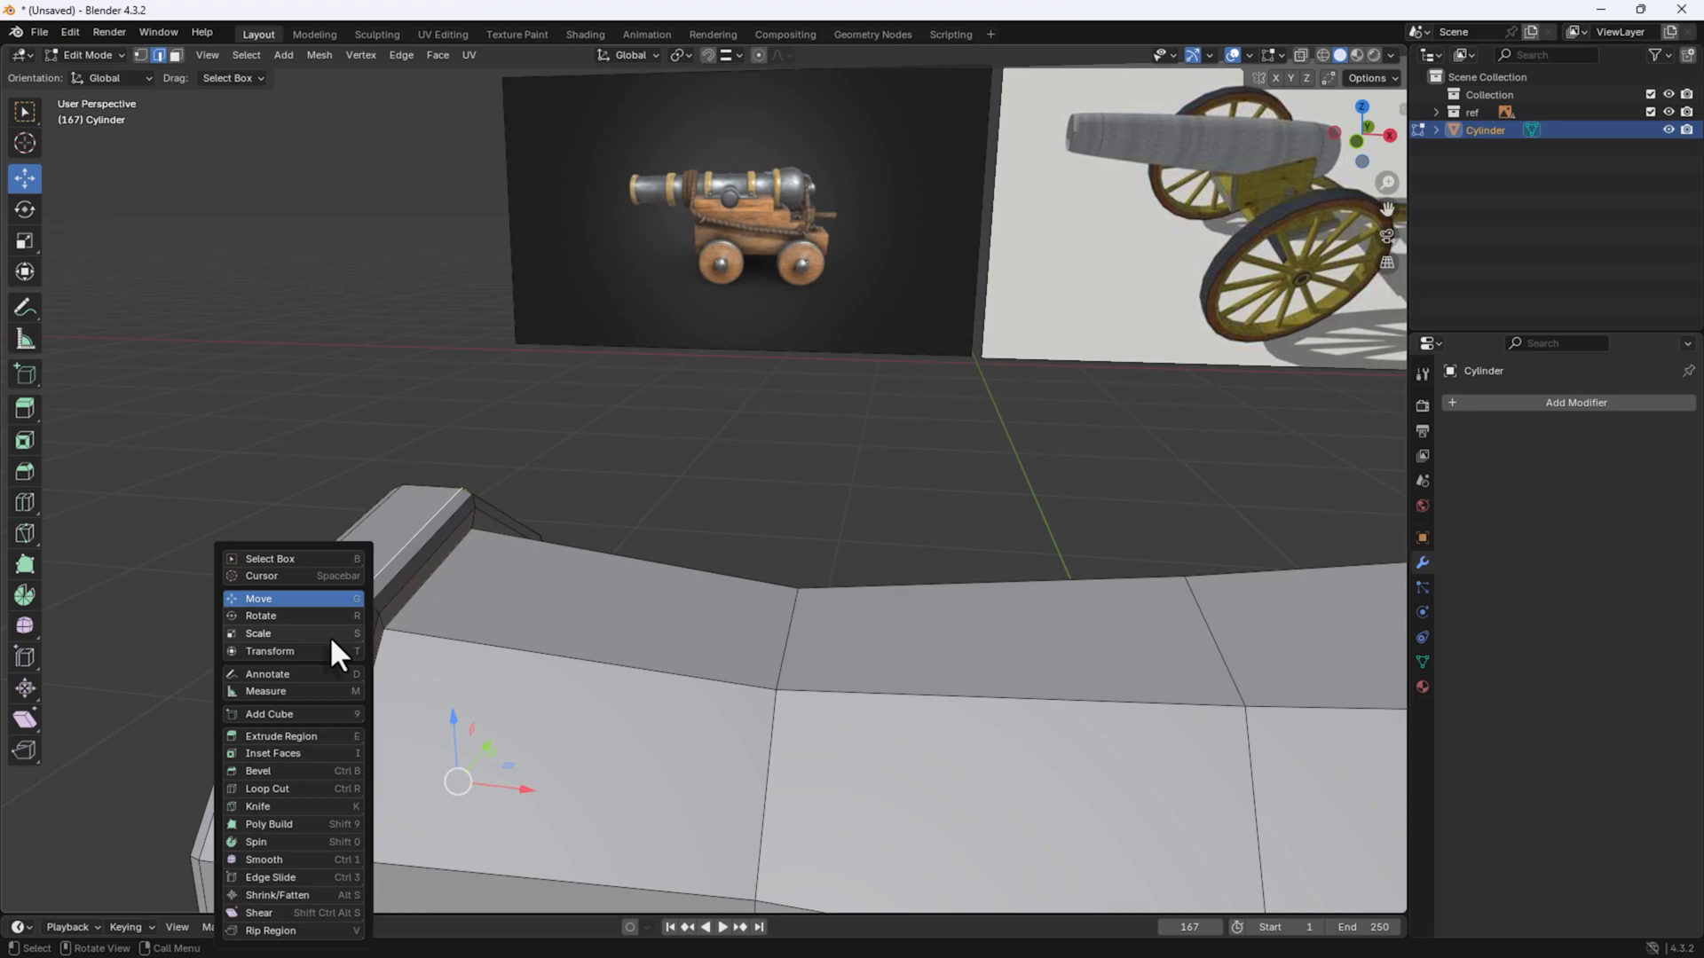
{"action": "left_click", "coordinate": [271, 878]}
{"action": "left_click_drag", "start_coordinate": [541, 794], "coordinate": [551, 791]}
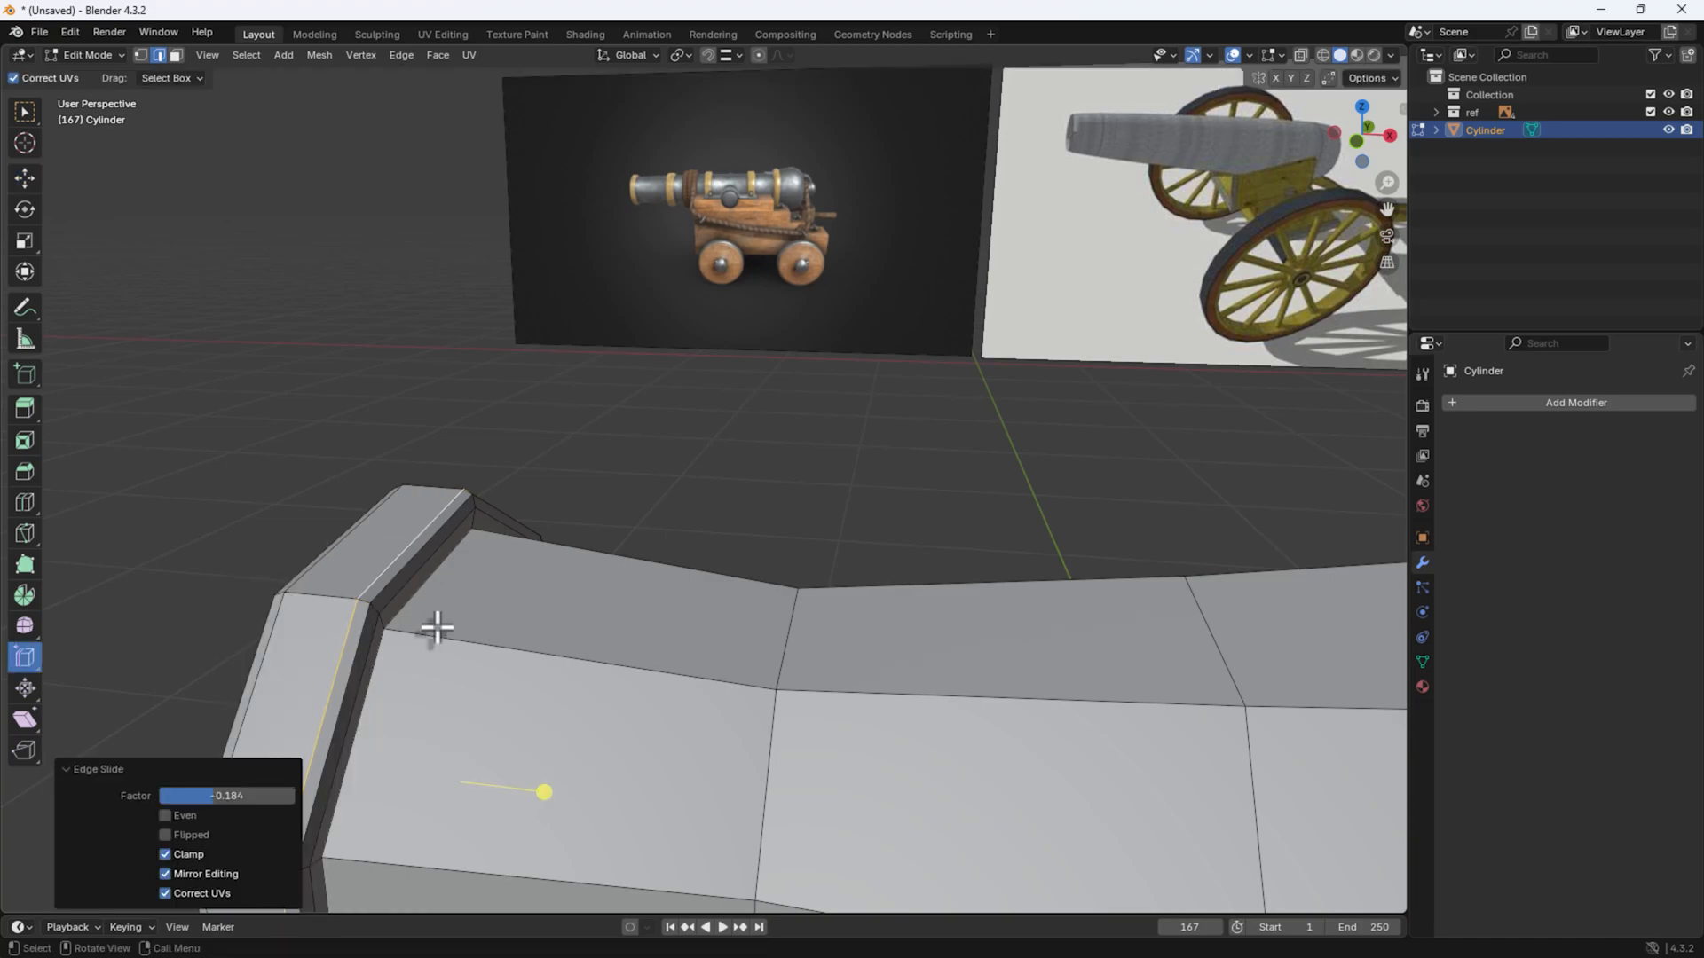
Step: Bevel the edge loop where the muzzle rim meets the barrel with 2 segments and a width of about 0.0087 m
{"action": "left_click", "coordinate": [411, 601], "text": "alt"}
{"action": "key", "text": "ctrl+b"}
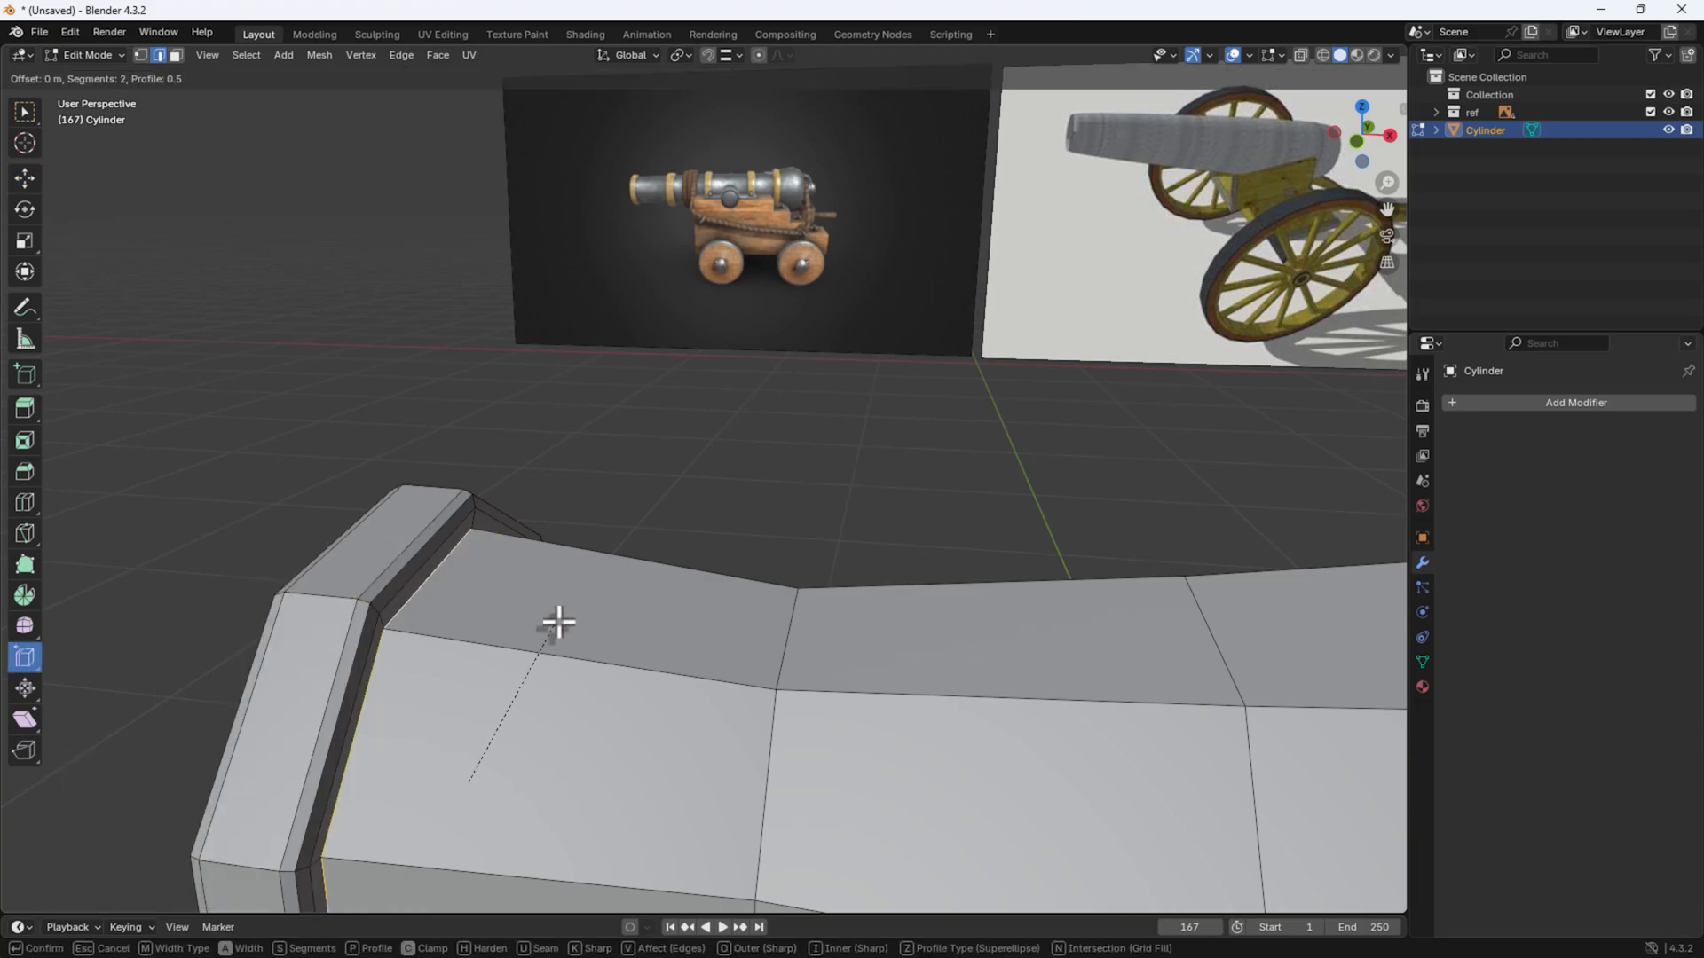
{"action": "left_click", "coordinate": [582, 630]}
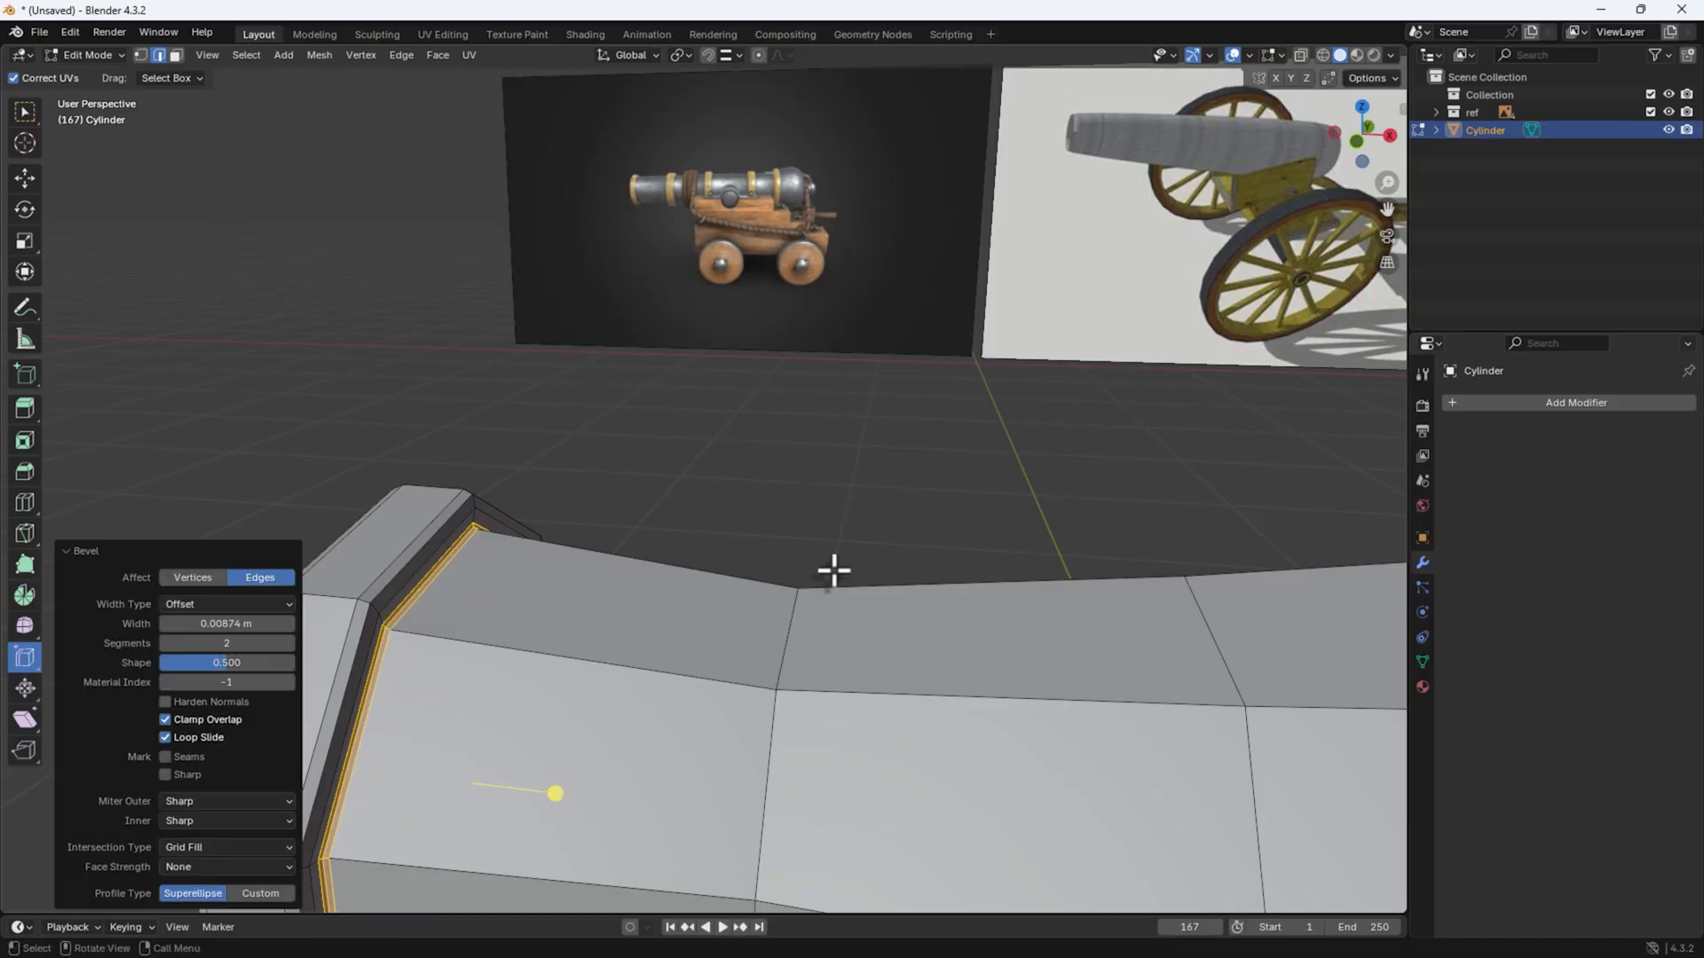
{"action": "left_click", "coordinate": [833, 571]}
Step: Slide the edge loop at the barrel's narrow waist toward the muzzle by a factor of about 0.136
{"action": "scroll", "coordinate": [833, 570], "scroll_direction": "down", "scroll_amount": 5}
{"action": "middle_click_drag", "start_coordinate": [833, 571], "coordinate": [761, 790], "text": "shift"}
{"action": "middle_click_drag", "start_coordinate": [738, 677], "coordinate": [769, 669]}
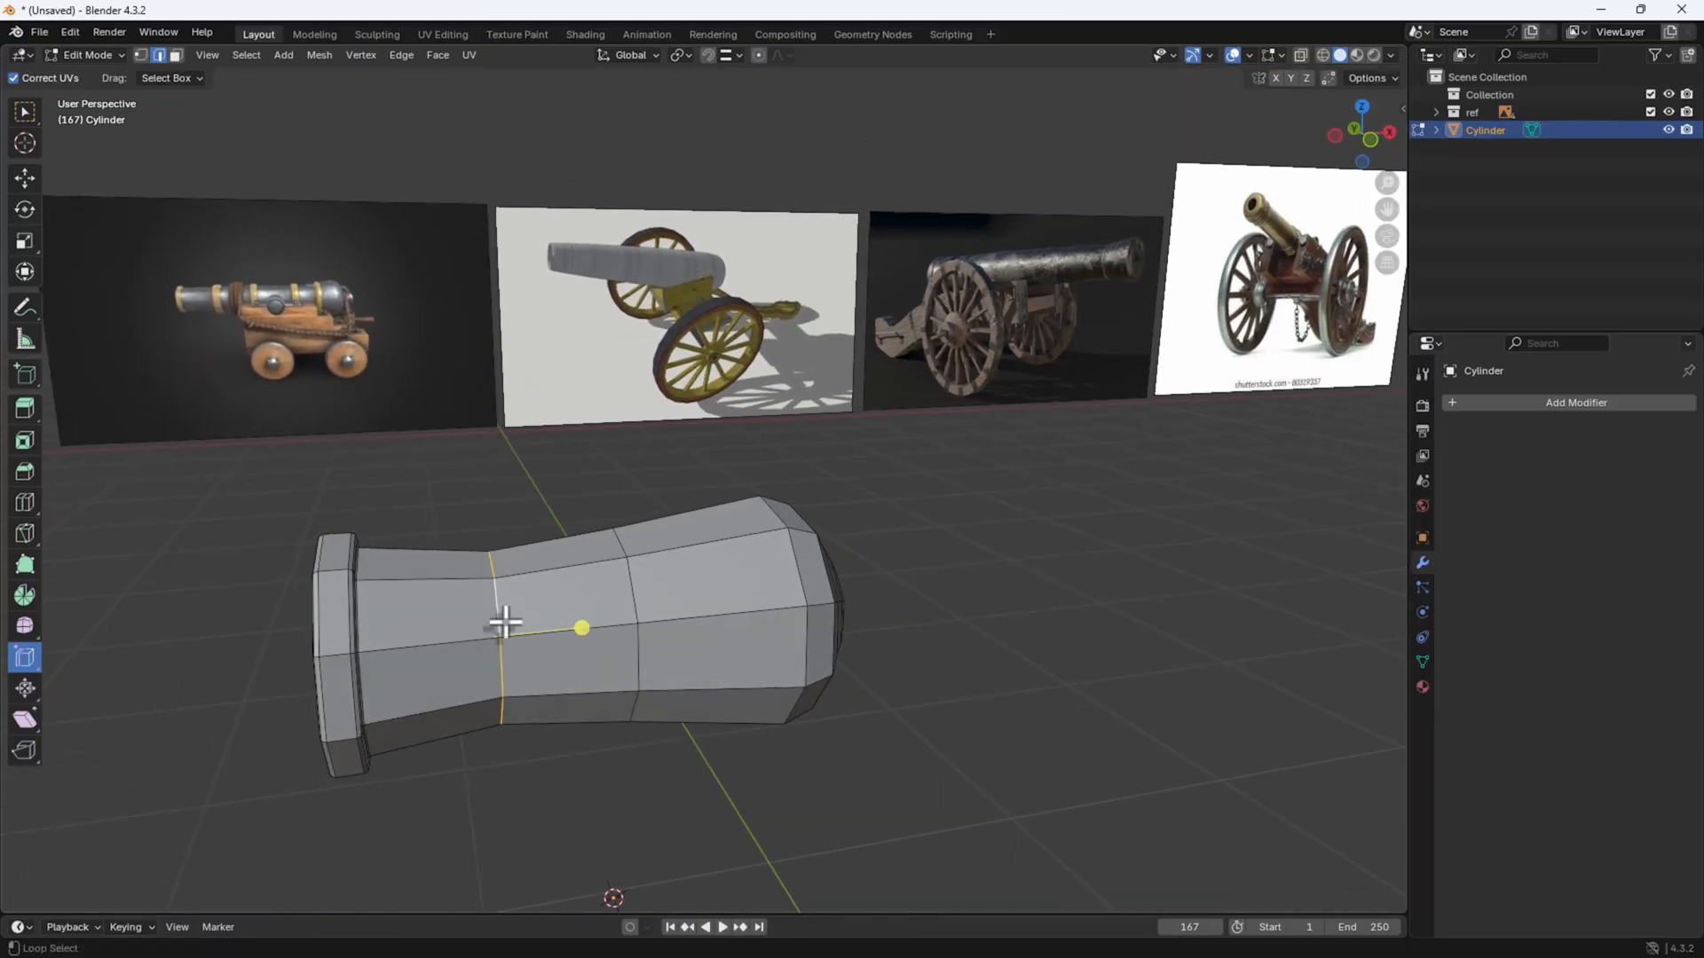
{"action": "mouse_move", "coordinate": [582, 630]}
{"action": "left_mouse_down"}
{"action": "mouse_move", "coordinate": [550, 631]}
{"action": "mouse_move", "coordinate": [565, 630]}
{"action": "left_mouse_up"}
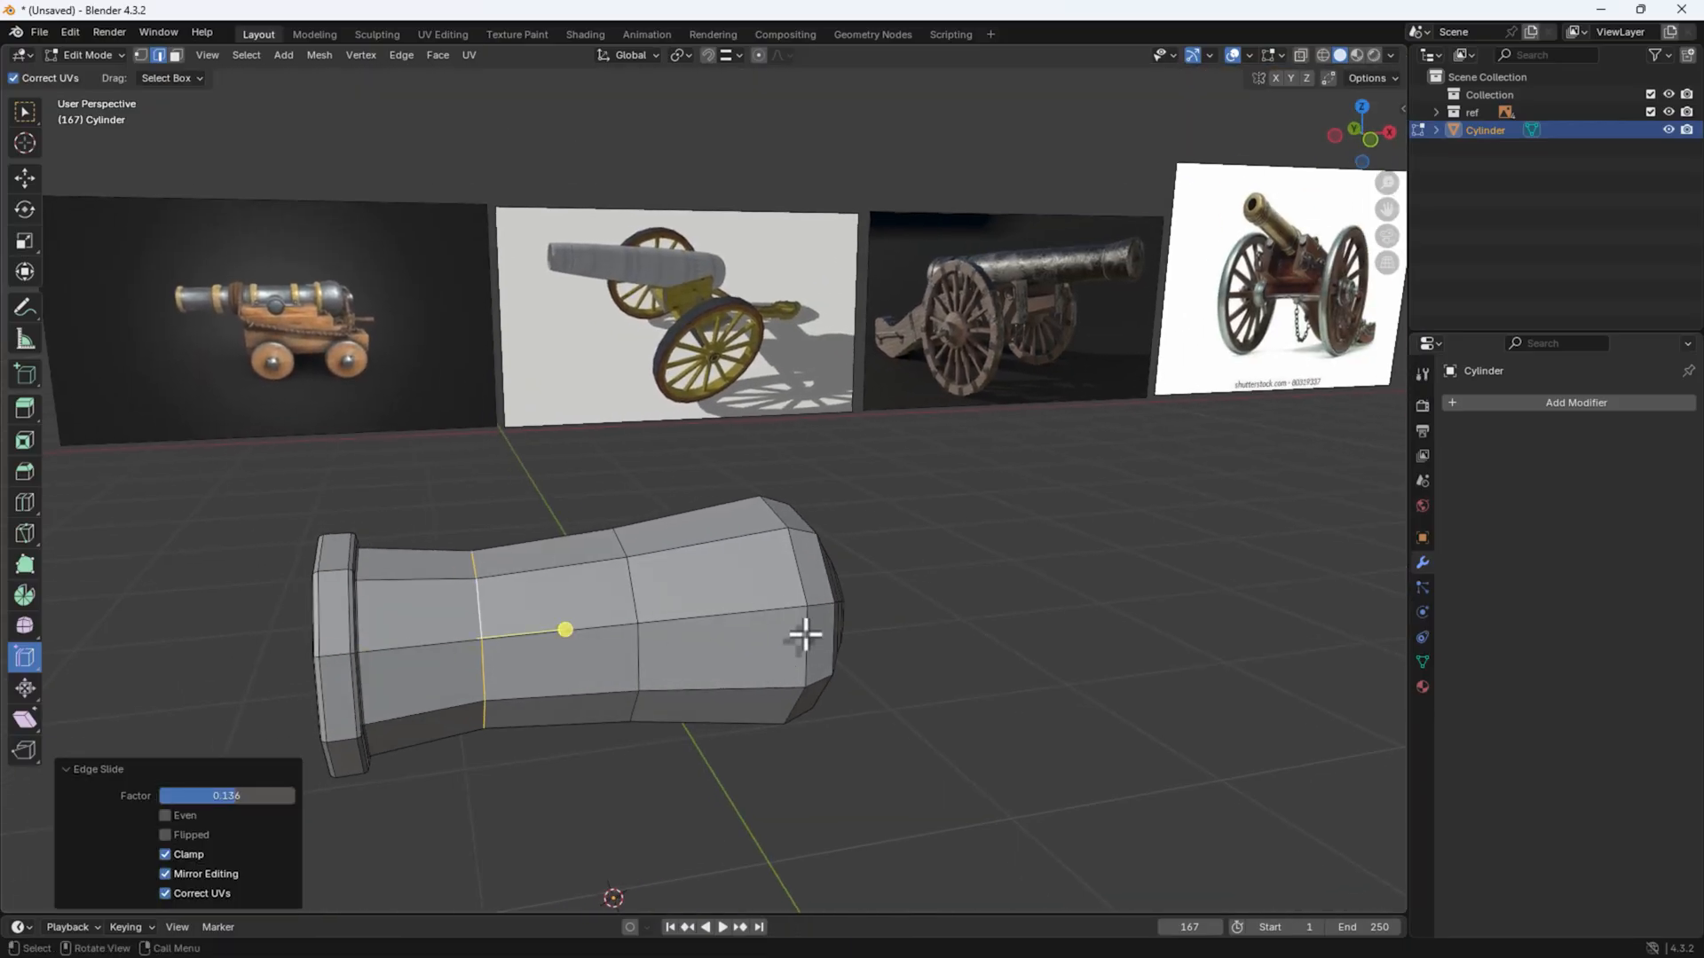
Step: Scale the edge loop at the barrel's narrow waist to about 0.915
{"action": "key", "text": "s"}
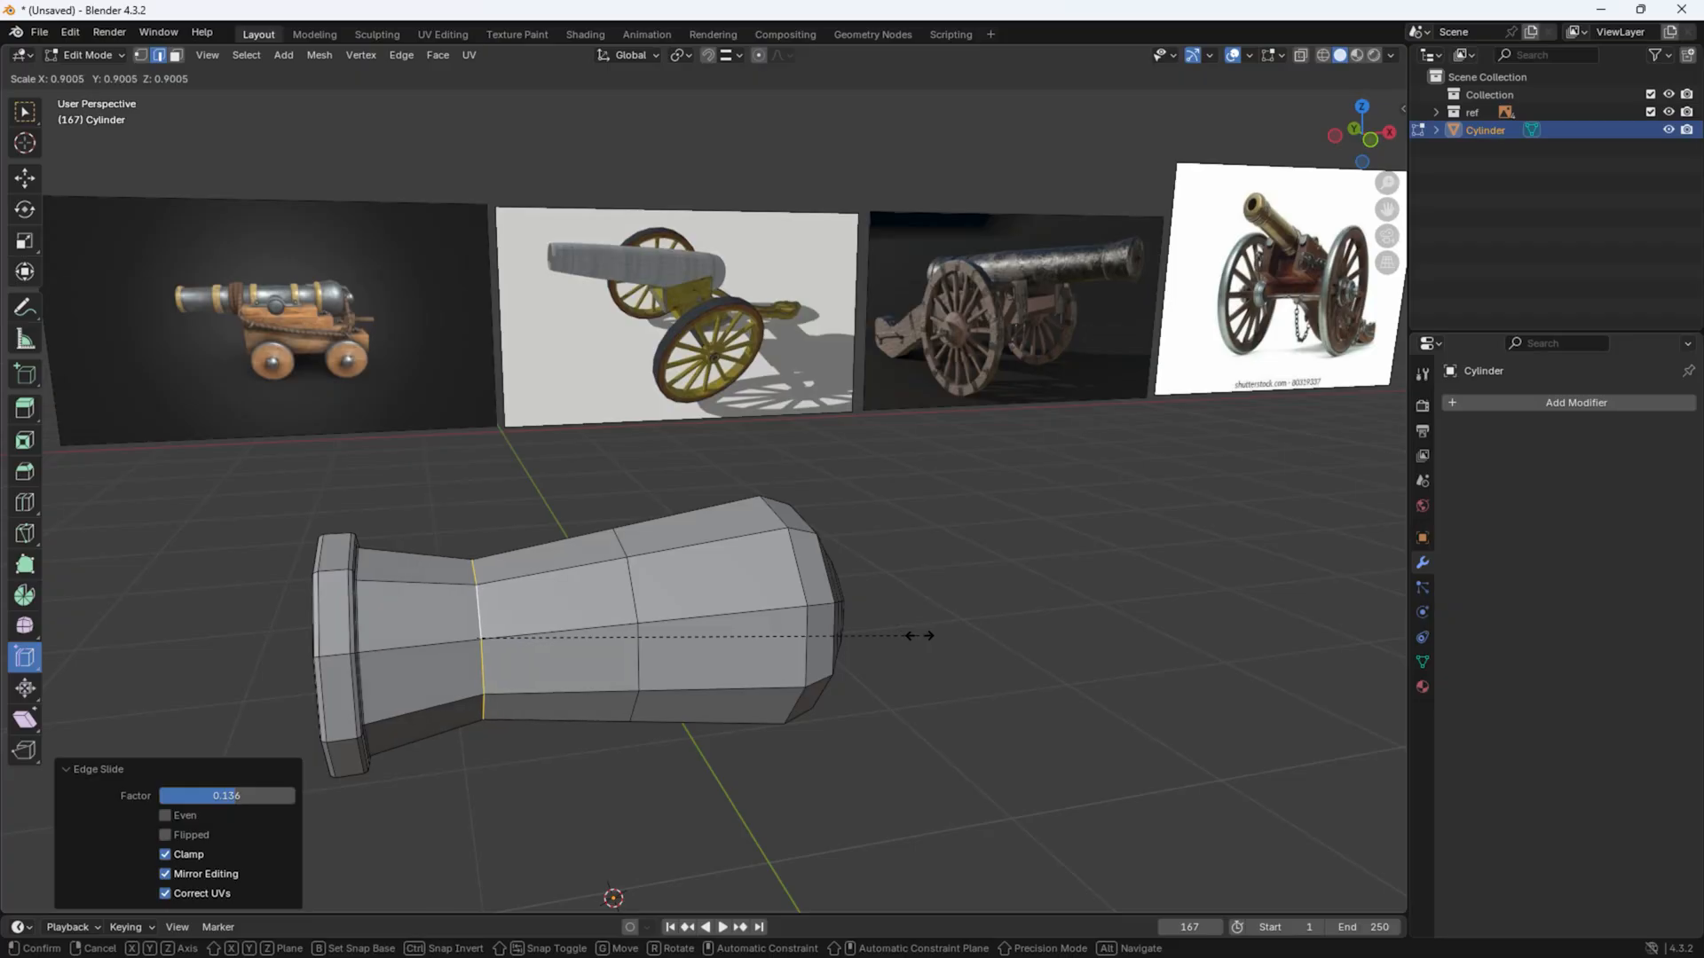
{"action": "left_click", "coordinate": [921, 635]}
{"action": "middle_click_drag", "start_coordinate": [921, 636], "coordinate": [657, 673]}
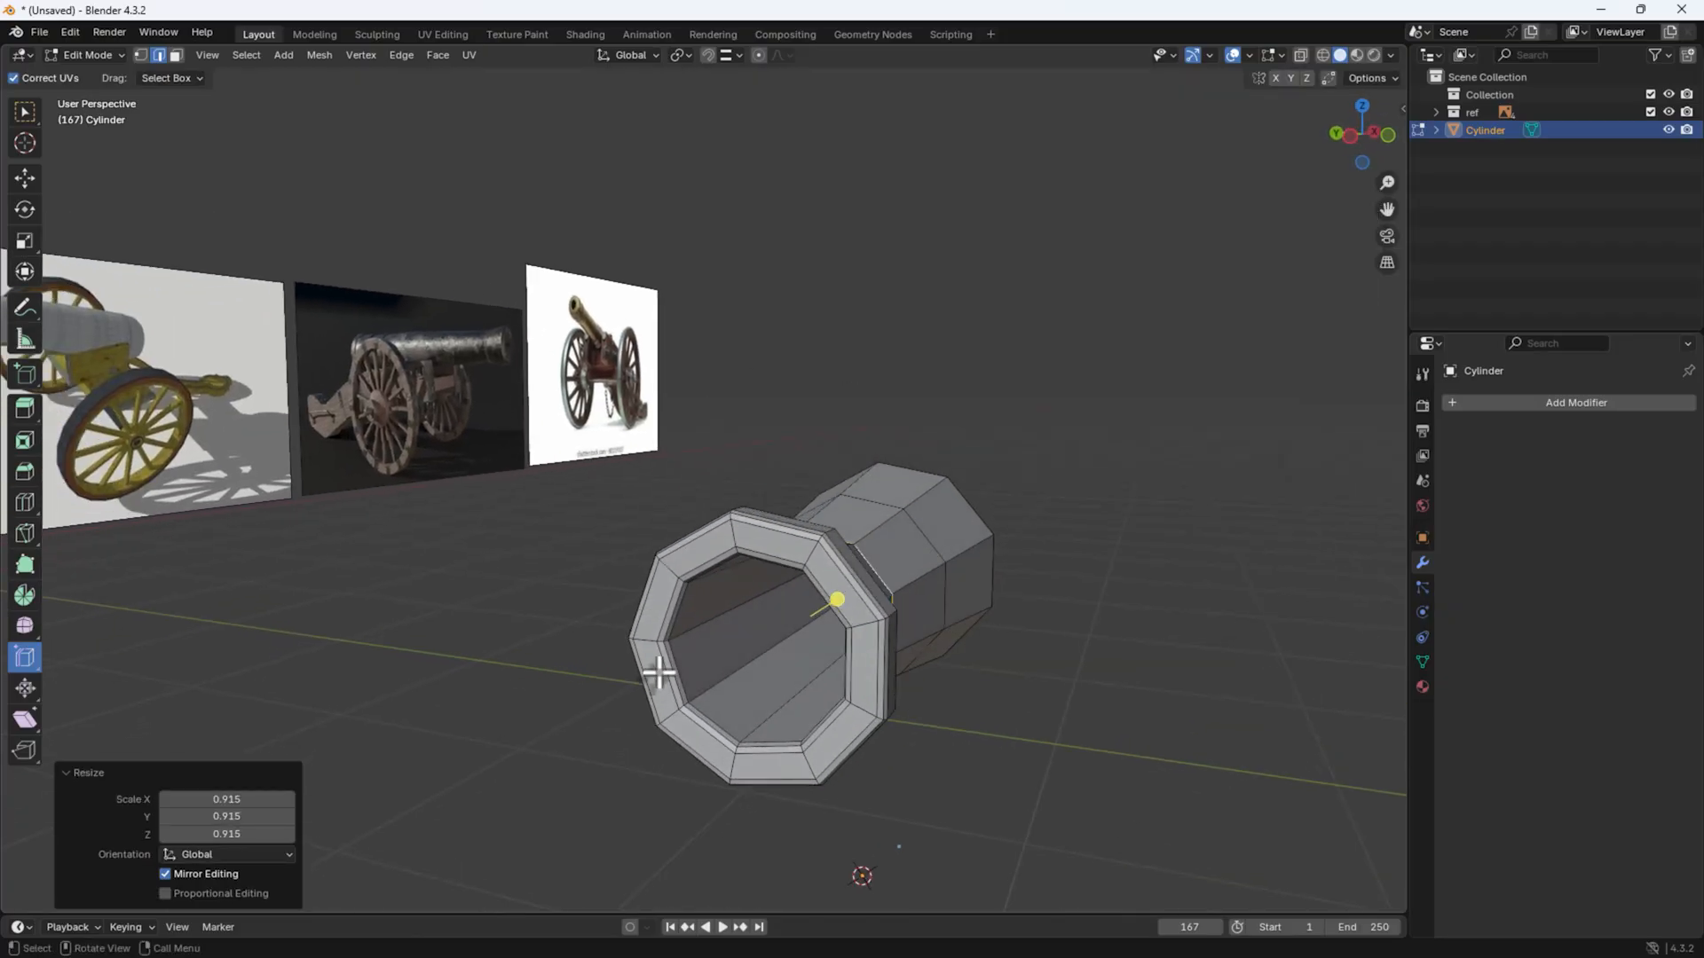
Step: Add an edge loop close beside the barrel's waist loop and select the narrow ring of faces between them
{"action": "middle_click_drag", "start_coordinate": [1020, 647], "coordinate": [589, 621]}
{"action": "key", "text": "ctrl+r"}
{"action": "left_click", "coordinate": [608, 665]}
{"action": "left_click", "coordinate": [570, 675]}
{"action": "key", "text": "3"}
{"action": "middle_click_drag", "start_coordinate": [580, 690], "coordinate": [636, 716]}
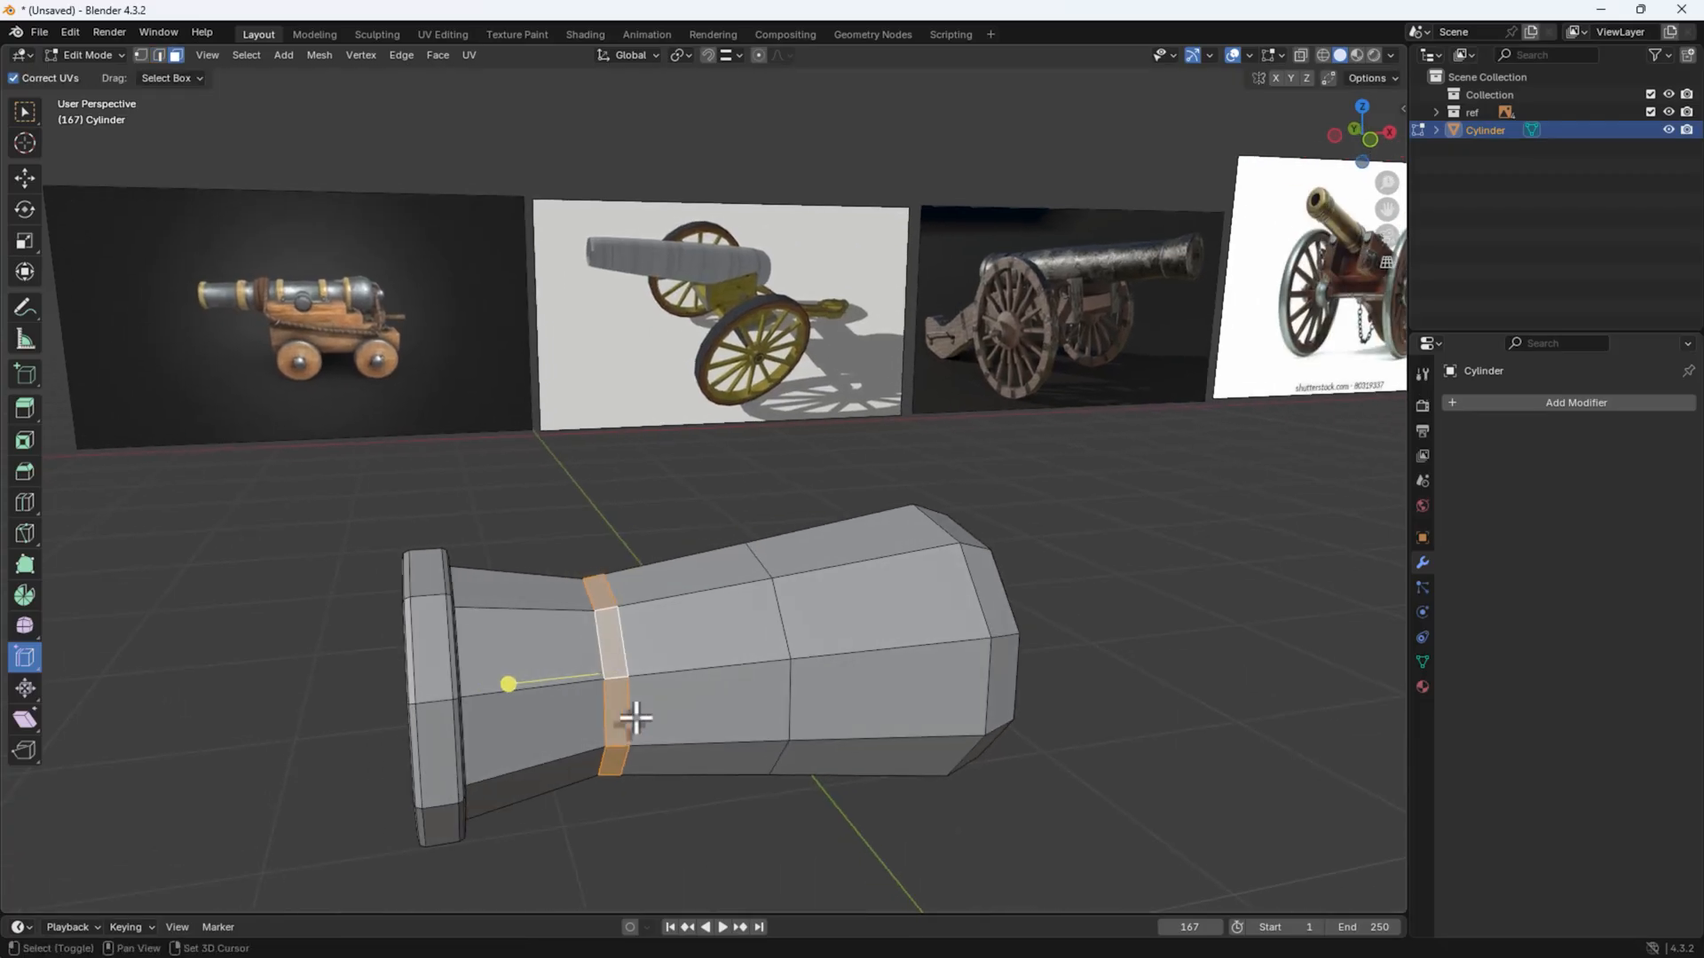
Step: Duplicate the narrow waist face ring in place and separate the copy into its own object
{"action": "key", "text": "shift+d"}
{"action": "right_click", "coordinate": [615, 689]}
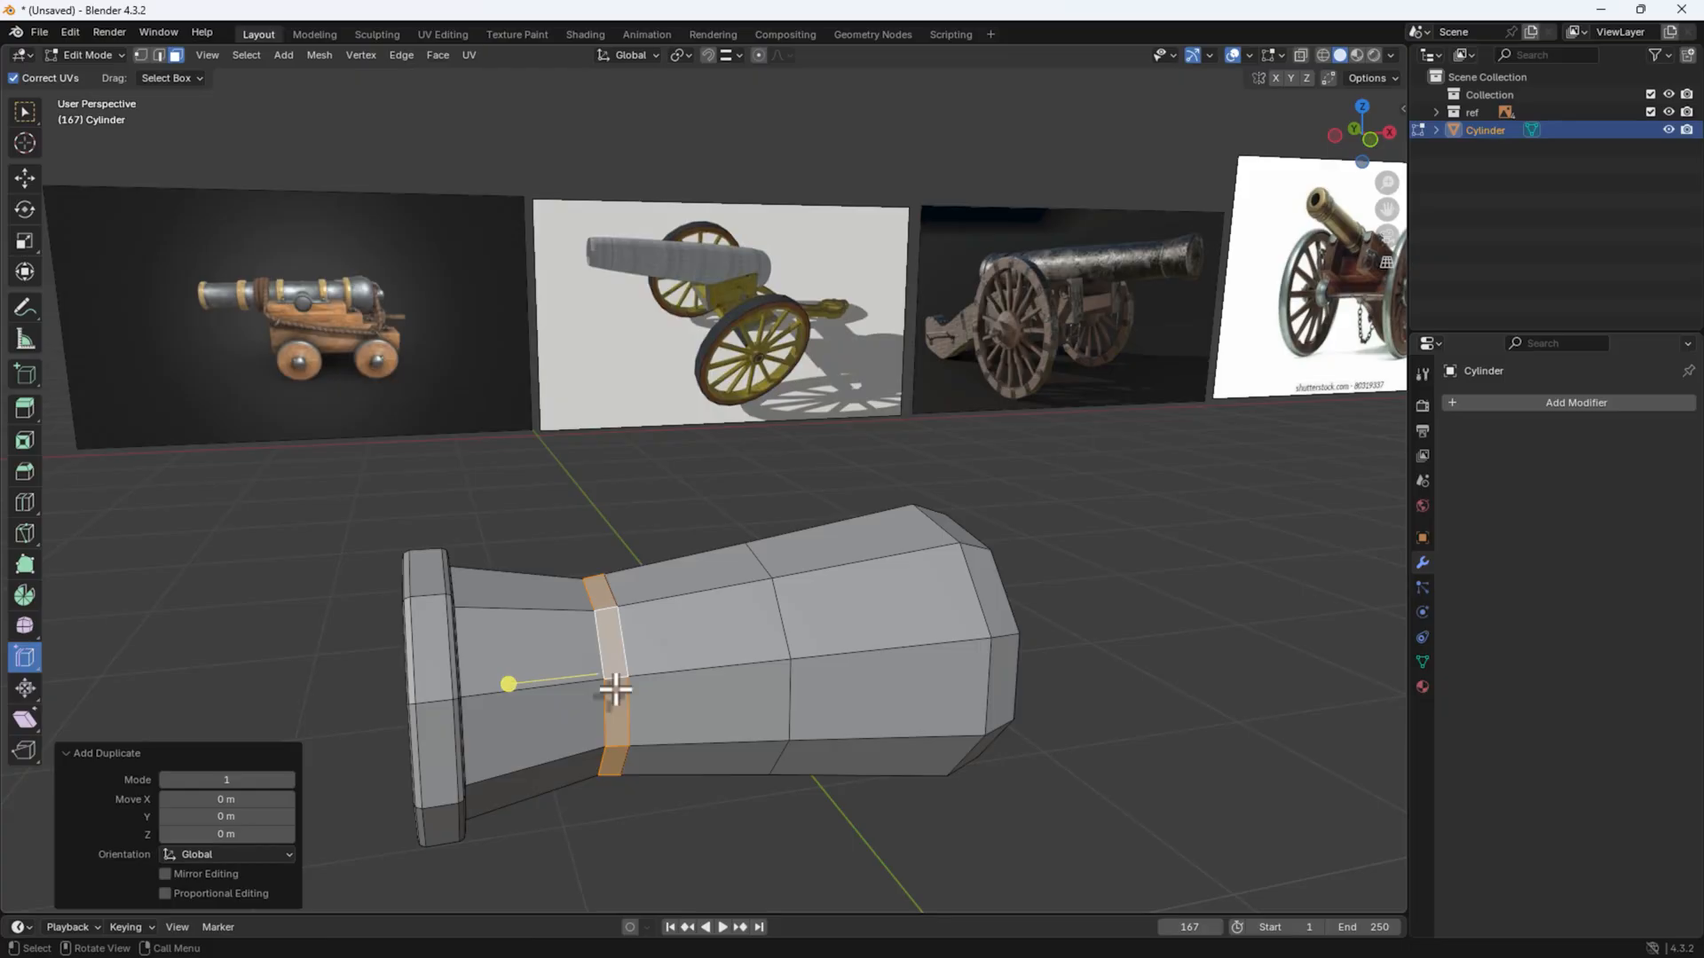
{"action": "key", "text": "p"}
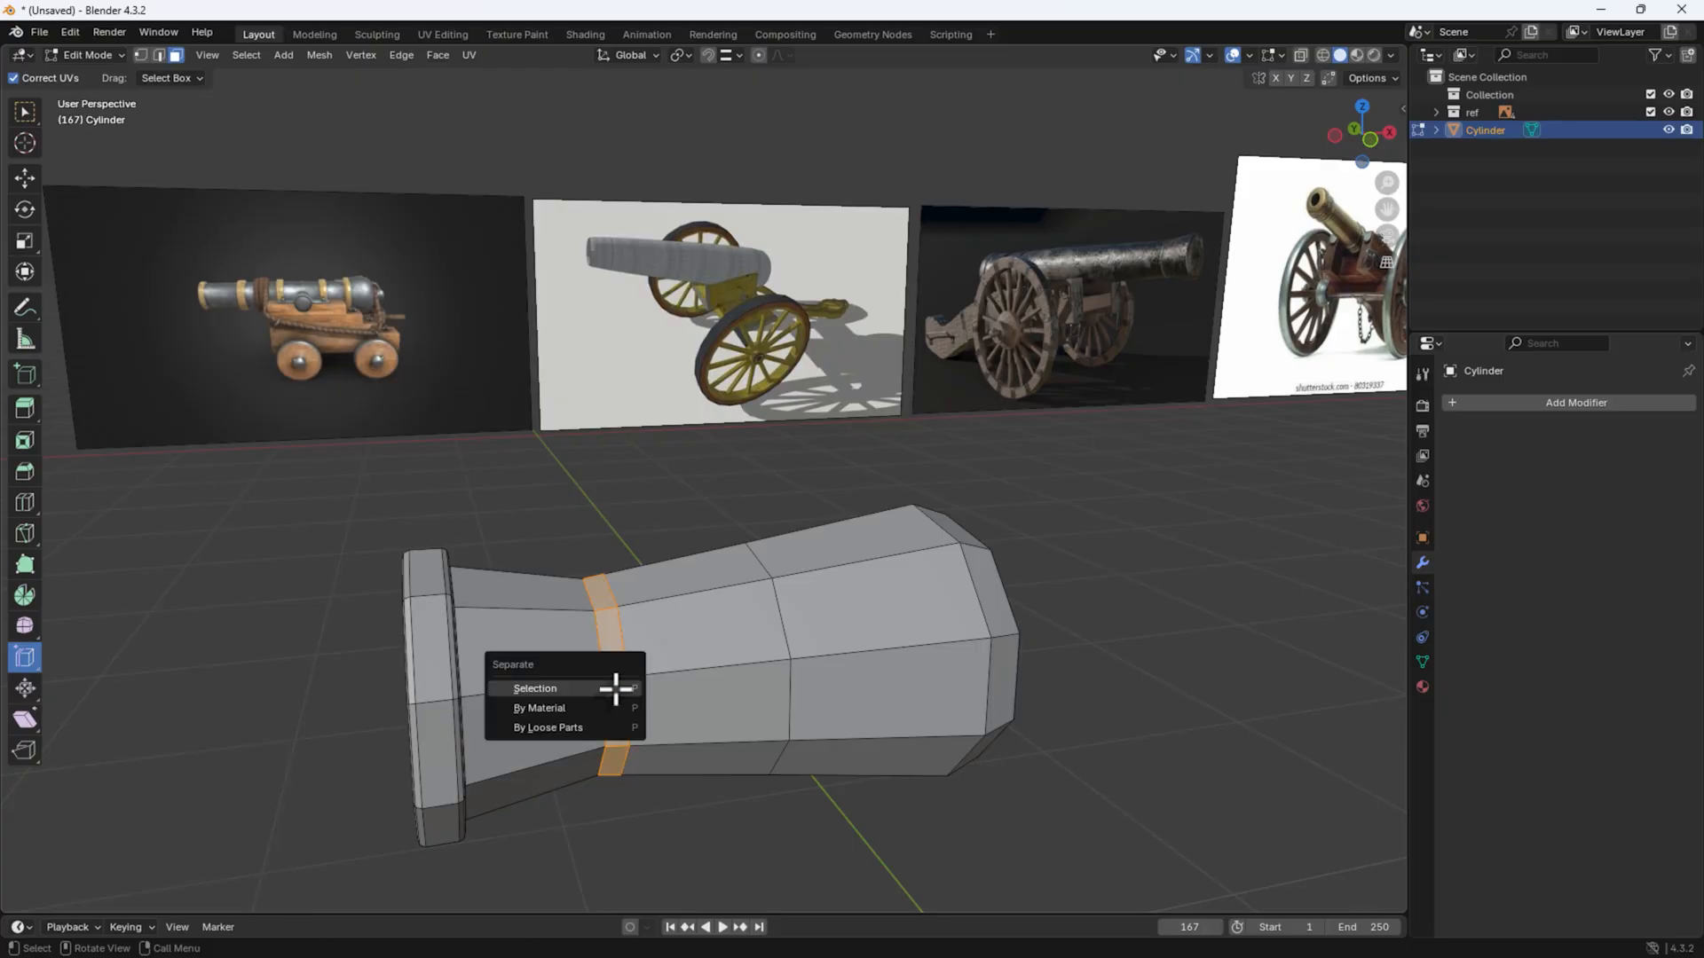
{"action": "left_click", "coordinate": [615, 689]}
{"action": "key", "text": "Tab"}
Step: Extrude the separated ring's faces outward to a scale of about 1.239 to form a raised band
{"action": "left_click", "coordinate": [620, 707]}
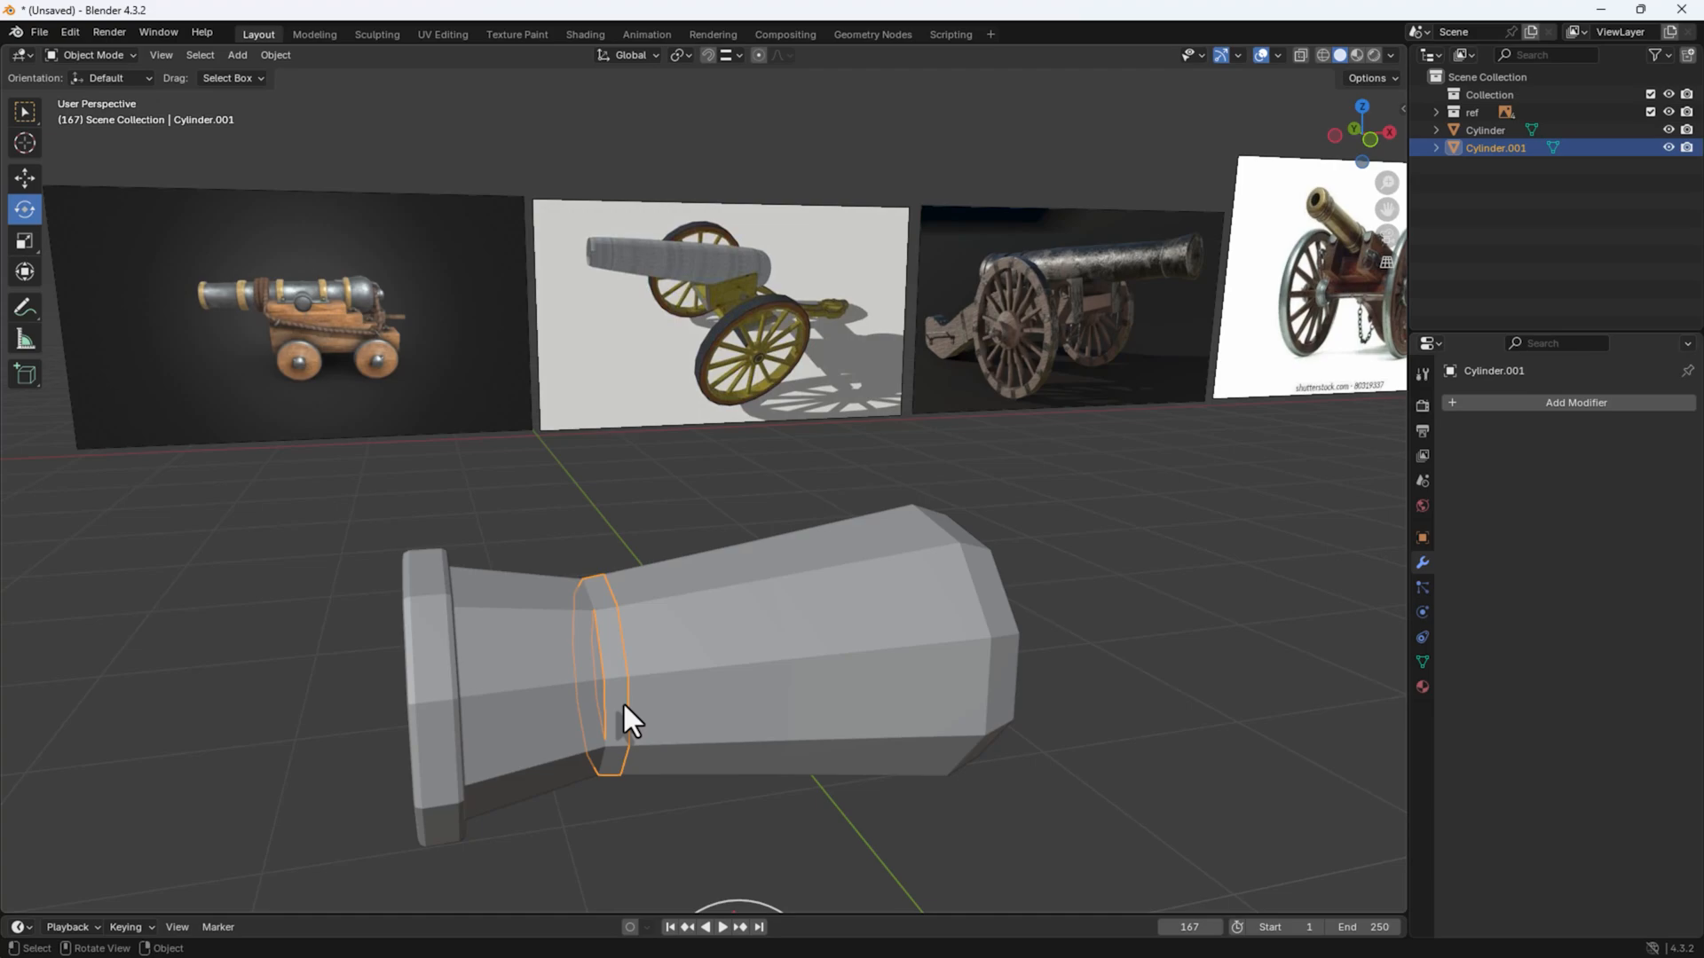
{"action": "key", "text": "Tab"}
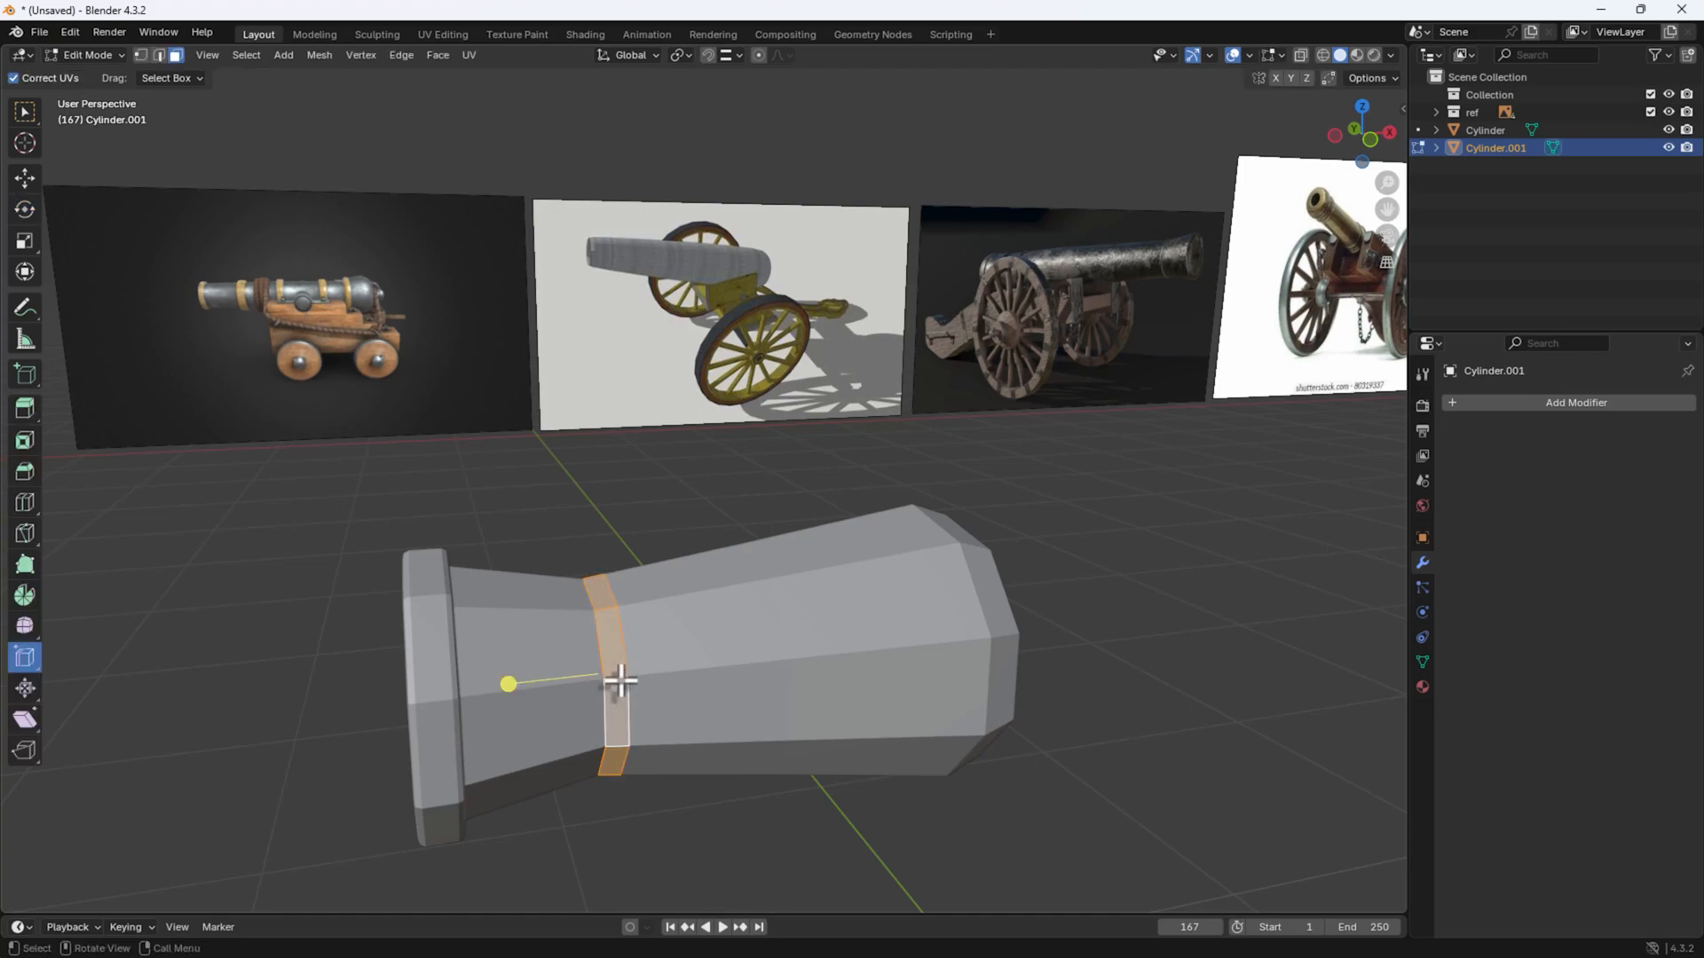
{"action": "key", "text": "s"}
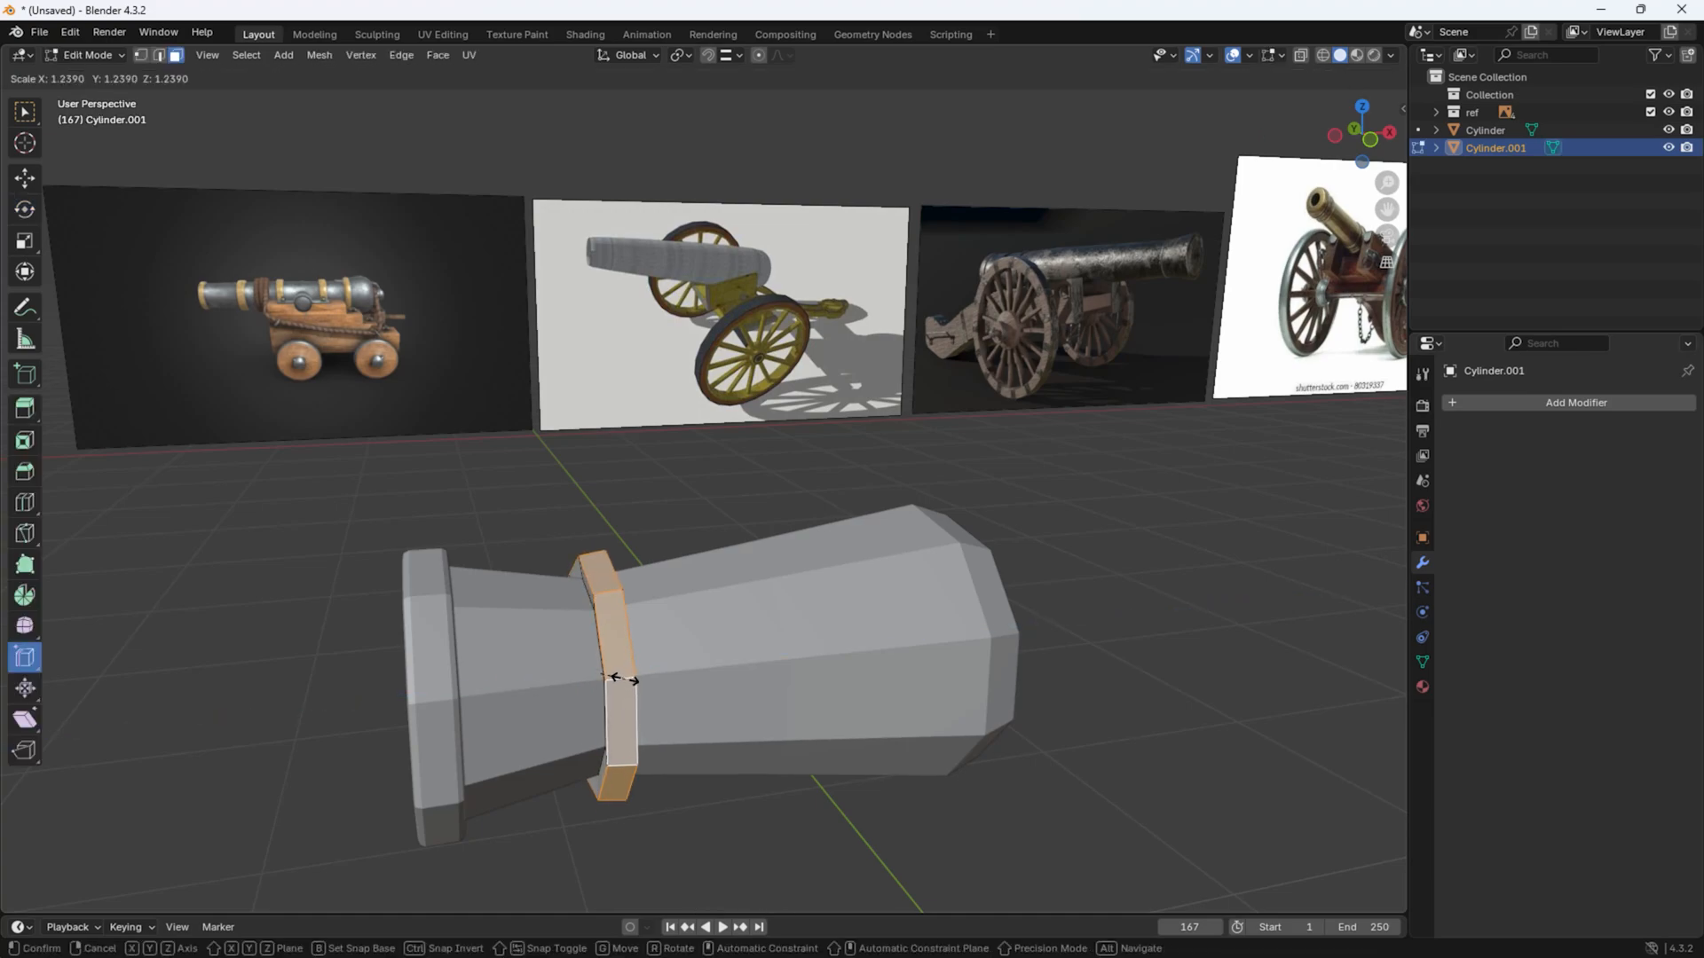
{"action": "left_click", "coordinate": [621, 678]}
Step: Bevel the raised band's edge loops with 2 segments and a width of about 0.0045 m
{"action": "middle_click_drag", "start_coordinate": [621, 679], "coordinate": [763, 640]}
{"action": "key", "text": "2"}
{"action": "left_click", "coordinate": [731, 638], "text": "alt+shift"}
{"action": "left_click", "coordinate": [734, 628], "text": "alt+shift"}
{"action": "key", "text": "alt+z"}
{"action": "key", "text": "alt+a"}
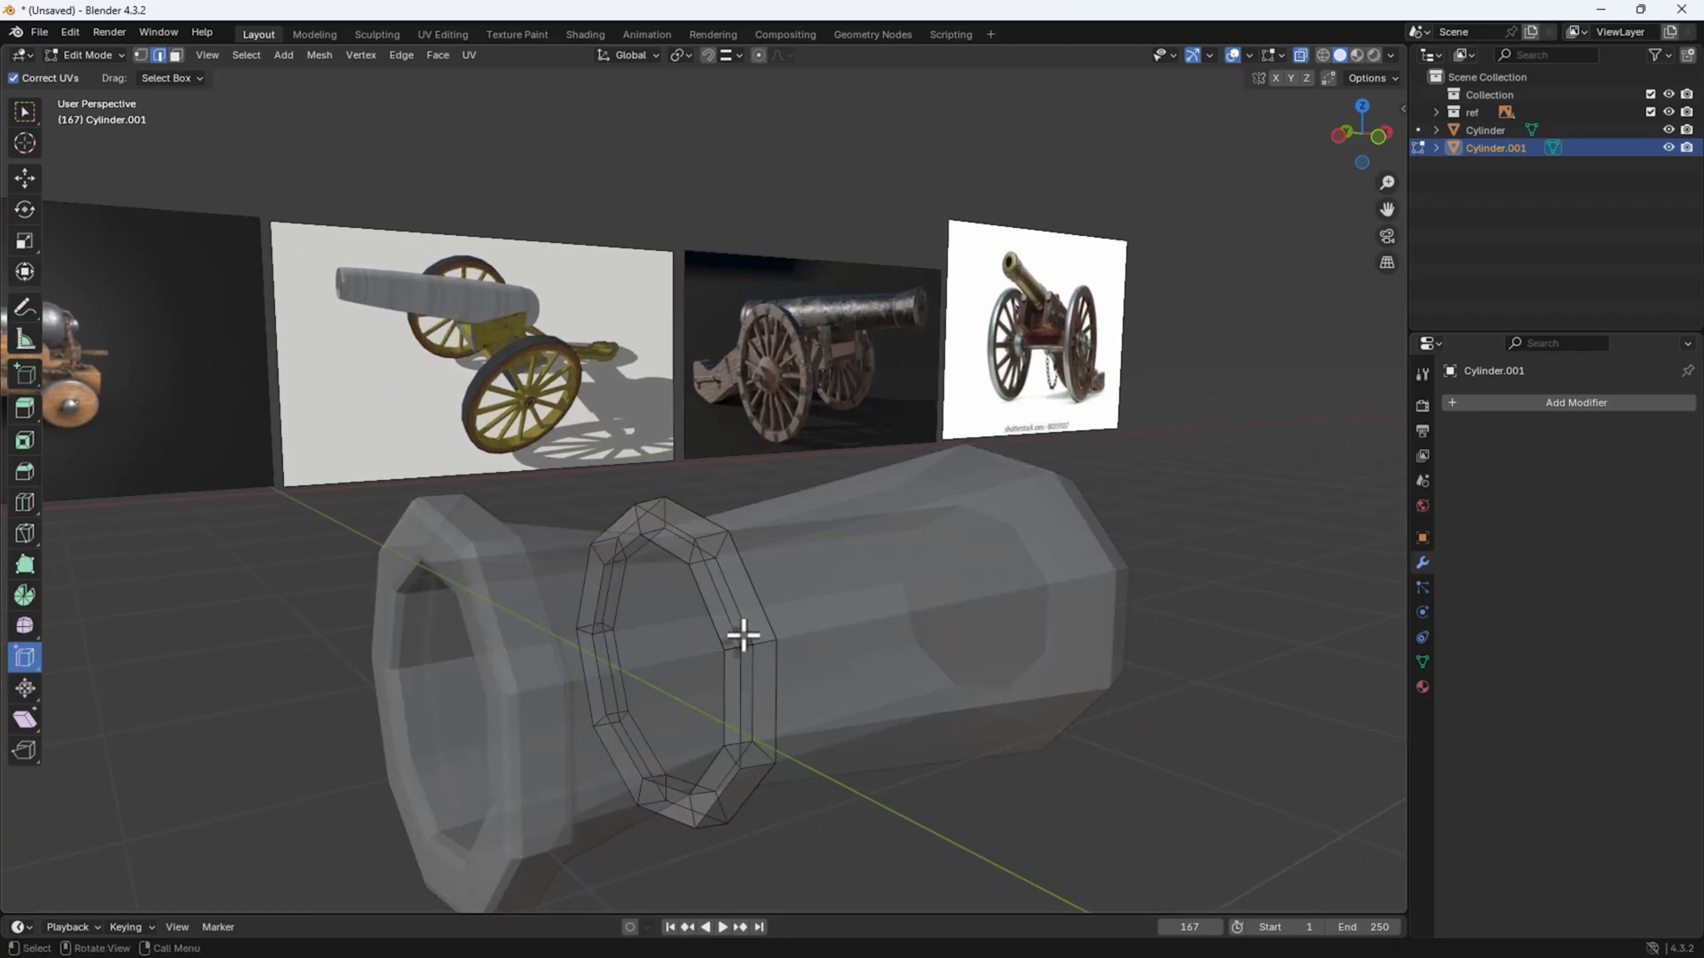
{"action": "key", "text": "ctrl+b"}
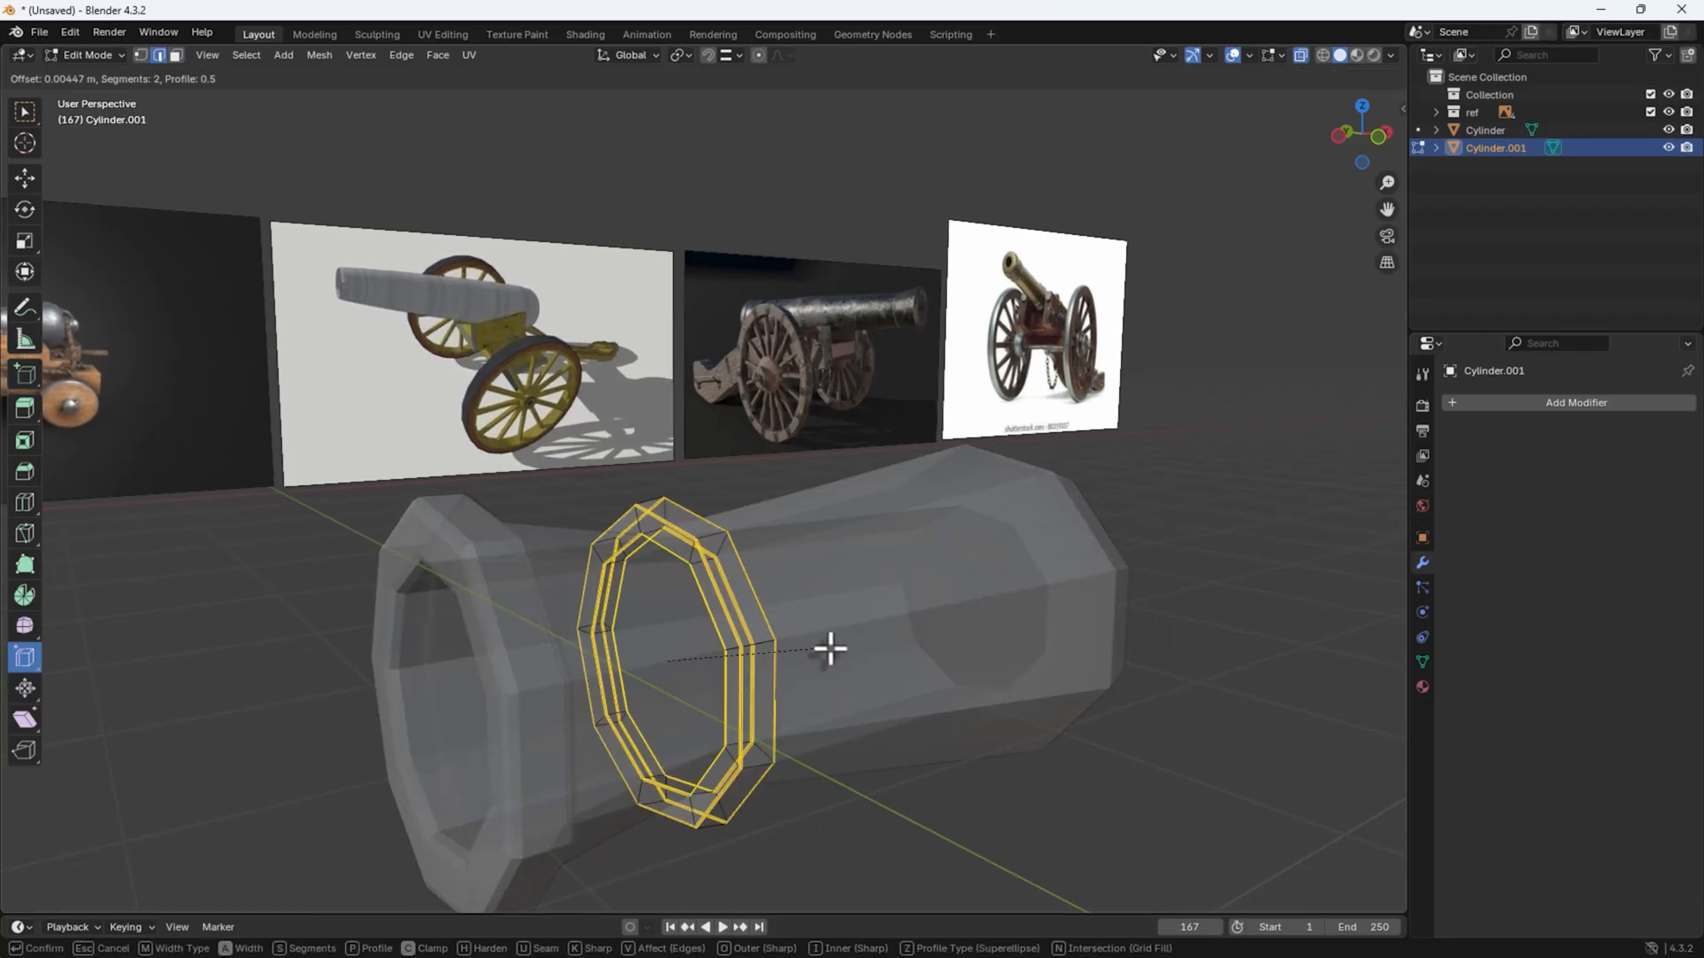
{"action": "scroll", "coordinate": [831, 647], "scroll_direction": "up", "scroll_amount": 1}
{"action": "left_click", "coordinate": [833, 647]}
{"action": "middle_click_drag", "start_coordinate": [898, 737], "coordinate": [812, 794]}
{"action": "key", "text": "alt+a"}
{"action": "middle_click_drag", "start_coordinate": [811, 794], "coordinate": [732, 803], "text": "shift"}
{"action": "key", "text": "Tab"}
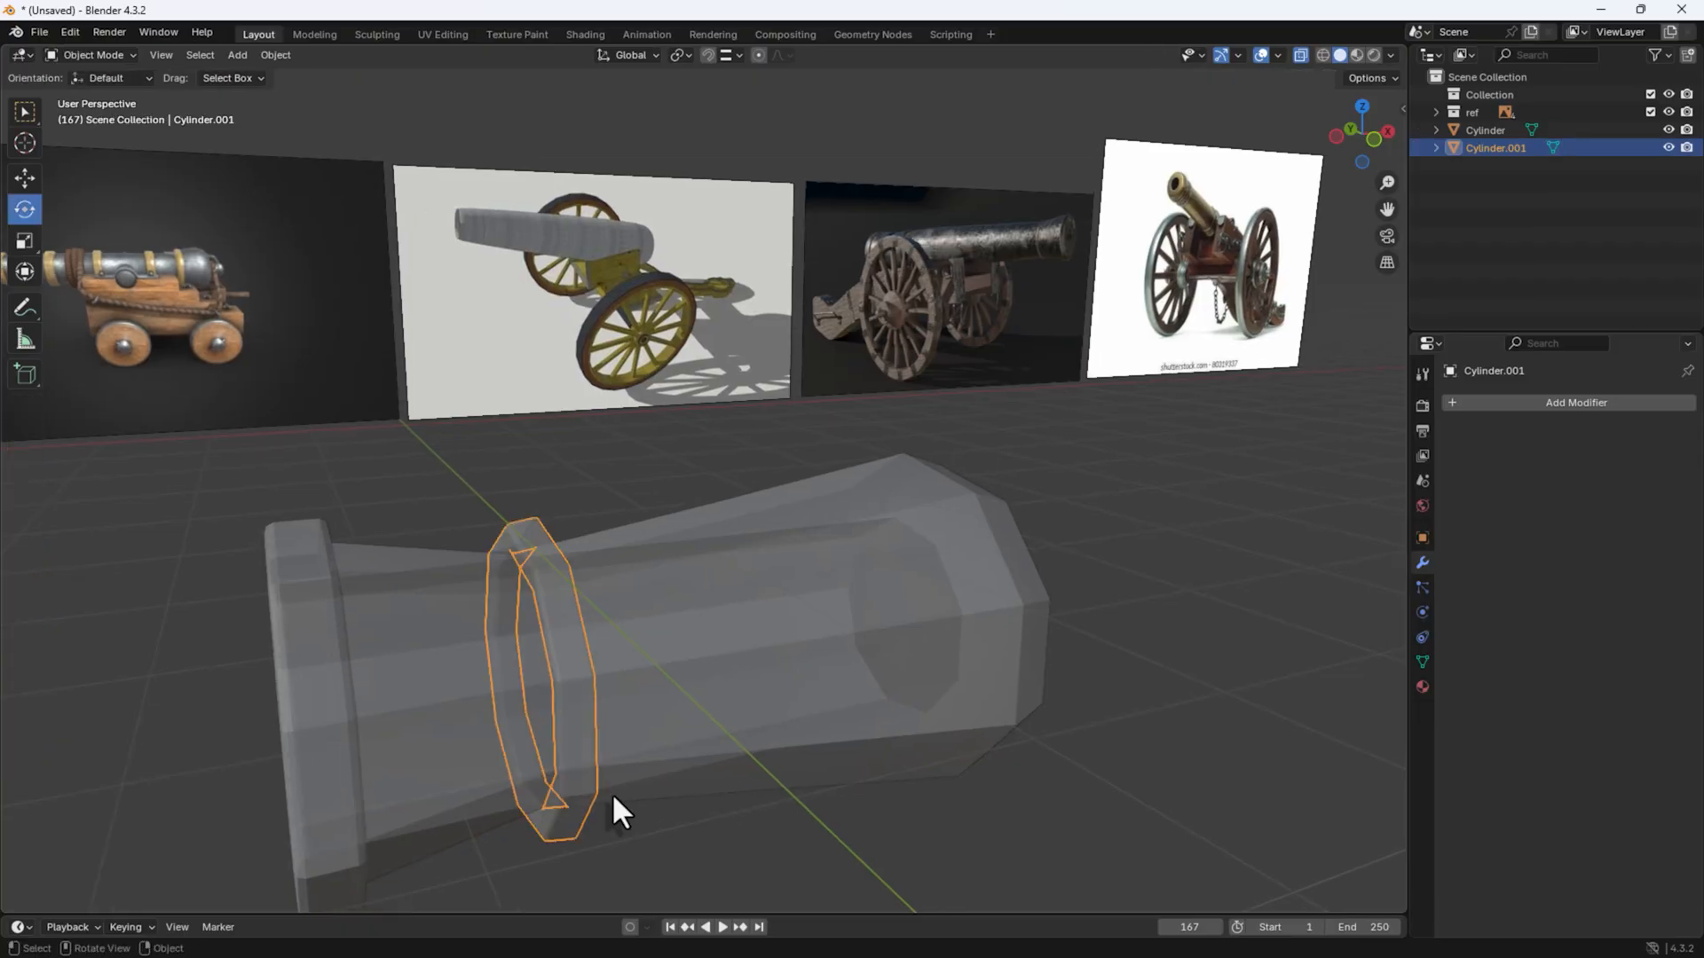
Step: Duplicate the waist band about 0.417 m along X toward the breech
{"action": "left_click", "coordinate": [574, 680]}
{"action": "left_click", "coordinate": [573, 679]}
{"action": "middle_click_drag", "start_coordinate": [632, 699], "coordinate": [607, 700]}
{"action": "key", "text": "shift+d"}
{"action": "key", "text": "x"}
{"action": "left_click", "coordinate": [723, 681]}
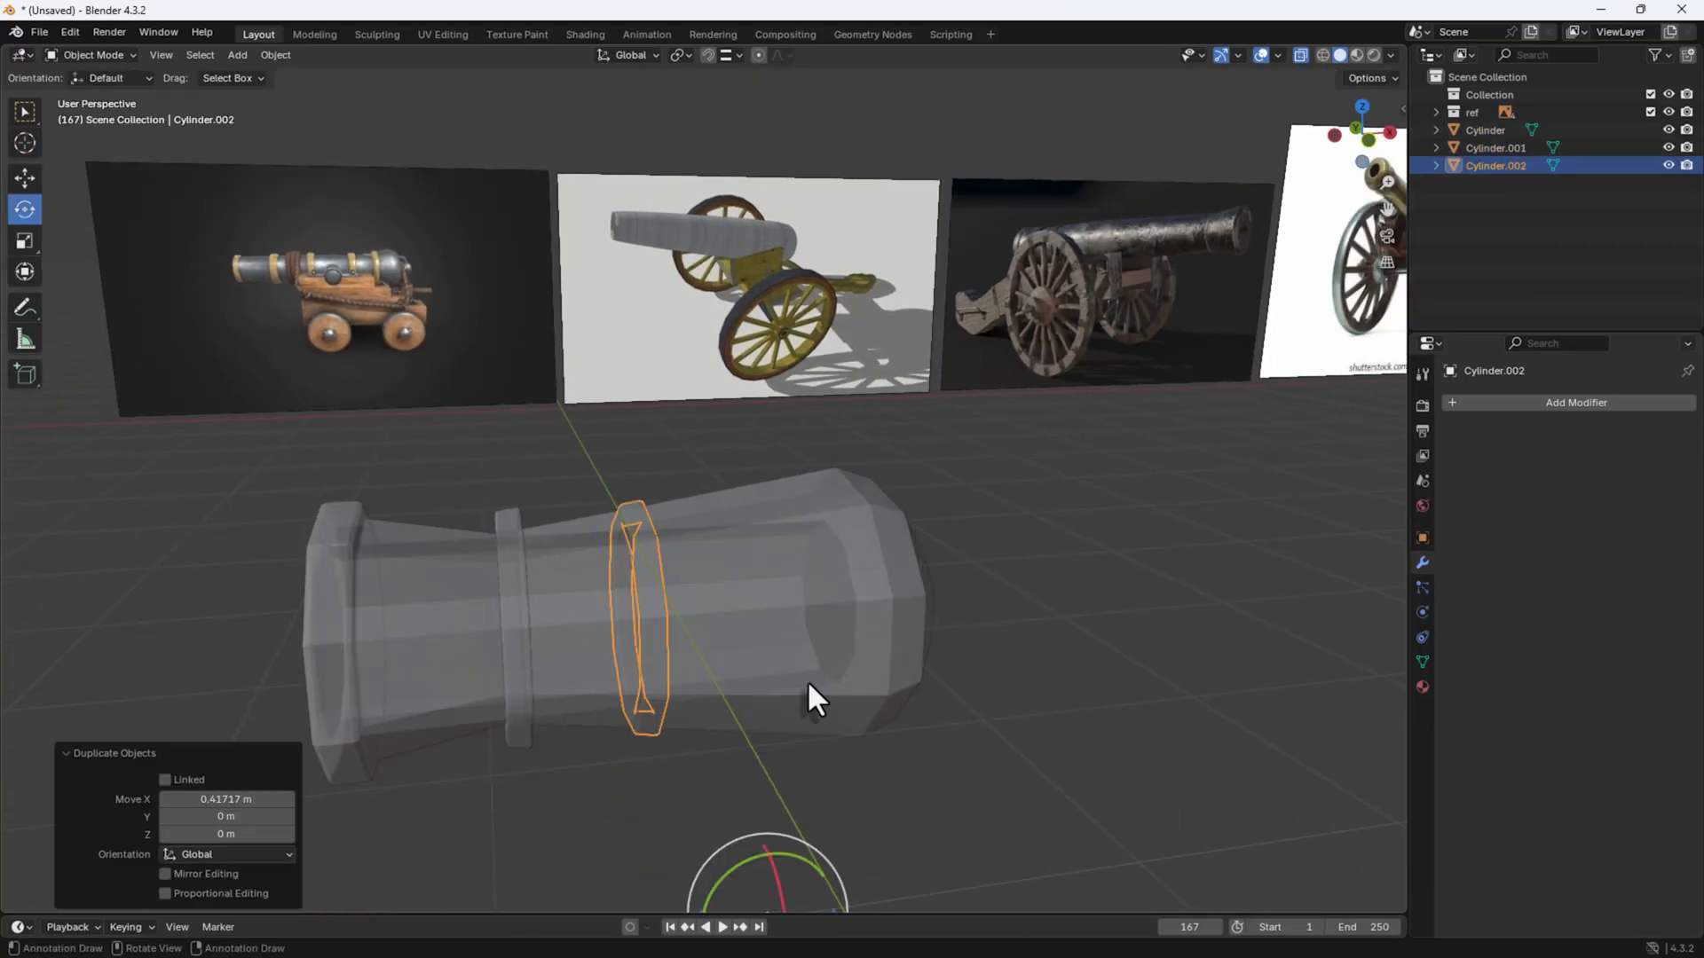
Step: Scale the duplicated band, and try to scale the original waist band about its current origin
{"action": "middle_click_drag", "start_coordinate": [806, 680], "coordinate": [867, 589]}
{"action": "key", "text": "s"}
{"action": "left_click", "coordinate": [1088, 687]}
{"action": "left_click", "coordinate": [867, 589]}
{"action": "key", "text": "s"}
{"action": "key", "text": "Escape"}
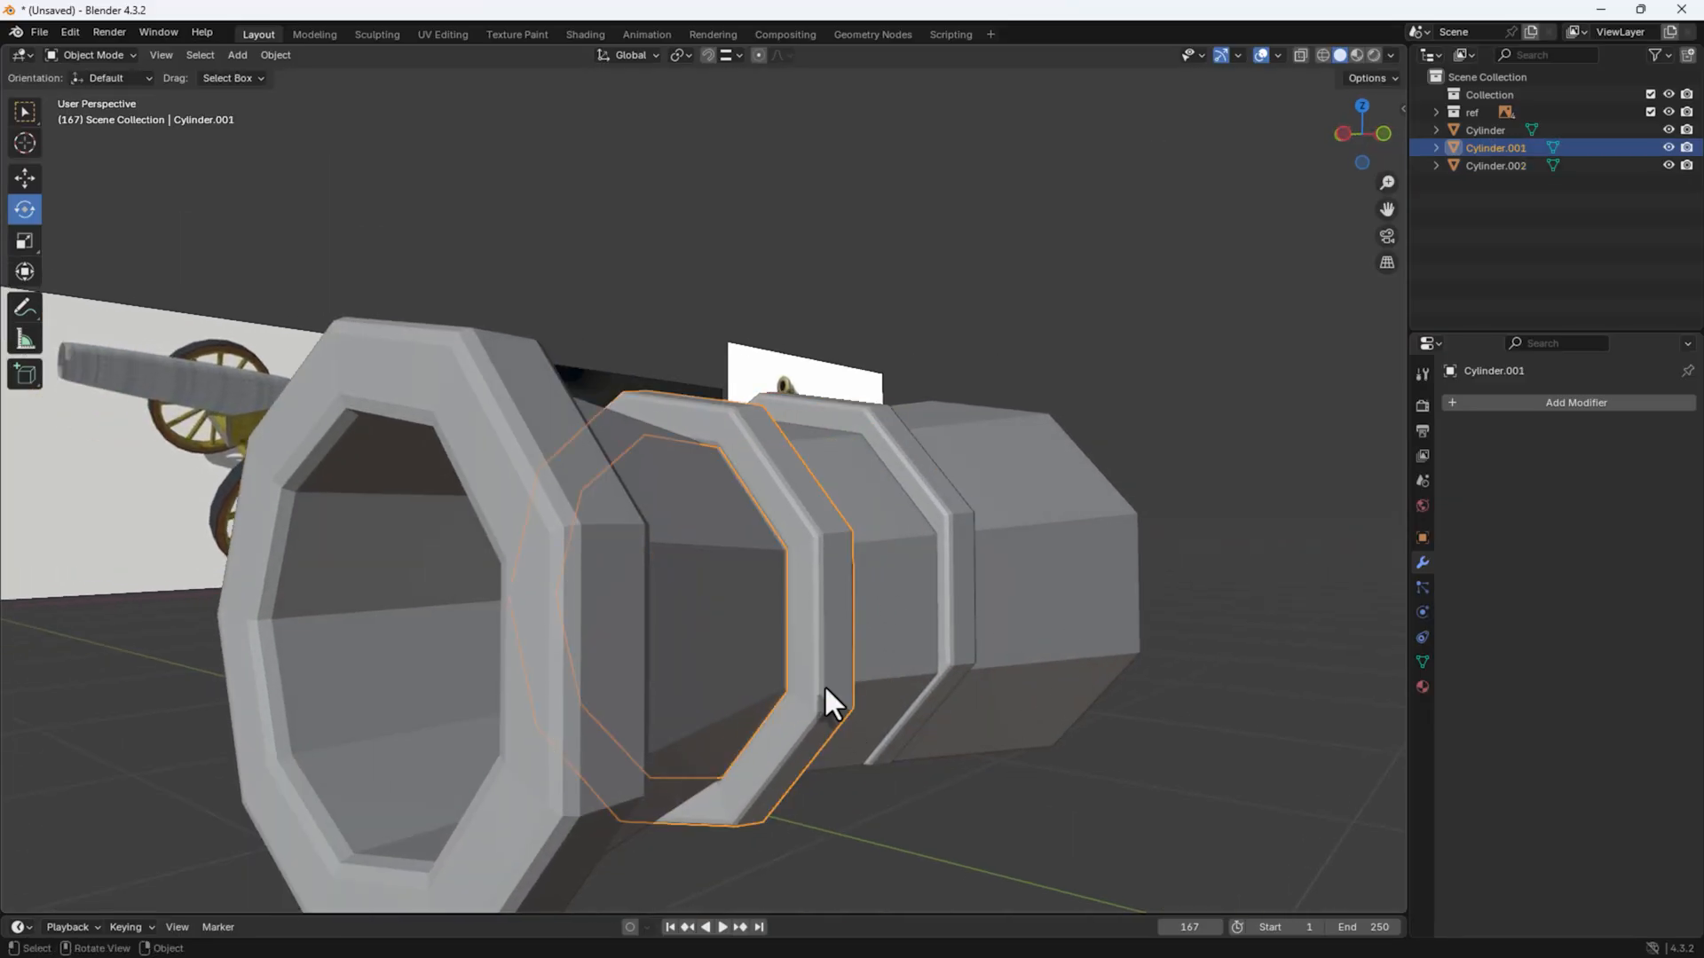
Step: Set the waist band's origin to its geometry and scale the band to fit the barrel
{"action": "right_click", "coordinate": [825, 623]}
{"action": "mouse_move", "coordinate": [719, 639]}
{"action": "left_click", "coordinate": [923, 665]}
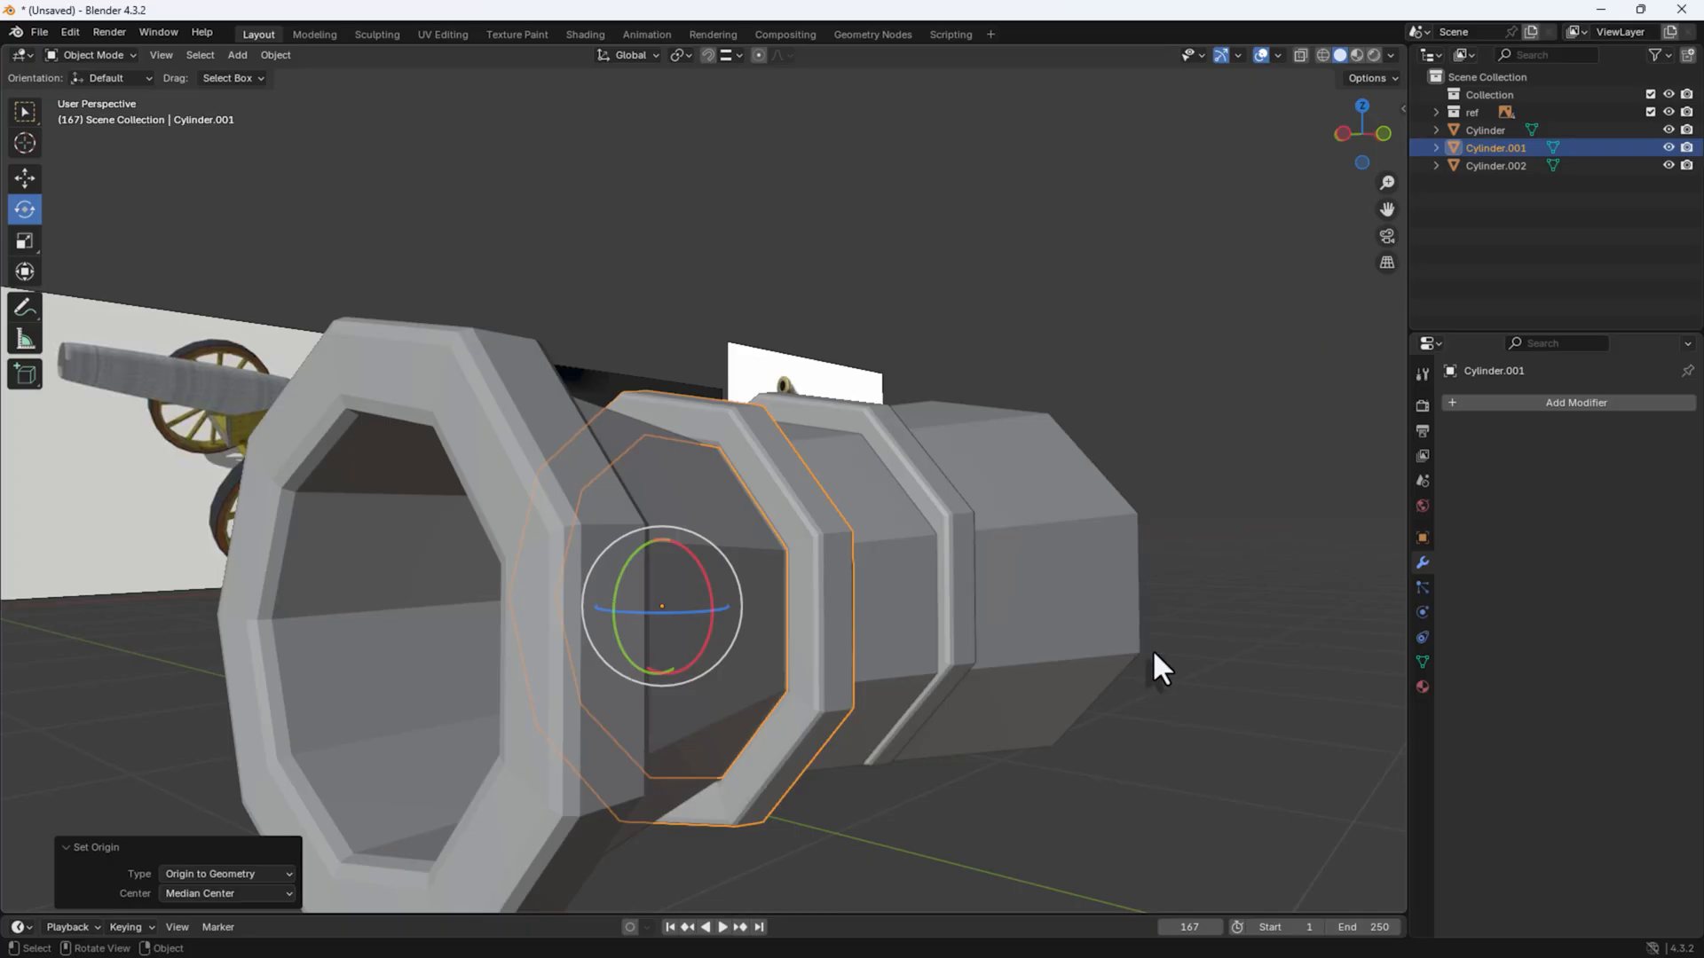
{"action": "key", "text": "s"}
{"action": "left_click", "coordinate": [1128, 651]}
{"action": "left_click", "coordinate": [1242, 790]}
{"action": "middle_click_drag", "start_coordinate": [1067, 772], "coordinate": [998, 616]}
{"action": "left_click", "coordinate": [994, 632]}
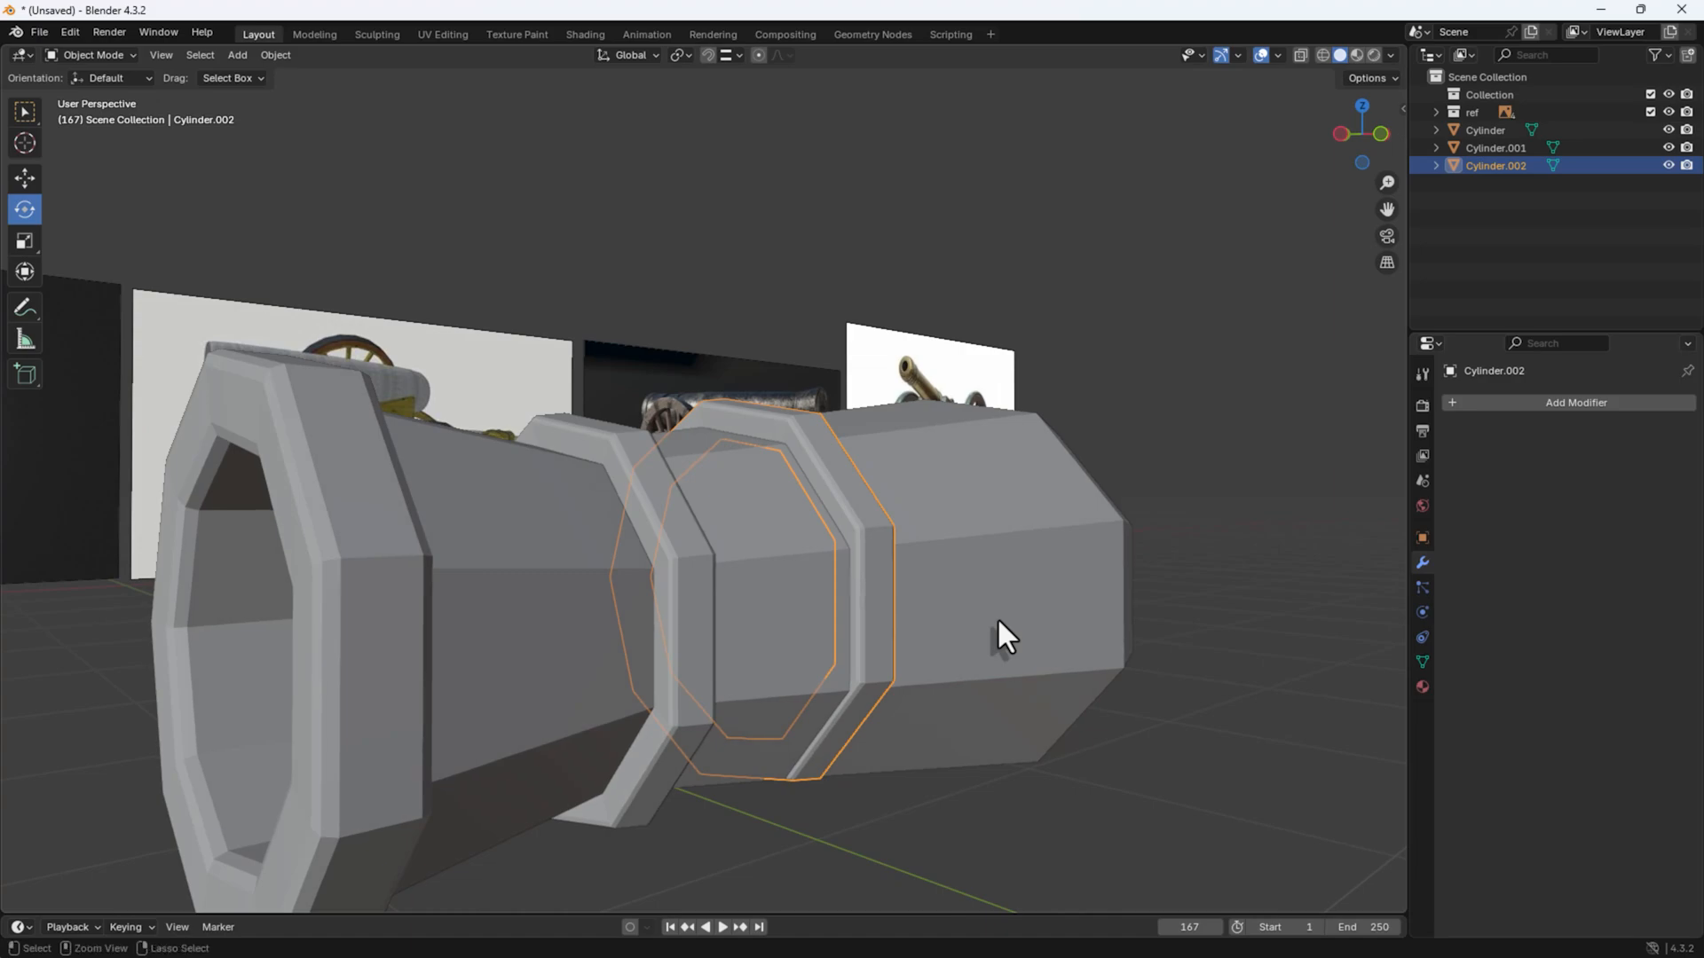
Step: Undo the band scaling, the origin change and the band duplication
{"action": "key", "text": "ctrl+z"}
{"action": "key", "text": "ctrl+z"}
{"action": "key", "text": "ctrl+z"}
{"action": "key", "text": "ctrl+z"}
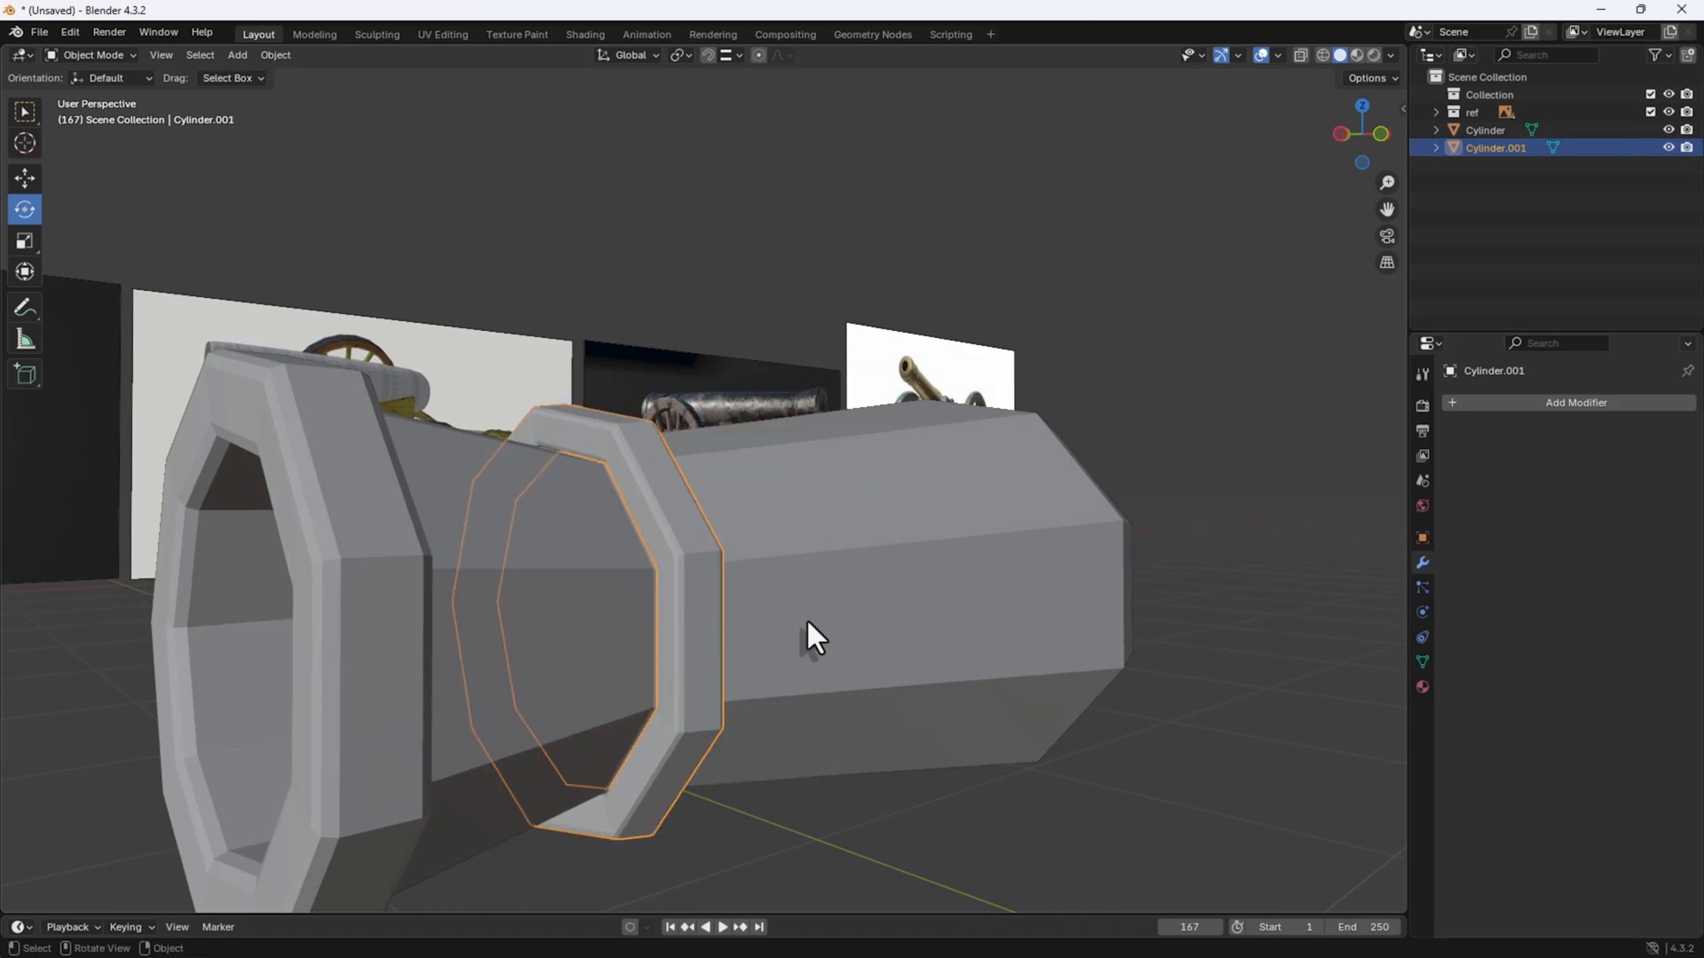
Step: Set the remaining waist band's origin to its geometry and scale the band to fit the barrel
{"action": "right_click", "coordinate": [737, 632]}
{"action": "mouse_move", "coordinate": [656, 625]}
{"action": "left_click", "coordinate": [834, 636]}
{"action": "scroll", "coordinate": [909, 702], "scroll_direction": "up", "scroll_amount": 2}
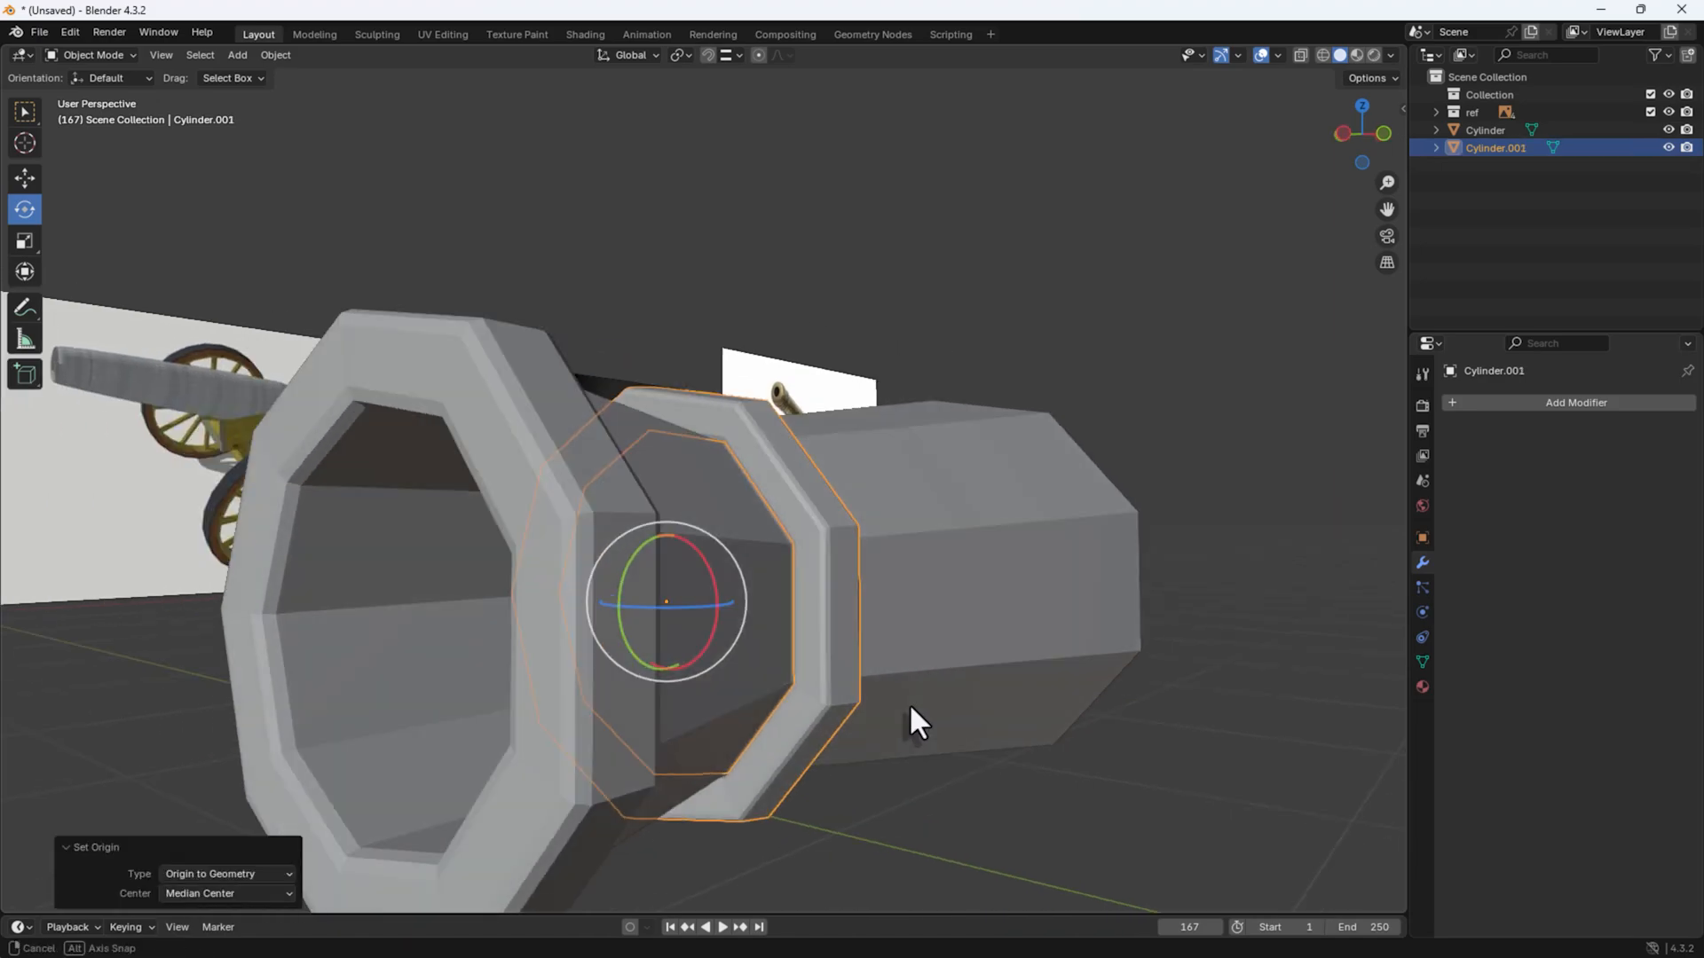
{"action": "key", "text": "s"}
{"action": "left_click", "coordinate": [1046, 680]}
{"action": "left_click", "coordinate": [995, 800]}
{"action": "middle_click_drag", "start_coordinate": [996, 801], "coordinate": [914, 812]}
Step: Duplicate the waist band twice along X toward the breech, placing the second copy about 0.429 m beyond the first
{"action": "left_click", "coordinate": [396, 643]}
{"action": "scroll", "coordinate": [722, 722], "scroll_direction": "down", "scroll_amount": 4}
{"action": "middle_click_drag", "start_coordinate": [722, 723], "coordinate": [734, 703]}
{"action": "key", "text": "shift+d"}
{"action": "key", "text": "x"}
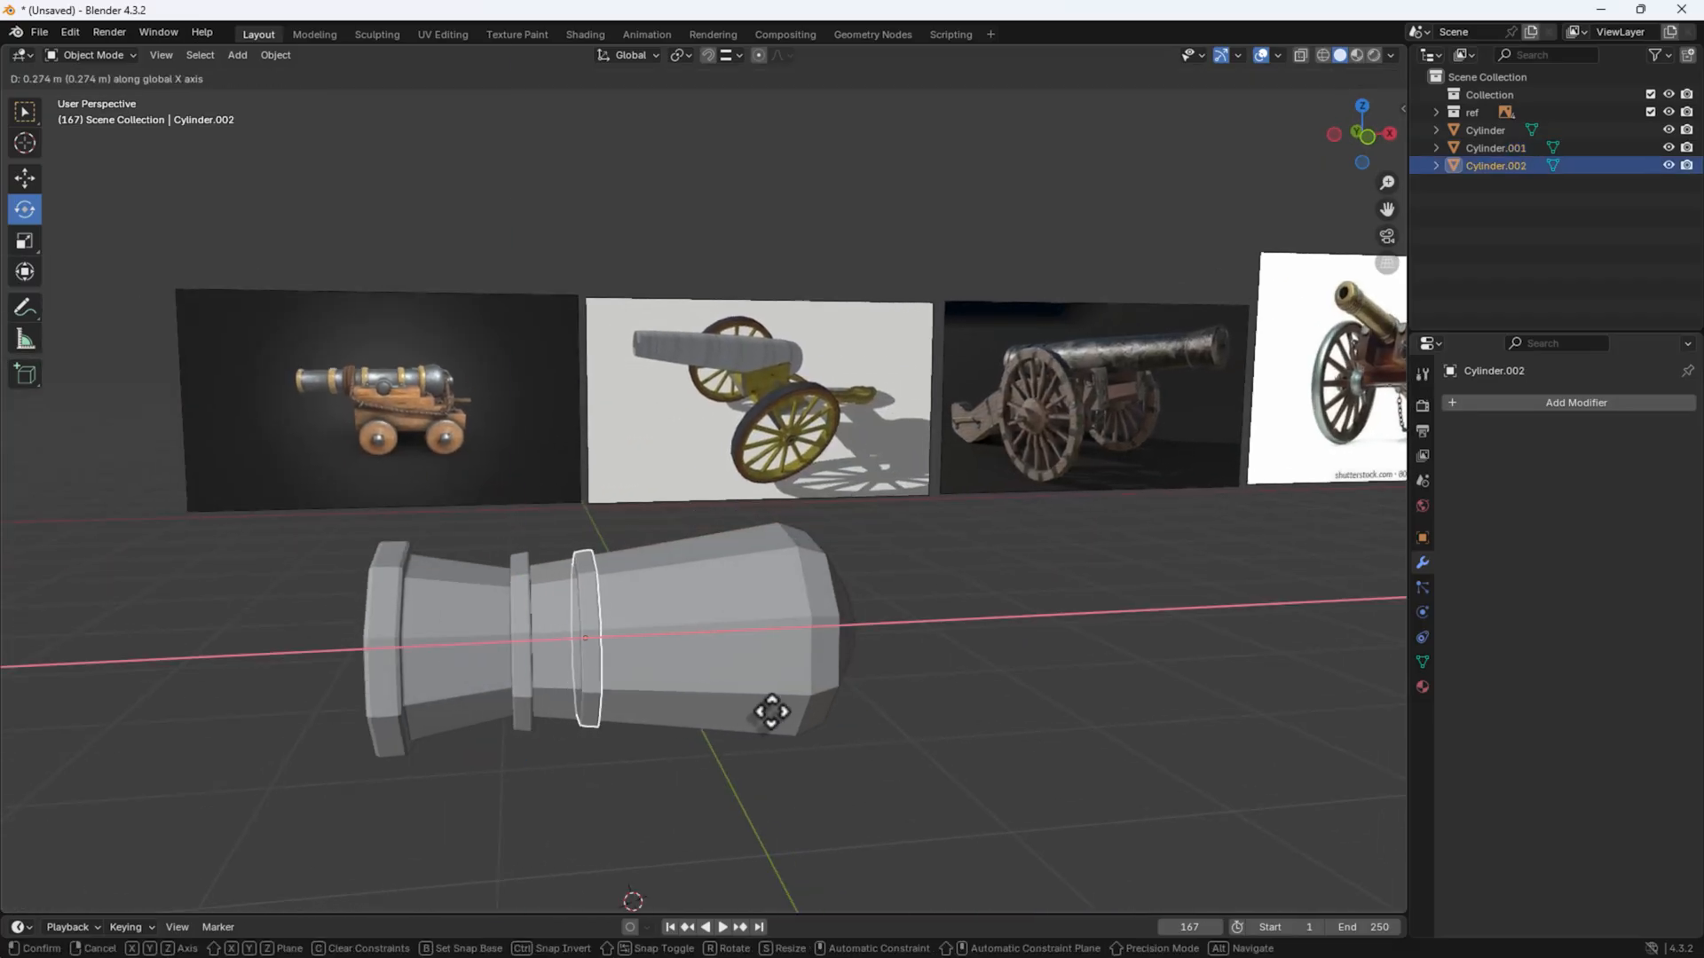
{"action": "left_click", "coordinate": [814, 726]}
{"action": "key", "text": "shift+d"}
{"action": "key", "text": "x"}
{"action": "left_click", "coordinate": [914, 726]}
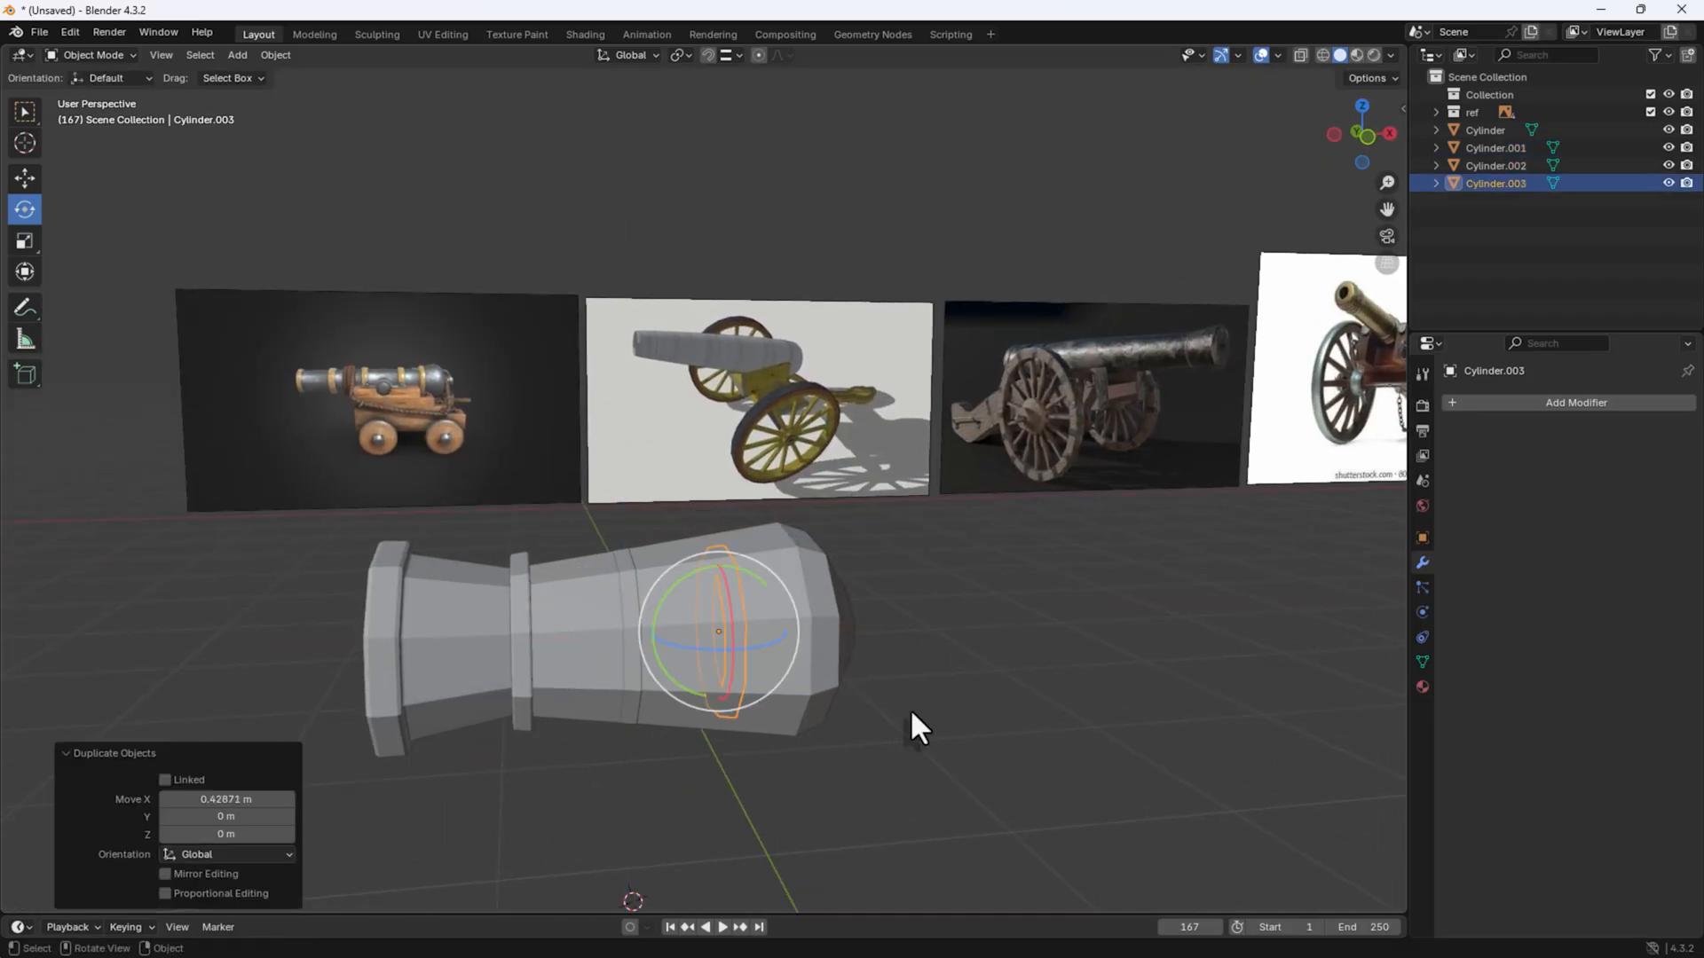
Step: Scale the middle band to about 1.086 so it stands out from the barrel surface
{"action": "left_click", "coordinate": [631, 633]}
{"action": "key", "text": "s"}
{"action": "left_click", "coordinate": [1030, 664]}
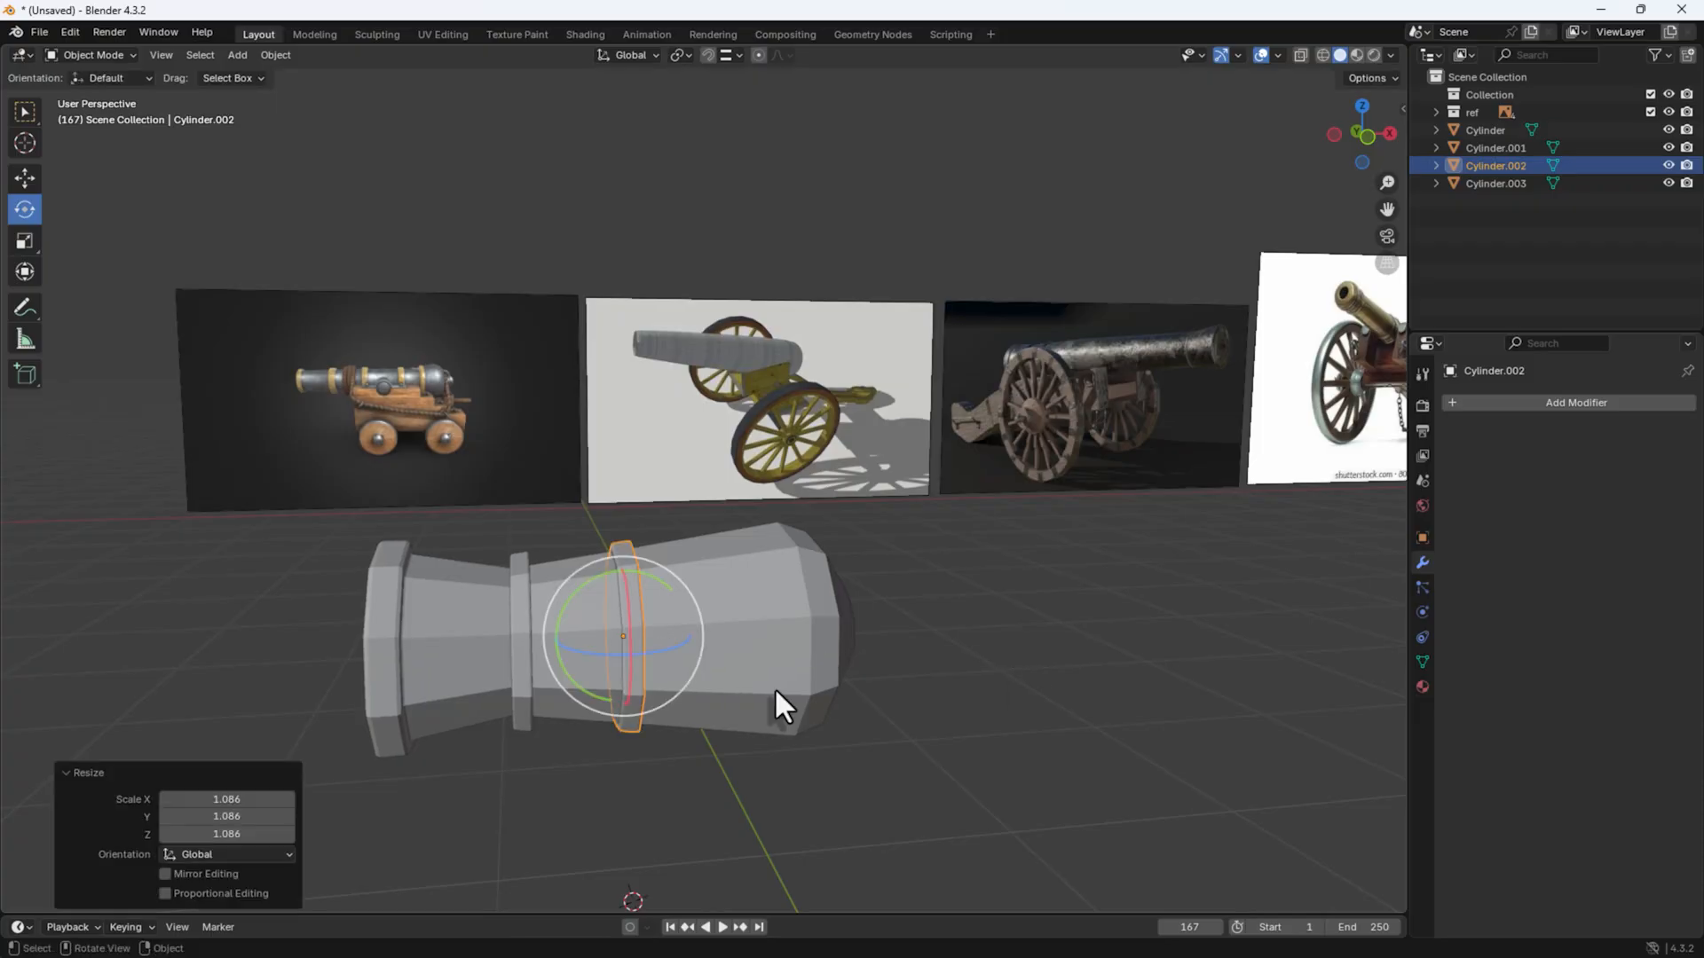
{"action": "scroll", "coordinate": [871, 717], "scroll_direction": "up", "scroll_amount": 4}
{"action": "middle_click_drag", "start_coordinate": [774, 687], "coordinate": [834, 532]}
{"action": "left_click", "coordinate": [989, 705]}
{"action": "middle_click_drag", "start_coordinate": [988, 706], "coordinate": [764, 625]}
{"action": "key", "text": "alt+z"}
{"action": "left_click", "coordinate": [614, 593]}
{"action": "left_click_drag", "start_coordinate": [530, 221], "coordinate": [745, 888], "text": "shift"}
{"action": "left_click", "coordinate": [879, 658], "text": "shift"}
{"action": "middle_click_drag", "start_coordinate": [896, 656], "coordinate": [801, 641]}
{"action": "key", "text": "s"}
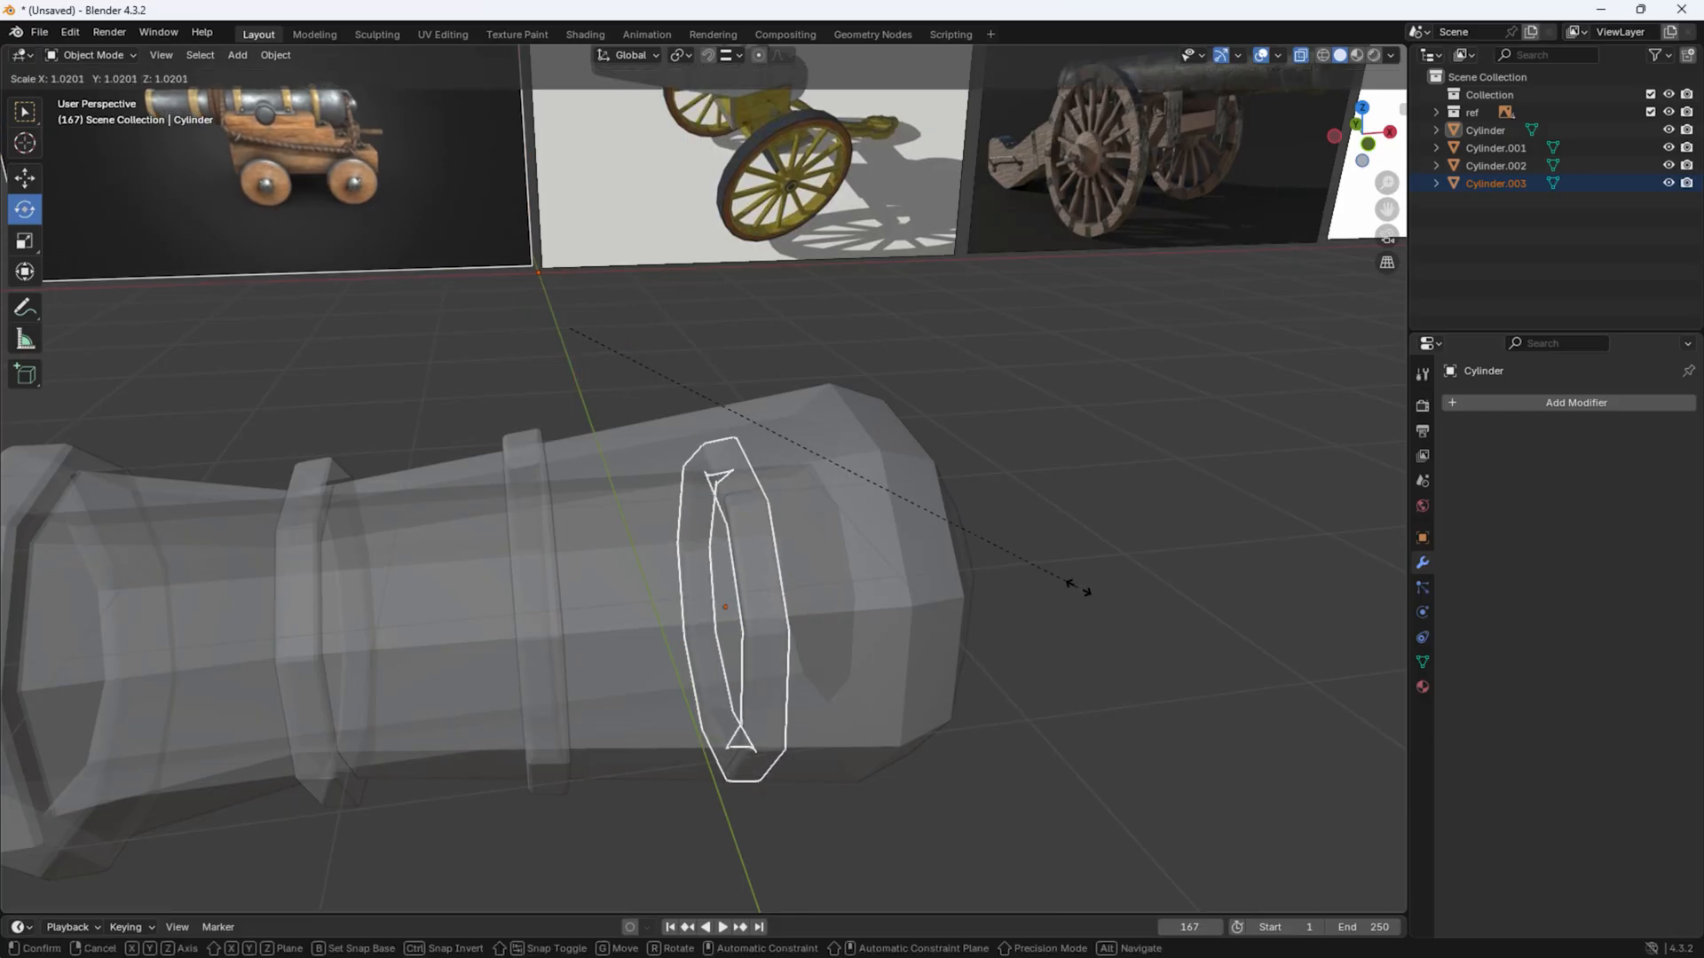
{"action": "right_click", "coordinate": [1068, 585]}
Step: Select only the rear band inside the barrel and scale it to about 1.214
{"action": "left_click_drag", "start_coordinate": [639, 882], "coordinate": [832, 347]}
{"action": "left_click", "coordinate": [951, 600], "text": "shift"}
{"action": "key", "text": "s"}
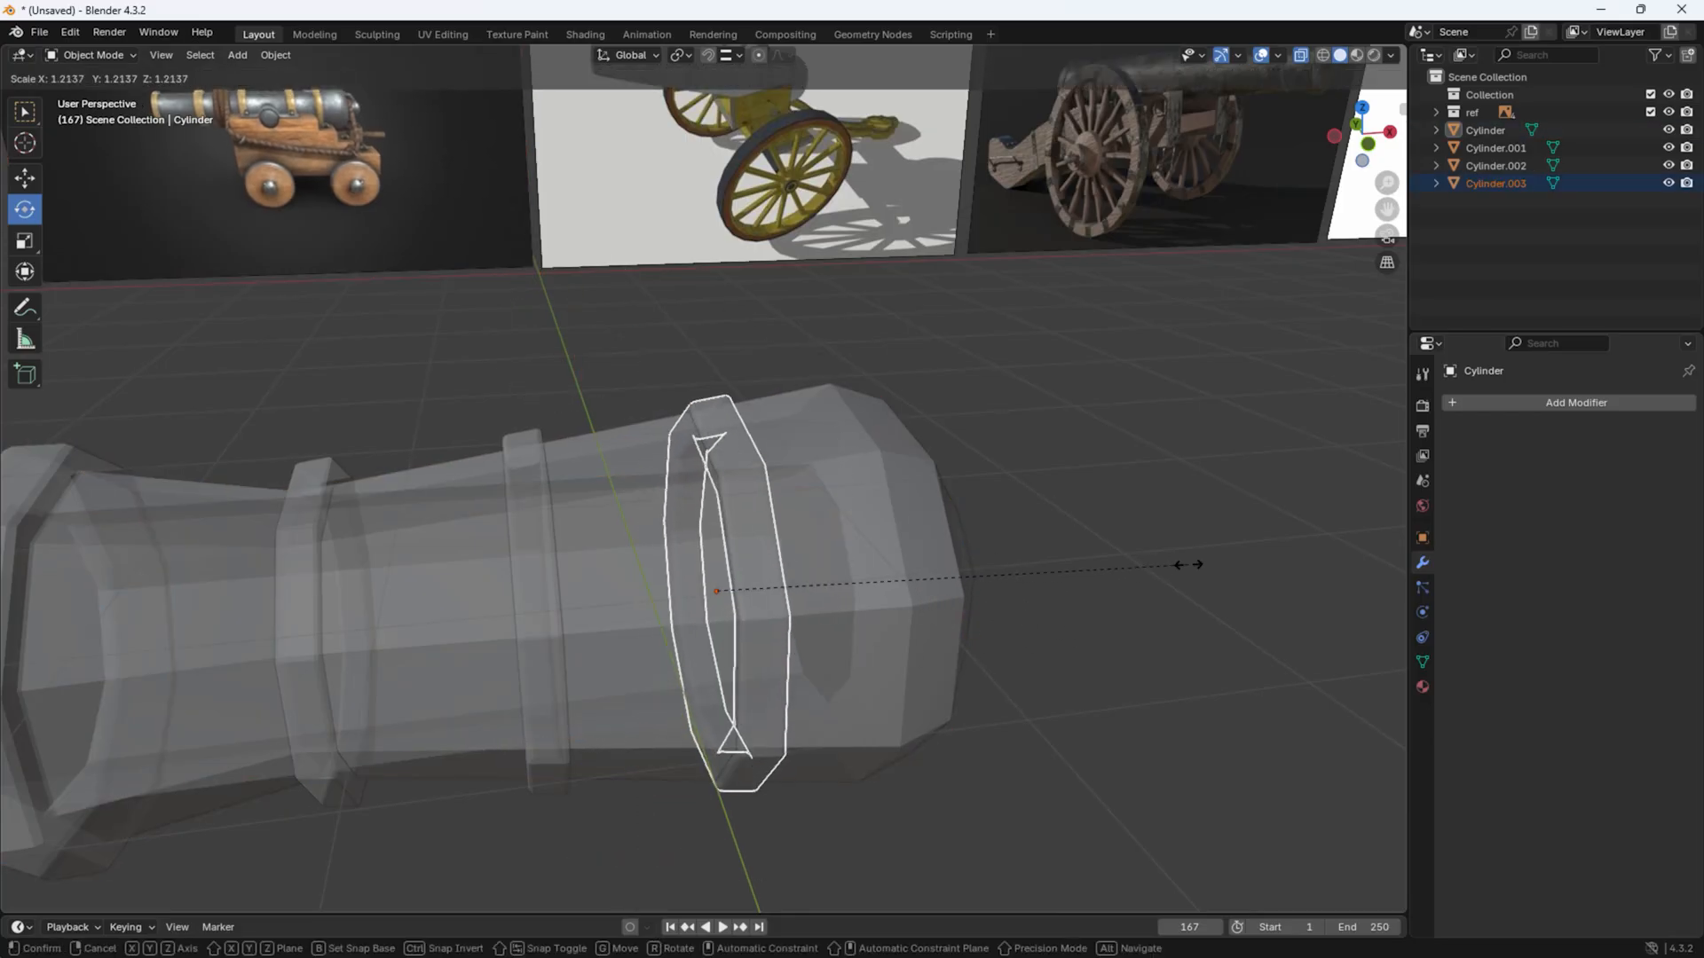
{"action": "left_click", "coordinate": [1185, 563]}
{"action": "mouse_move", "coordinate": [1186, 562]}
{"action": "middle_mouse_down"}
{"action": "mouse_move", "coordinate": [1082, 559]}
{"action": "mouse_move", "coordinate": [1176, 543]}
{"action": "middle_mouse_up"}
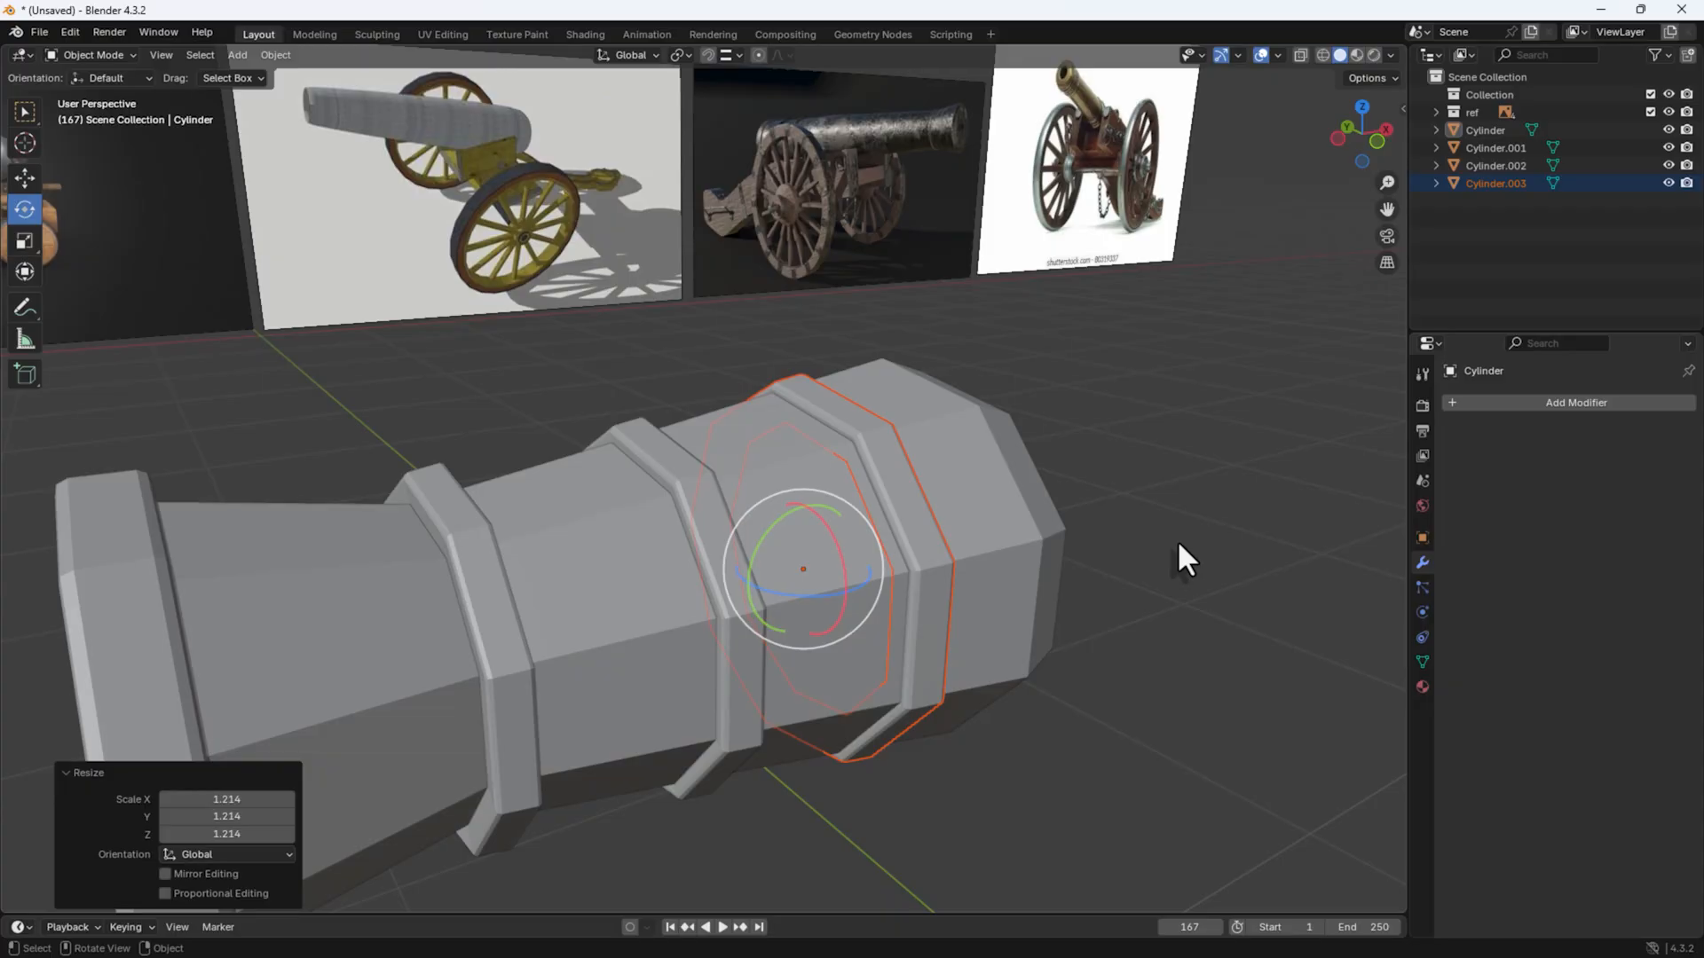
Step: Fine-tune the rear band's scale so it wraps evenly around the barrel's wide section
{"action": "key", "text": "s"}
{"action": "left_click", "coordinate": [1137, 679]}
{"action": "middle_click_drag", "start_coordinate": [1137, 678], "coordinate": [1172, 652]}
{"action": "key", "text": "s"}
{"action": "left_click", "coordinate": [1208, 504]}
{"action": "left_click", "coordinate": [1210, 503]}
{"action": "middle_click_drag", "start_coordinate": [1209, 504], "coordinate": [808, 667]}
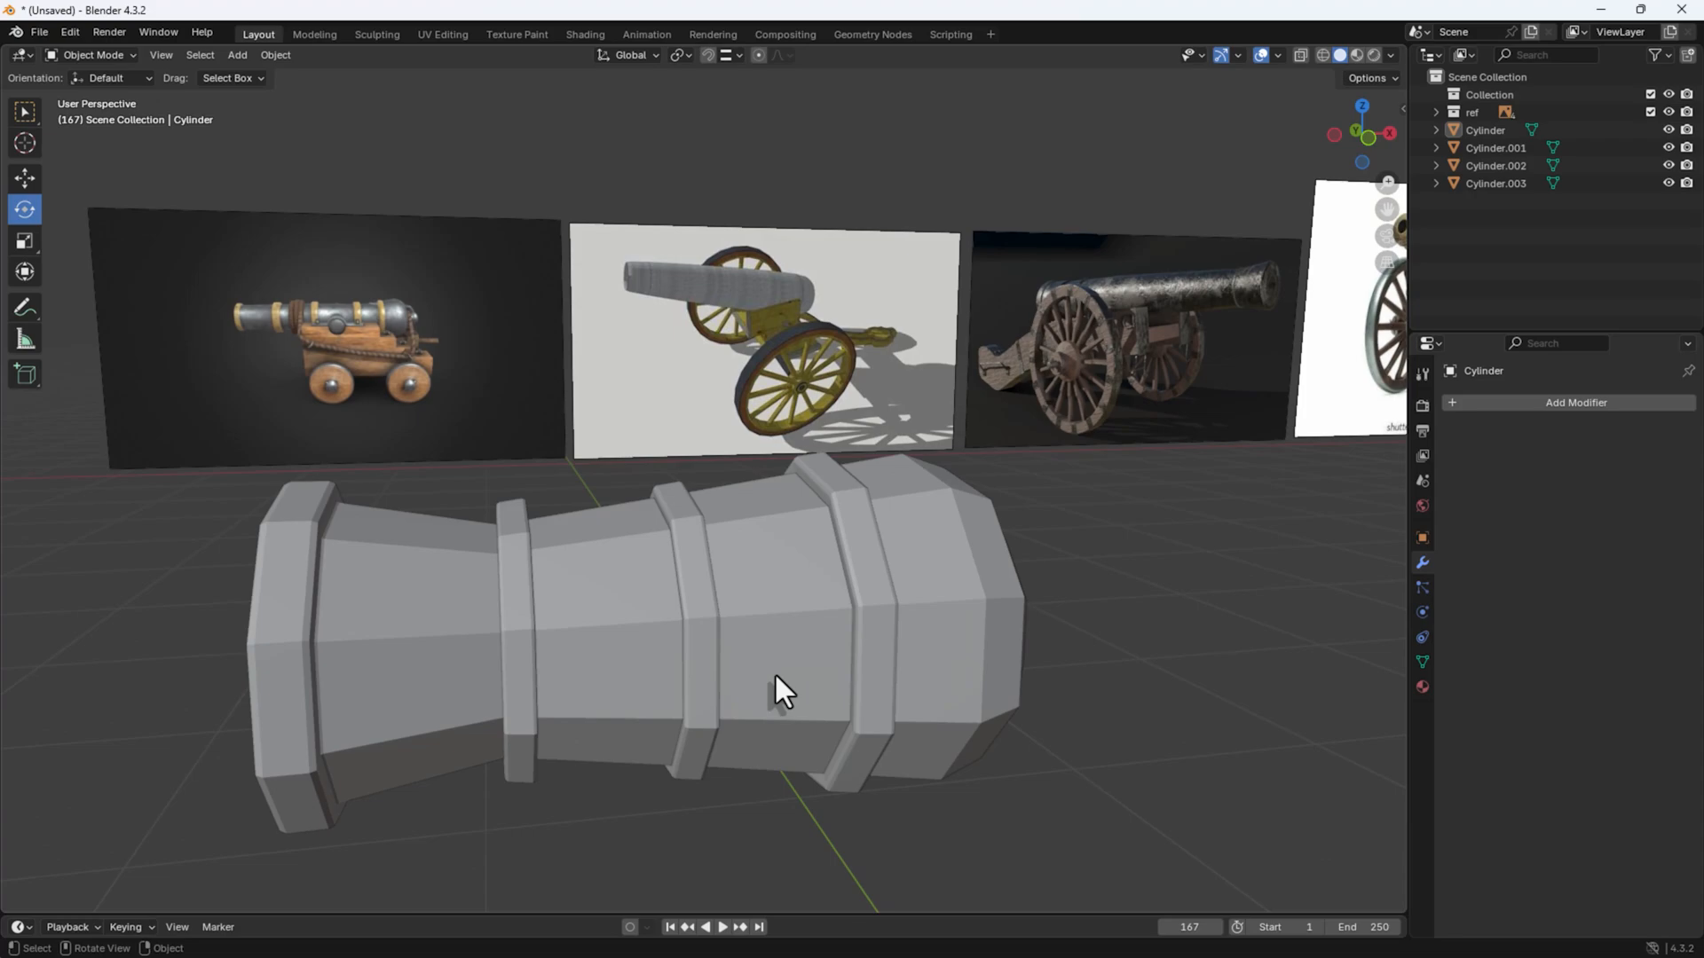
Step: Extrude an upper and a lower face beside the barrel's rear cap by about 0.205 m to form two prongs
{"action": "middle_click_drag", "start_coordinate": [845, 667], "coordinate": [838, 643]}
{"action": "middle_click_drag", "start_coordinate": [885, 527], "coordinate": [781, 603], "text": "shift"}
{"action": "middle_click_drag", "start_coordinate": [856, 625], "coordinate": [807, 661]}
{"action": "left_click", "coordinate": [795, 683]}
{"action": "middle_click_drag", "start_coordinate": [863, 781], "coordinate": [677, 753]}
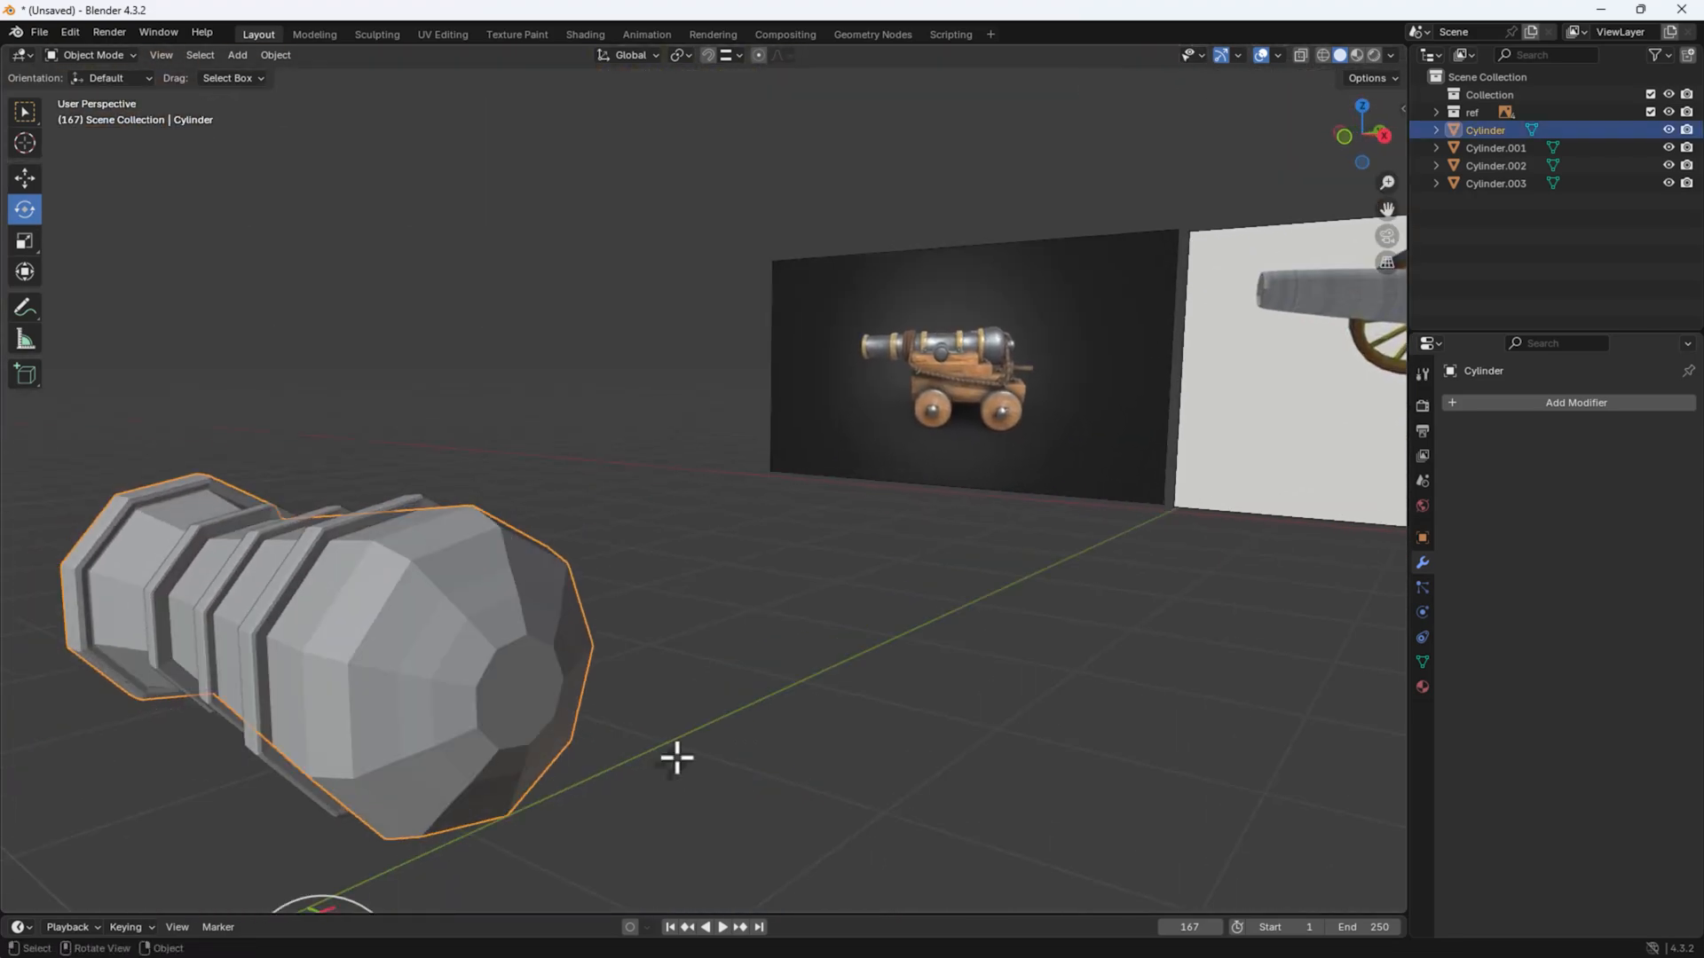
{"action": "key", "text": "Tab"}
{"action": "scroll", "coordinate": [377, 550], "scroll_direction": "up", "scroll_amount": 3}
{"action": "middle_click_drag", "start_coordinate": [489, 685], "coordinate": [415, 550], "text": "shift"}
{"action": "key", "text": "3"}
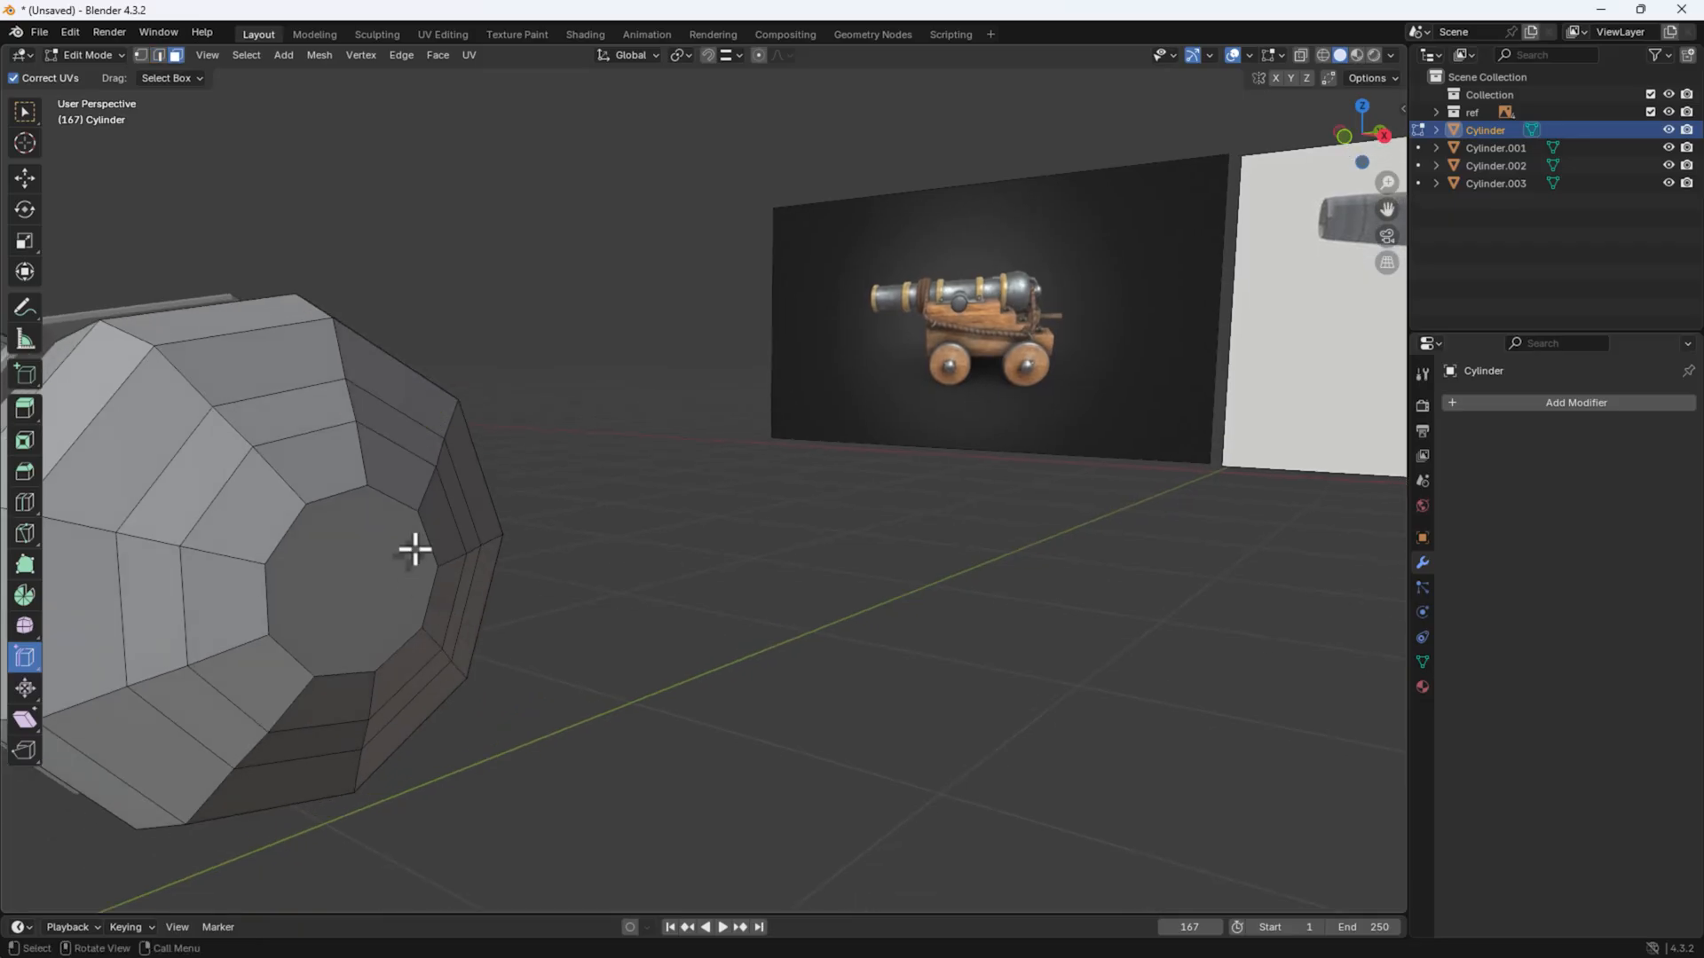
{"action": "middle_click_drag", "start_coordinate": [401, 673], "coordinate": [516, 651]}
{"action": "key", "text": "e"}
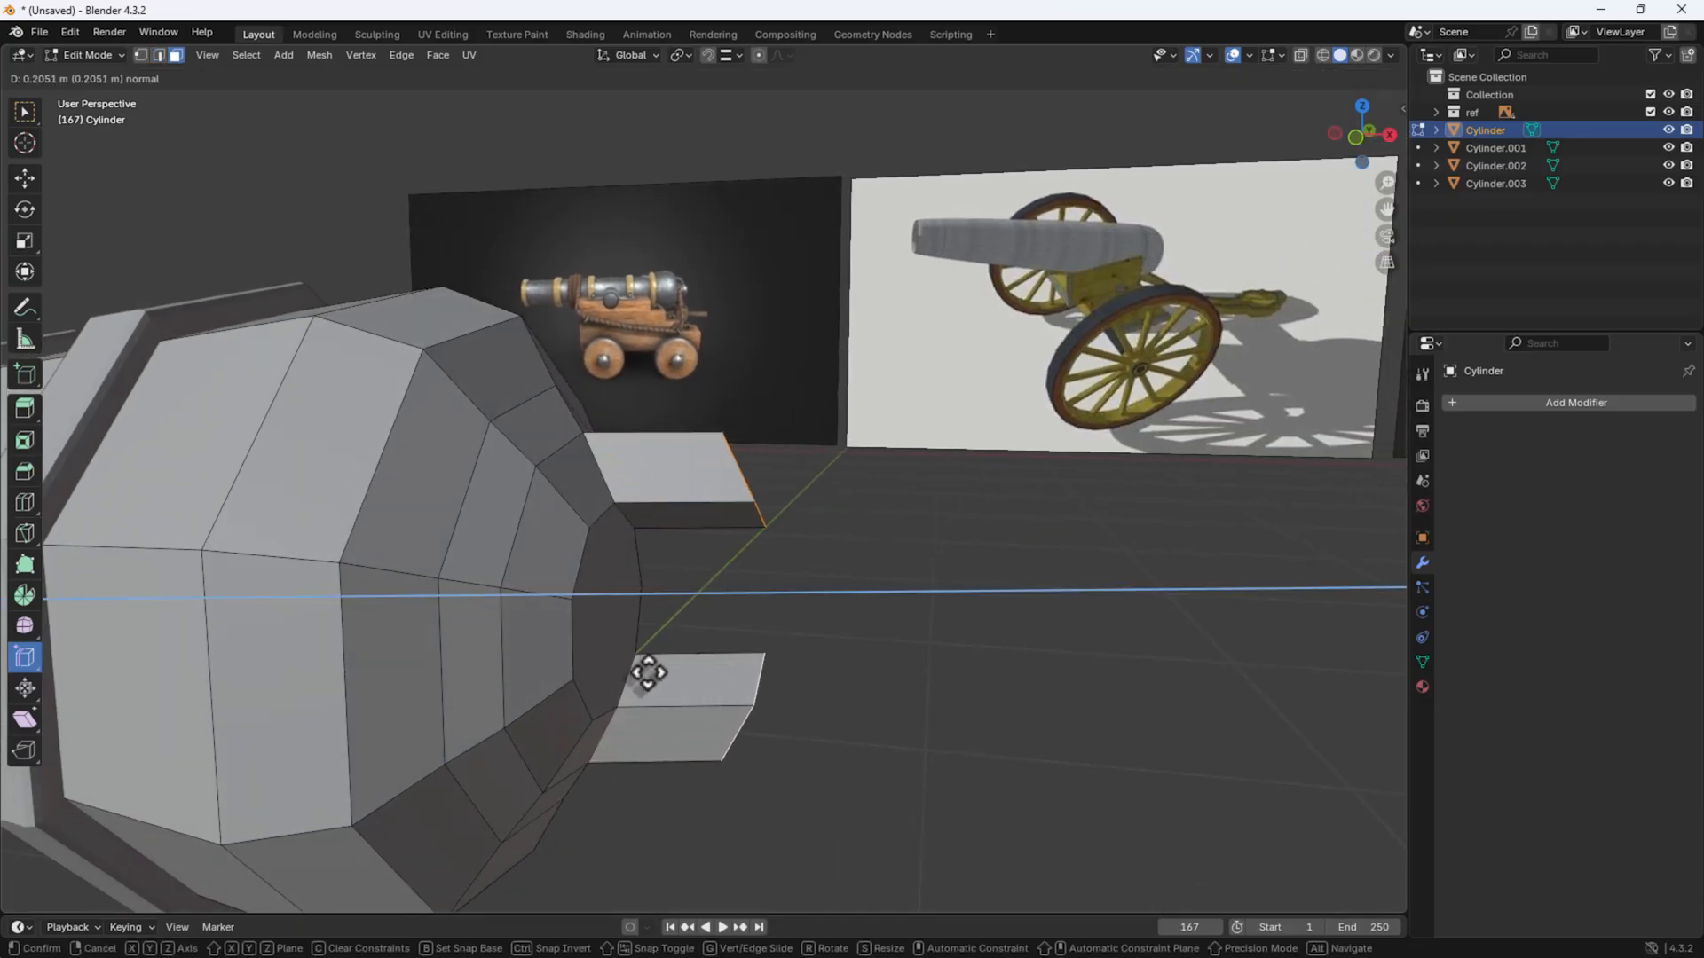
{"action": "left_click", "coordinate": [647, 672]}
{"action": "middle_click_drag", "start_coordinate": [648, 673], "coordinate": [418, 662]}
Step: Flatten the end faces of the two rear prongs by scaling them along X
{"action": "scroll", "coordinate": [640, 552], "scroll_direction": "up", "scroll_amount": 3}
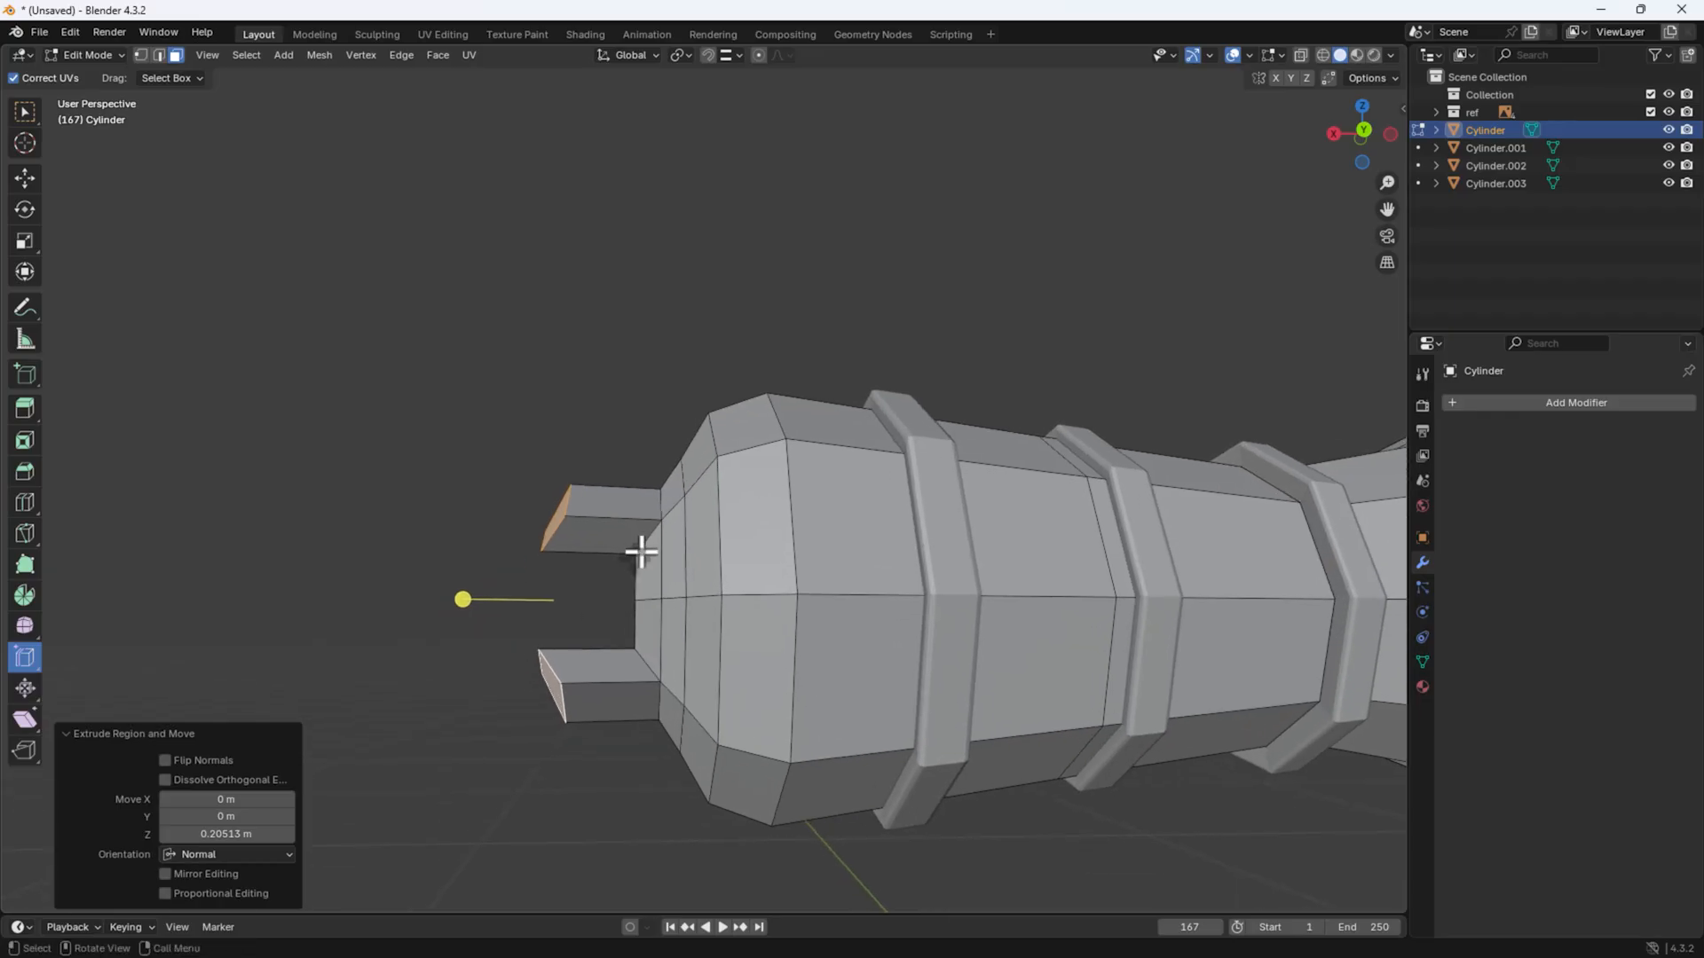
{"action": "key", "text": "shift+space"}
{"action": "key", "text": "s"}
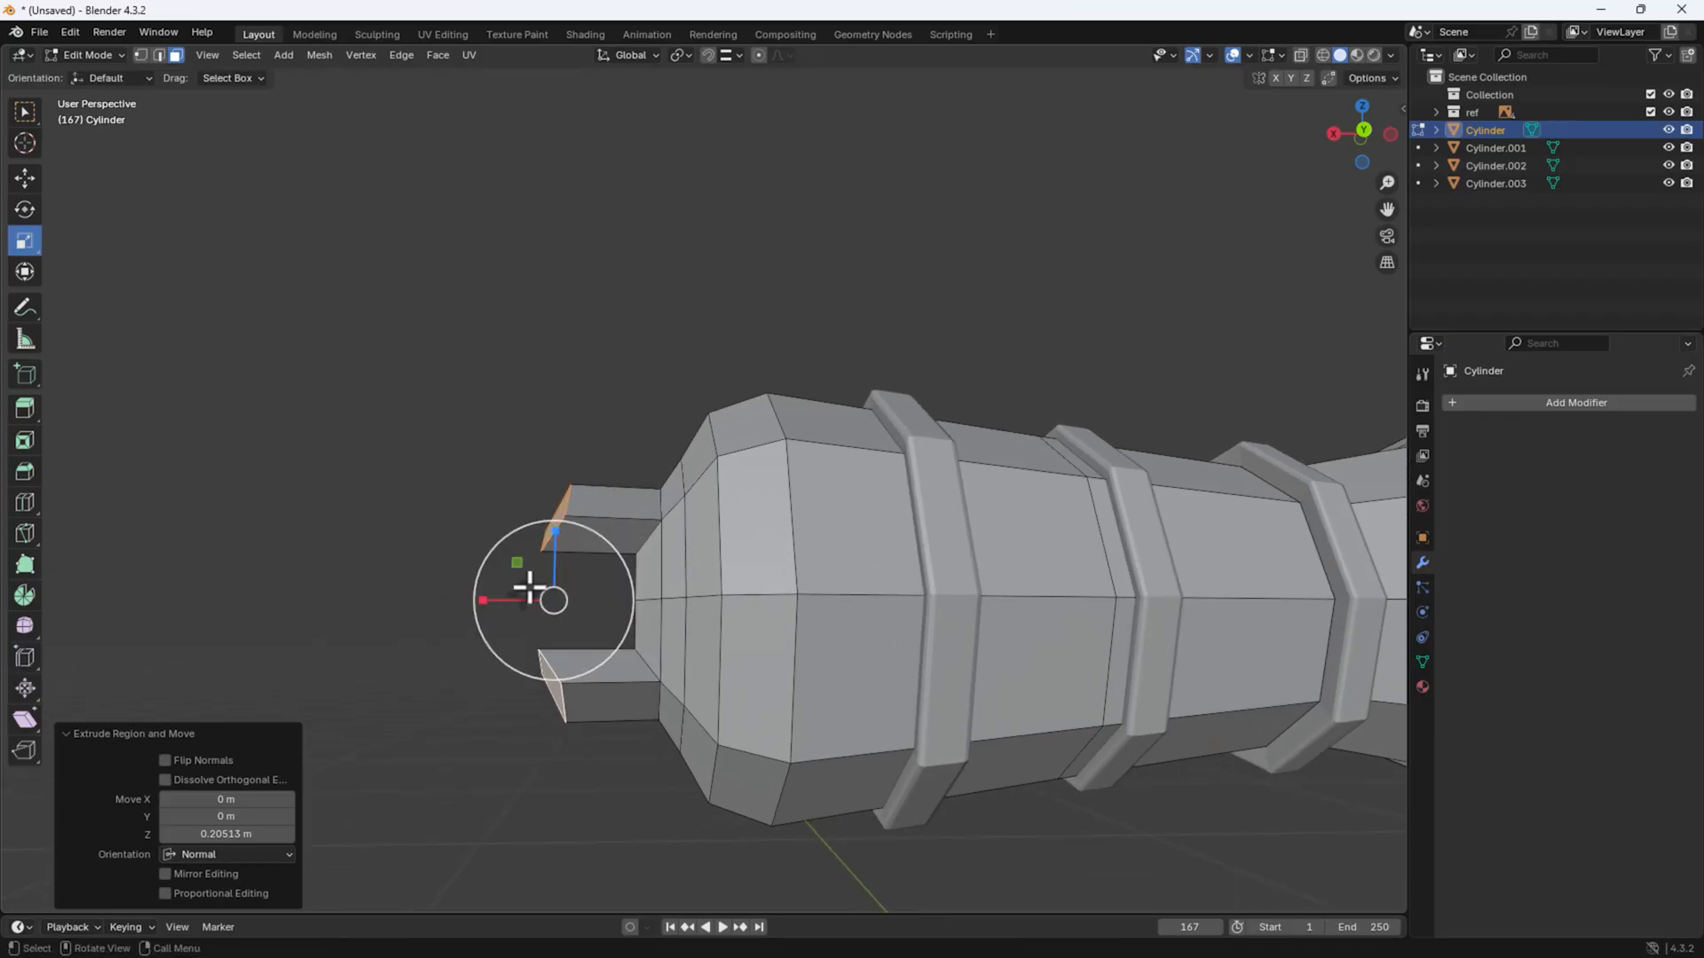
{"action": "left_click_drag", "start_coordinate": [482, 601], "coordinate": [558, 608]}
{"action": "middle_click_drag", "start_coordinate": [609, 737], "coordinate": [1057, 688]}
{"action": "left_click", "coordinate": [1057, 689]}
Step: Add one centred edge loop across each of the two rear prongs
{"action": "middle_click_drag", "start_coordinate": [723, 707], "coordinate": [593, 759]}
{"action": "key", "text": "ctrl+r"}
{"action": "left_click", "coordinate": [650, 497]}
{"action": "right_click", "coordinate": [651, 497]}
{"action": "key", "text": "ctrl+r"}
{"action": "left_click", "coordinate": [470, 598]}
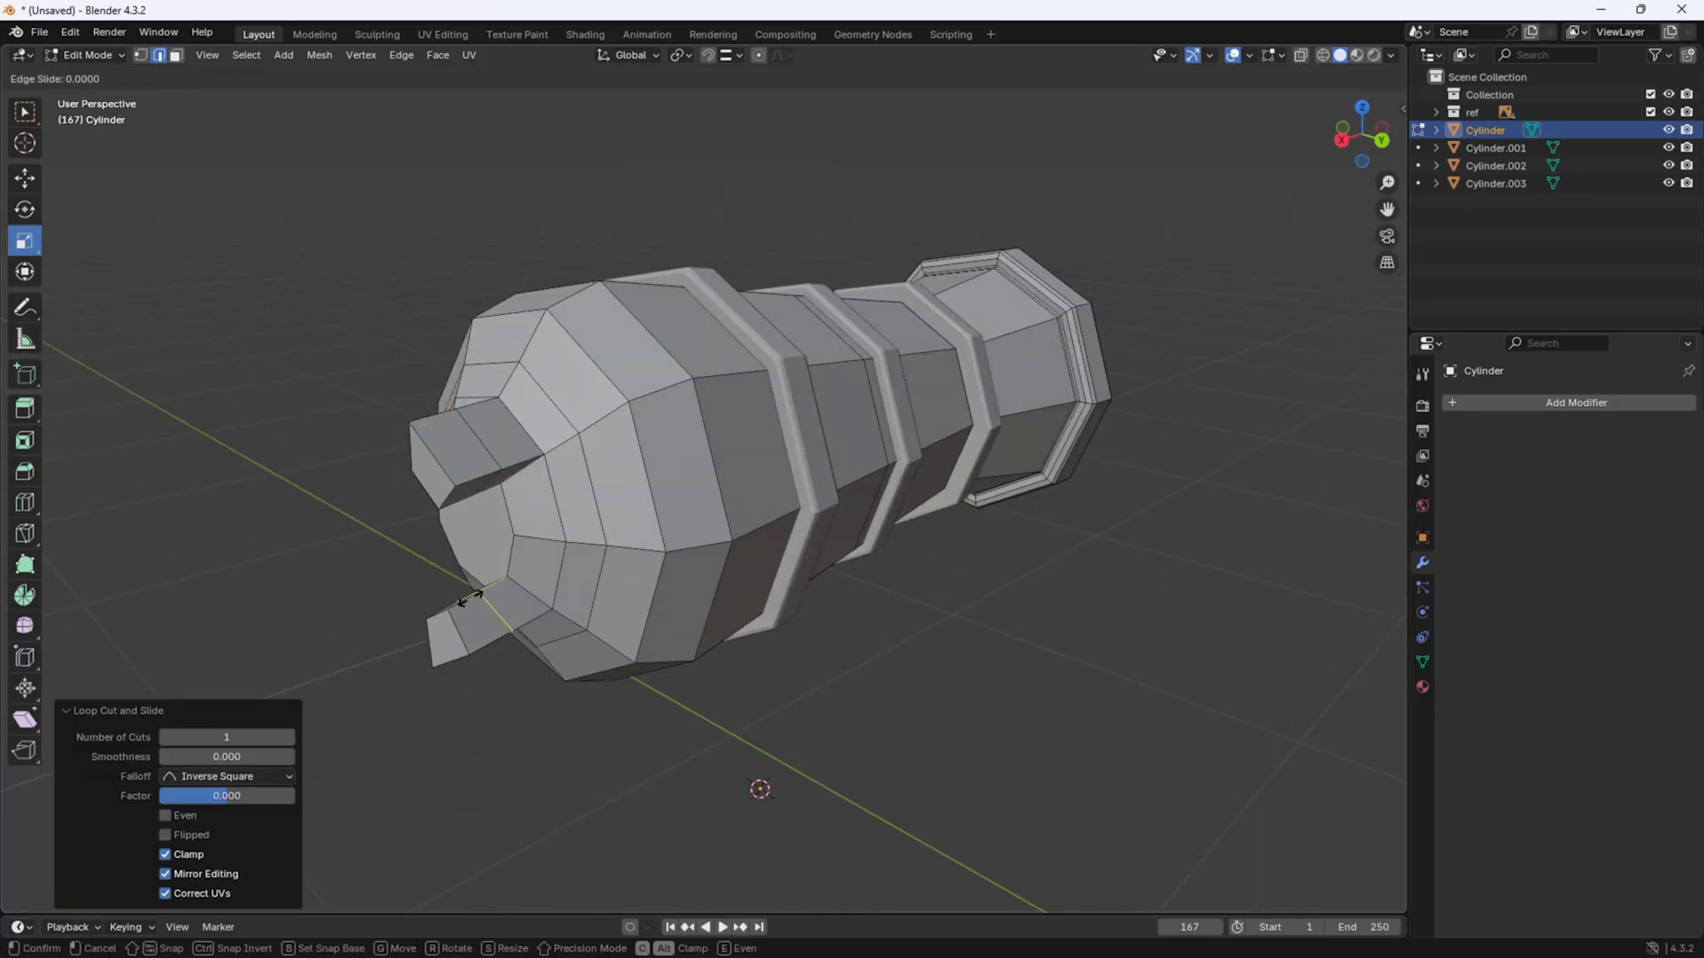
{"action": "right_click", "coordinate": [470, 598]}
{"action": "middle_click_drag", "start_coordinate": [470, 598], "coordinate": [996, 755]}
{"action": "left_click", "coordinate": [996, 754]}
Step: Delete the outer inward-facing face of each rear prong, leaving two openings that face each other
{"action": "middle_click_drag", "start_coordinate": [996, 754], "coordinate": [988, 687], "text": "shift"}
{"action": "key", "text": "3"}
{"action": "left_click", "coordinate": [692, 641]}
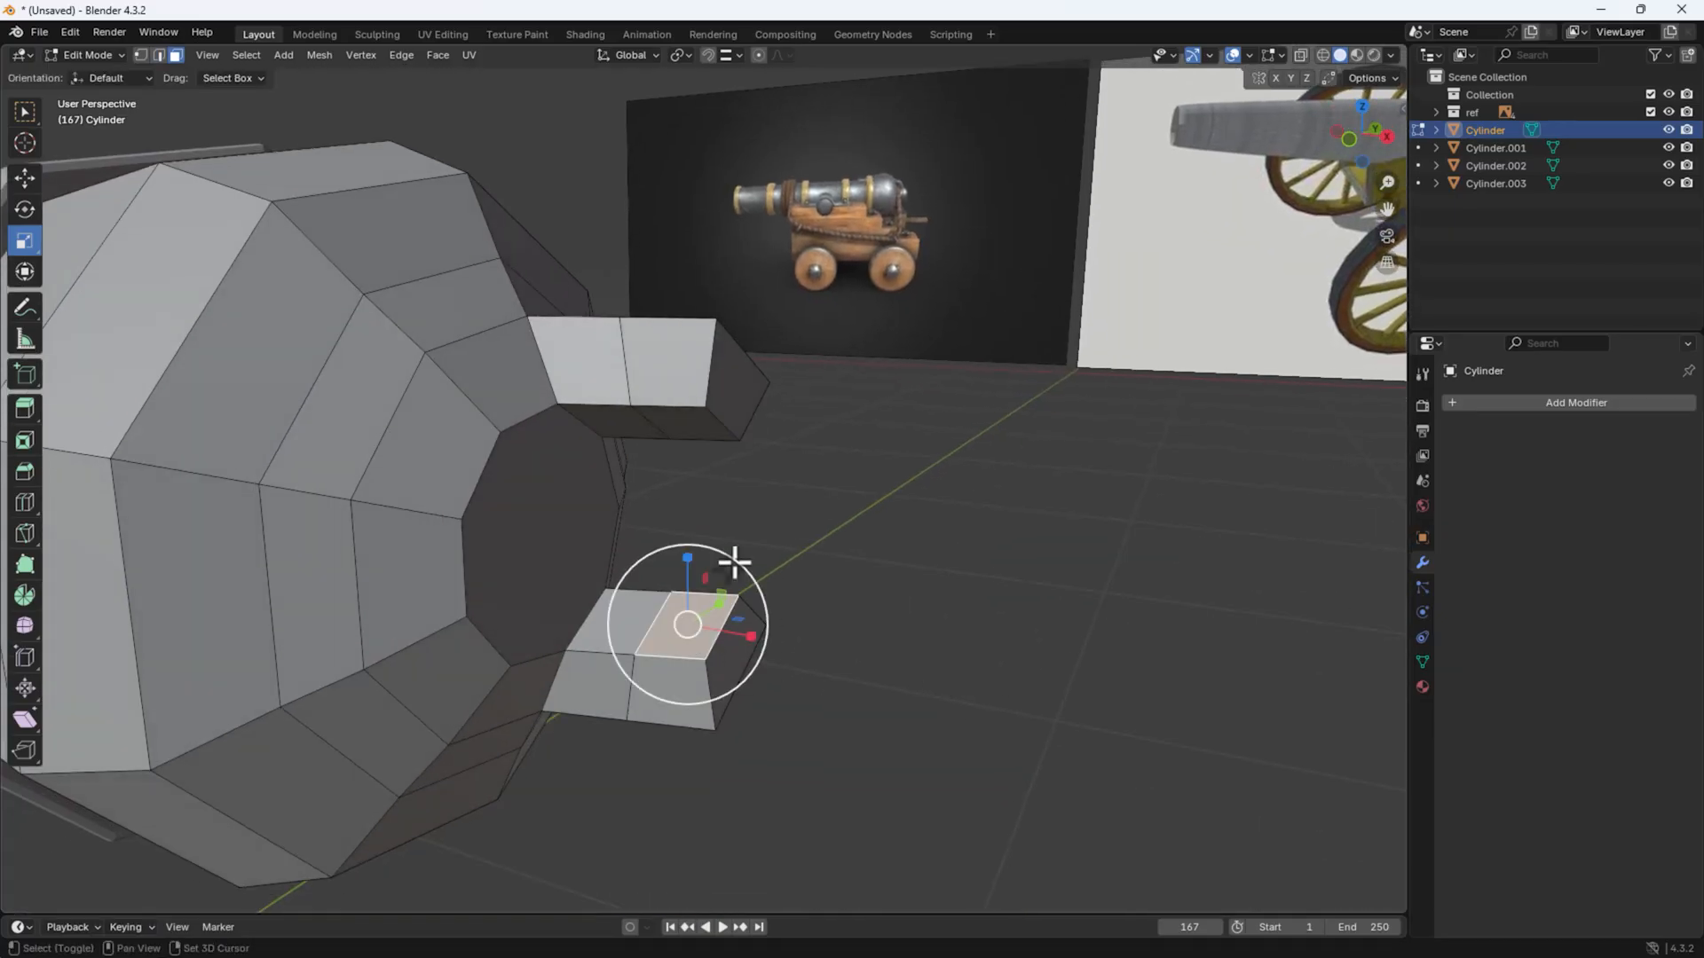
{"action": "middle_click_drag", "start_coordinate": [734, 561], "coordinate": [623, 183]}
{"action": "left_click", "coordinate": [671, 196], "text": "shift"}
{"action": "key", "text": "z"}
{"action": "key", "text": "x"}
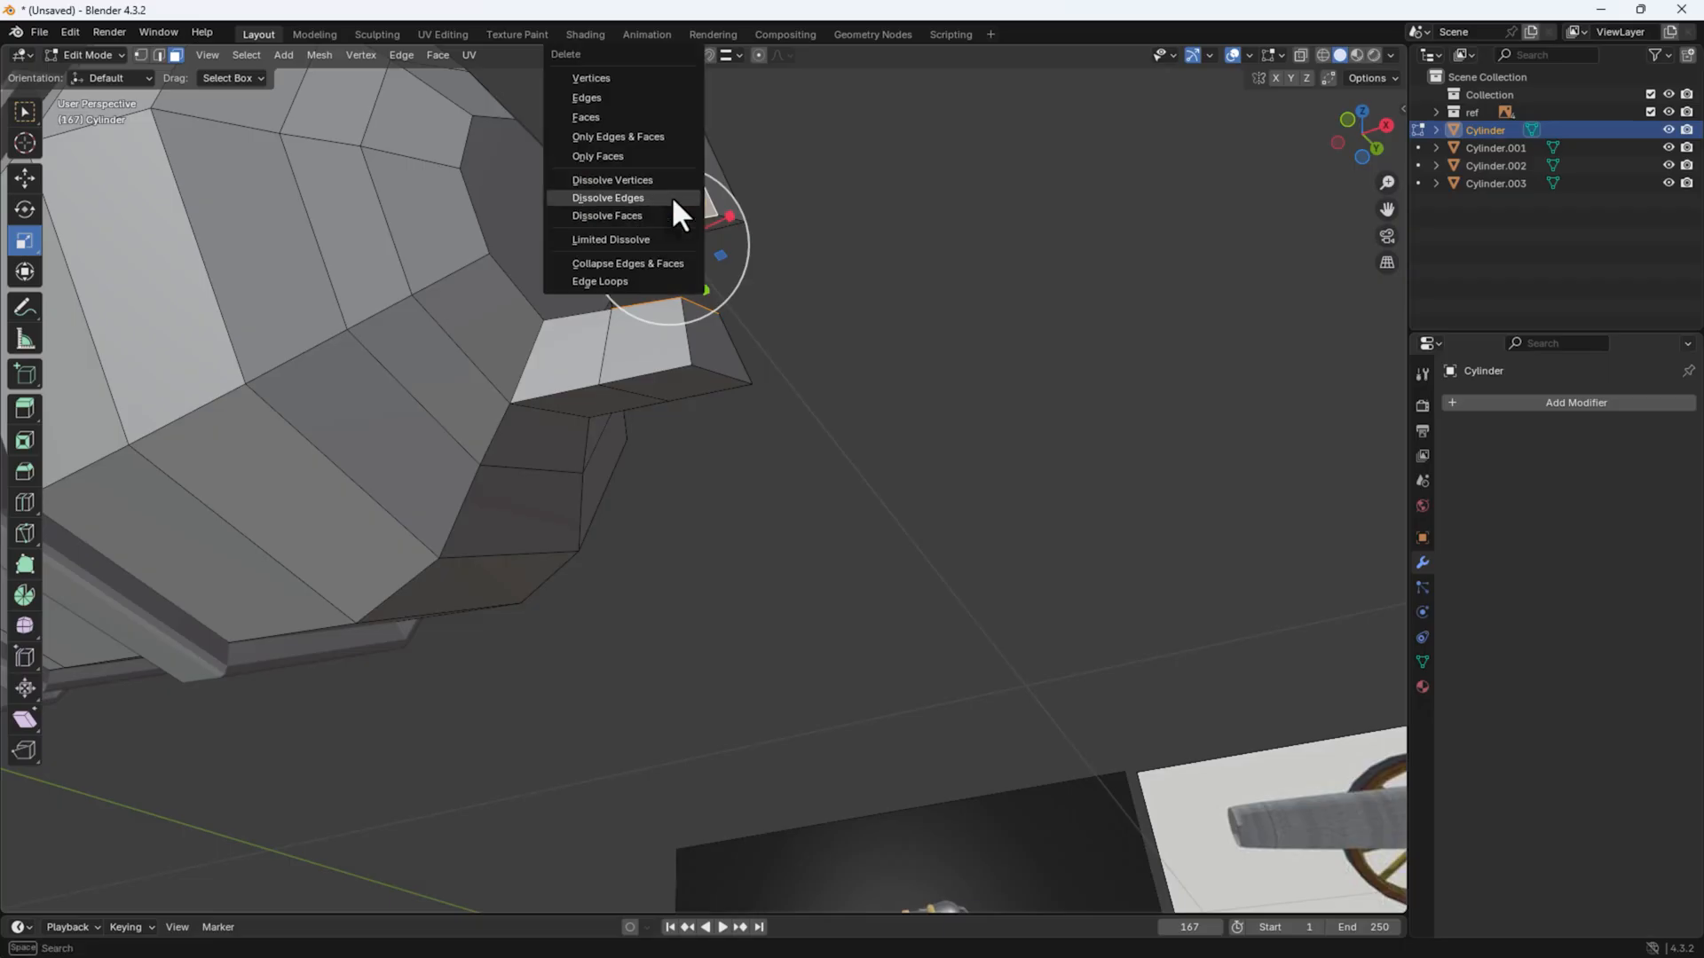
{"action": "left_click", "coordinate": [587, 117]}
Step: Bridge the open edge loops of the two prongs to connect them behind the breech
{"action": "middle_click_drag", "start_coordinate": [864, 248], "coordinate": [874, 339]}
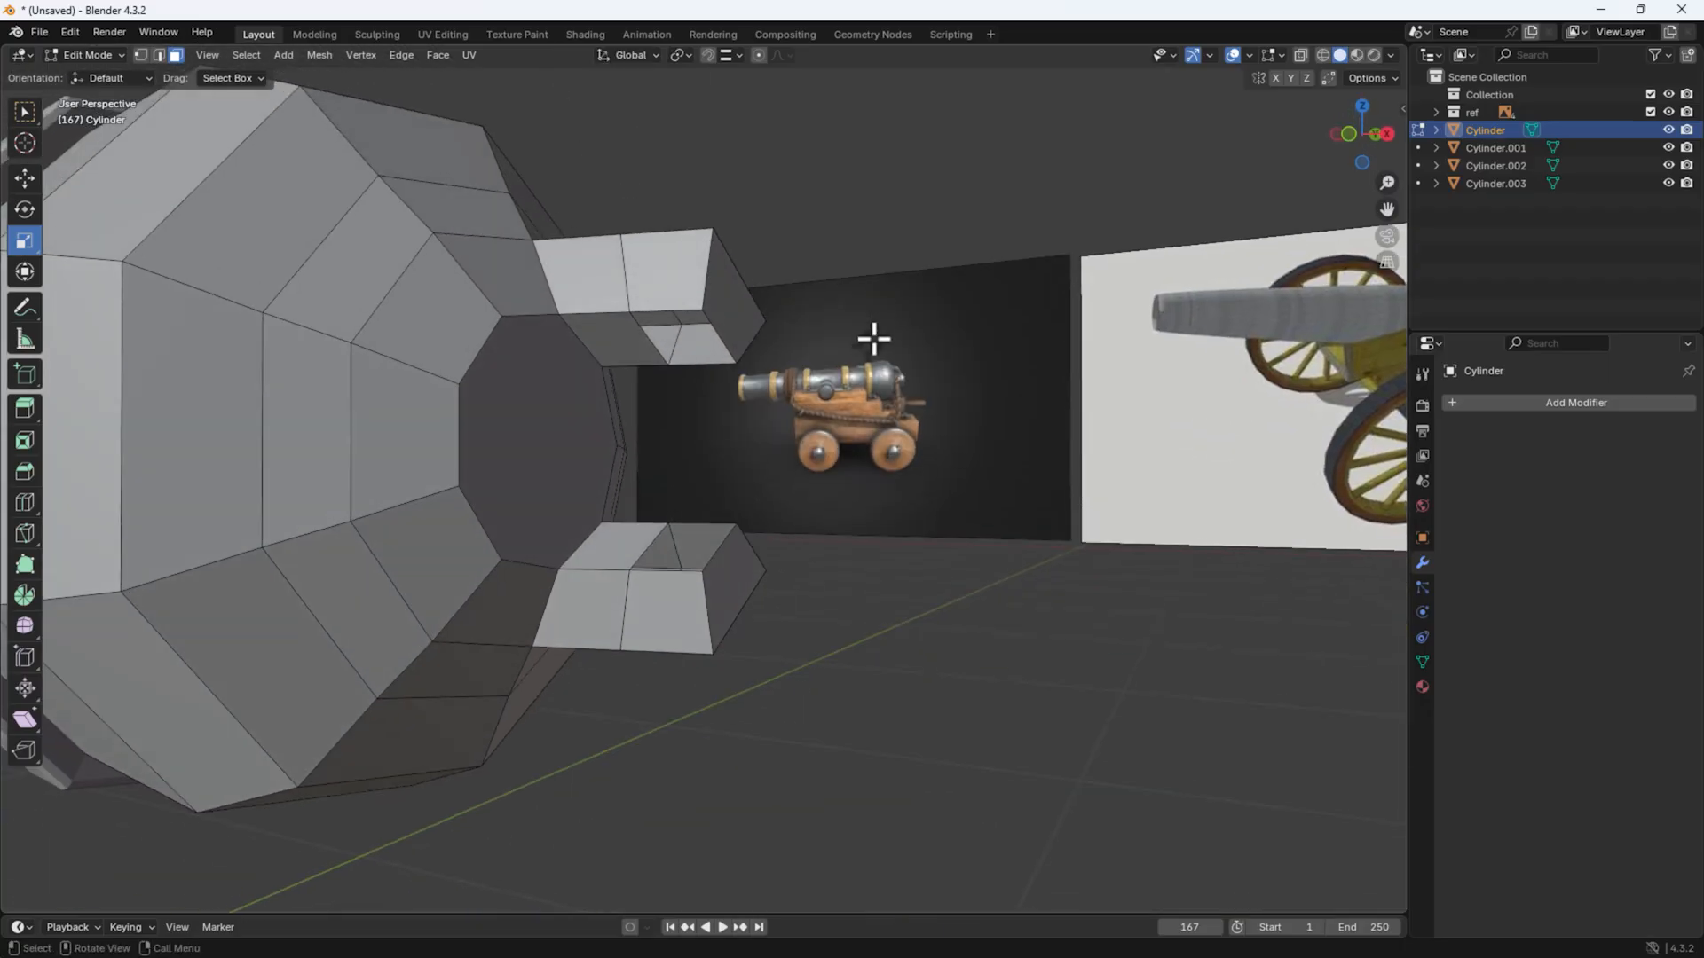
{"action": "left_click", "coordinate": [683, 370], "text": "alt"}
{"action": "left_click", "coordinate": [710, 526], "text": "alt+shift"}
{"action": "middle_click_drag", "start_coordinate": [814, 487], "coordinate": [807, 521]}
{"action": "key", "text": "ctrl+e"}
{"action": "left_click", "coordinate": [710, 479]}
Step: Add three evenly spaced edge loops across the bridge between the two prongs
{"action": "key", "text": "ctrl+r"}
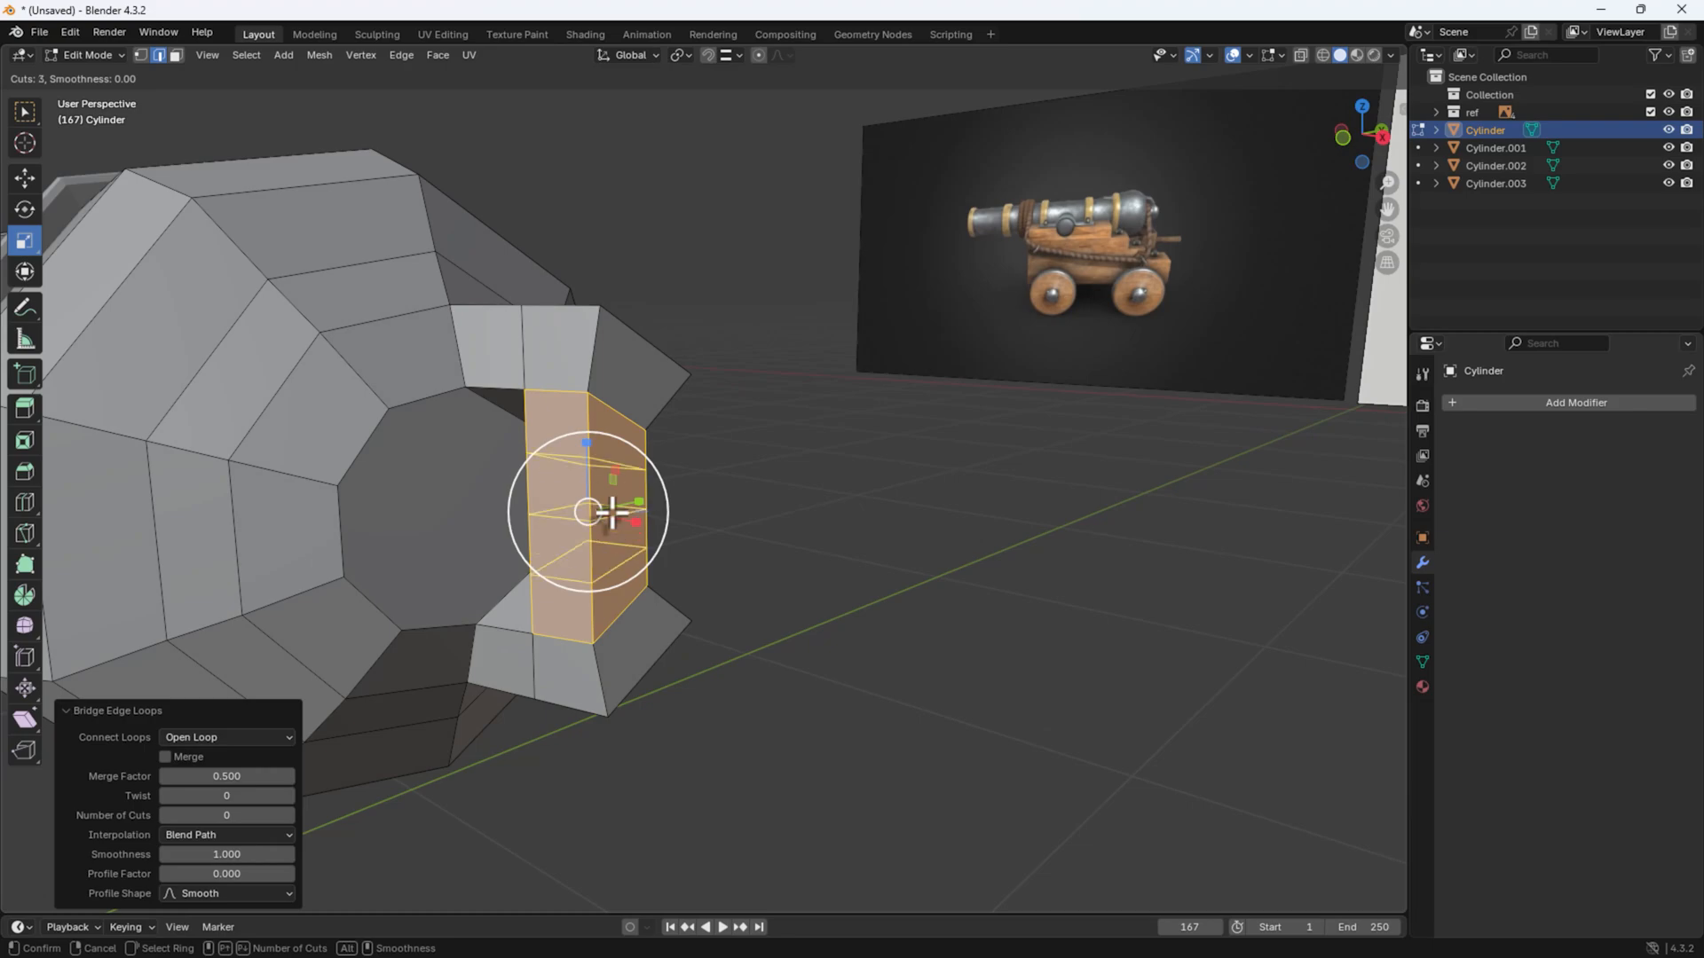
{"action": "left_click", "coordinate": [611, 512]}
{"action": "right_click", "coordinate": [612, 522]}
{"action": "key", "text": "alt+a"}
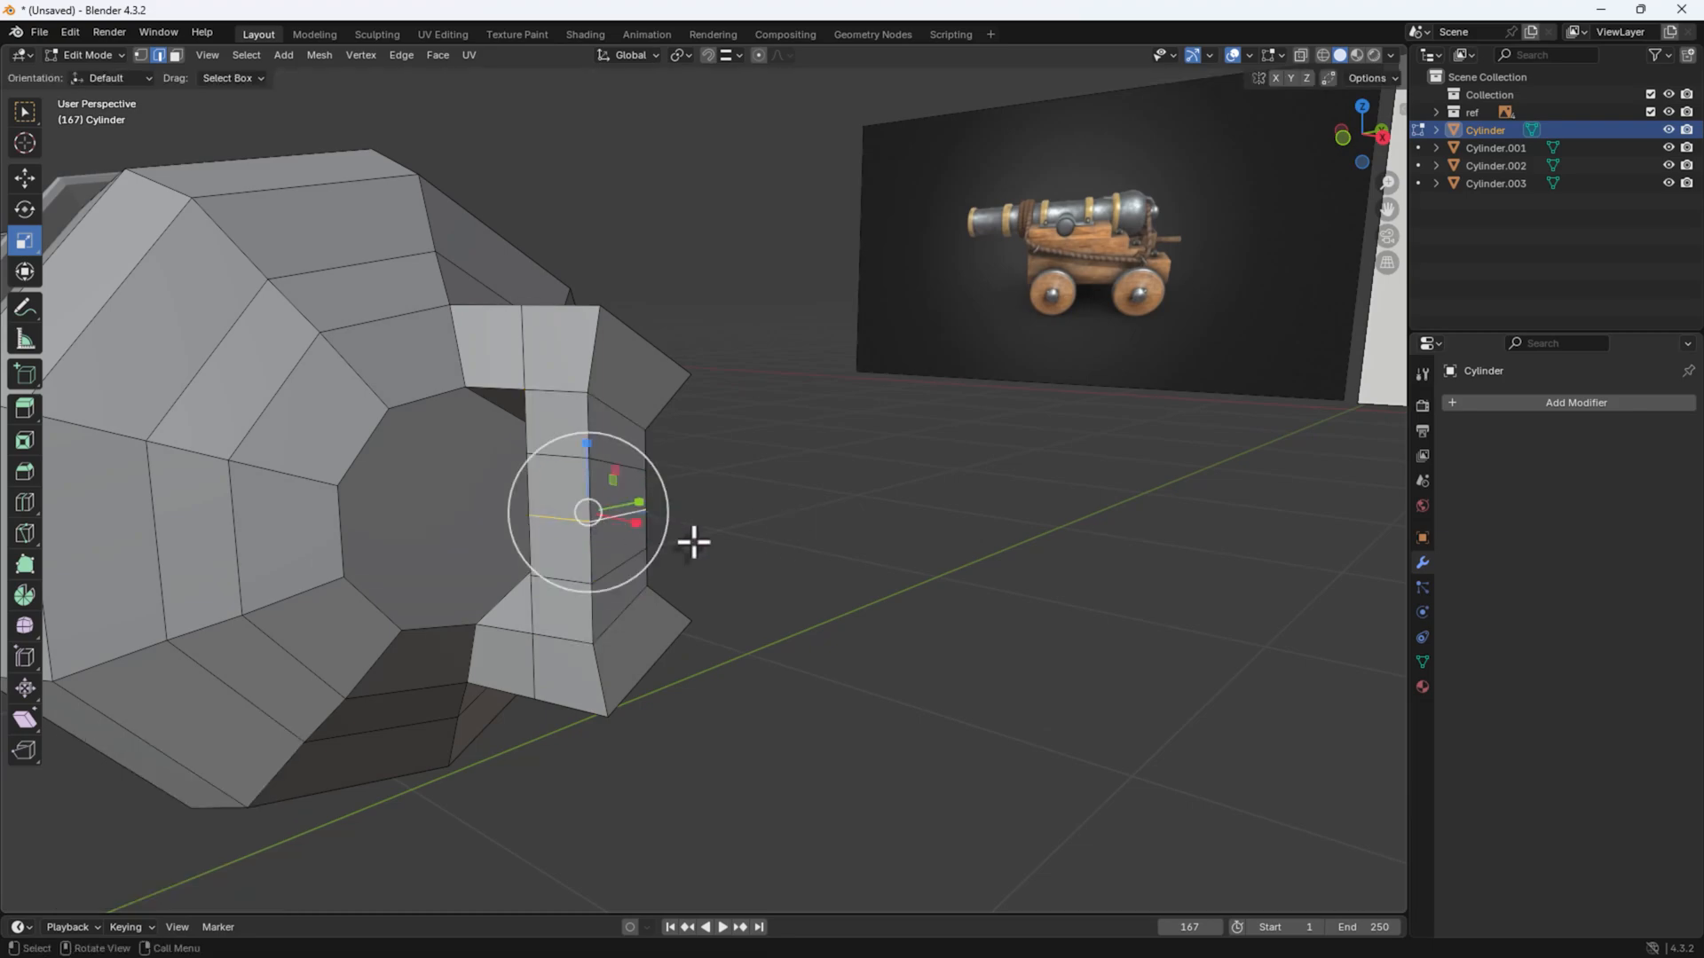
Step: Move the handle bridge's middle edge loop outward along X, then move it outward again together with the upper loop
{"action": "key", "text": "shift+space"}
{"action": "left_click", "coordinate": [658, 531]}
{"action": "left_click_drag", "start_coordinate": [638, 527], "coordinate": [650, 532]}
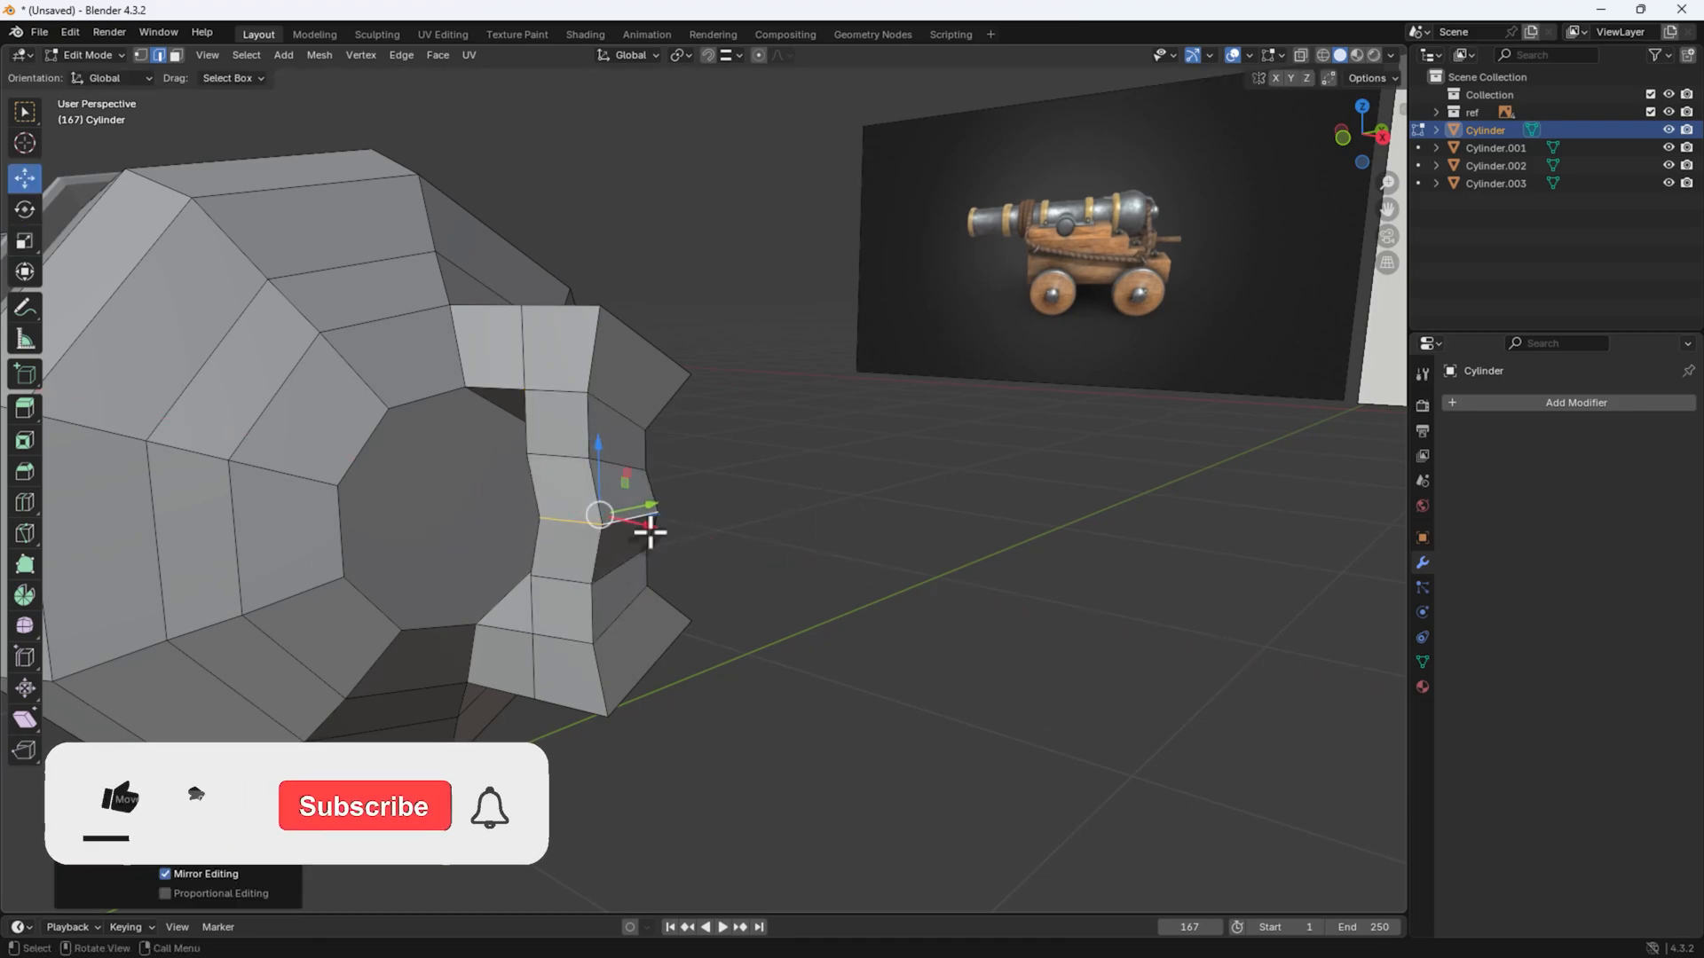
{"action": "left_click", "coordinate": [574, 464], "text": "alt+shift"}
{"action": "middle_click_drag", "start_coordinate": [570, 589], "coordinate": [799, 589]}
{"action": "left_click_drag", "start_coordinate": [809, 531], "coordinate": [834, 533]}
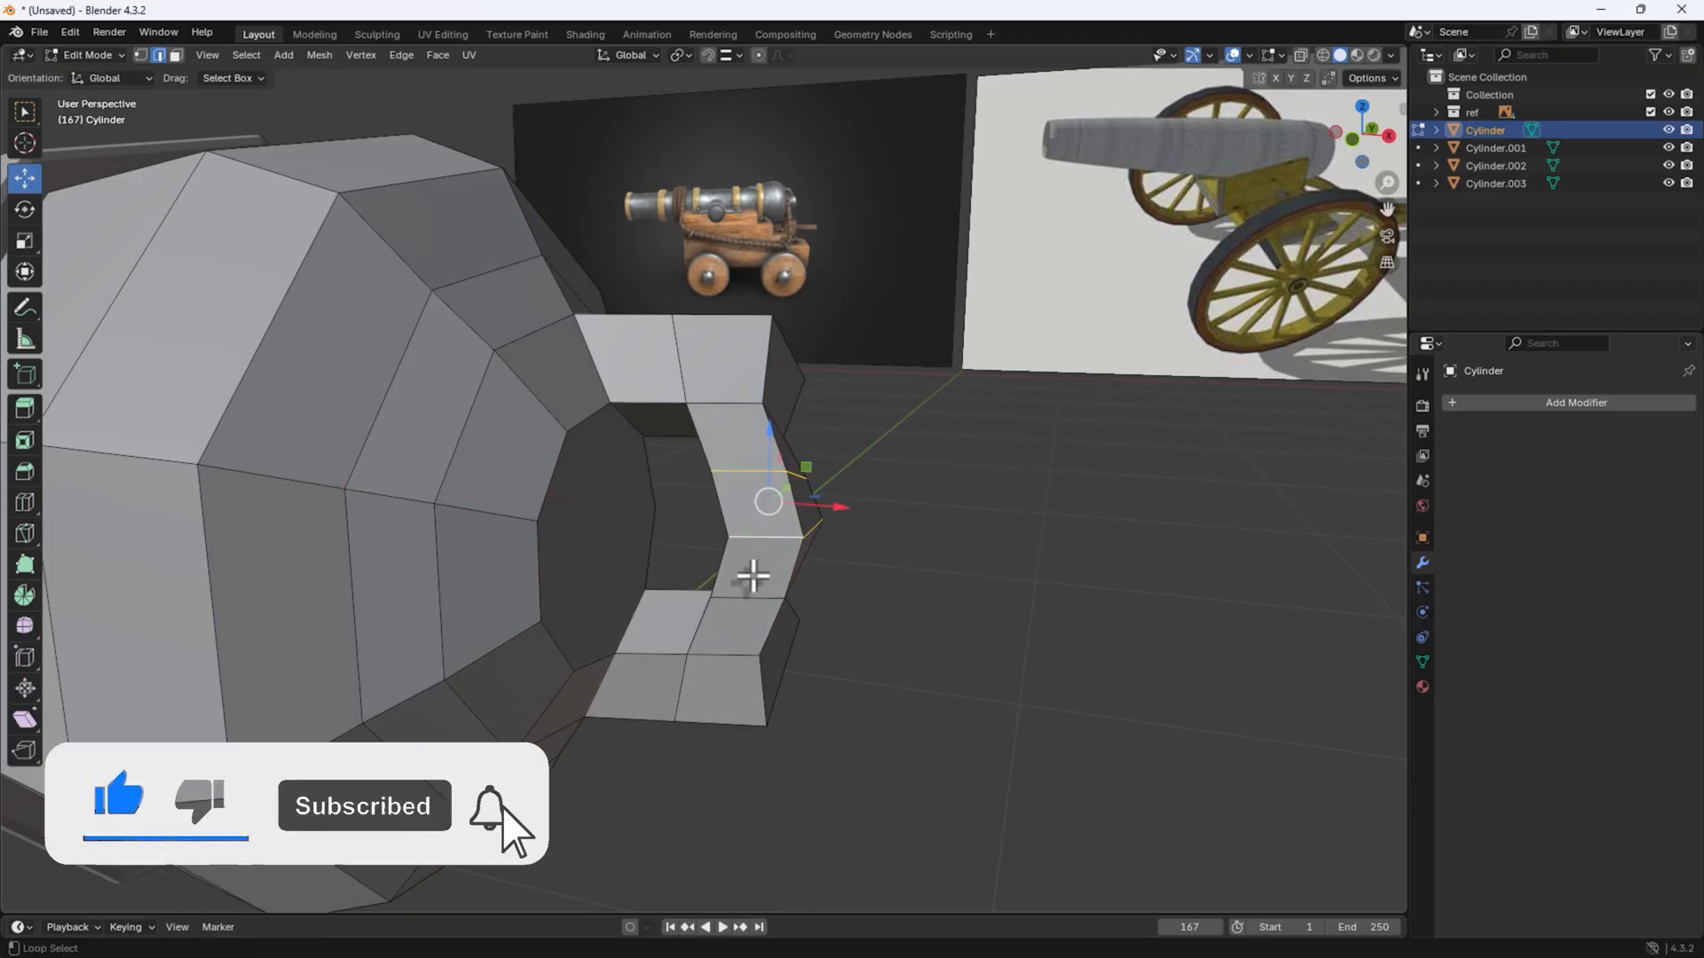
Step: Scale the handle bridge's upper, middle and lower edge loops together to shape its outward curve
{"action": "left_click", "coordinate": [754, 596], "text": "alt+shift"}
{"action": "key", "text": "s"}
{"action": "left_click", "coordinate": [978, 593]}
{"action": "scroll", "coordinate": [998, 662], "scroll_direction": "down", "scroll_amount": 1}
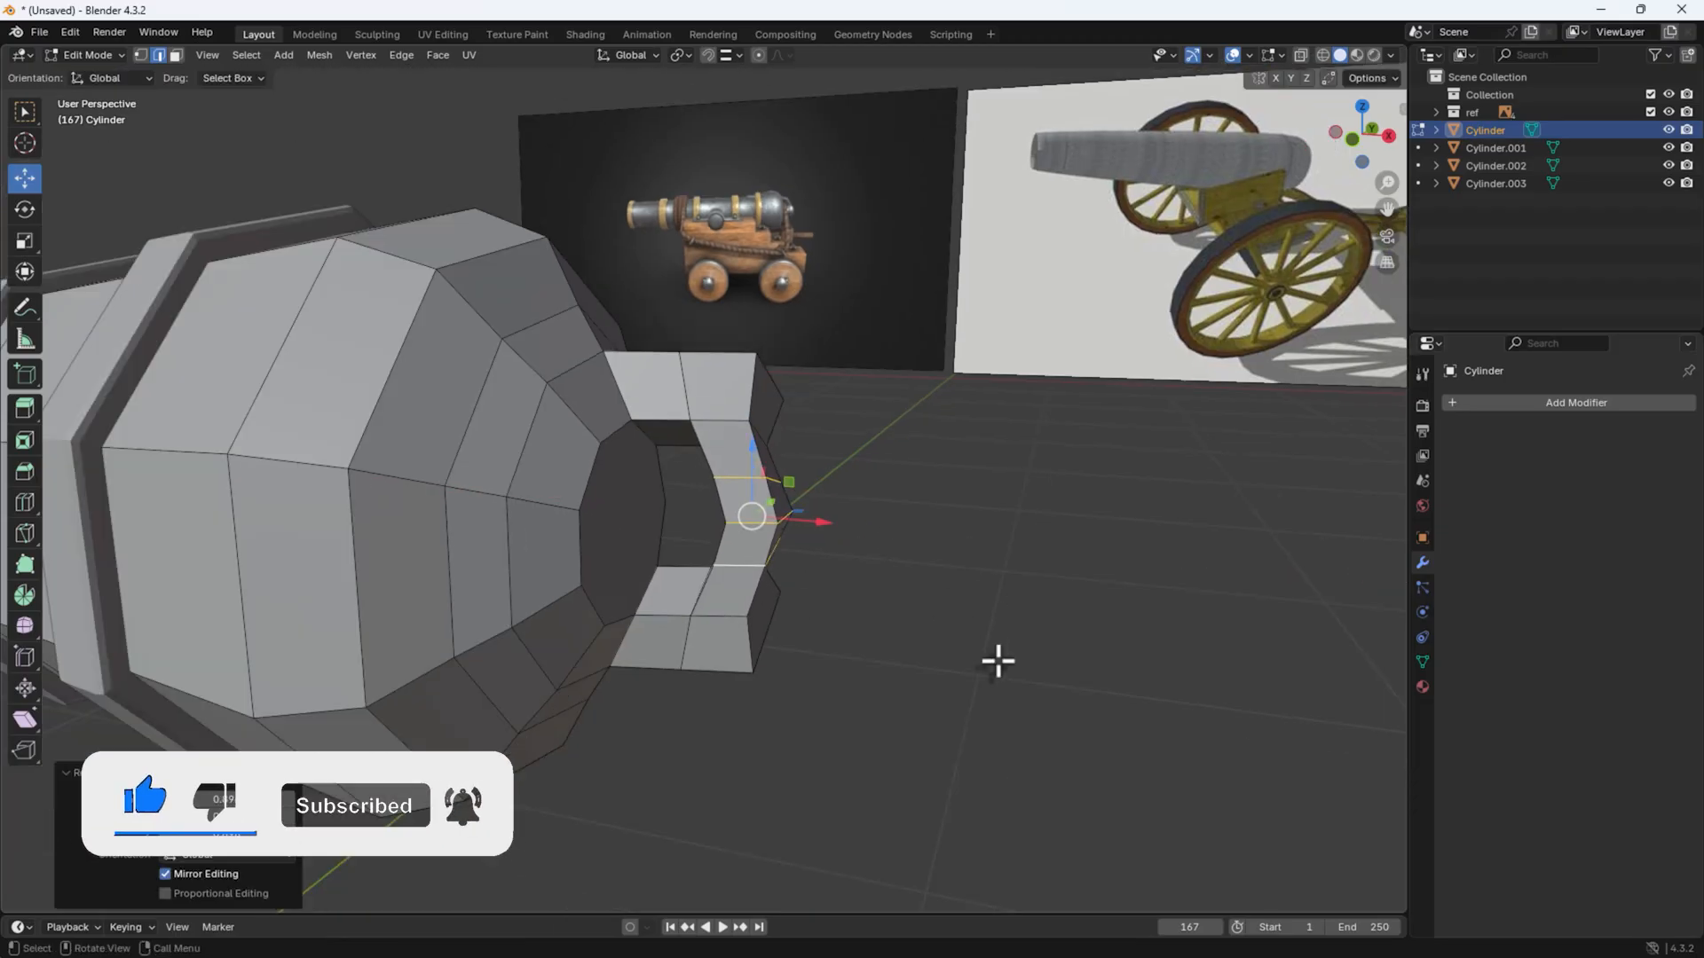
{"action": "middle_click_drag", "start_coordinate": [999, 661], "coordinate": [815, 591]}
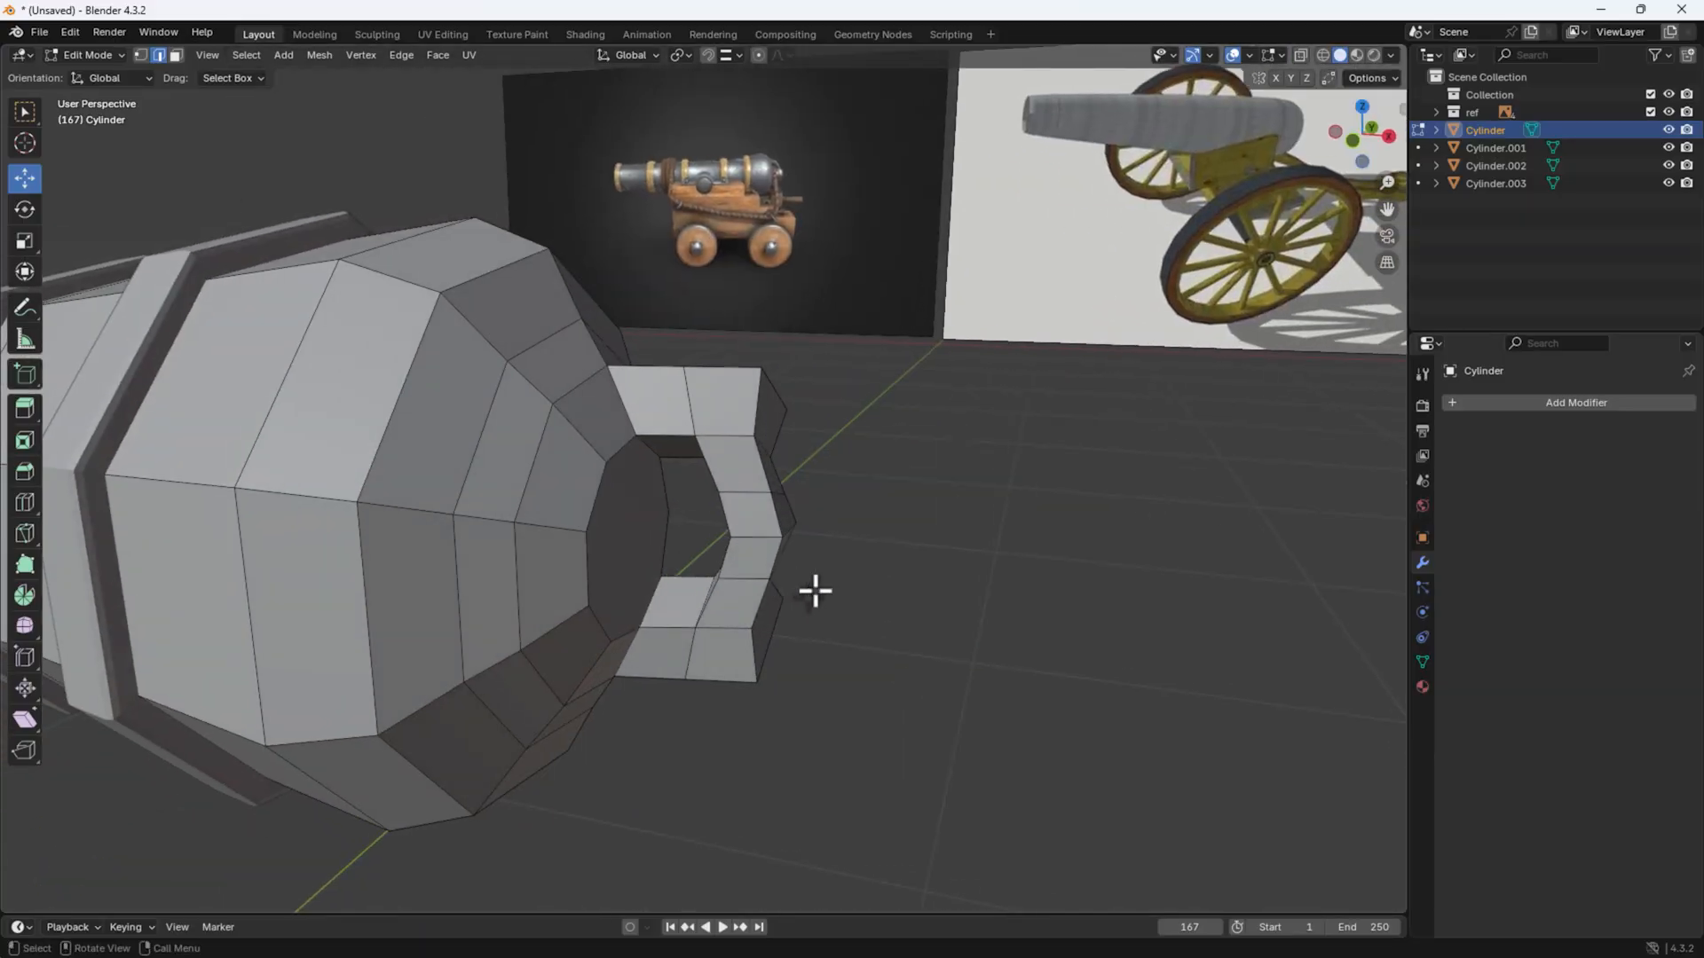
Step: Hide the three separate raised bands around the barrel and return to editing the barrel mesh
{"action": "scroll", "coordinate": [815, 591], "scroll_direction": "down", "scroll_amount": 4}
{"action": "middle_click_drag", "start_coordinate": [734, 582], "coordinate": [868, 524]}
{"action": "scroll", "coordinate": [727, 326], "scroll_direction": "up", "scroll_amount": 4}
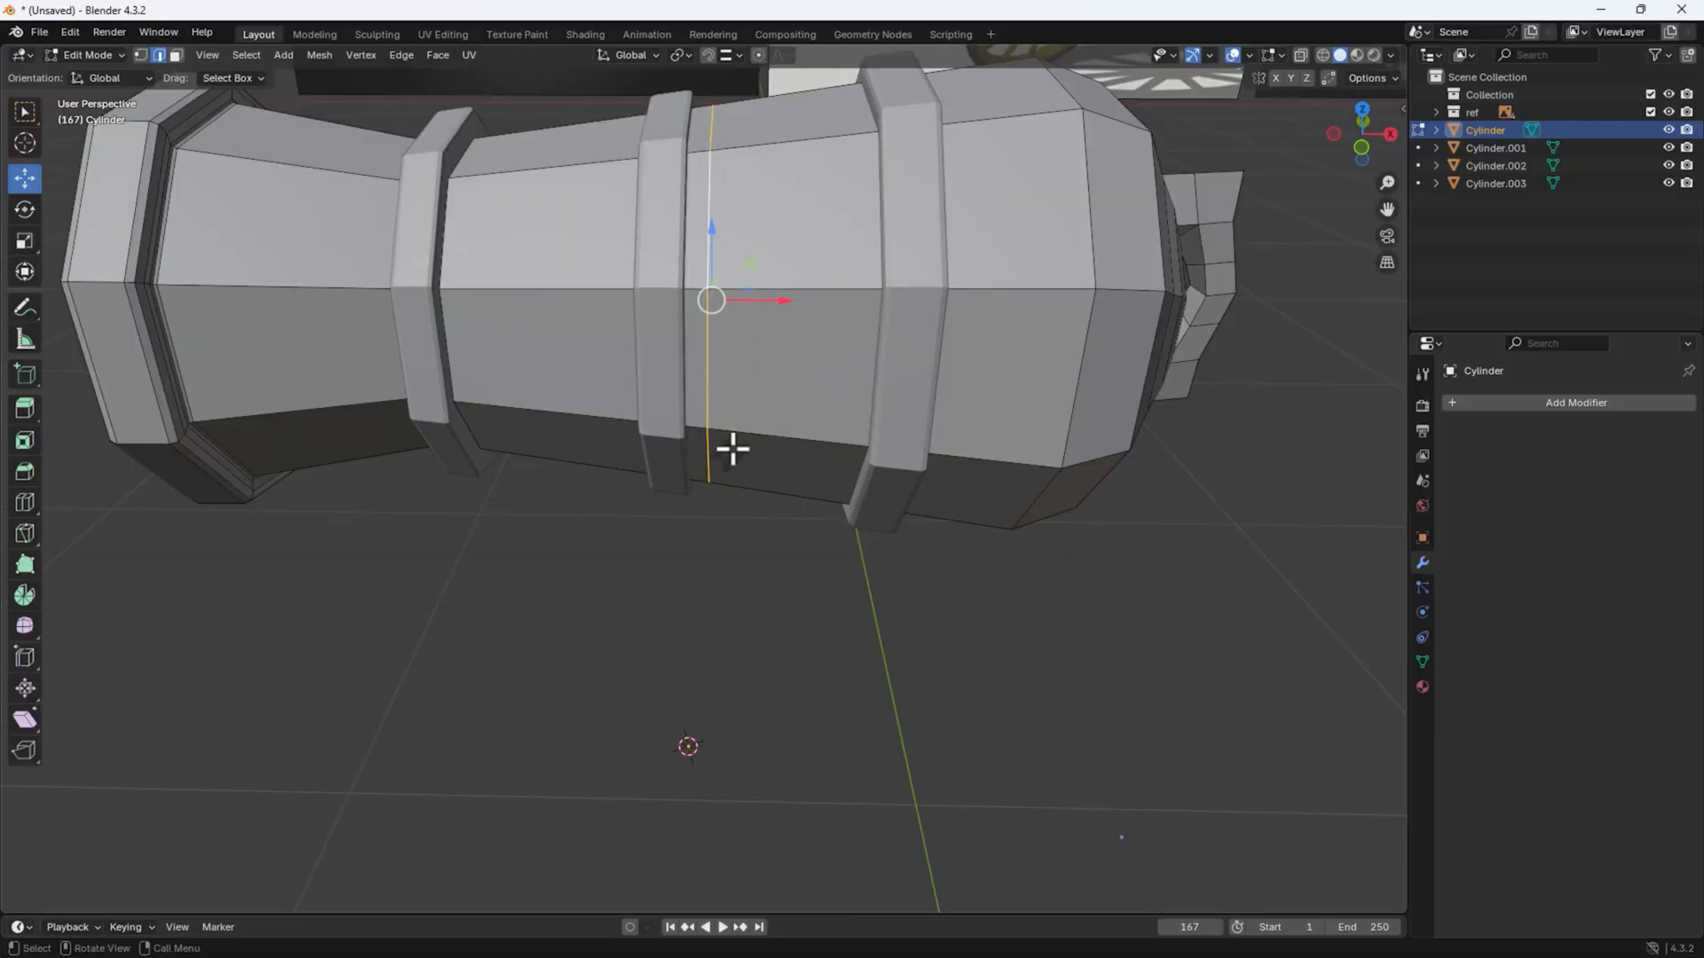
{"action": "scroll", "coordinate": [739, 413], "scroll_direction": "down", "scroll_amount": 3}
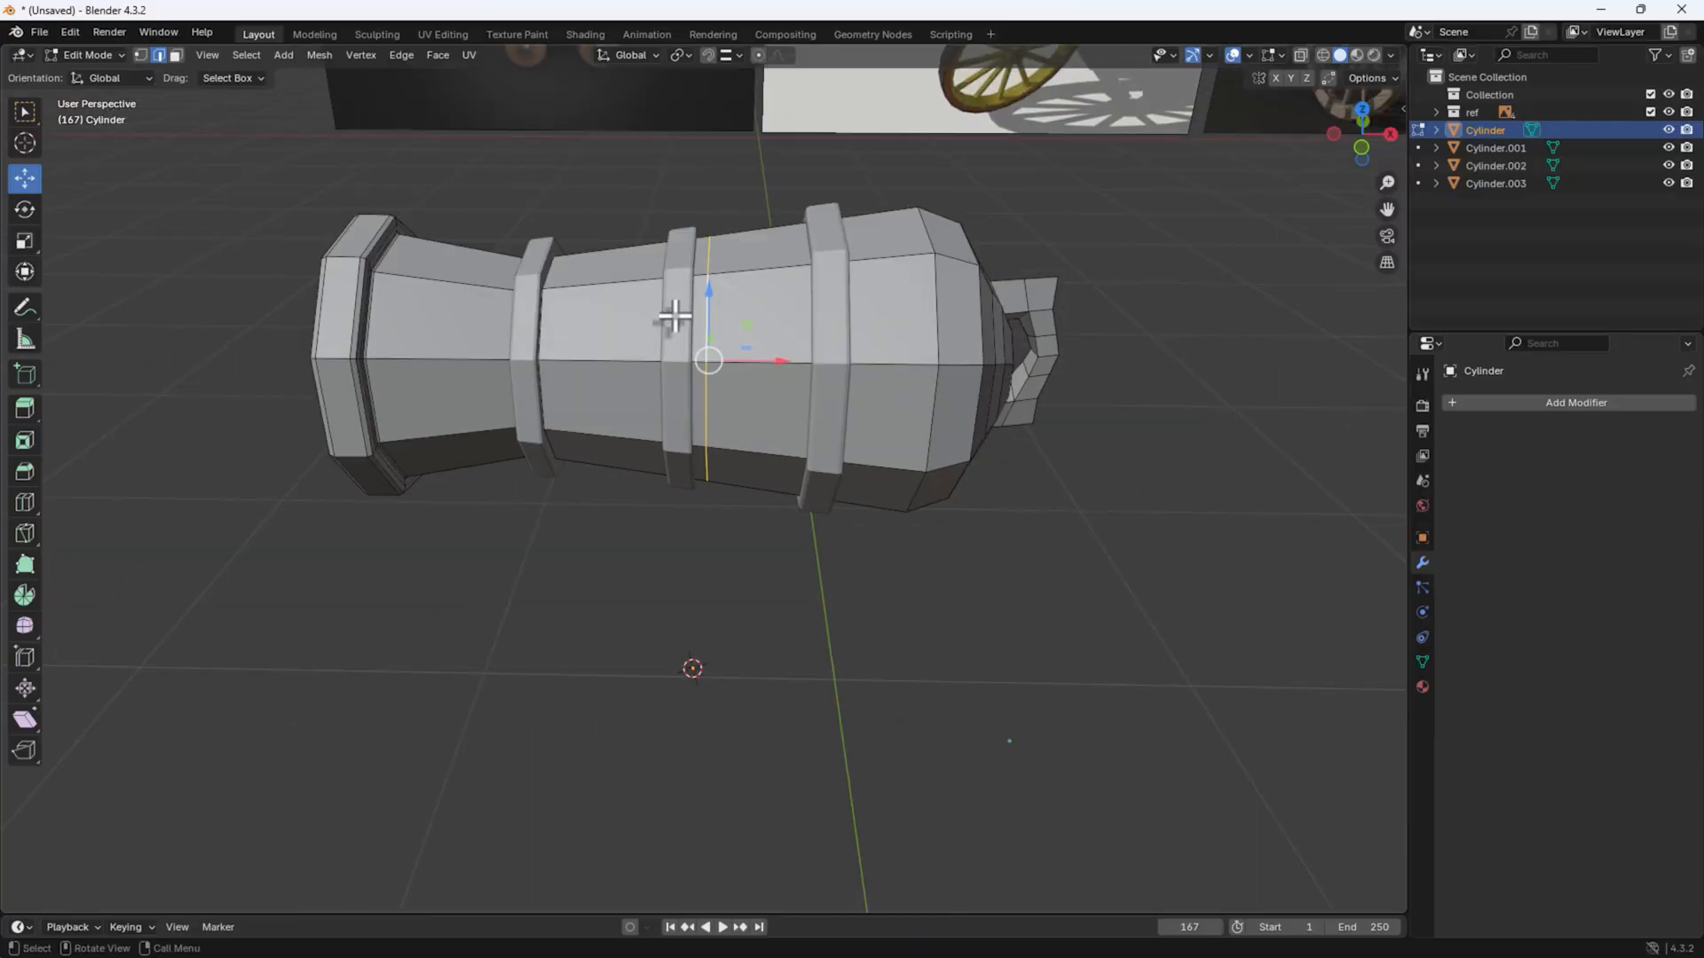
{"action": "key", "text": "Tab"}
{"action": "left_click", "coordinate": [688, 385]}
{"action": "key", "text": "h"}
{"action": "left_click", "coordinate": [828, 364]}
{"action": "key", "text": "h"}
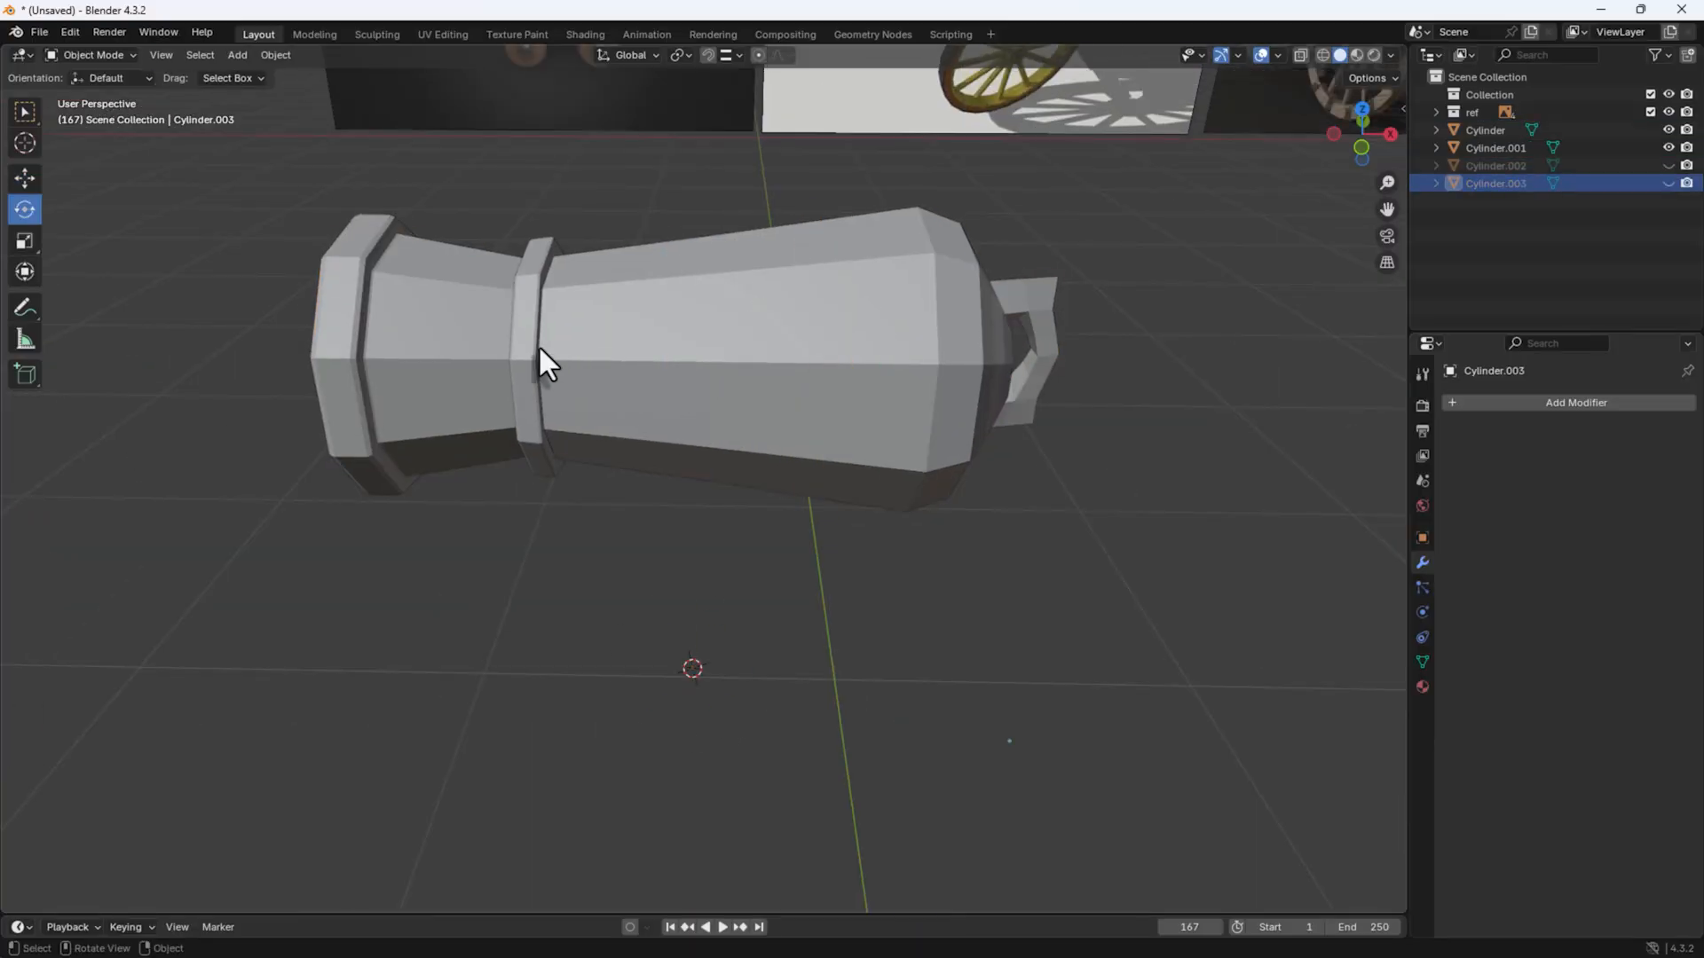
{"action": "left_click", "coordinate": [537, 362]}
{"action": "key", "text": "h"}
{"action": "left_click", "coordinate": [551, 380]}
{"action": "key", "text": "Tab"}
Step: Slide the edge loop just behind the barrel's narrow neck toward the breech with Edge Slide
{"action": "middle_click_drag", "start_coordinate": [693, 431], "coordinate": [585, 377]}
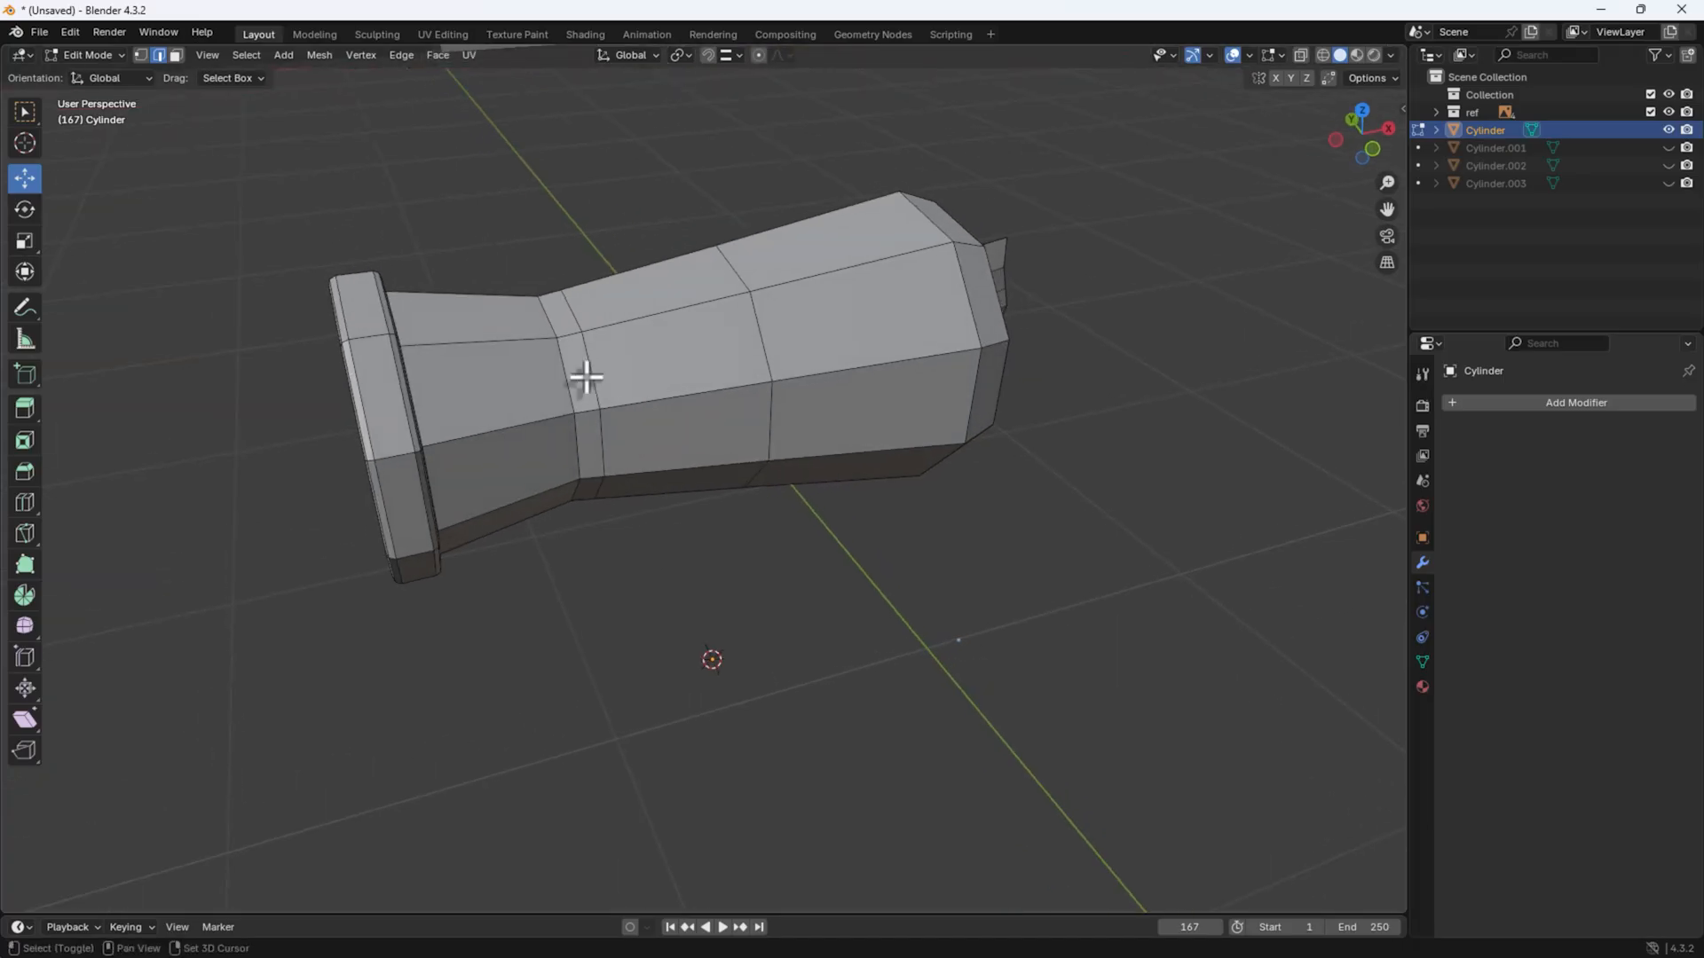
{"action": "key", "text": "shift+space"}
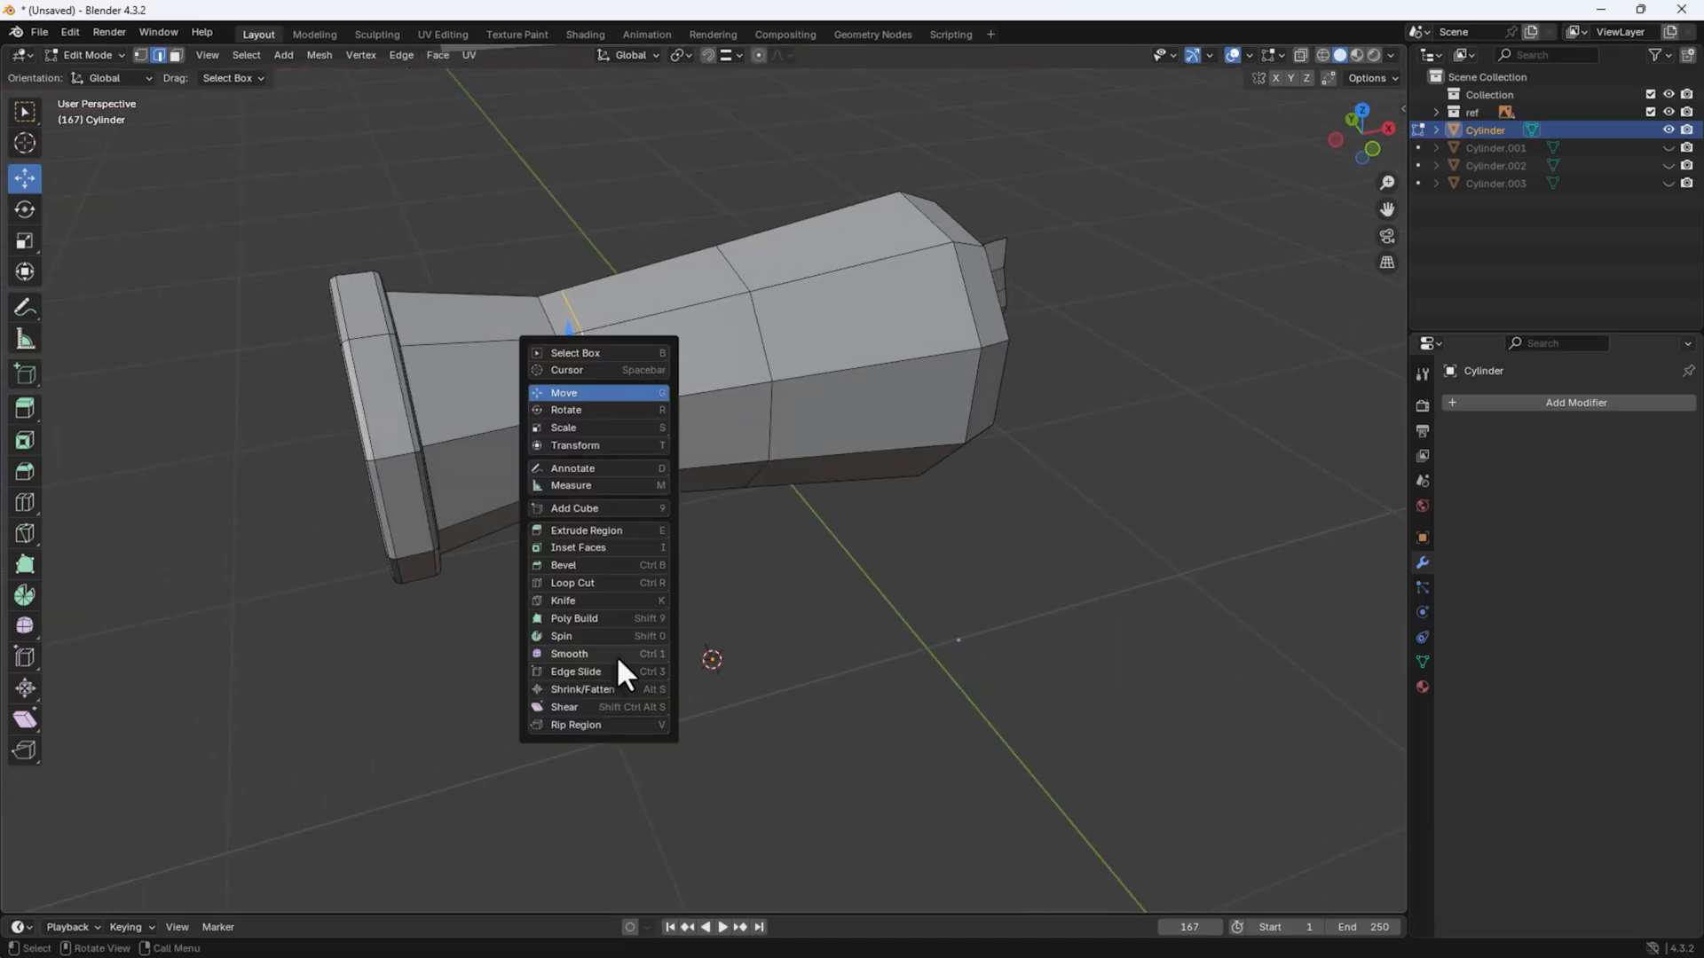
{"action": "left_click", "coordinate": [619, 666]}
{"action": "left_click_drag", "start_coordinate": [483, 417], "coordinate": [531, 401]}
{"action": "left_click", "coordinate": [1122, 577]}
{"action": "middle_click_drag", "start_coordinate": [1121, 578], "coordinate": [1015, 573]}
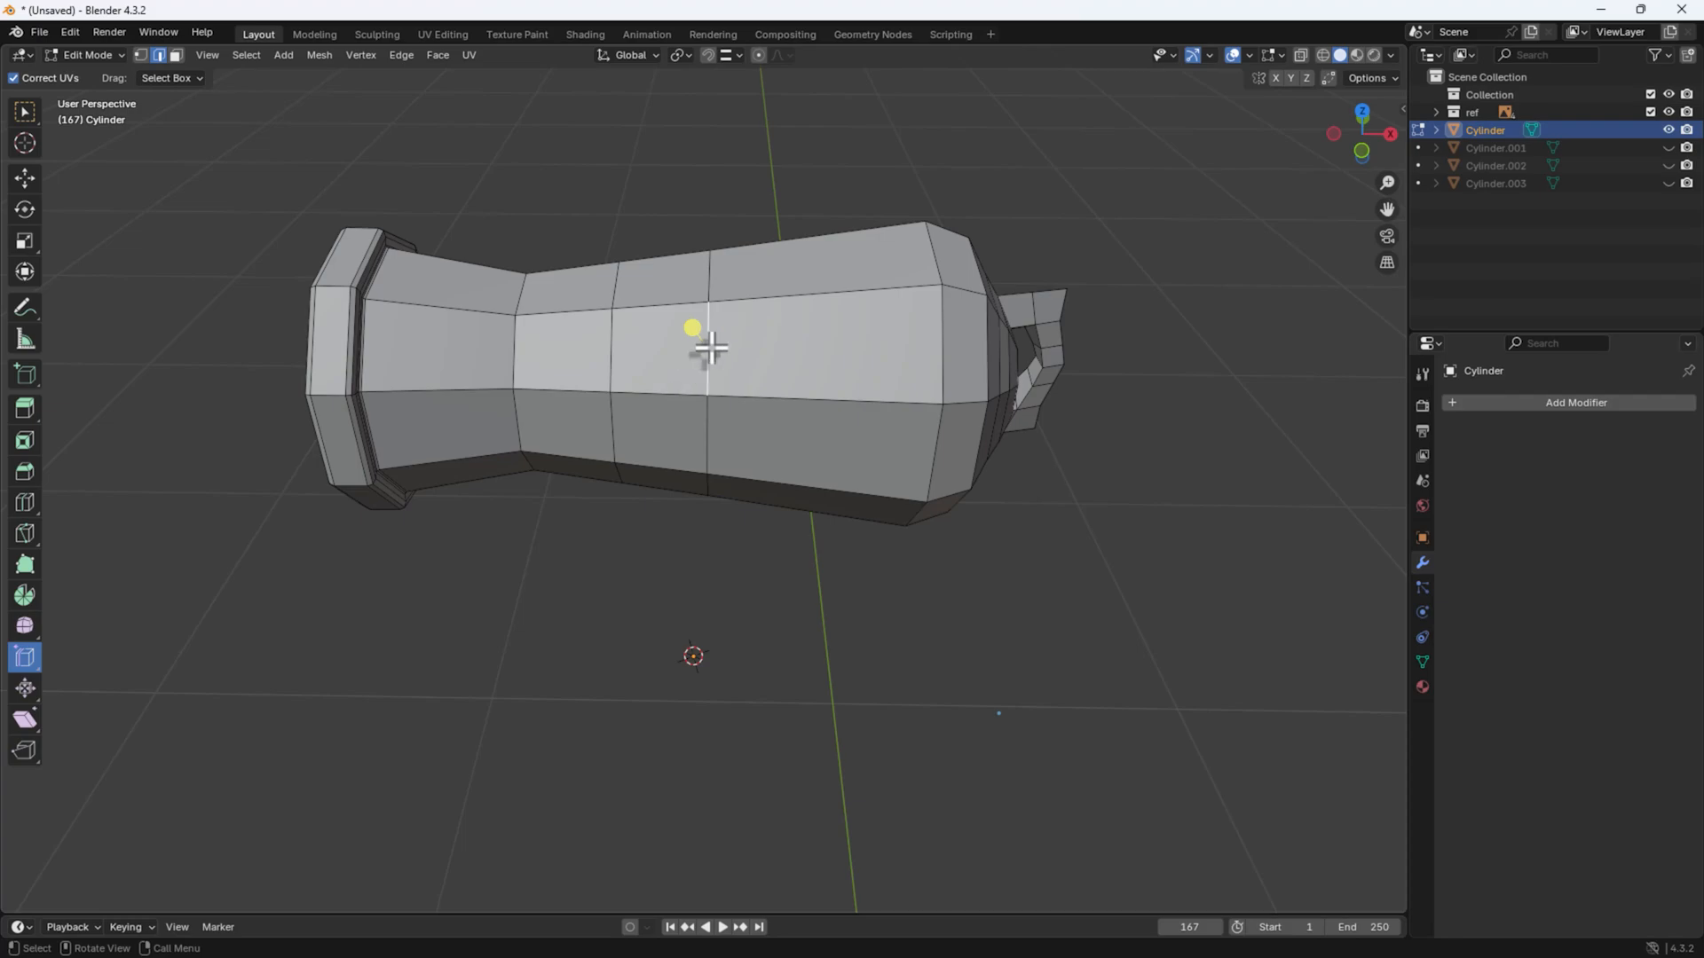
Step: Slide the mid-barrel edge loop close to the breech and the loop behind the neck toward the middle
{"action": "left_click_drag", "start_coordinate": [620, 373], "coordinate": [750, 371]}
{"action": "left_click", "coordinate": [612, 355], "text": "alt"}
{"action": "left_click_drag", "start_coordinate": [538, 371], "coordinate": [596, 369]}
Step: Scale up the edge loop at the widest part of the breech slightly
{"action": "middle_click_drag", "start_coordinate": [596, 368], "coordinate": [850, 362]}
{"action": "left_click", "coordinate": [850, 363]}
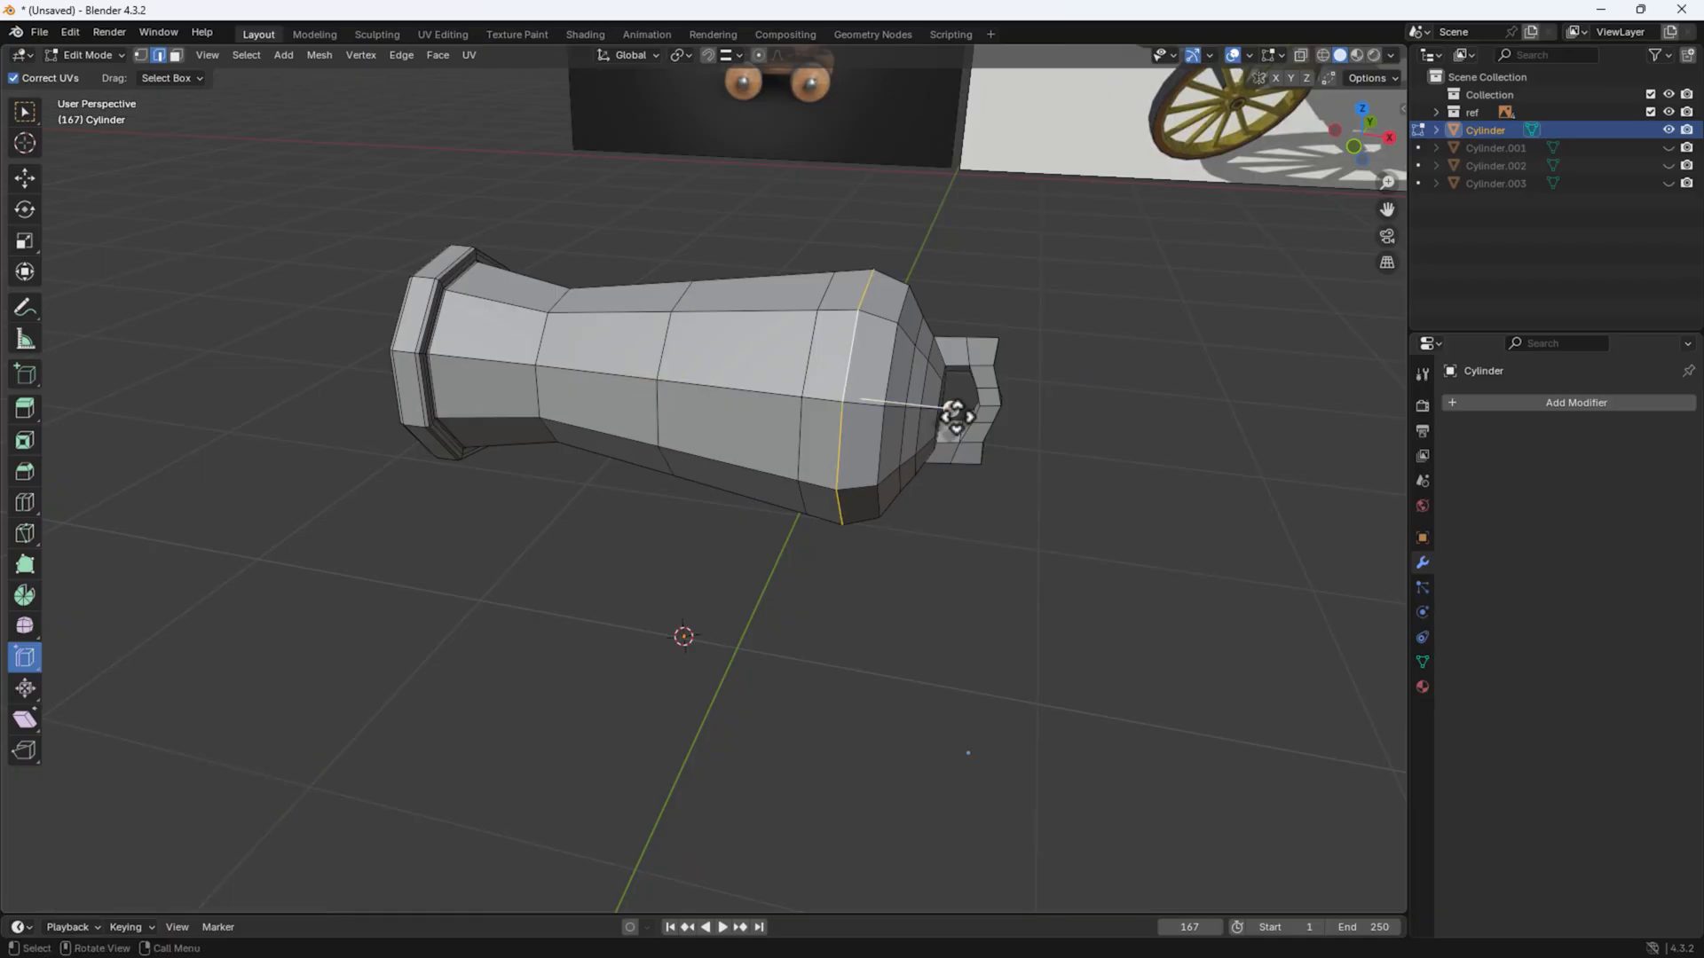
{"action": "key", "text": "a"}
{"action": "key", "text": "alt+a"}
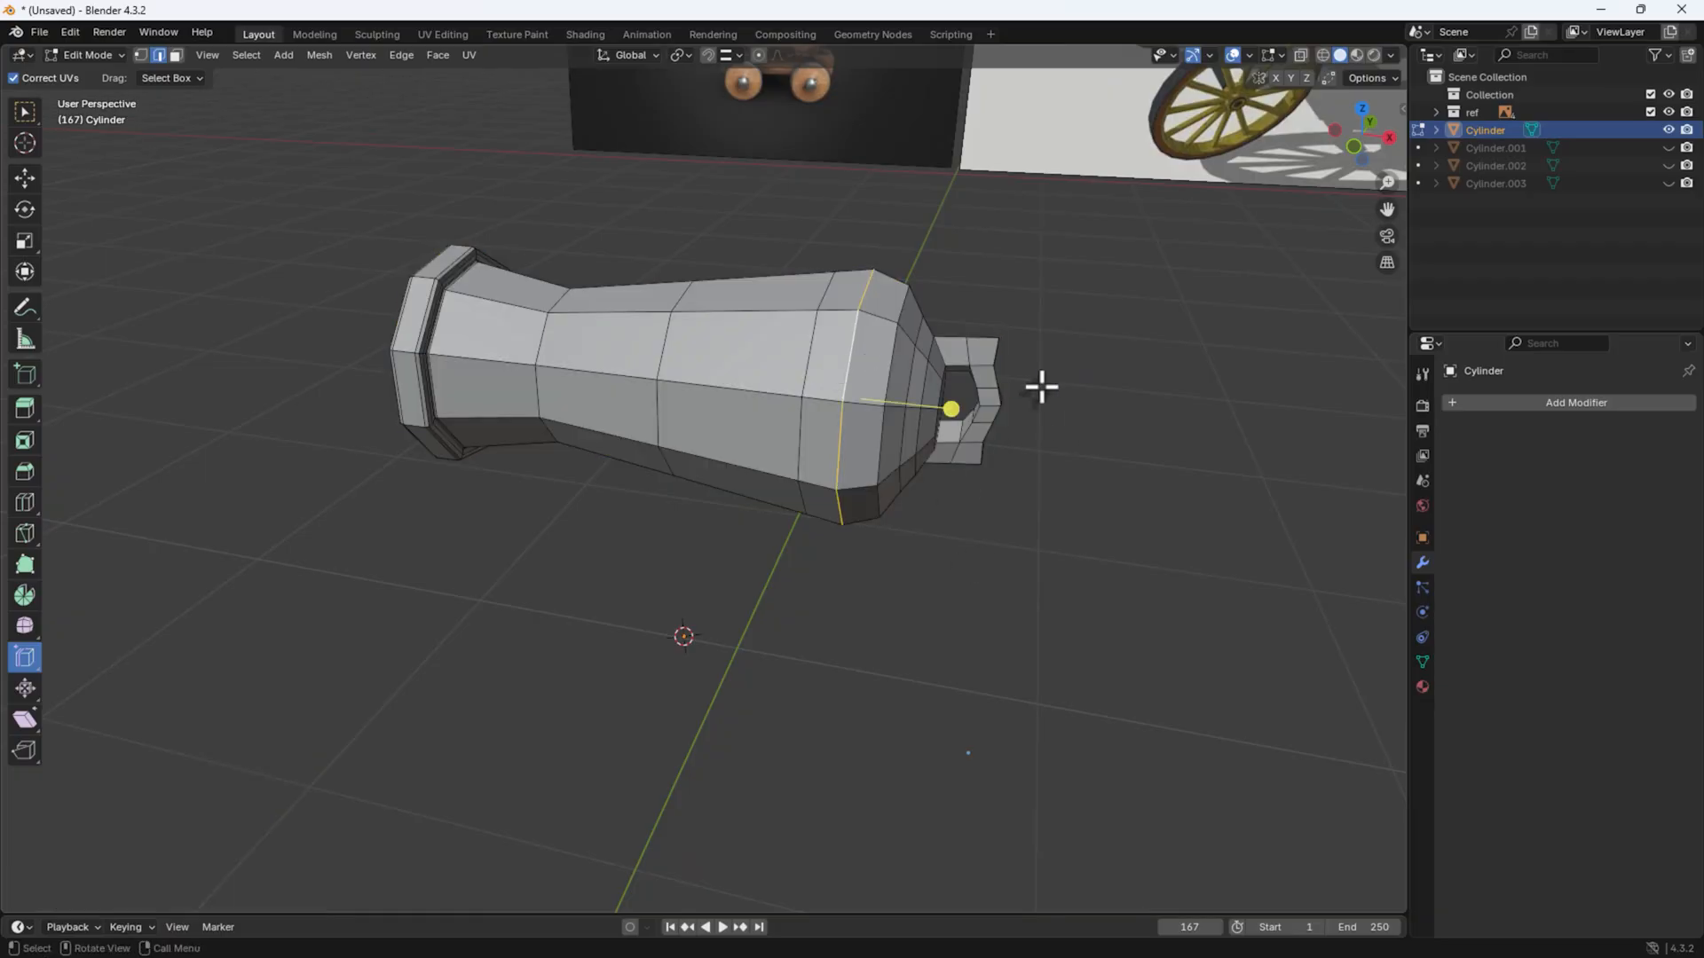
{"action": "key", "text": "s"}
{"action": "left_click", "coordinate": [1108, 413]}
Step: Slide the edge loop just ahead of the breech's widest ring back toward the muzzle
{"action": "left_click", "coordinate": [806, 362], "text": "alt"}
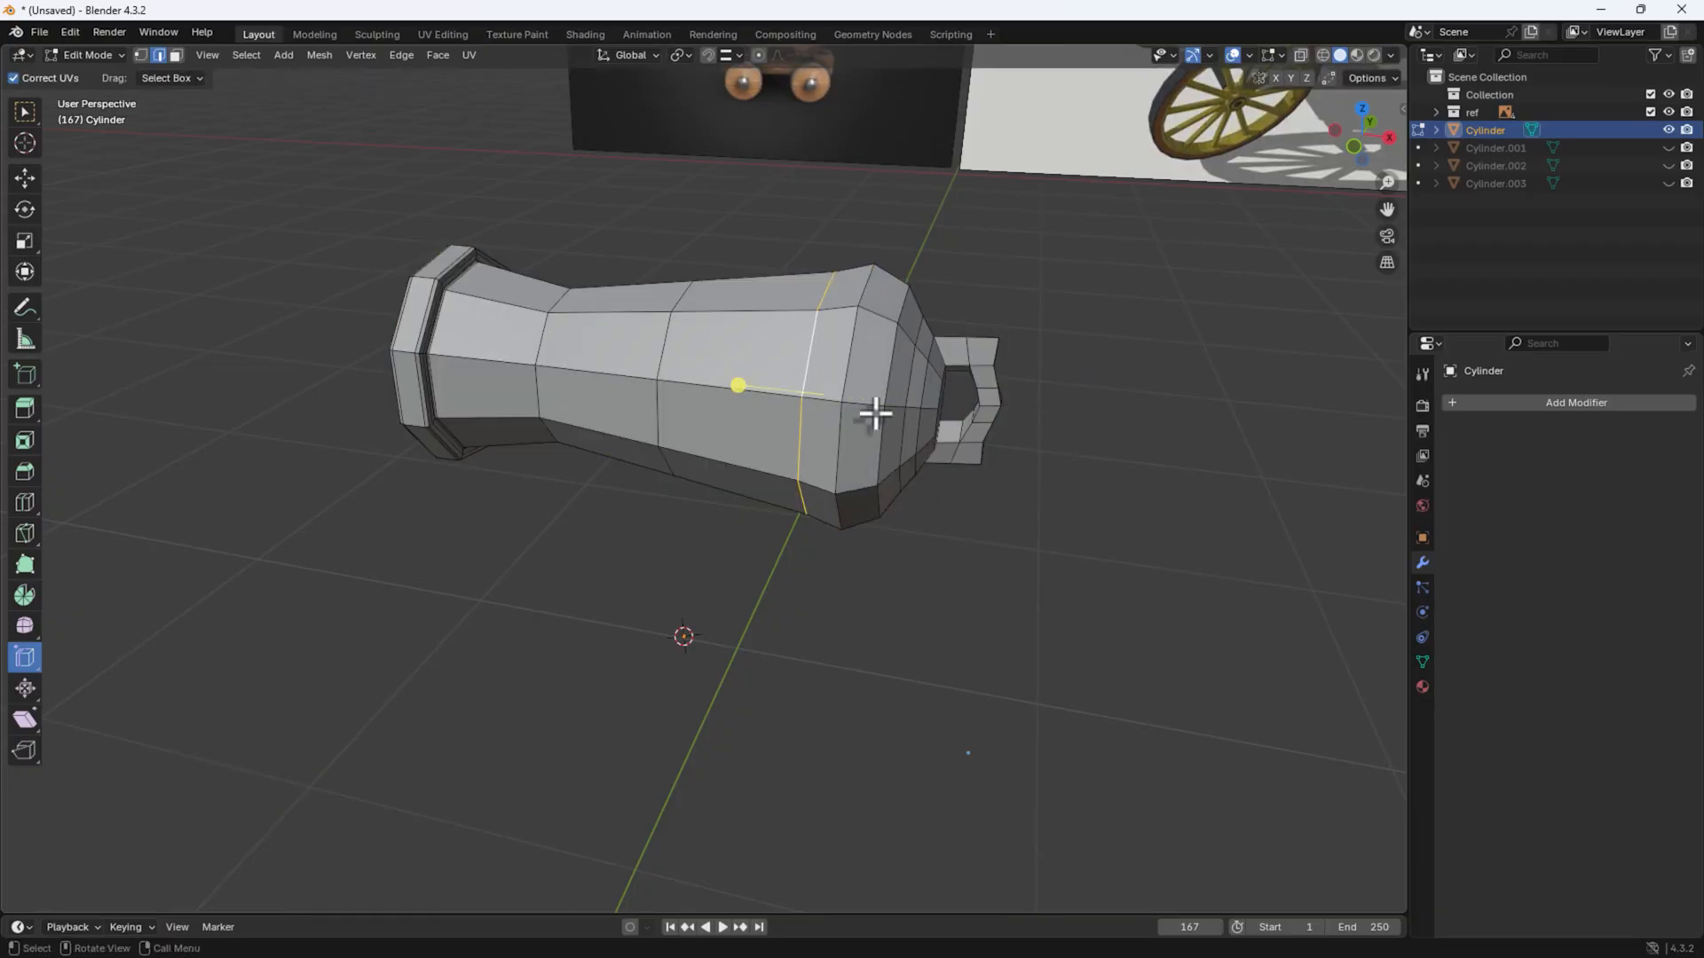
{"action": "left_click_drag", "start_coordinate": [737, 390], "coordinate": [693, 381]}
{"action": "left_click", "coordinate": [848, 637]}
Step: Separate all faces of the tapered breech end, including the rear handle, into their own object
{"action": "middle_click_drag", "start_coordinate": [849, 483], "coordinate": [777, 478]}
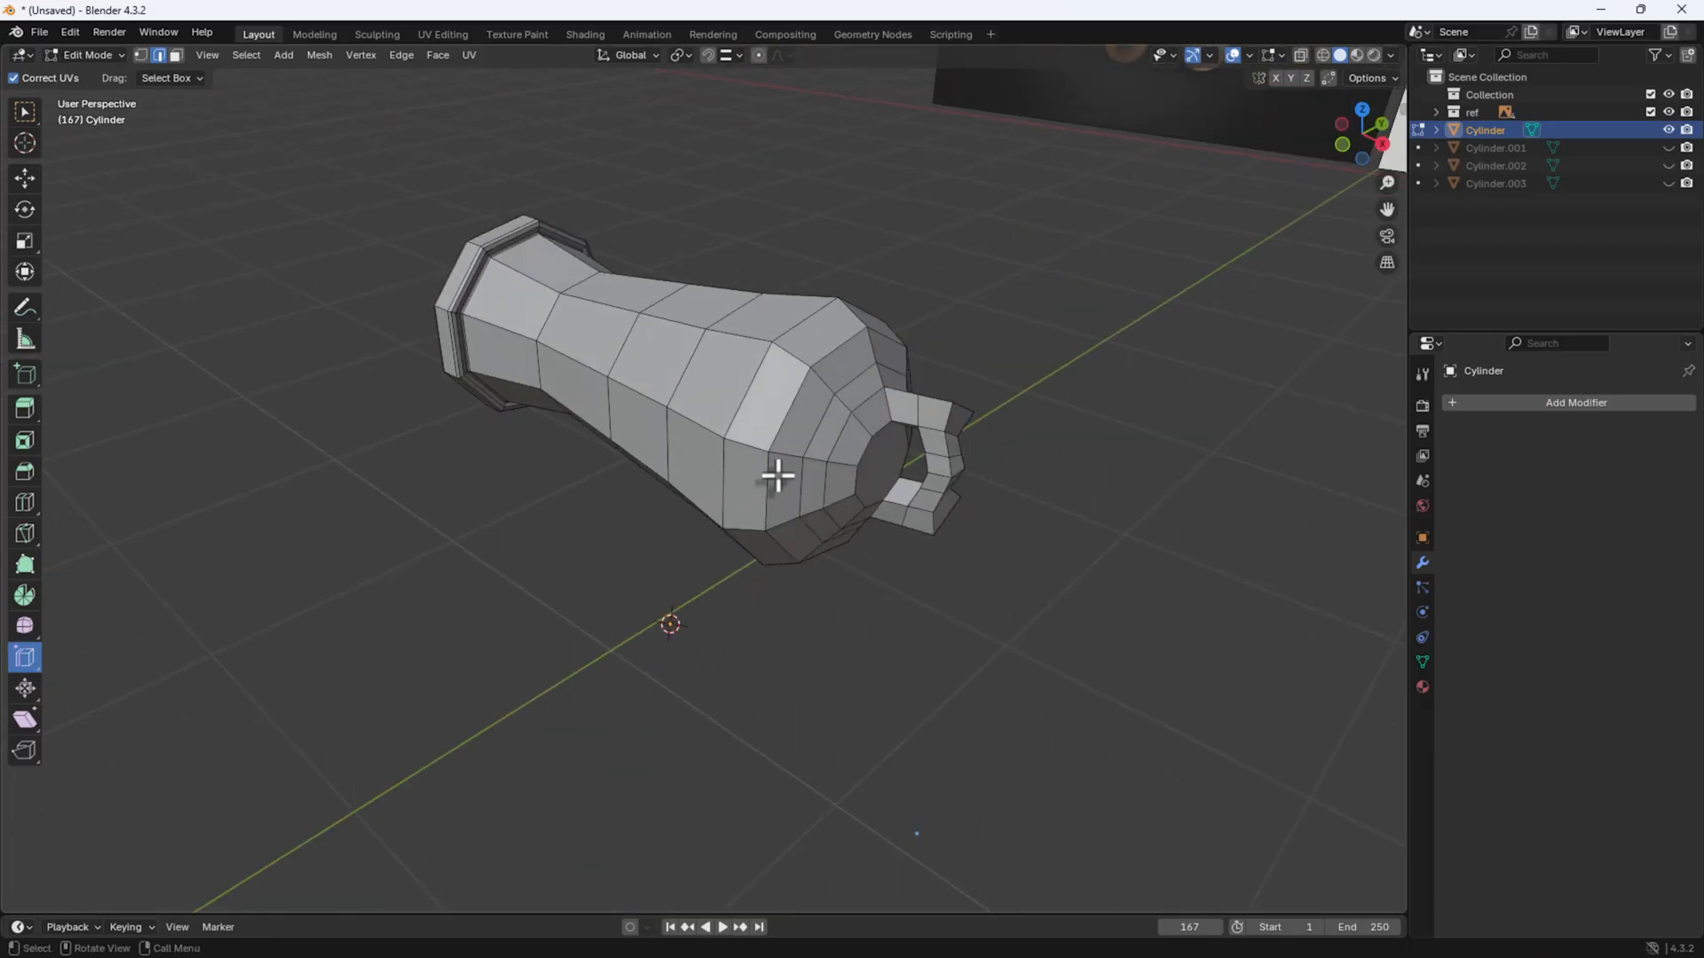
{"action": "left_click", "coordinate": [778, 431], "text": "alt"}
{"action": "middle_click_drag", "start_coordinate": [930, 536], "coordinate": [835, 446]}
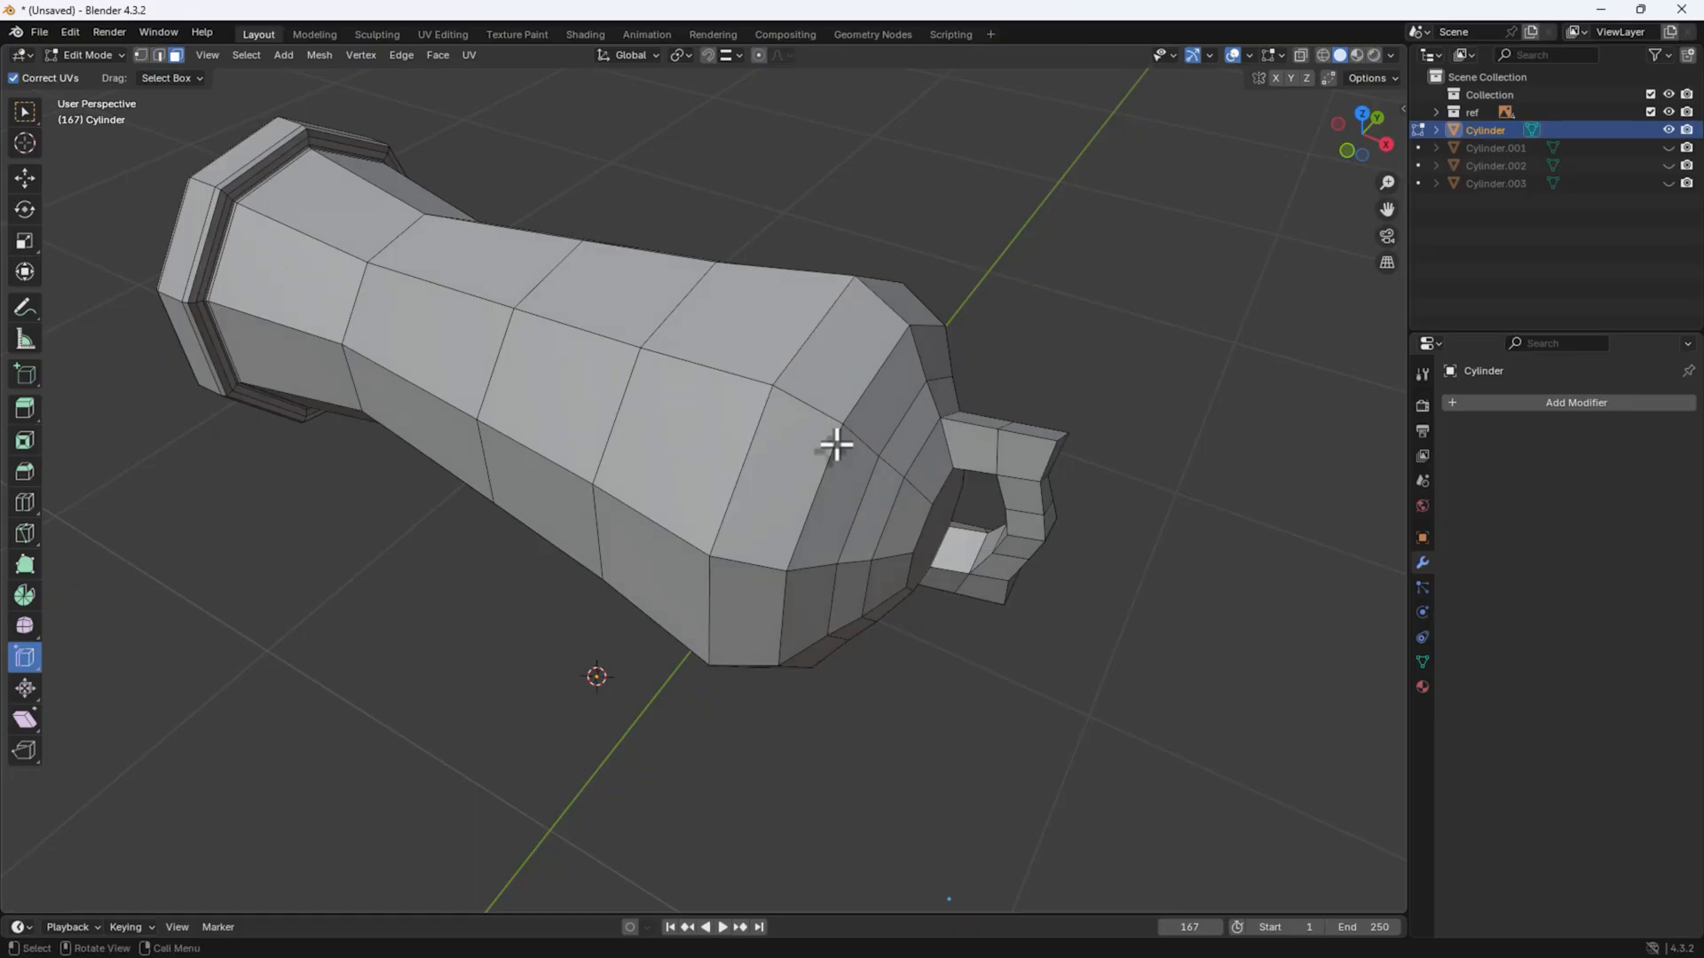
{"action": "left_click", "coordinate": [802, 400], "text": "alt+shift"}
{"action": "left_click", "coordinate": [868, 453], "text": "alt+shift"}
{"action": "left_click", "coordinate": [894, 471], "text": "alt+shift"}
{"action": "left_click", "coordinate": [925, 496], "text": "alt+shift"}
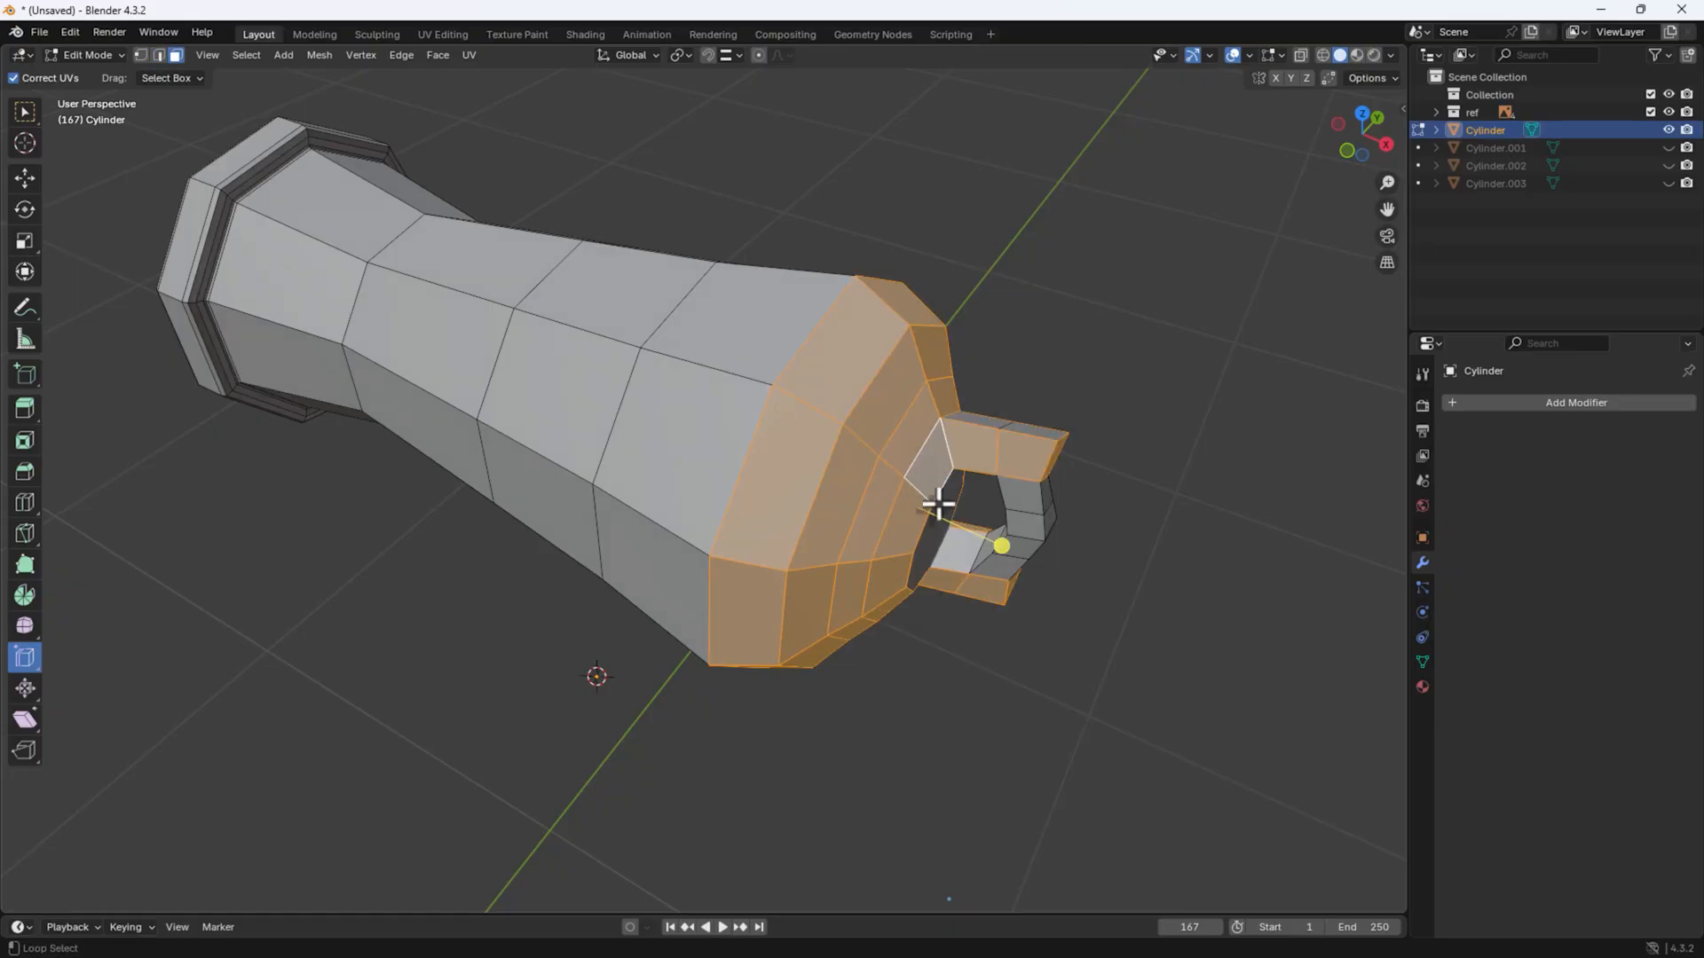
{"action": "key", "text": "KP_7"}
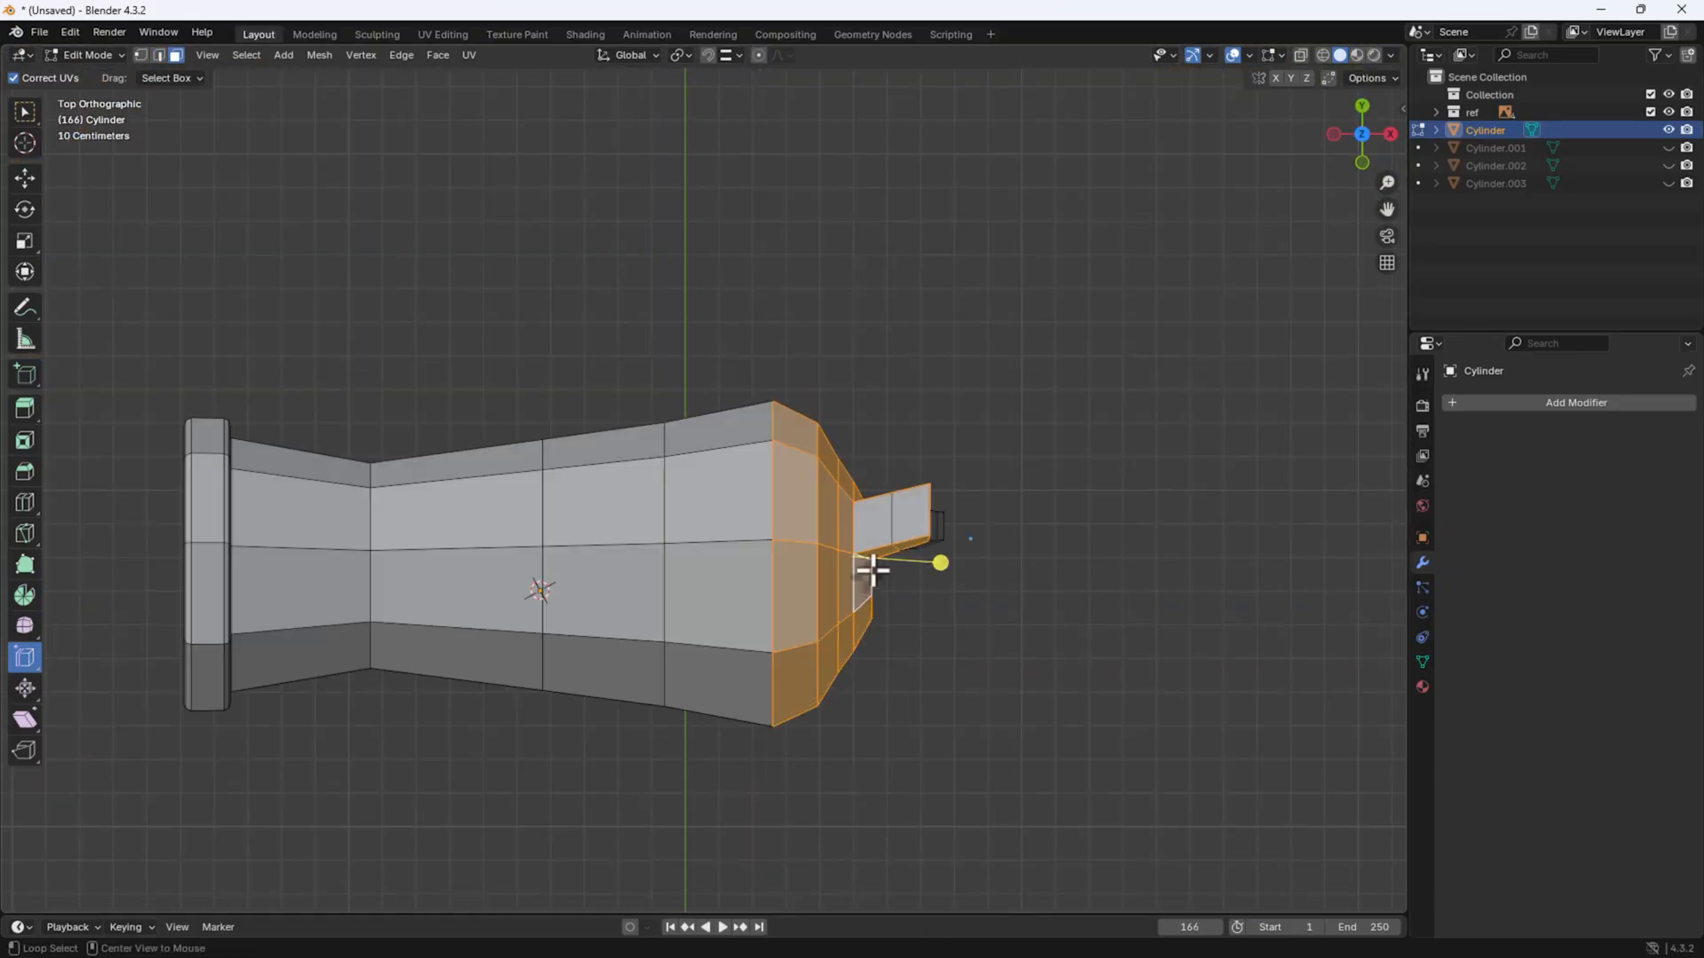
{"action": "key", "text": "alt+z"}
{"action": "left_click_drag", "start_coordinate": [1094, 410], "coordinate": [825, 707], "text": "shift"}
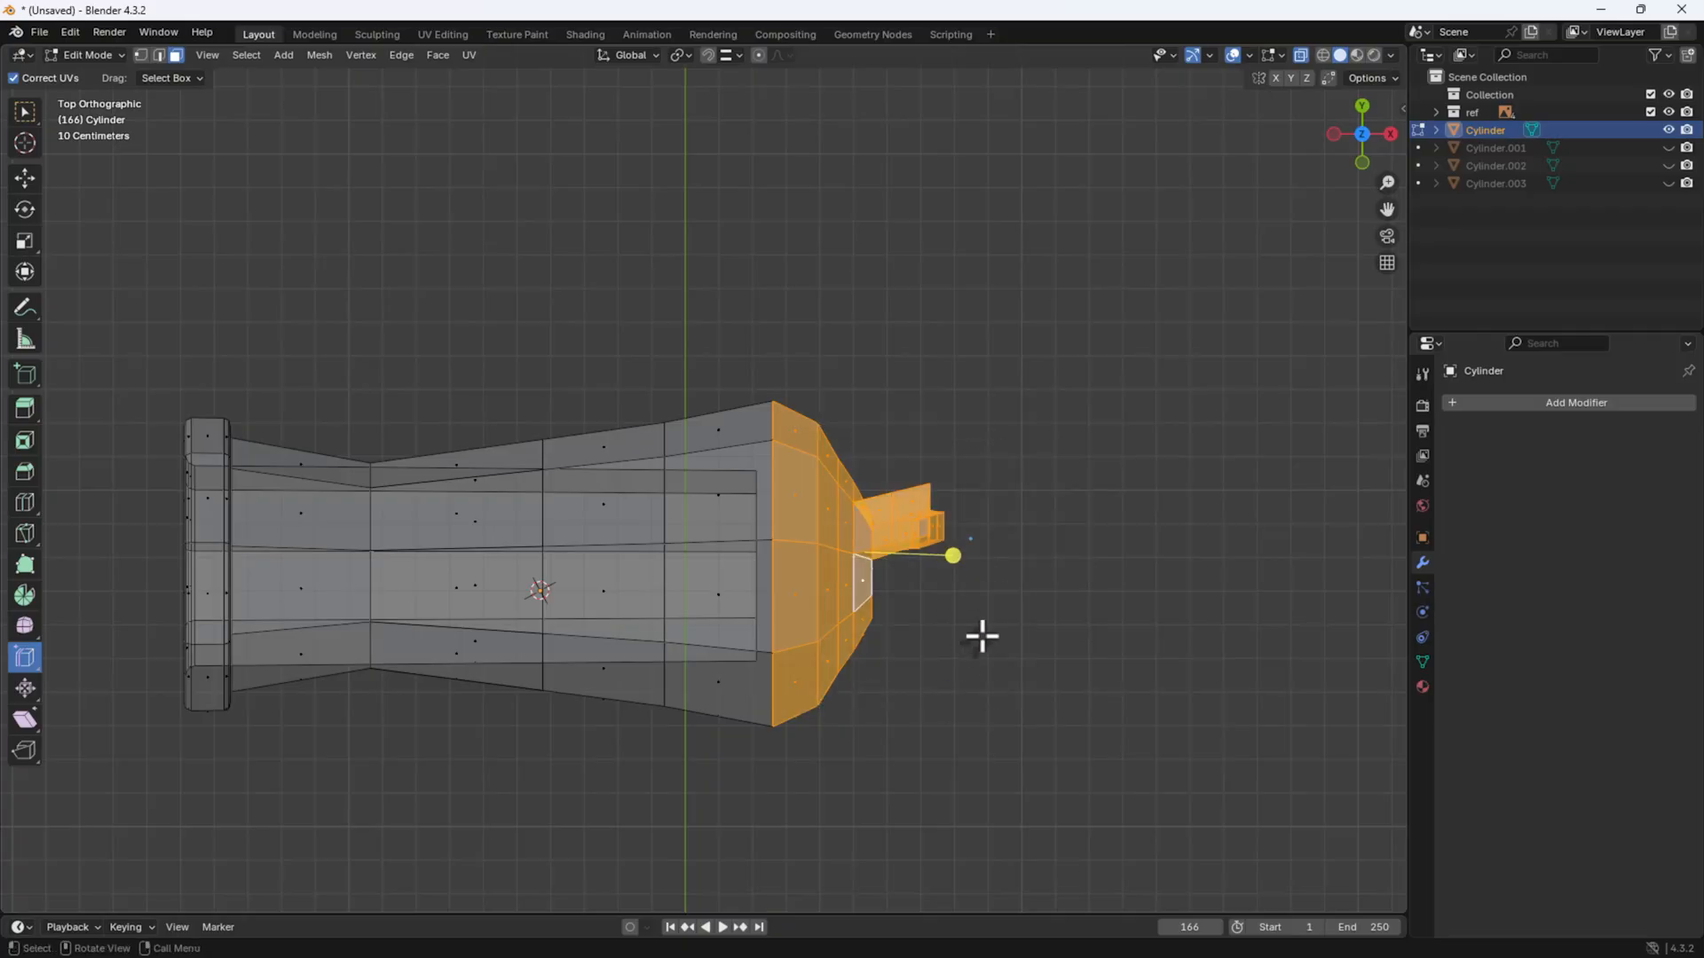
{"action": "key", "text": "p"}
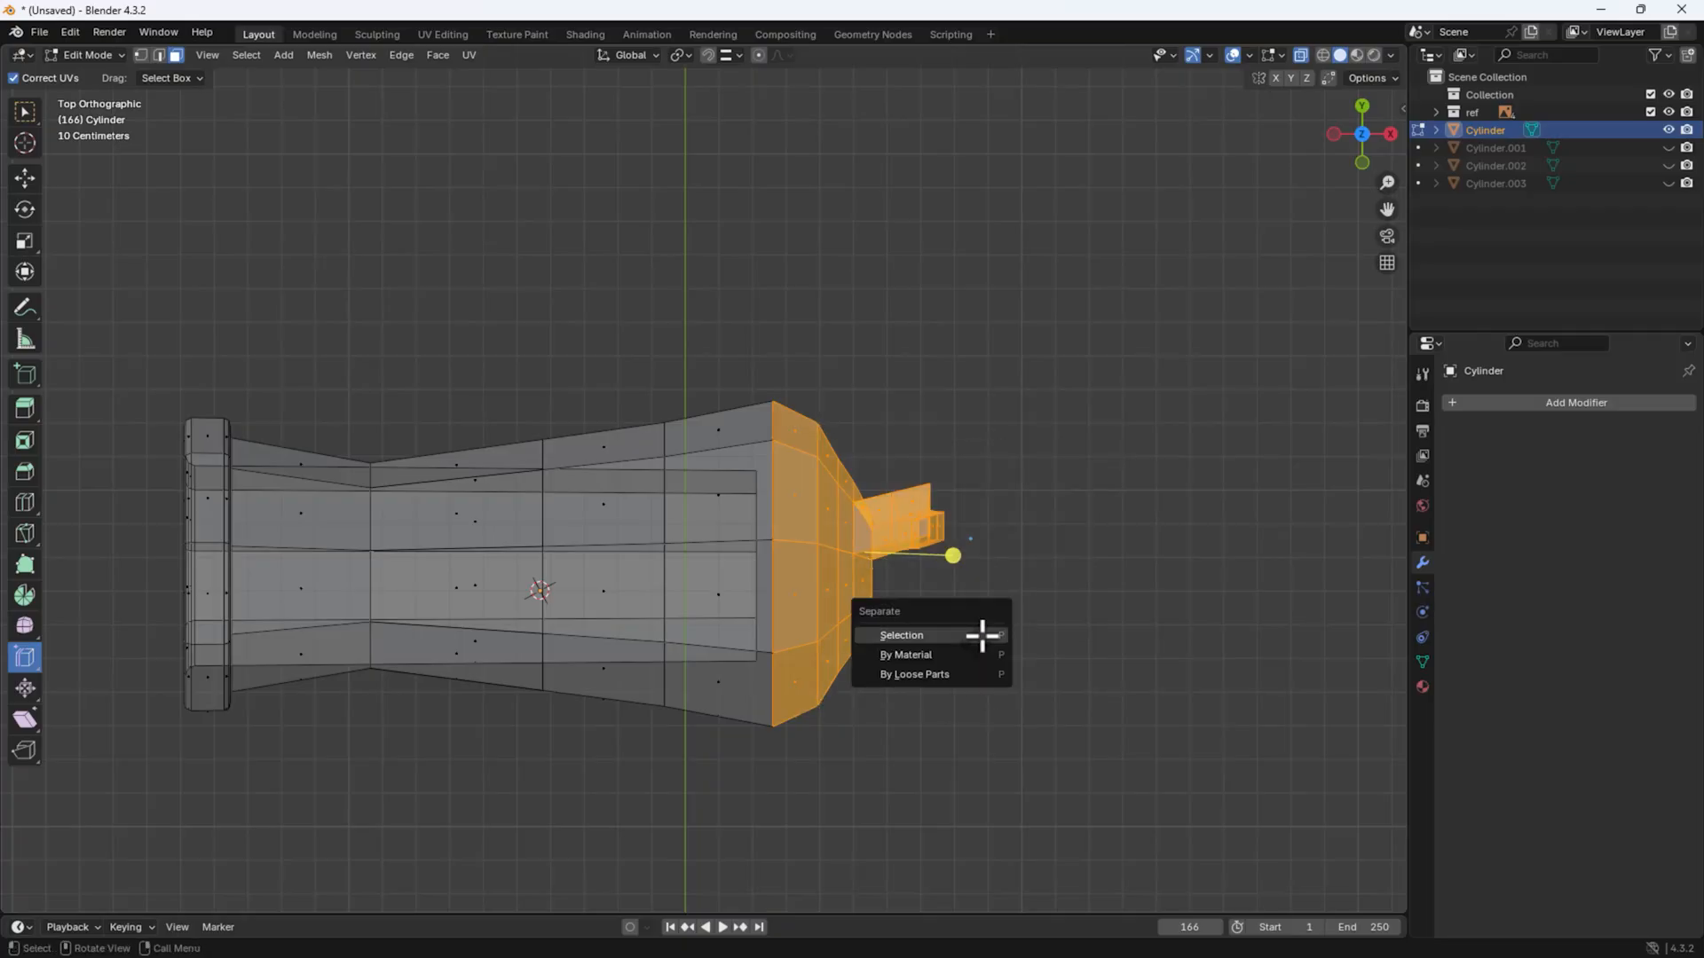
{"action": "left_click", "coordinate": [981, 637]}
Step: Hide the separated breech object and enter Edit Mode on the remaining open-ended barrel
{"action": "key", "text": "Tab"}
{"action": "middle_click_drag", "start_coordinate": [972, 627], "coordinate": [836, 653]}
{"action": "left_click", "coordinate": [779, 605]}
{"action": "key", "text": "h"}
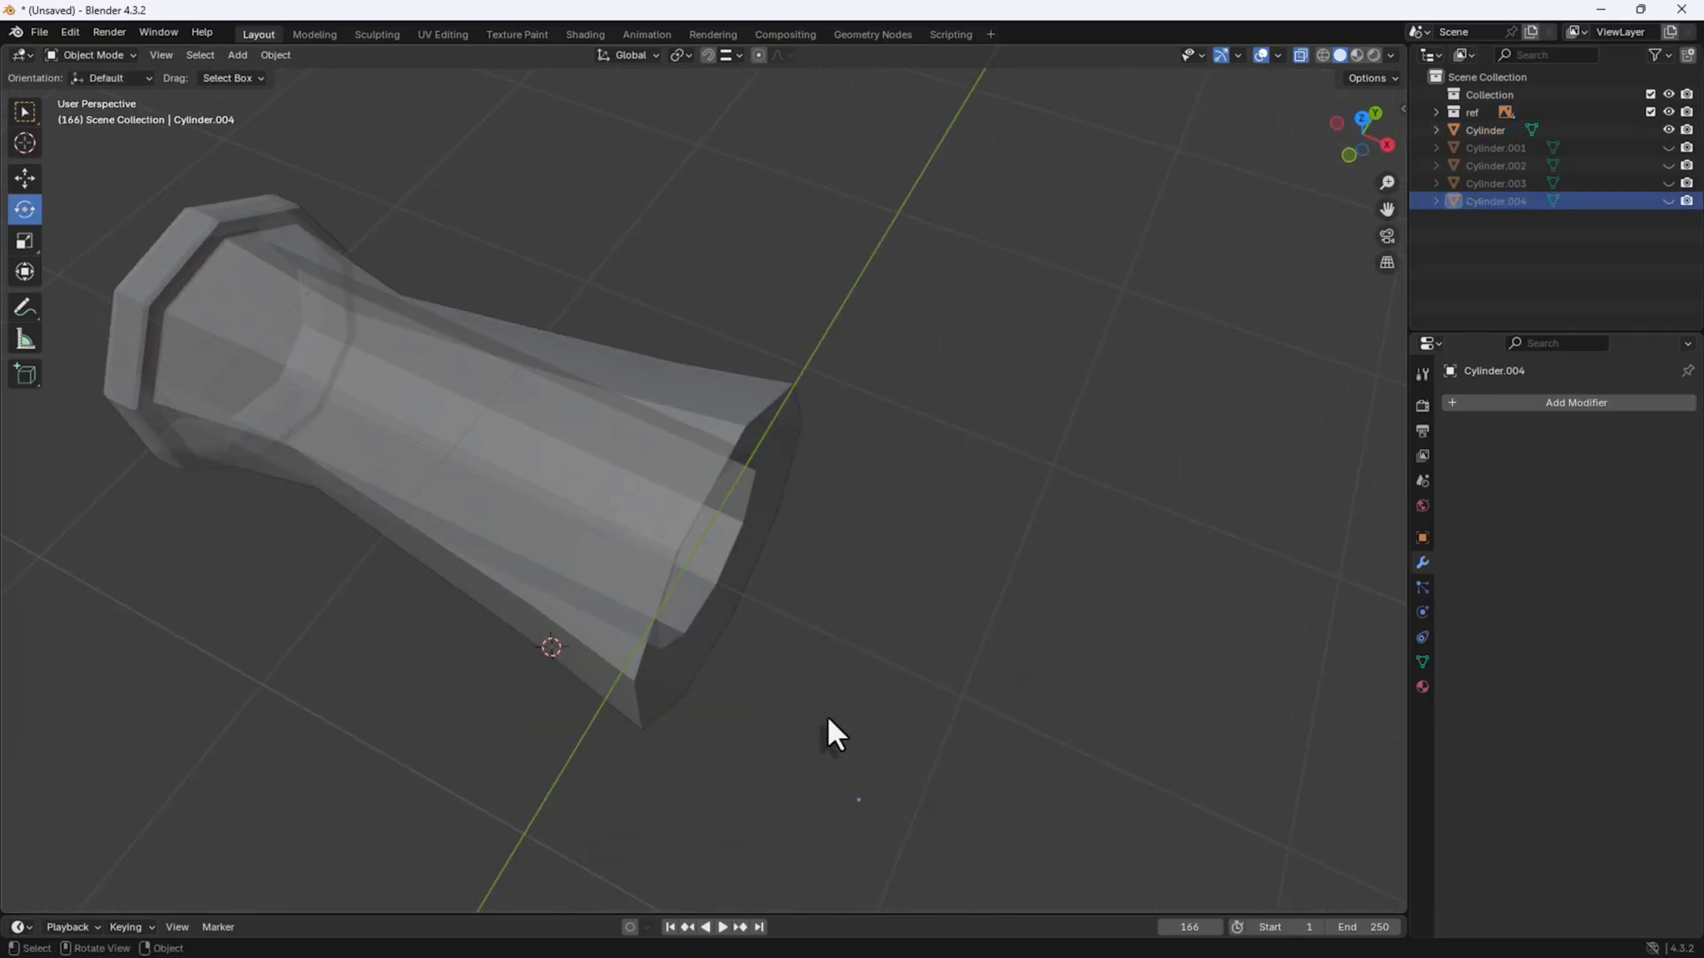
{"action": "middle_click_drag", "start_coordinate": [827, 715], "coordinate": [613, 436]}
{"action": "left_click", "coordinate": [714, 599]}
{"action": "key", "text": "Tab"}
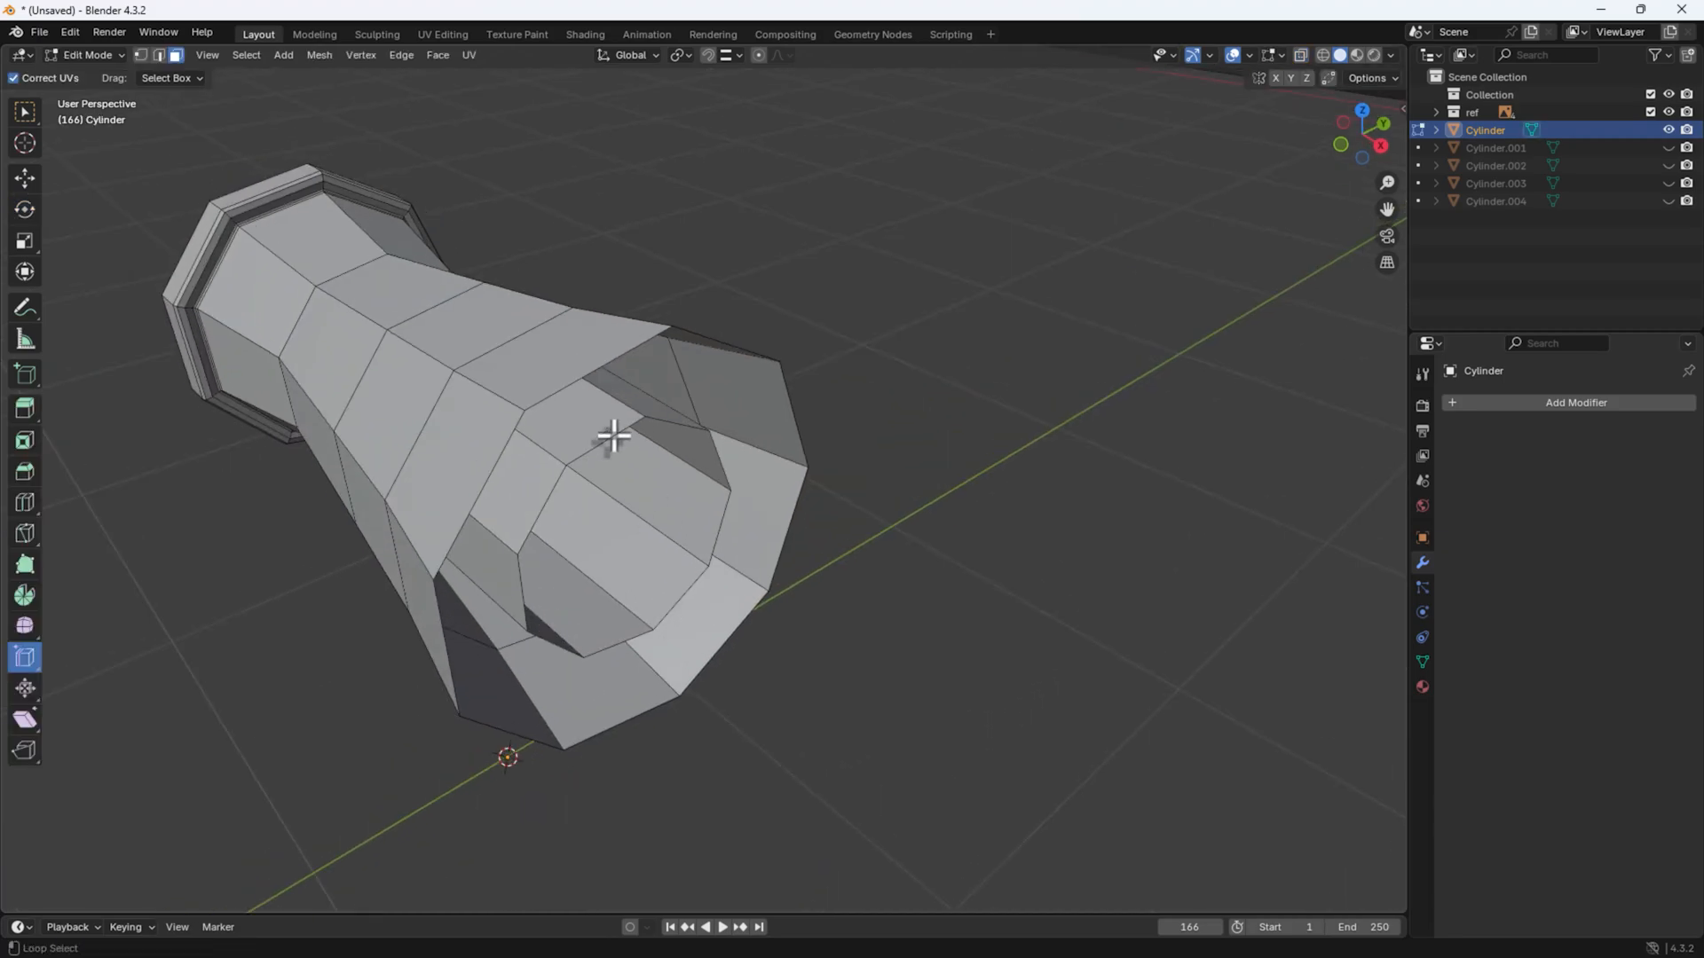
Step: Extrude the inner bore's open rear edge loop and scale it outward to about 1.3
{"action": "left_click", "coordinate": [593, 453], "text": "alt"}
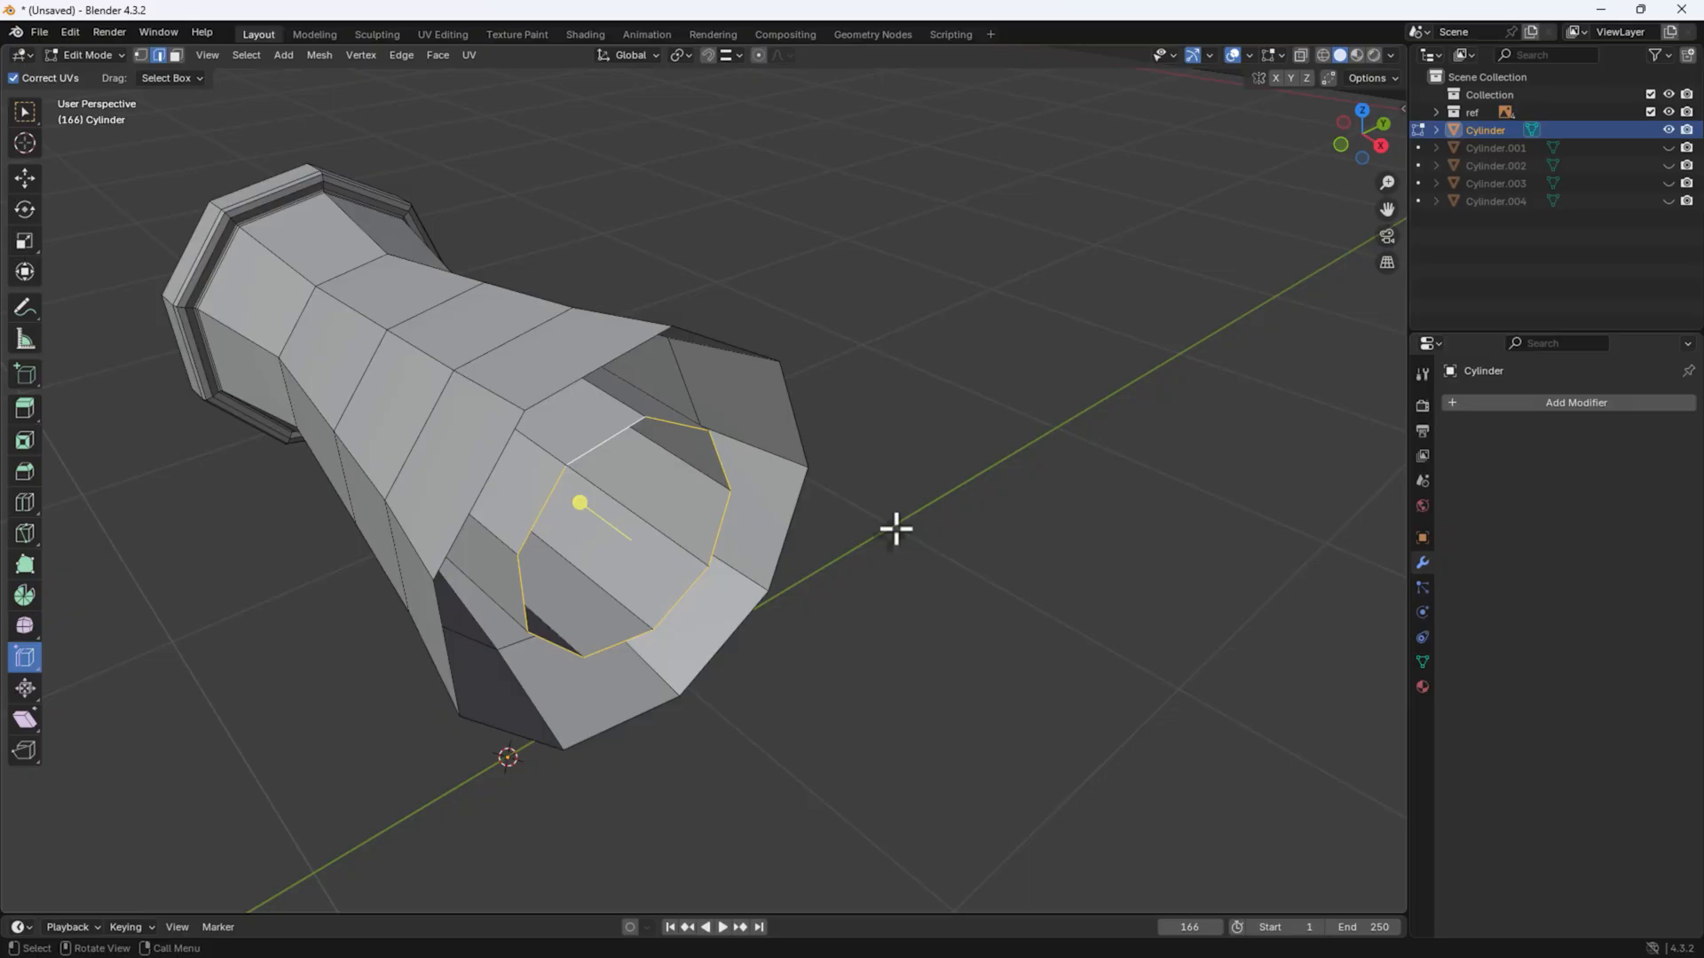
{"action": "key", "text": "e"}
{"action": "key", "text": "s"}
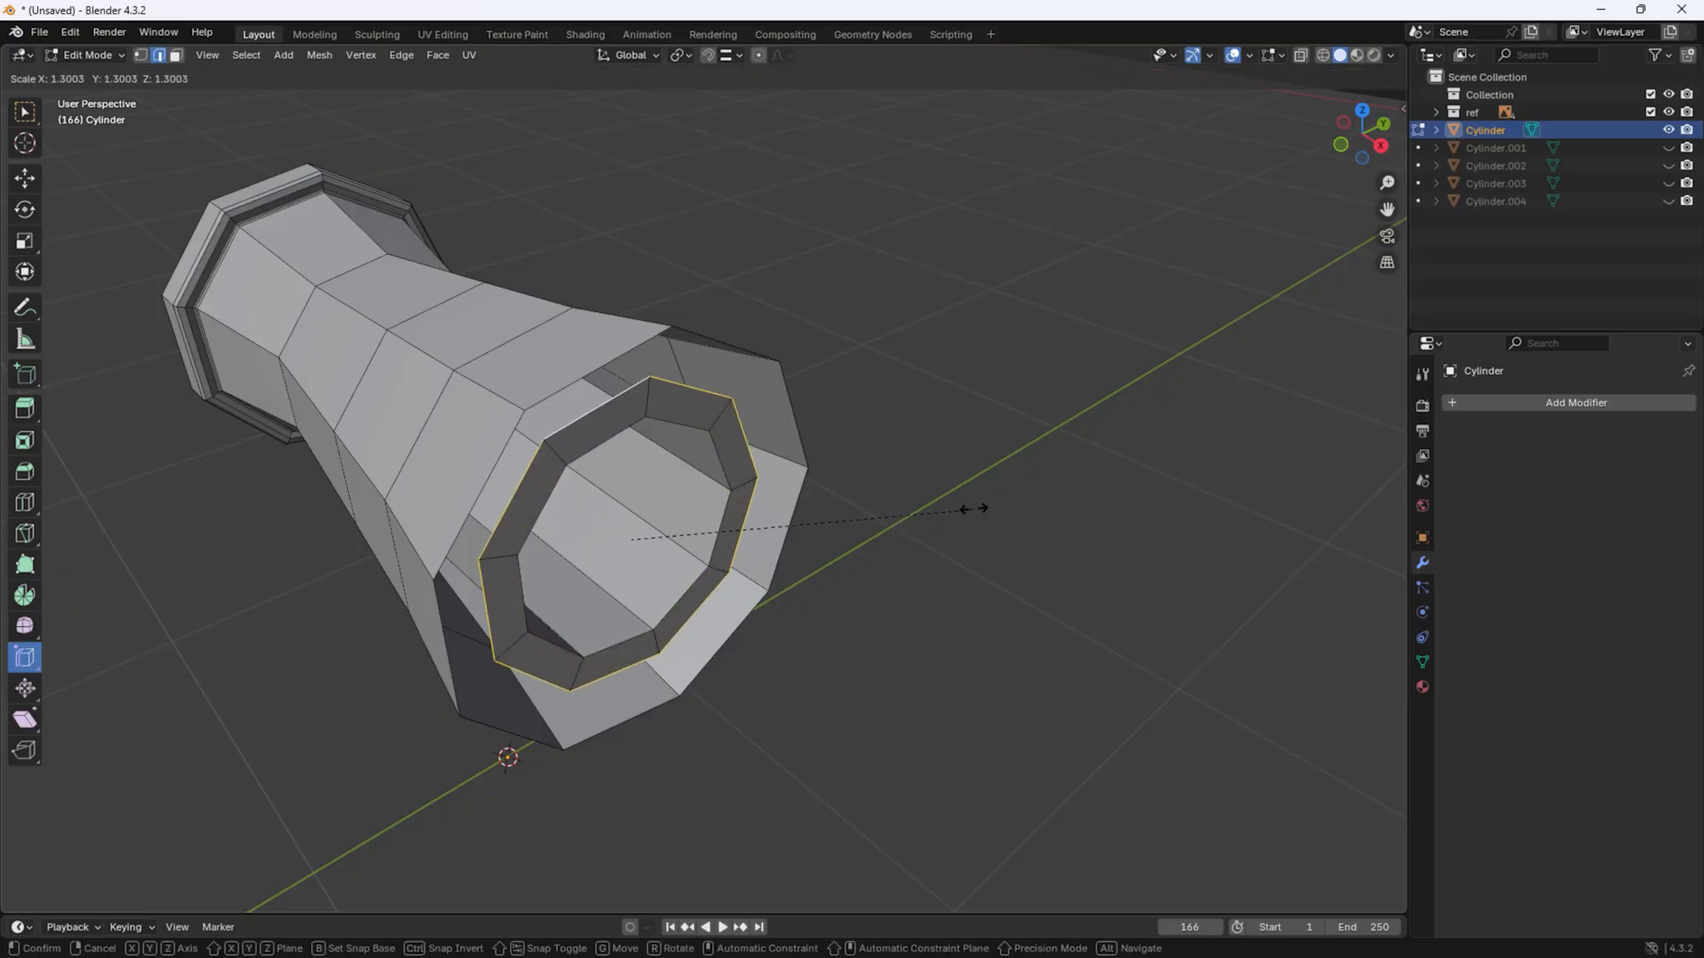
{"action": "left_click", "coordinate": [974, 508]}
Step: Extrude the barrel's outer rear edge loop and scale it inward to form a narrow ring
{"action": "key", "text": "alt+a"}
{"action": "left_click", "coordinate": [586, 371], "text": "alt"}
{"action": "key", "text": "e"}
{"action": "key", "text": "s"}
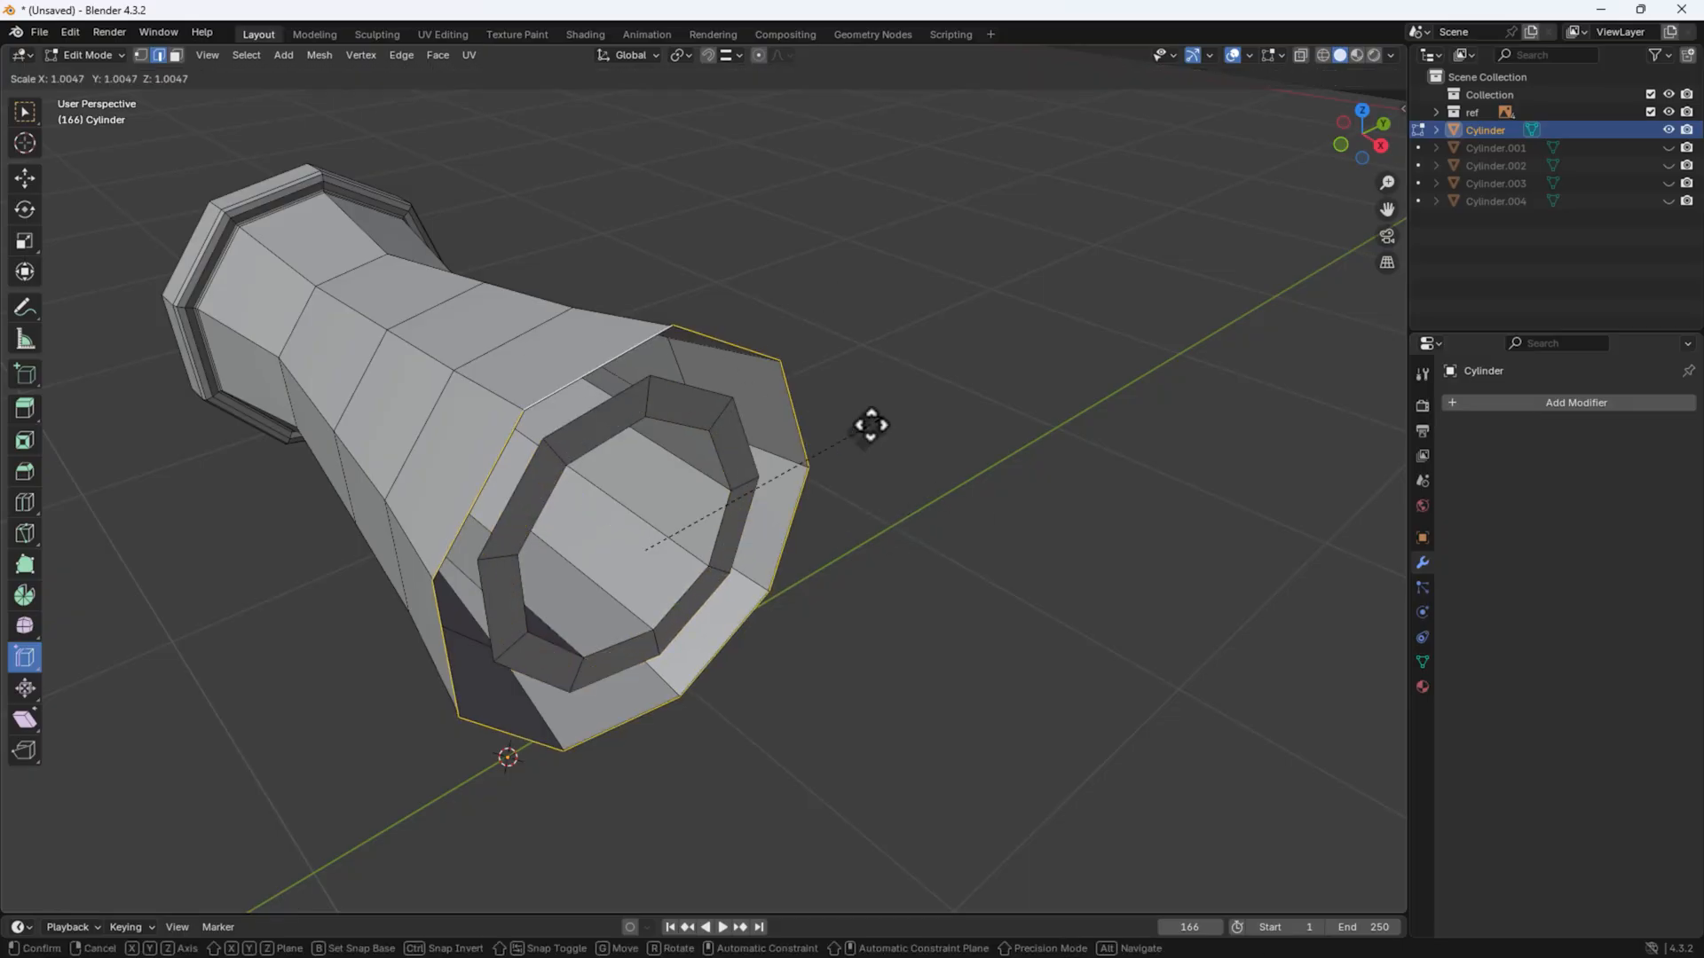
{"action": "left_click", "coordinate": [836, 434]}
Step: Move the inner ring of faces about 0.049 m along X, snapping it flush with the barrel's outer rear rim
{"action": "middle_click_drag", "start_coordinate": [837, 435], "coordinate": [825, 710]}
{"action": "key", "text": "alt+a"}
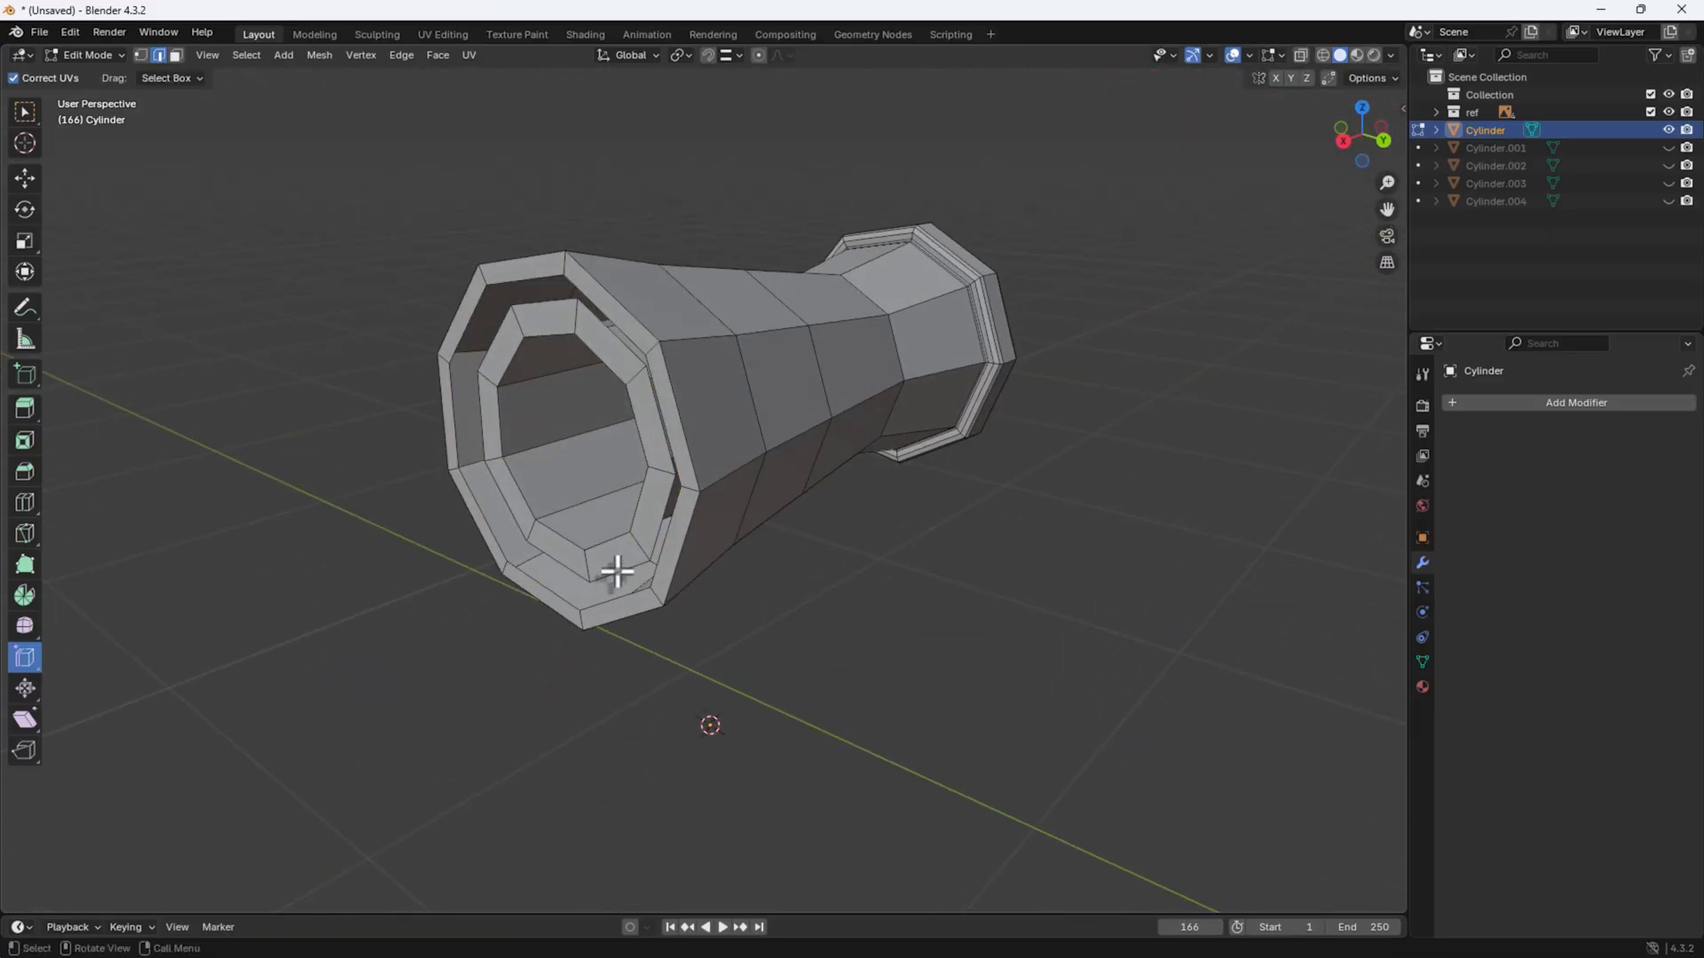
{"action": "left_click", "coordinate": [637, 557], "text": "alt"}
{"action": "middle_click_drag", "start_coordinate": [772, 631], "coordinate": [801, 530], "text": "alt"}
{"action": "key", "text": "alt+z"}
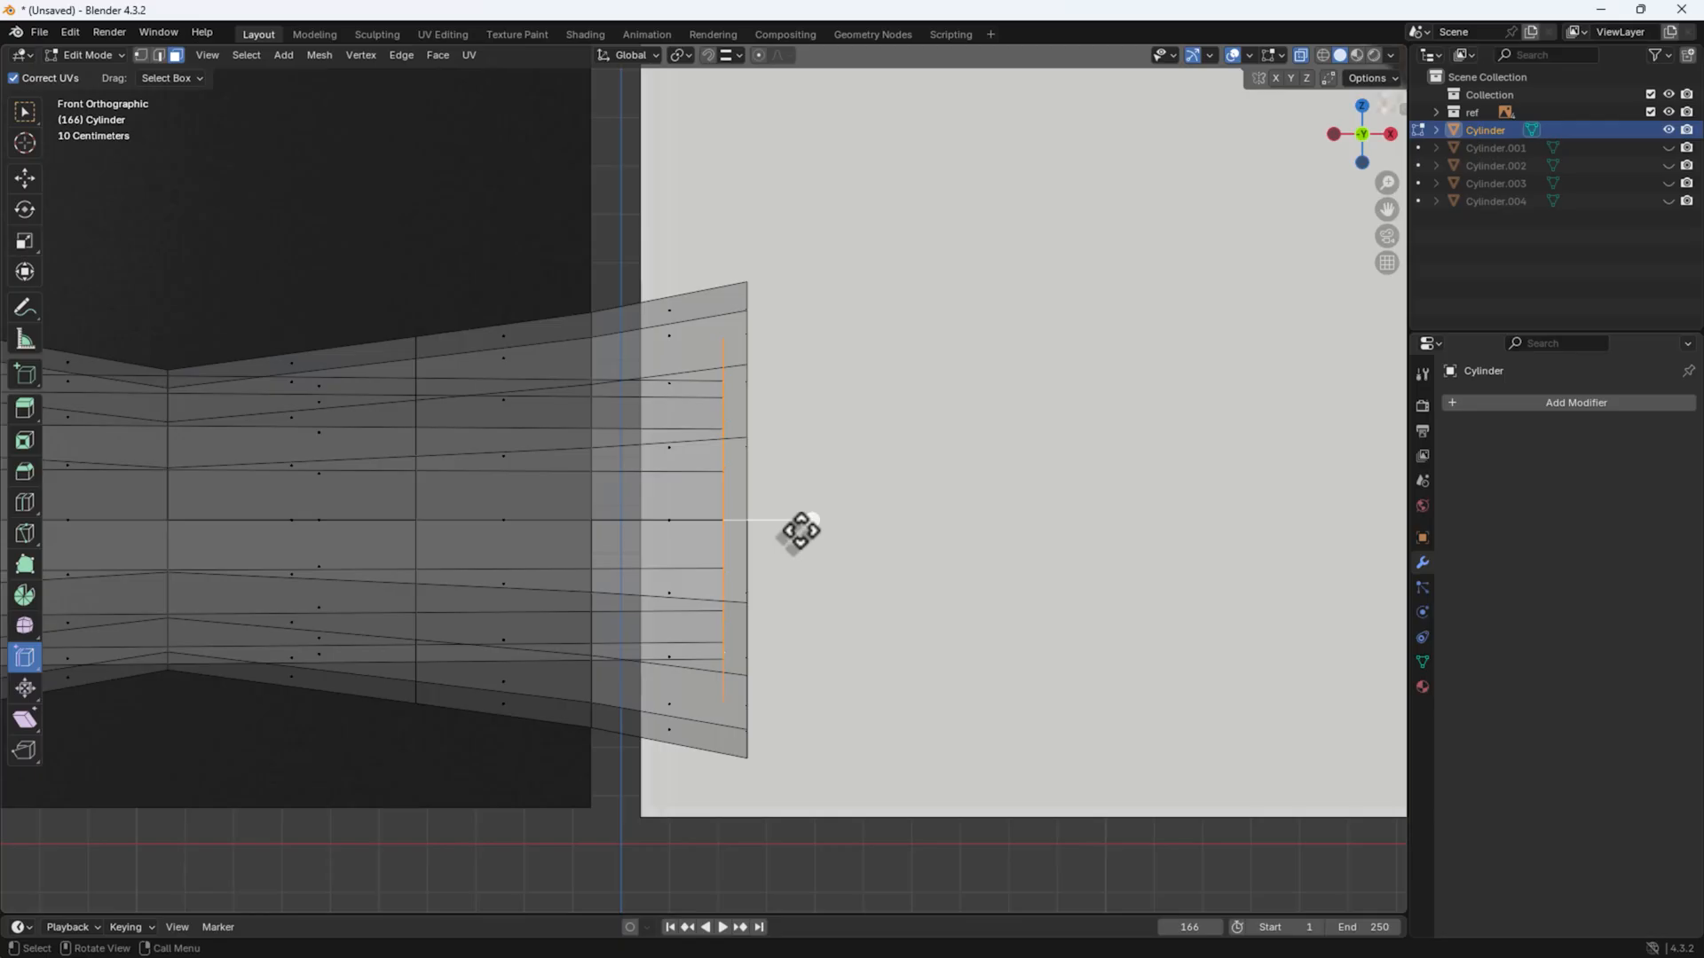
{"action": "key", "text": "shift+space"}
{"action": "key", "text": "g"}
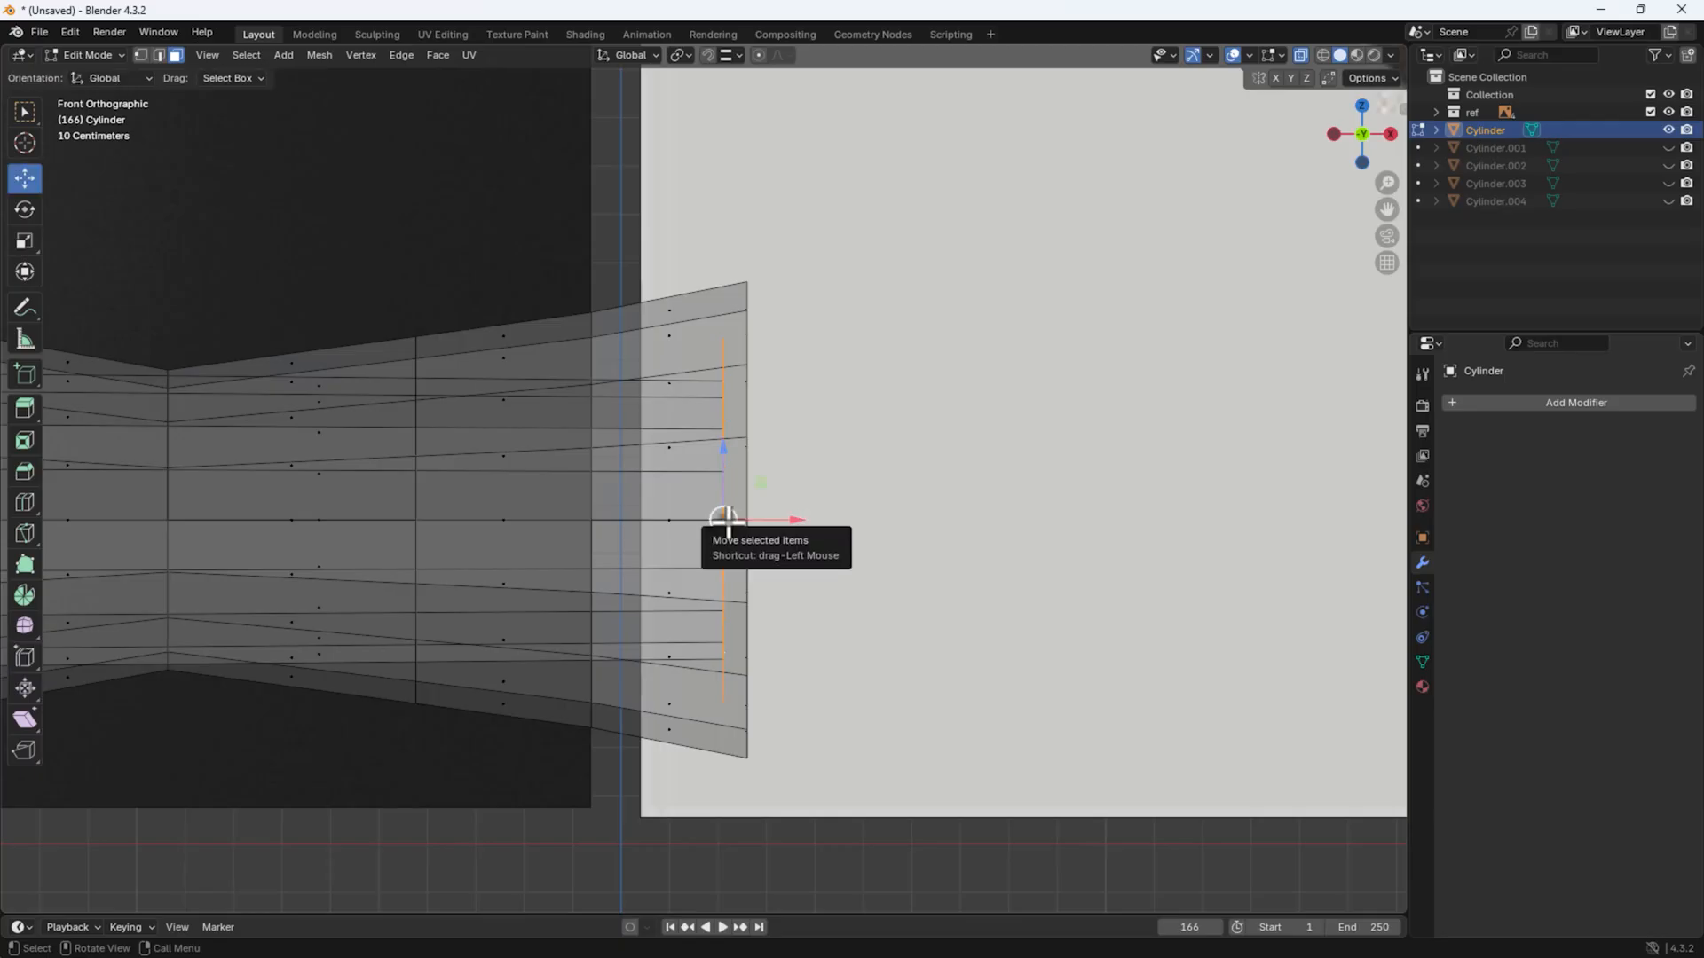
{"action": "middle_click_drag", "start_coordinate": [724, 523], "coordinate": [728, 526]}
{"action": "left_click_drag", "start_coordinate": [724, 528], "coordinate": [775, 468], "text": "ctrl"}
{"action": "key", "text": "x"}
{"action": "left_click", "coordinate": [765, 246]}
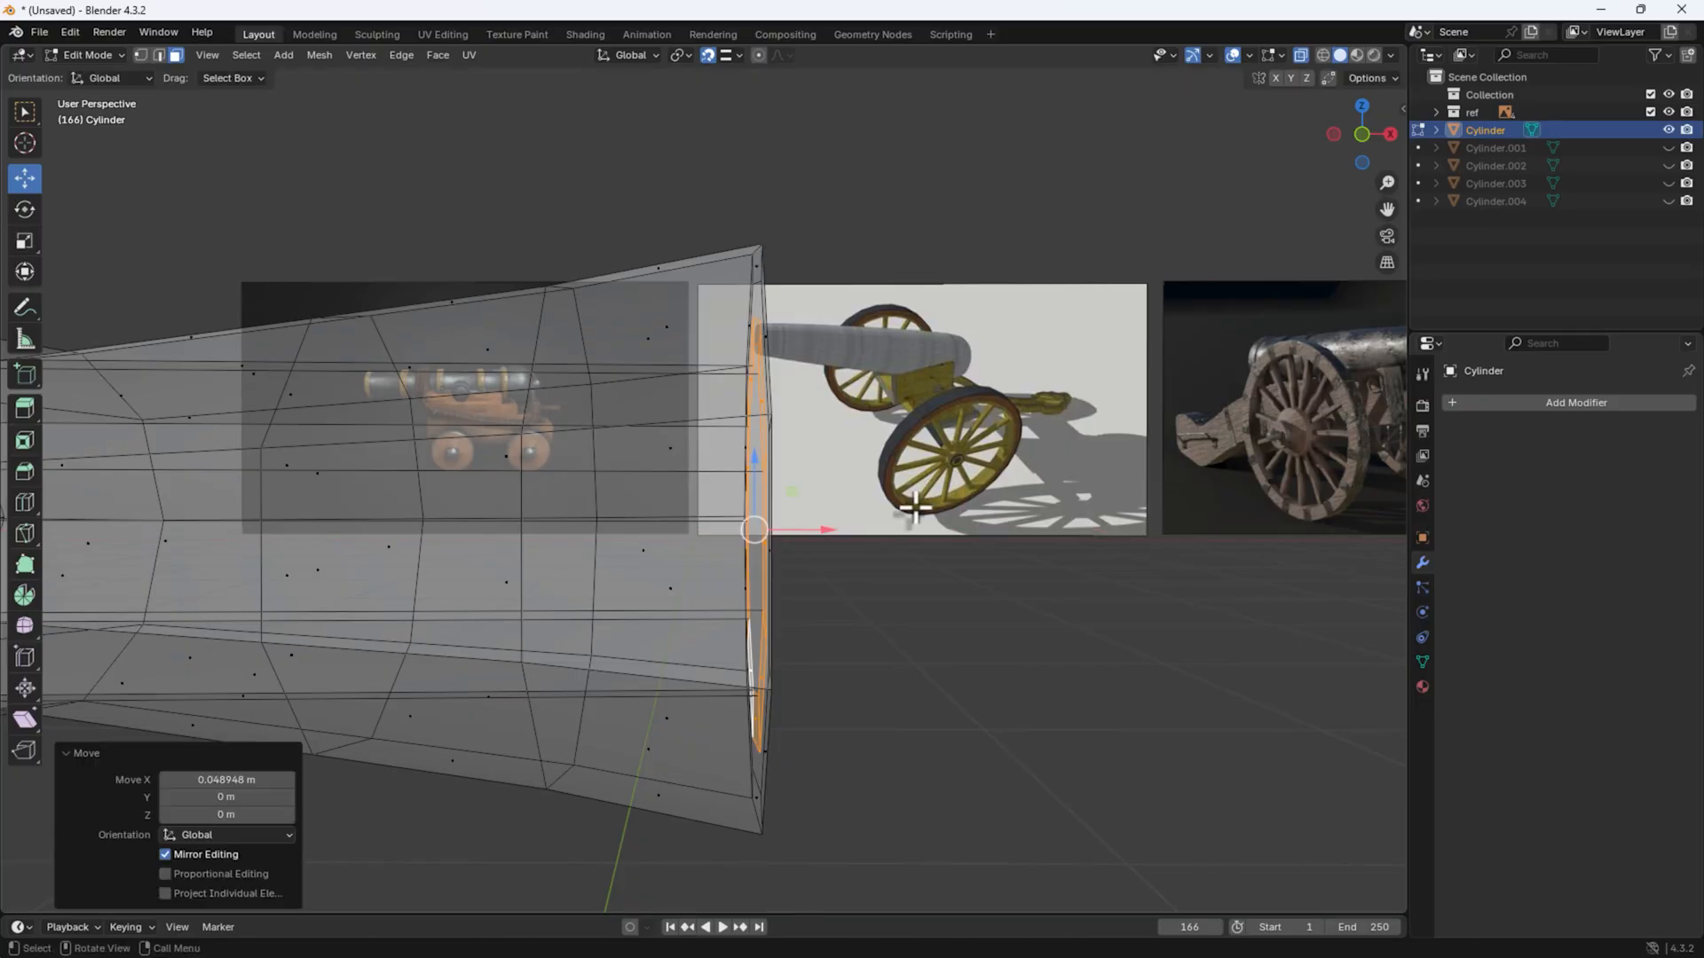
{"action": "middle_click_drag", "start_coordinate": [909, 510], "coordinate": [829, 753]}
{"action": "left_click", "coordinate": [829, 754]}
{"action": "key", "text": "alt+z"}
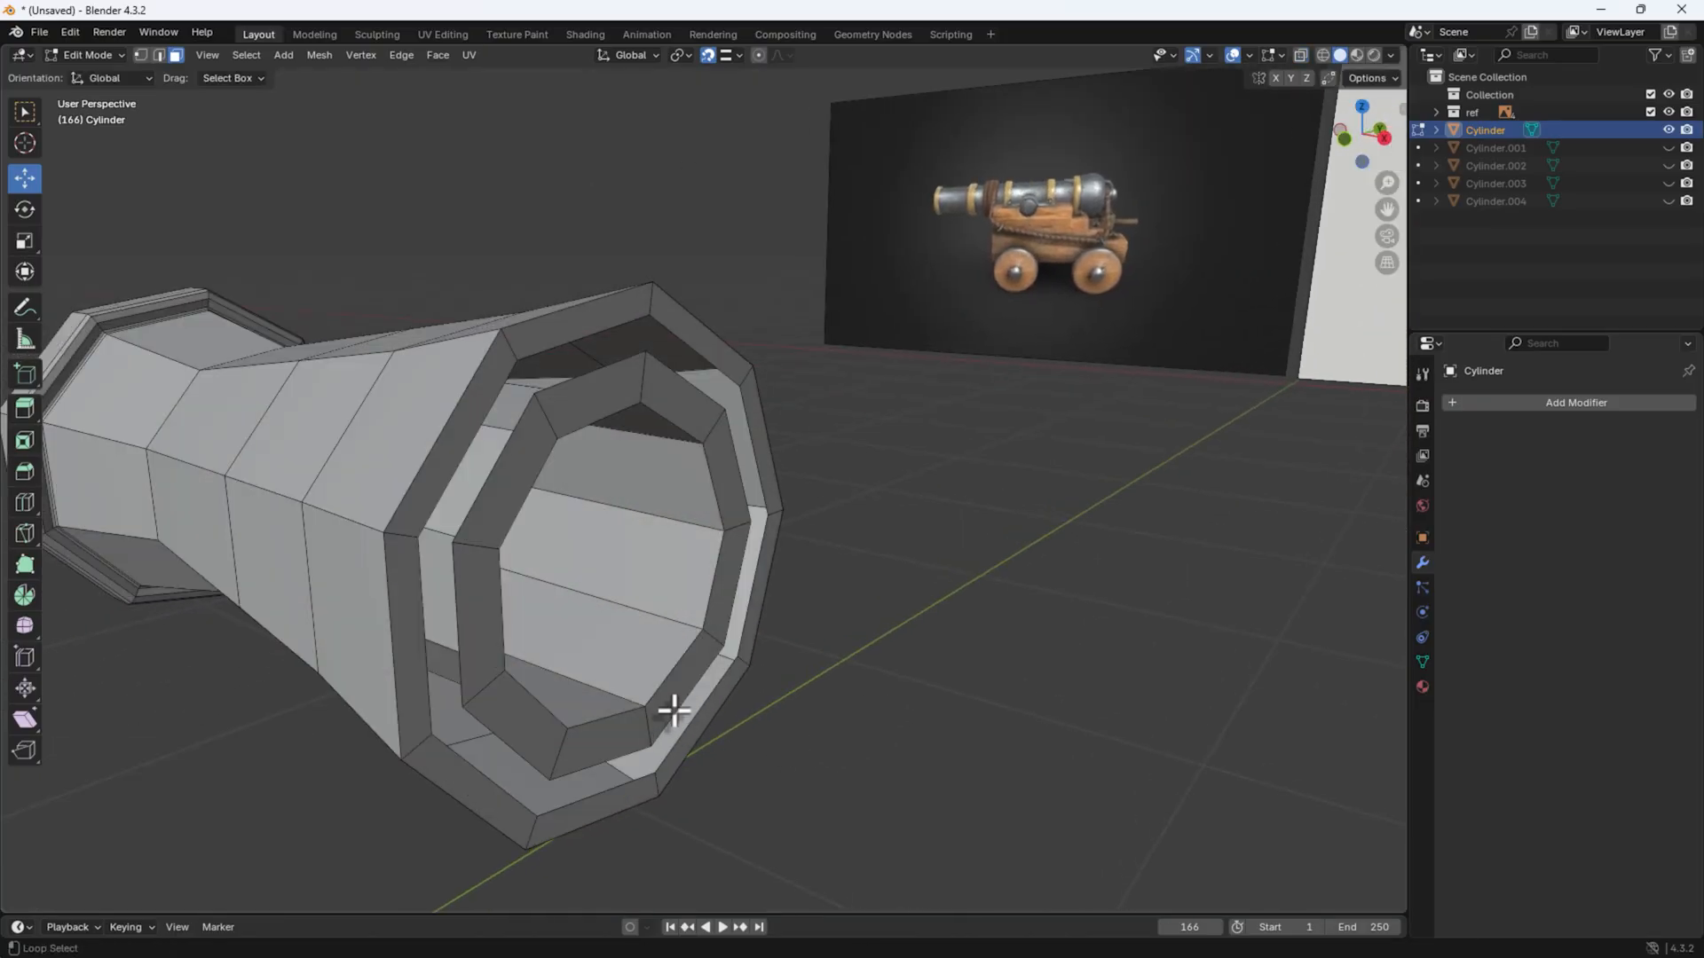
Step: Try to bridge the open edge loops between the barrel's two rear rings
{"action": "left_click", "coordinate": [677, 722], "text": "alt"}
{"action": "left_click", "coordinate": [733, 742], "text": "alt+shift"}
{"action": "right_click", "coordinate": [646, 474]}
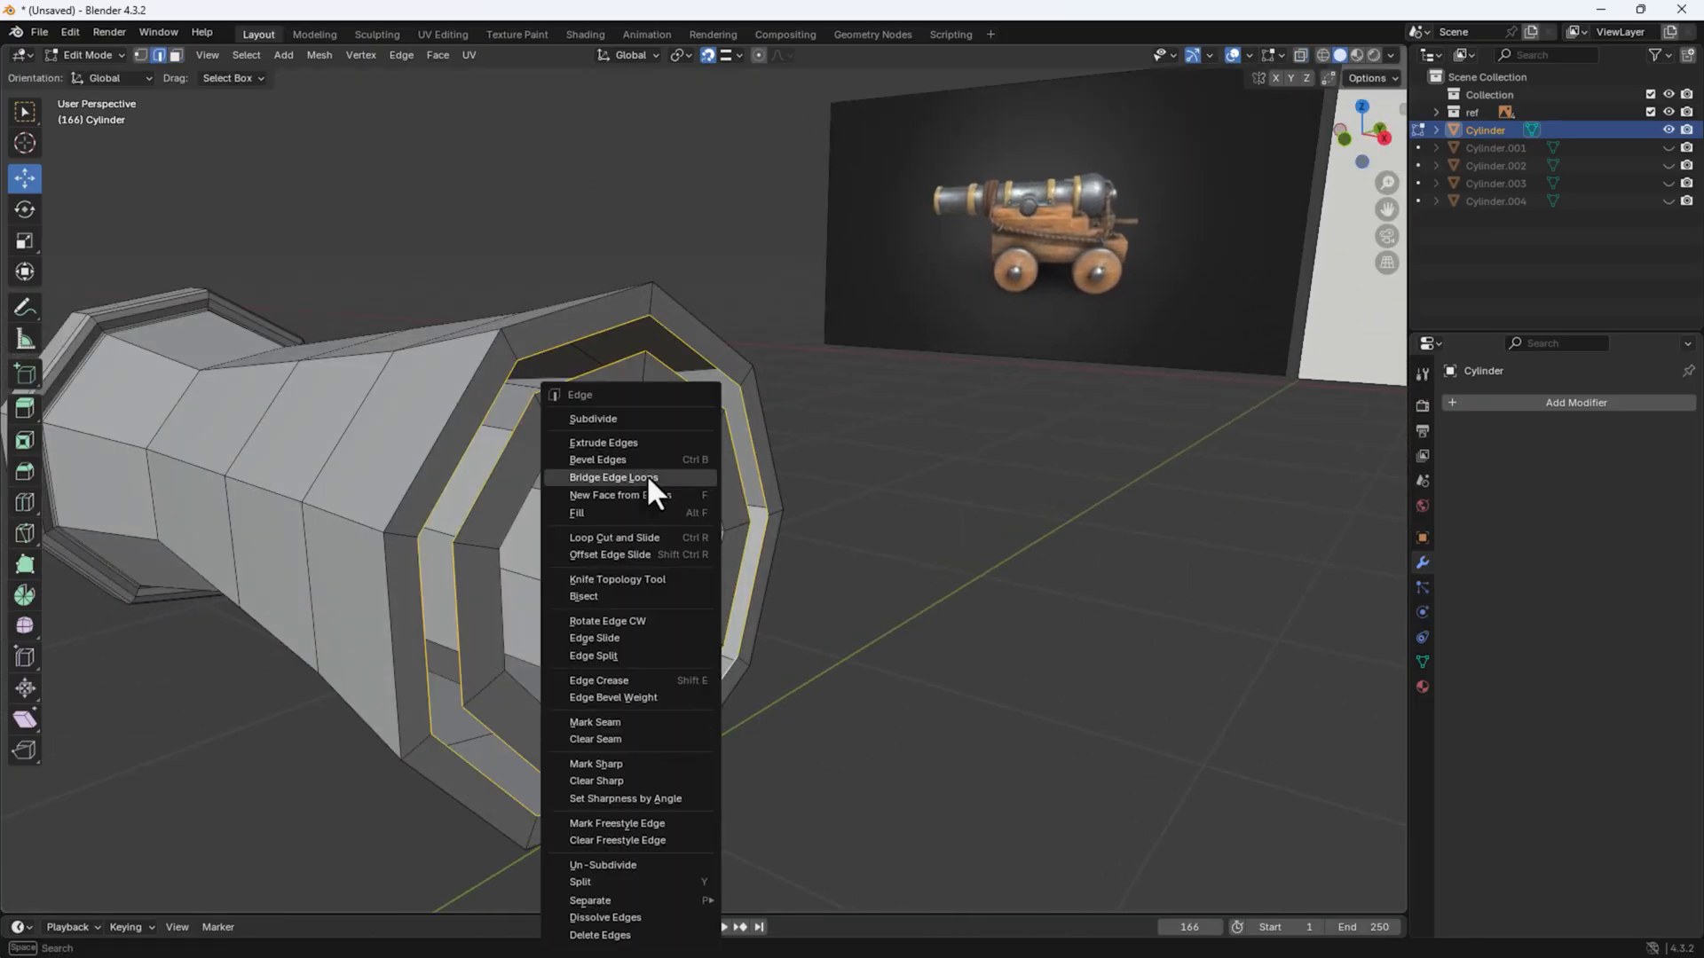
{"action": "left_click", "coordinate": [646, 474]}
{"action": "left_click", "coordinate": [855, 603]}
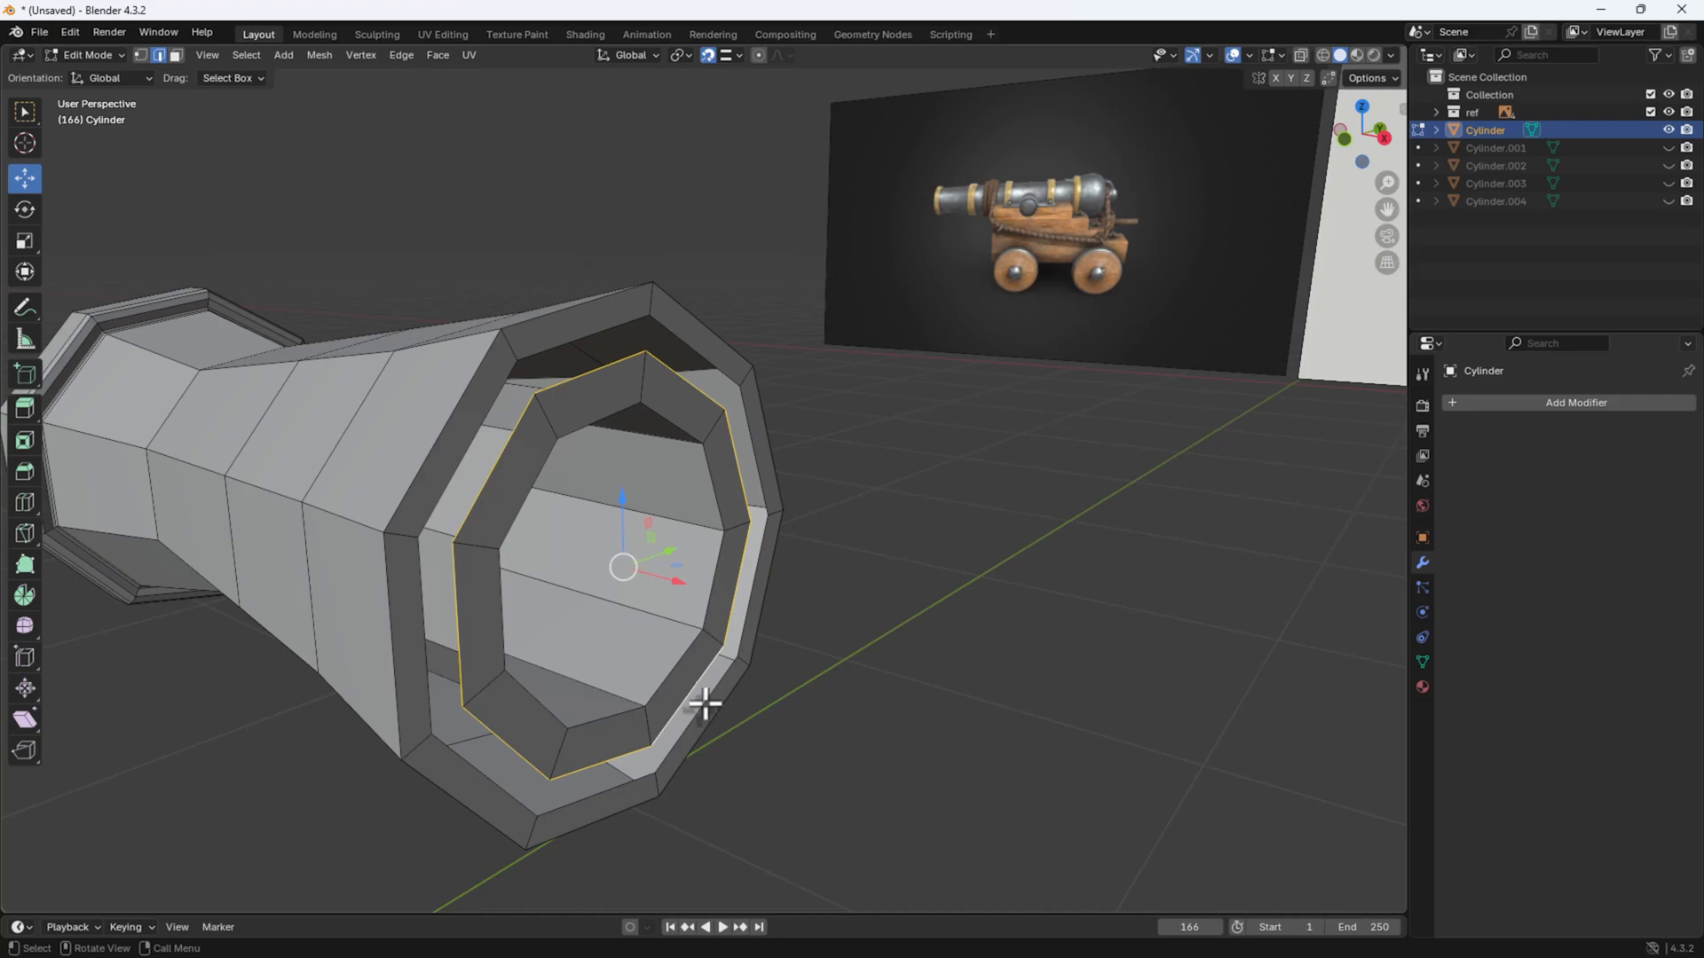
Step: Bridge the inner ring's outer edge loop to the outer ring's inner edge loop to close the rear gap
{"action": "left_click", "coordinate": [705, 704], "text": "alt+shift"}
{"action": "right_click", "coordinate": [705, 717]}
{"action": "left_click", "coordinate": [678, 482]}
{"action": "left_click", "coordinate": [826, 595]}
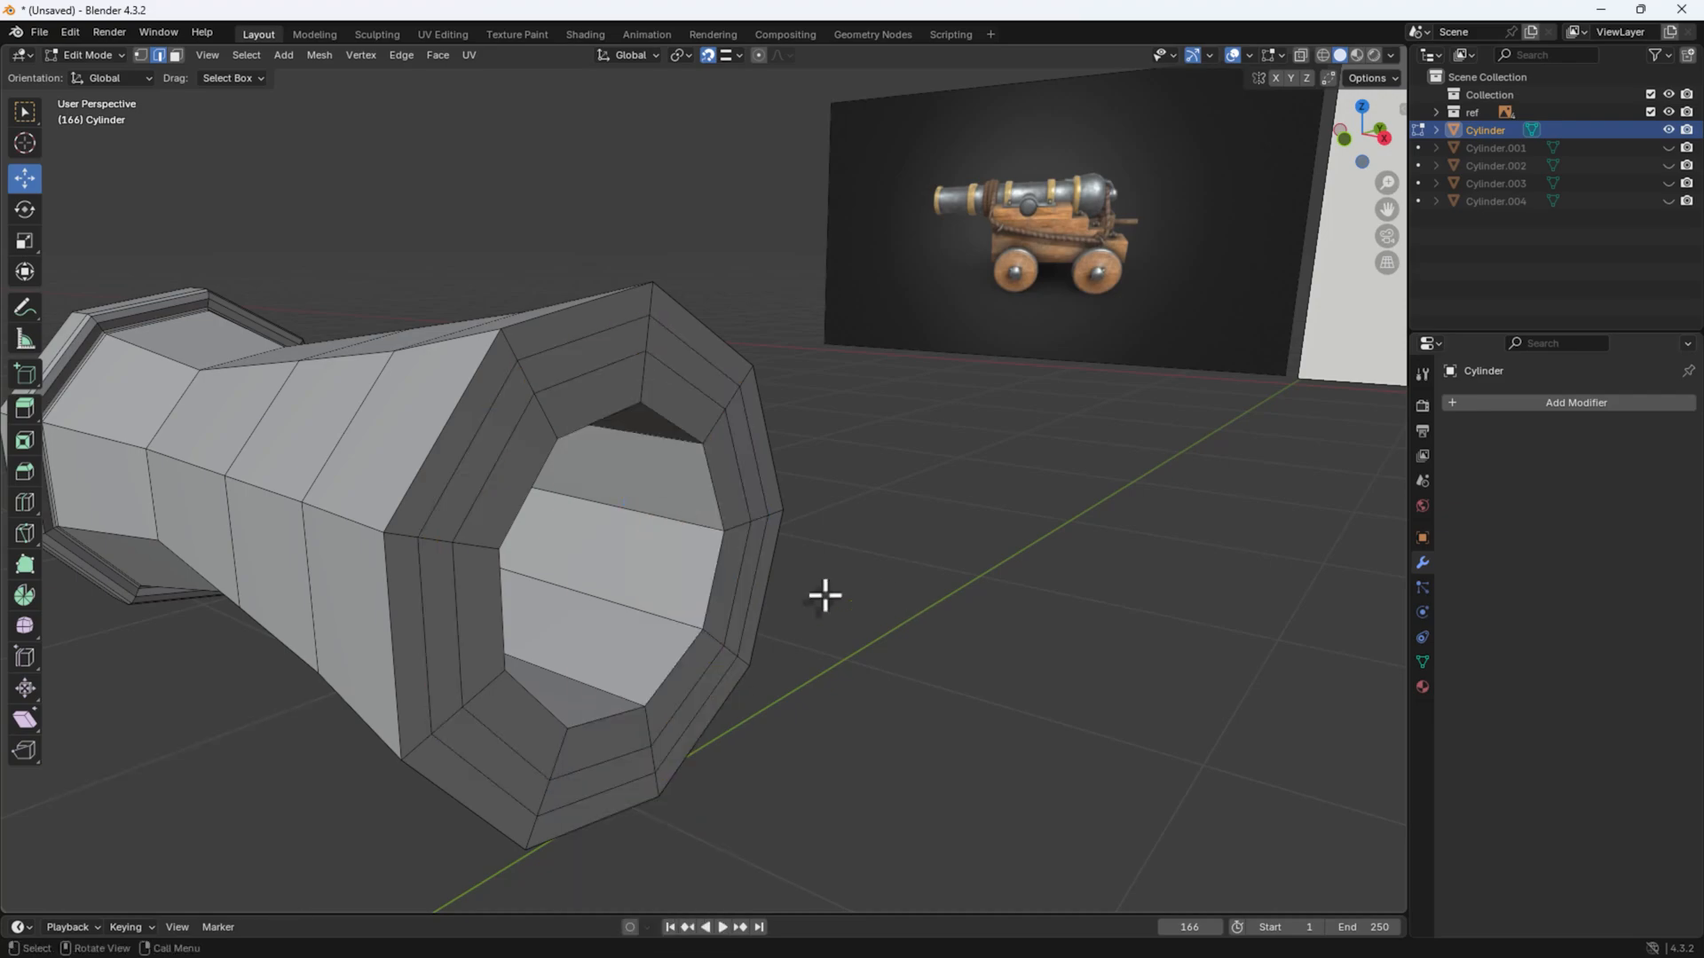
Step: Dissolve the outer of the two intermediate edge loops on the barrel's rear face
{"action": "left_click", "coordinate": [569, 352], "text": "alt"}
{"action": "key", "text": "x"}
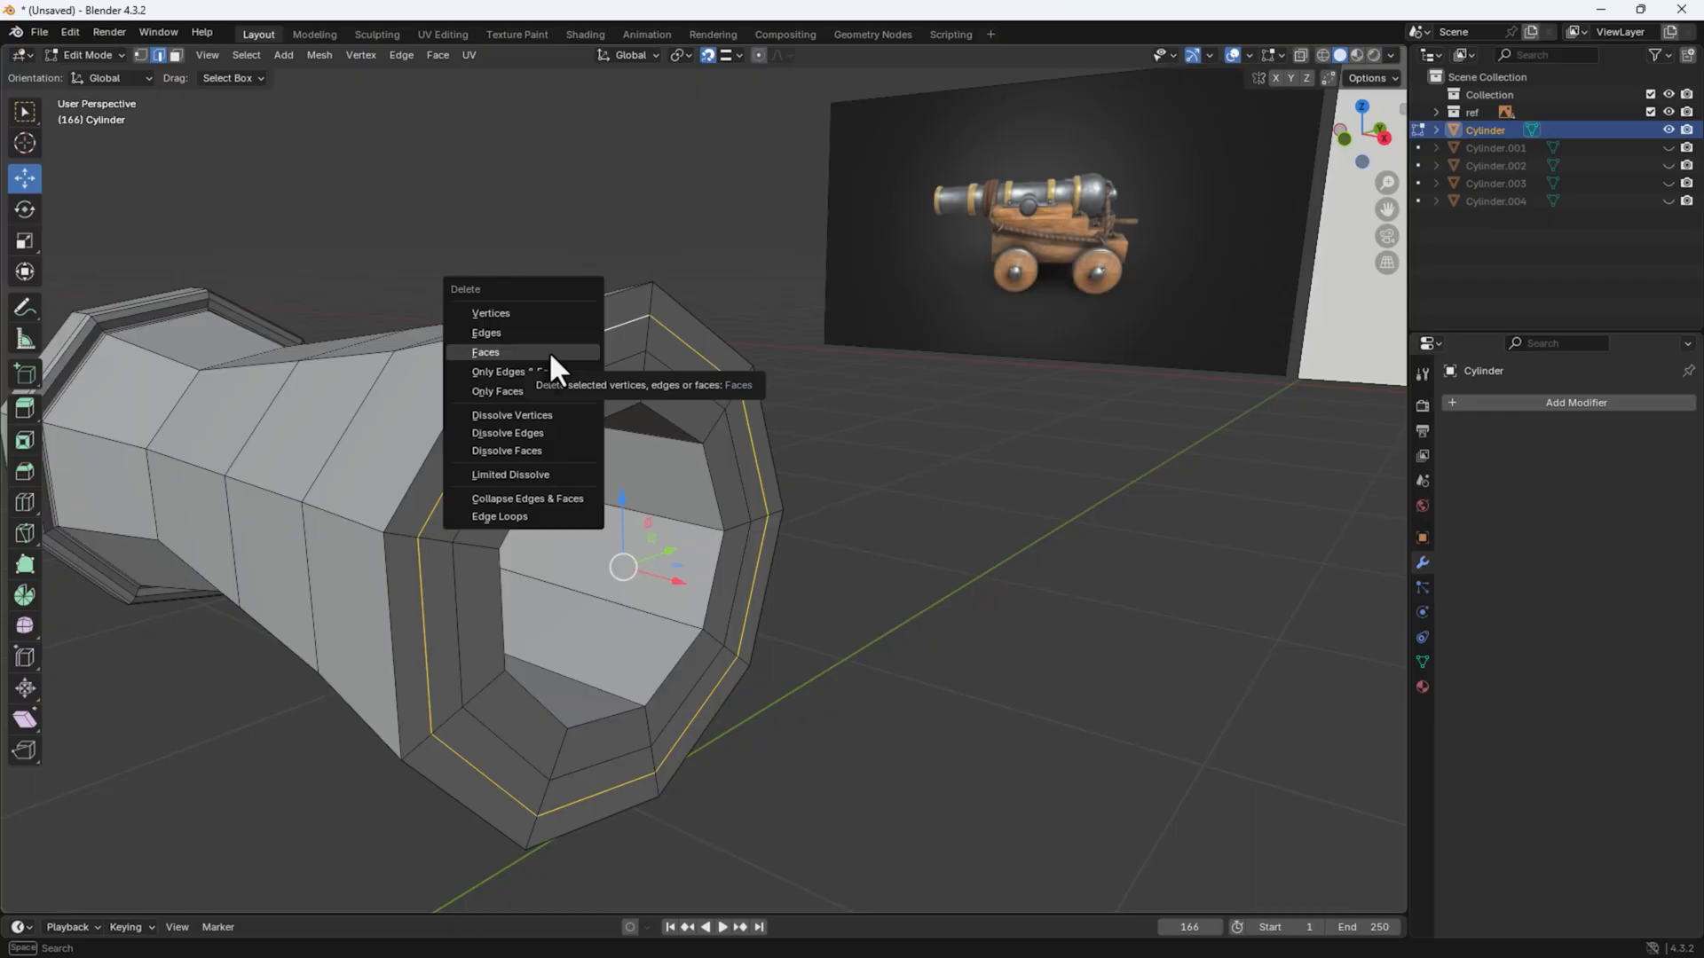
{"action": "left_click", "coordinate": [541, 433]}
{"action": "middle_click_drag", "start_coordinate": [574, 445], "coordinate": [727, 470]}
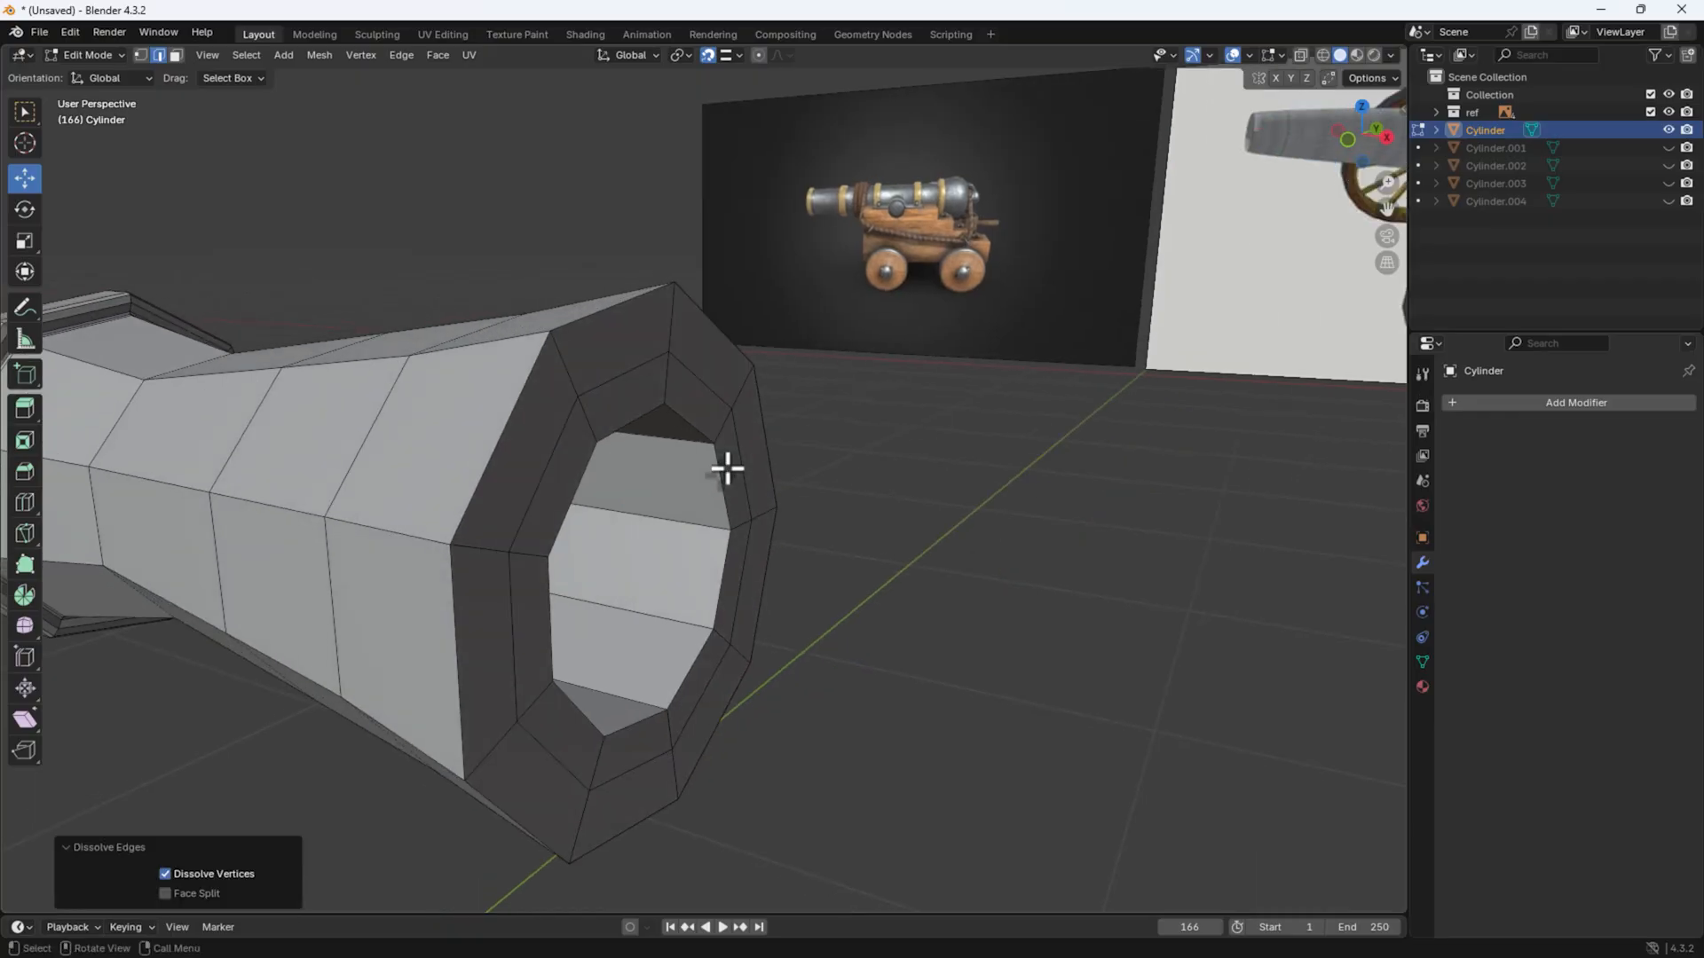
{"action": "scroll", "coordinate": [756, 465], "scroll_direction": "down", "scroll_amount": 4}
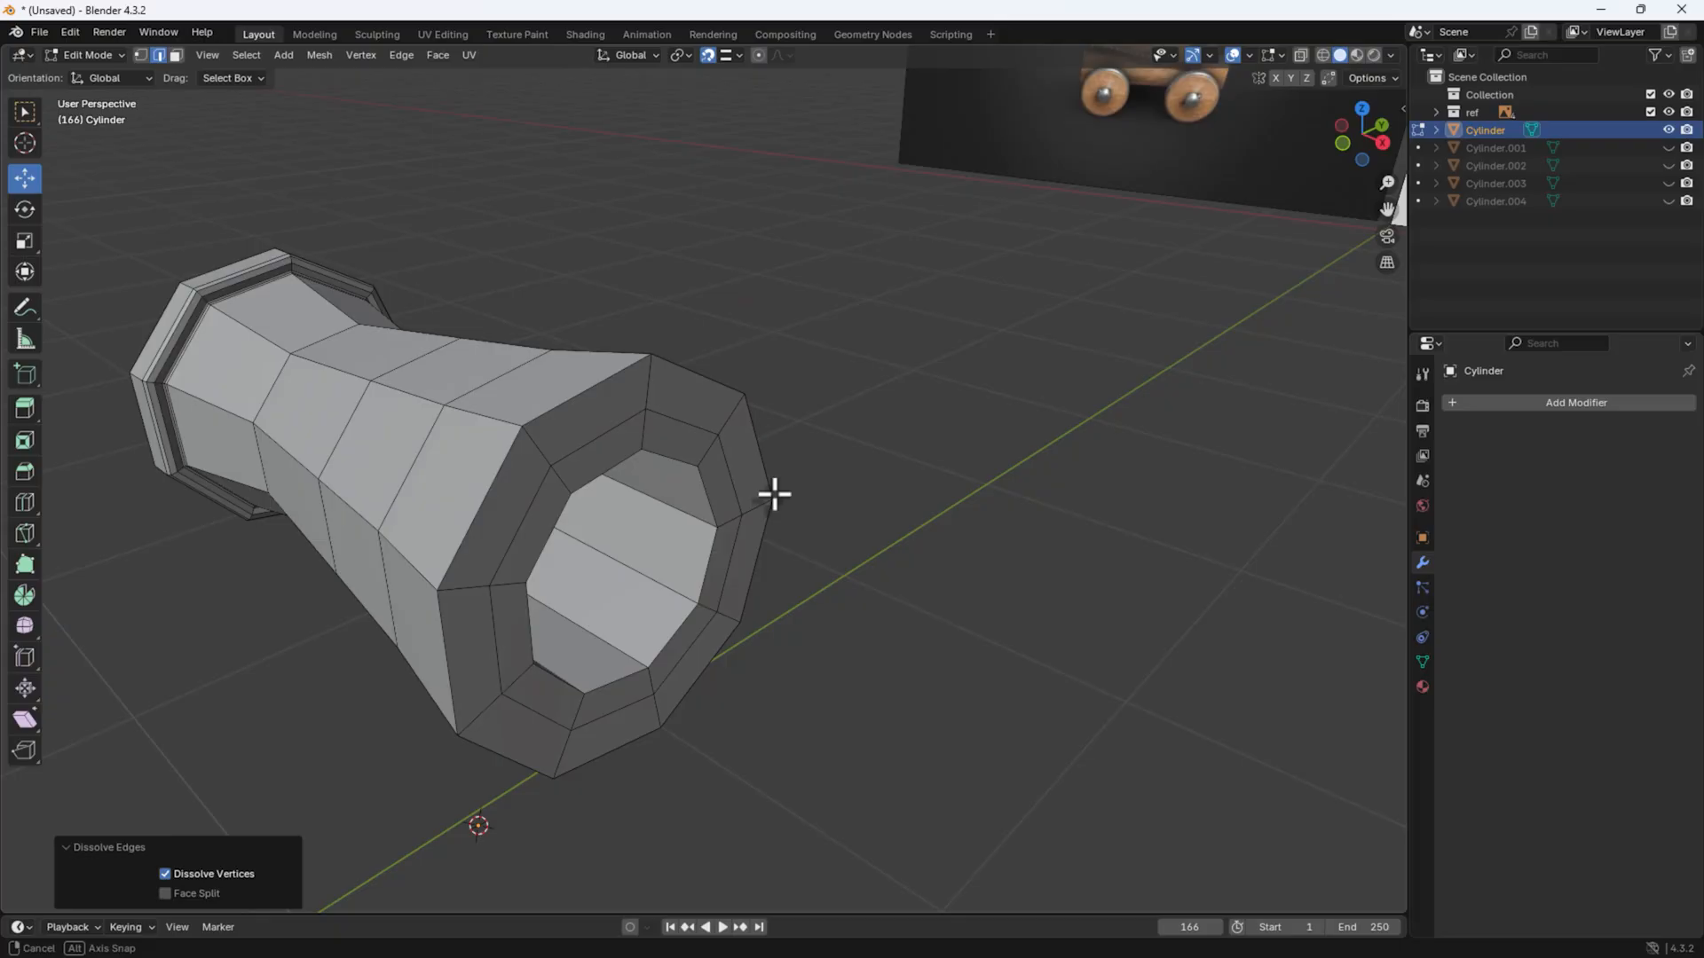
Step: Unhide the breech and the three barrel bands, and return to Object Mode
{"action": "left_click", "coordinate": [1669, 147]}
{"action": "left_click", "coordinate": [1669, 147]}
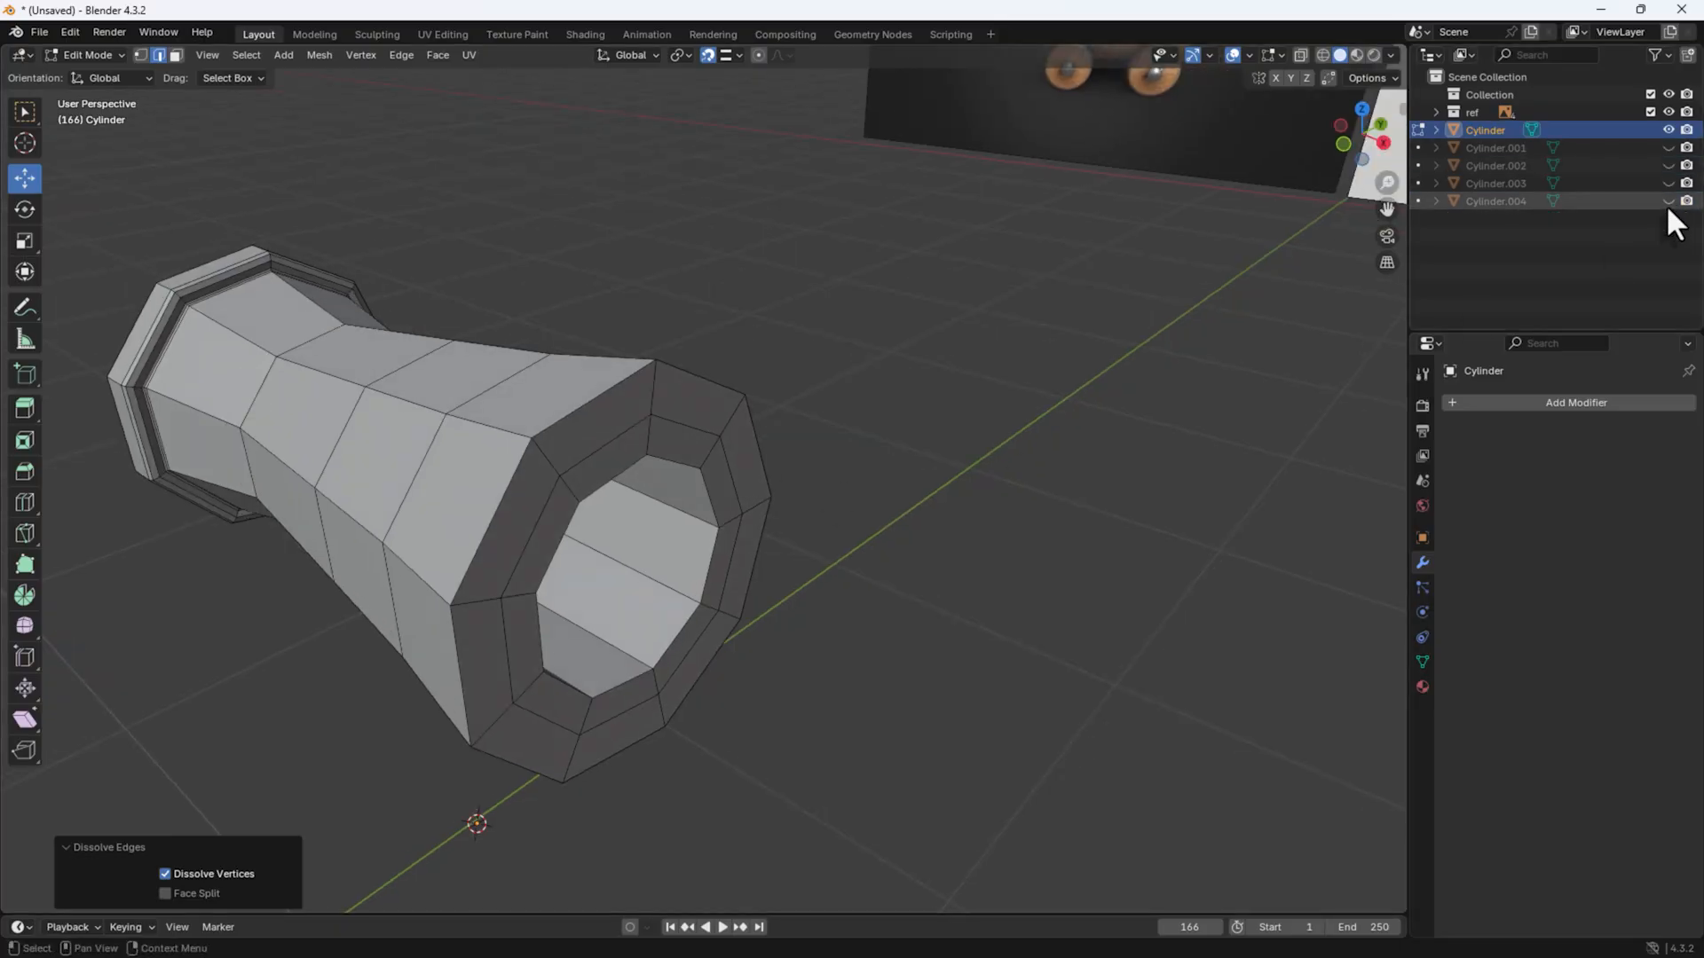
{"action": "left_click", "coordinate": [1667, 201]}
{"action": "scroll", "coordinate": [852, 399], "scroll_direction": "up", "scroll_amount": 3}
{"action": "mouse_move", "coordinate": [852, 399]}
{"action": "middle_mouse_down"}
{"action": "mouse_move", "coordinate": [869, 394]}
{"action": "mouse_move", "coordinate": [828, 396]}
{"action": "mouse_move", "coordinate": [871, 399]}
{"action": "middle_mouse_up"}
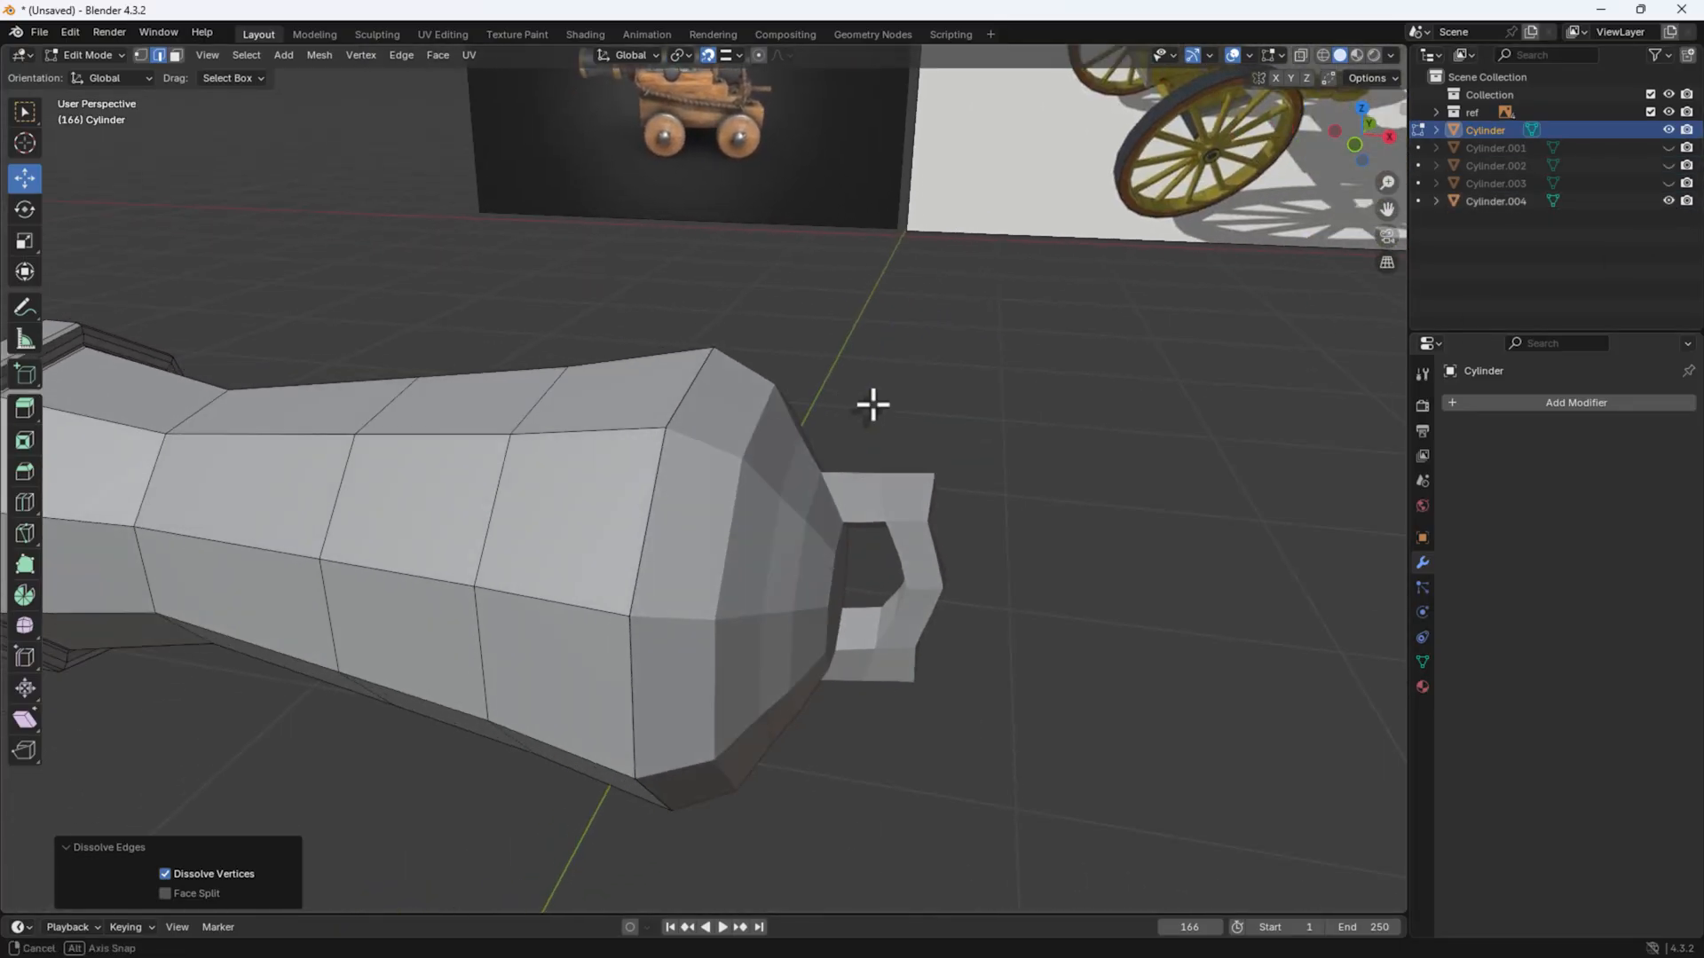
{"action": "left_click", "coordinate": [1669, 183]}
{"action": "left_click", "coordinate": [1669, 165]}
{"action": "left_click", "coordinate": [1669, 148]}
{"action": "key", "text": "Tab"}
{"action": "scroll", "coordinate": [927, 504], "scroll_direction": "down", "scroll_amount": 5}
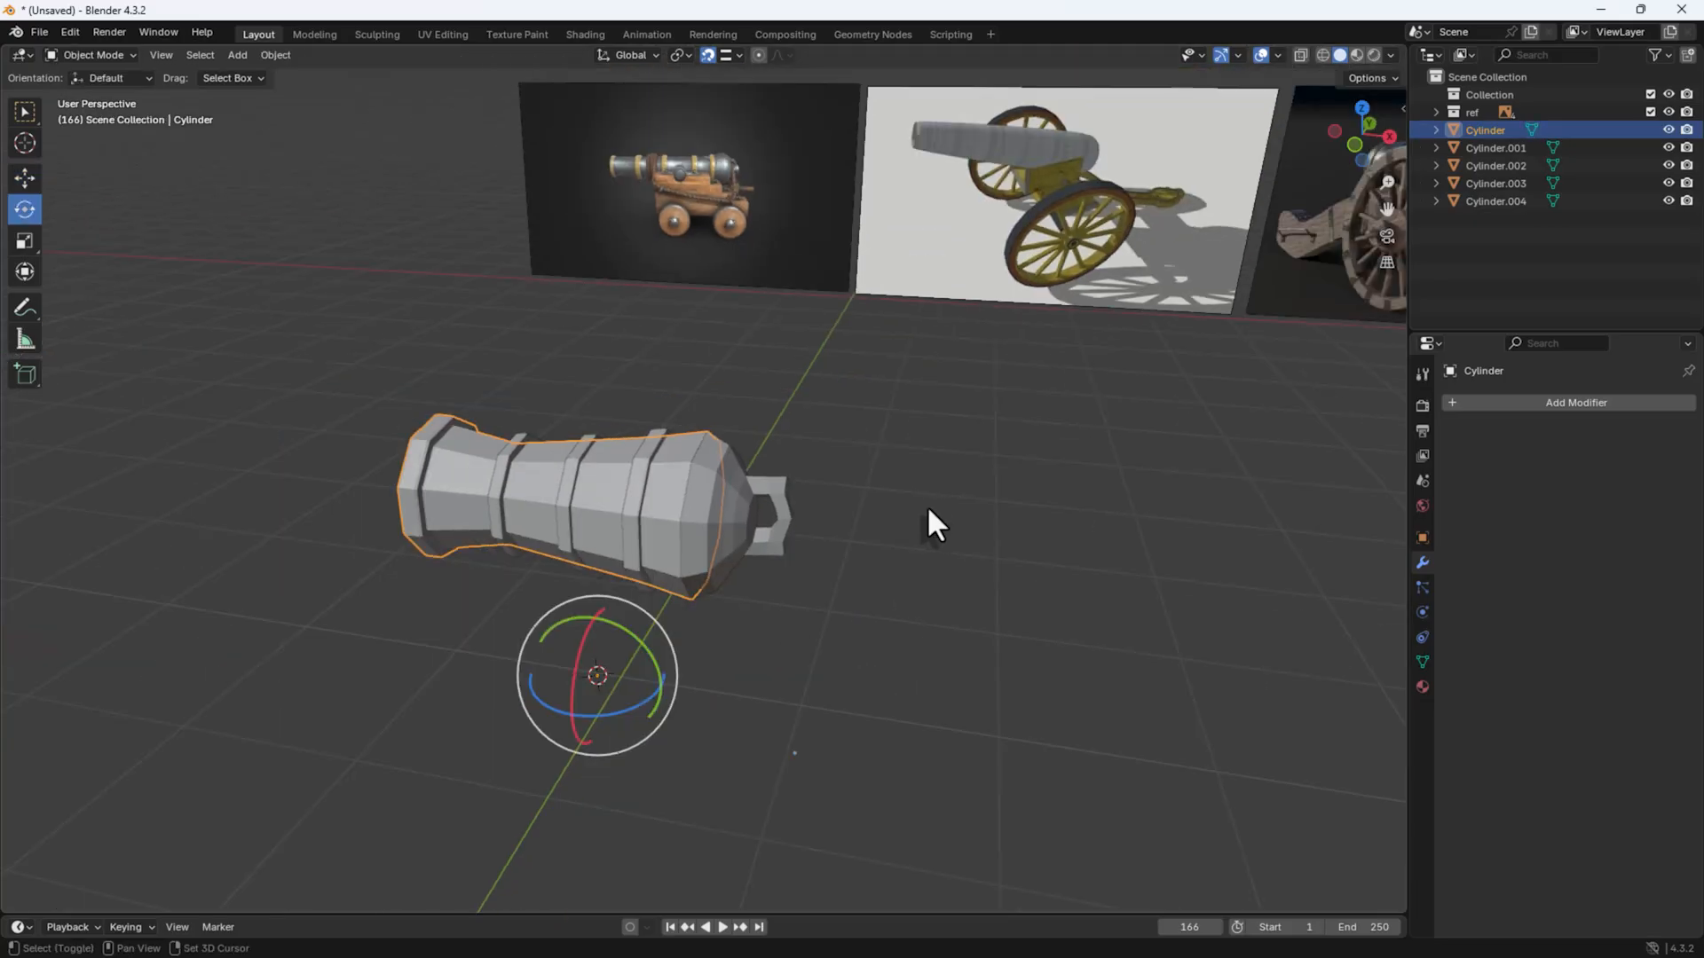
Step: Add a level 2 Subdivision Surface modifier to the barrel, the breech and the three bands
{"action": "left_click_drag", "start_coordinate": [1035, 407], "coordinate": [385, 656]}
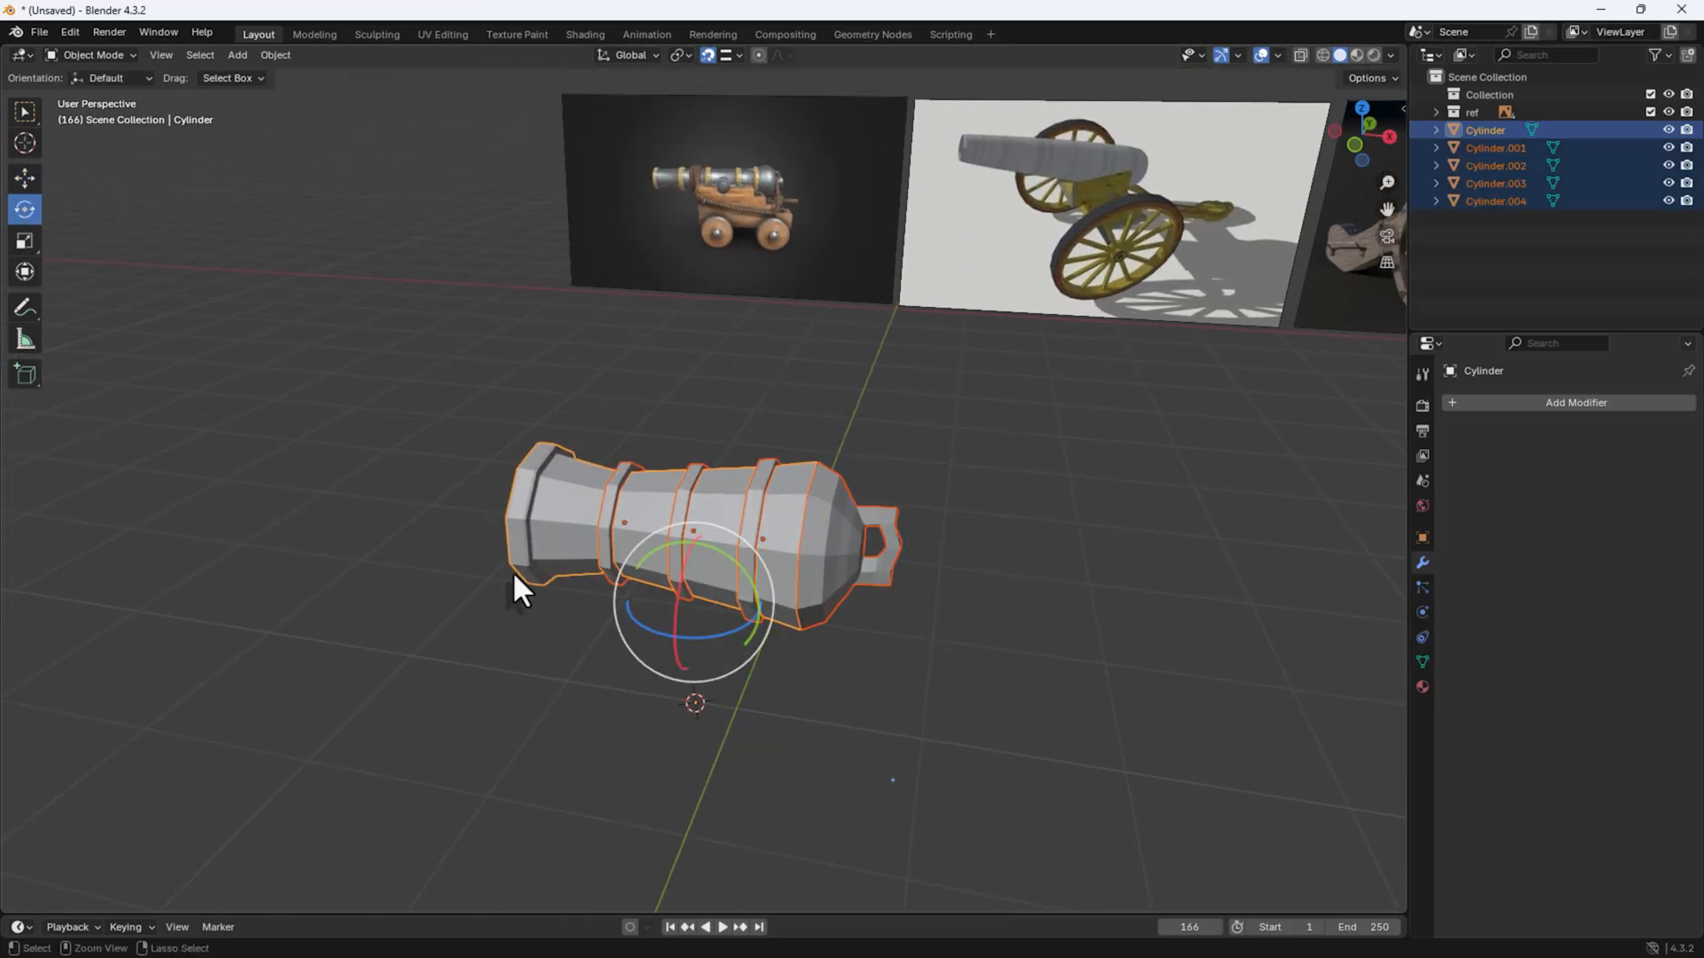
{"action": "key", "text": "ctrl+2"}
{"action": "left_click", "coordinate": [869, 582]}
{"action": "middle_click_drag", "start_coordinate": [870, 582], "coordinate": [868, 545]}
{"action": "scroll", "coordinate": [868, 545], "scroll_direction": "up", "scroll_amount": 3}
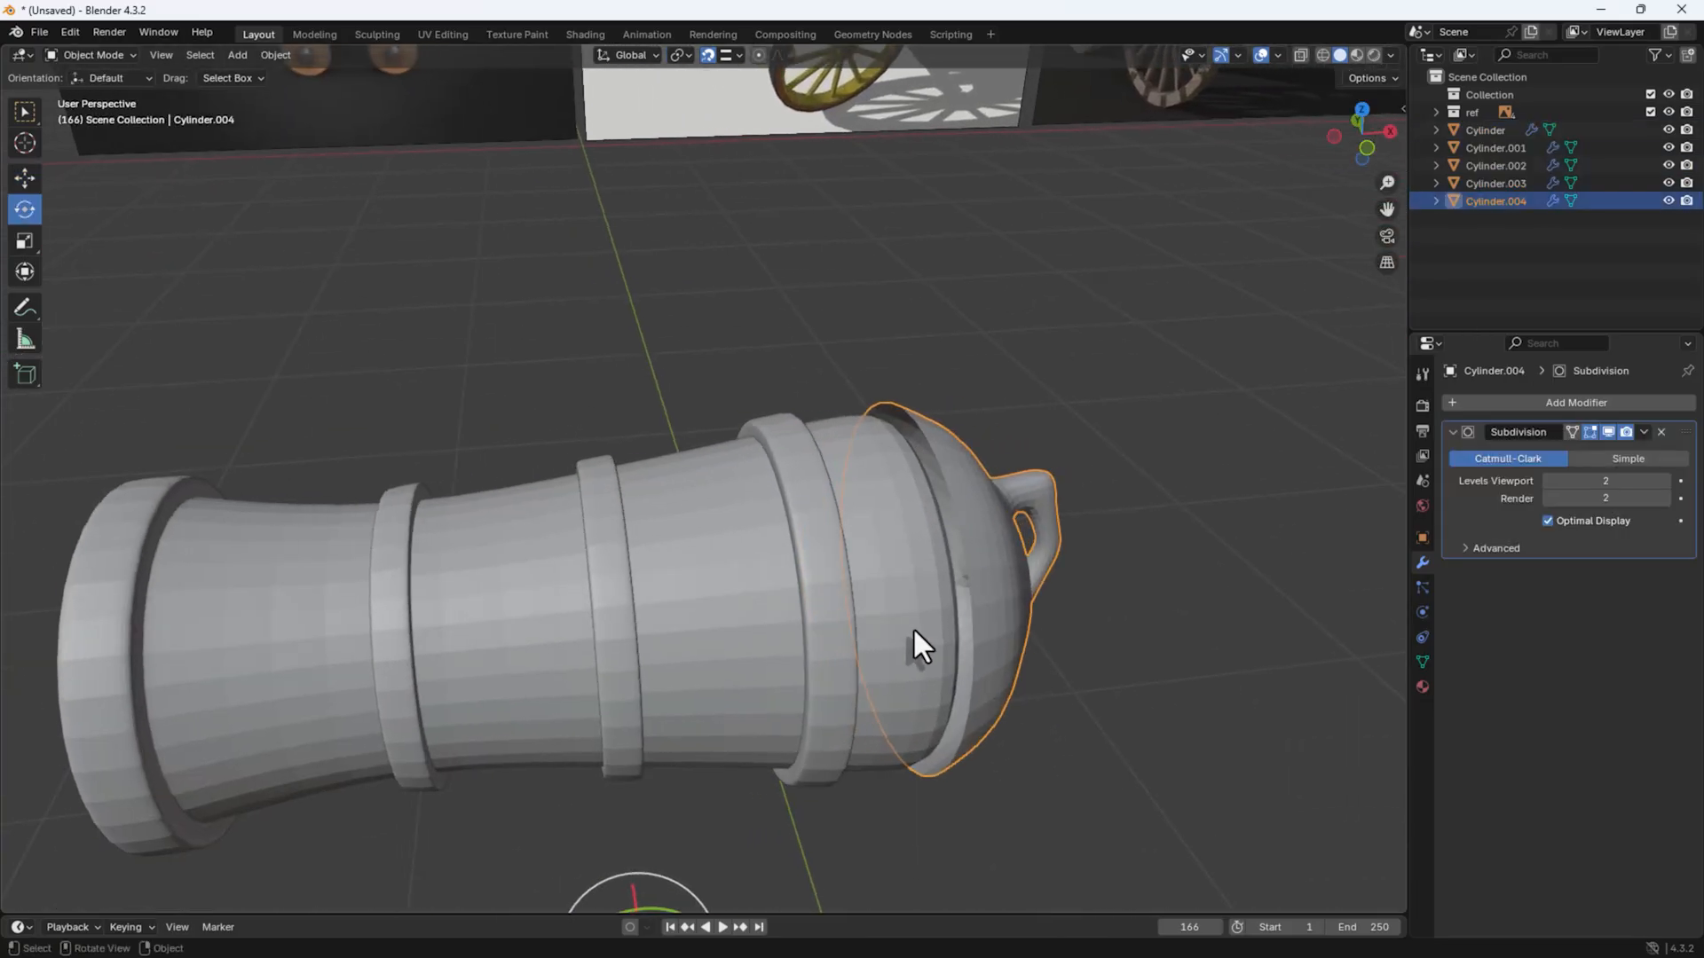
Step: Bevel the edge loop at the barrel's rear rim with 2 segments and a width of about 0.034 m
{"action": "left_click", "coordinate": [912, 627]}
{"action": "key", "text": "Tab"}
{"action": "middle_click_drag", "start_coordinate": [1031, 684], "coordinate": [960, 577]}
{"action": "left_click", "coordinate": [907, 465], "text": "alt"}
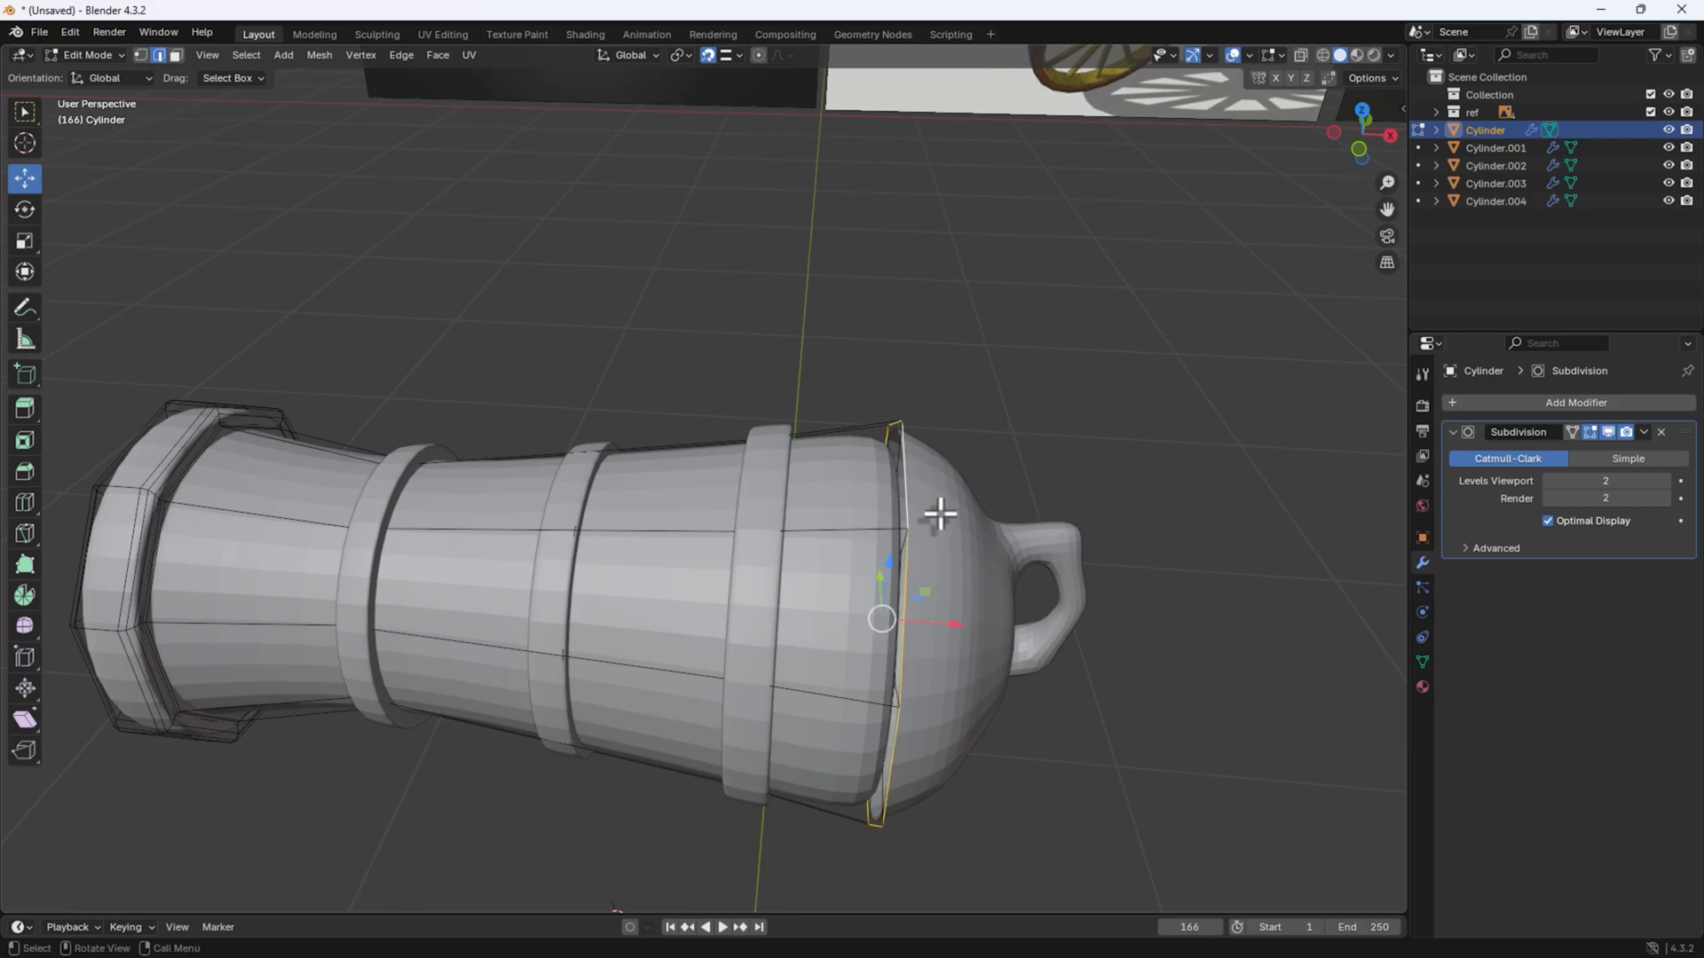
{"action": "middle_click_drag", "start_coordinate": [936, 510], "coordinate": [953, 575]}
{"action": "key", "text": "ctrl+b"}
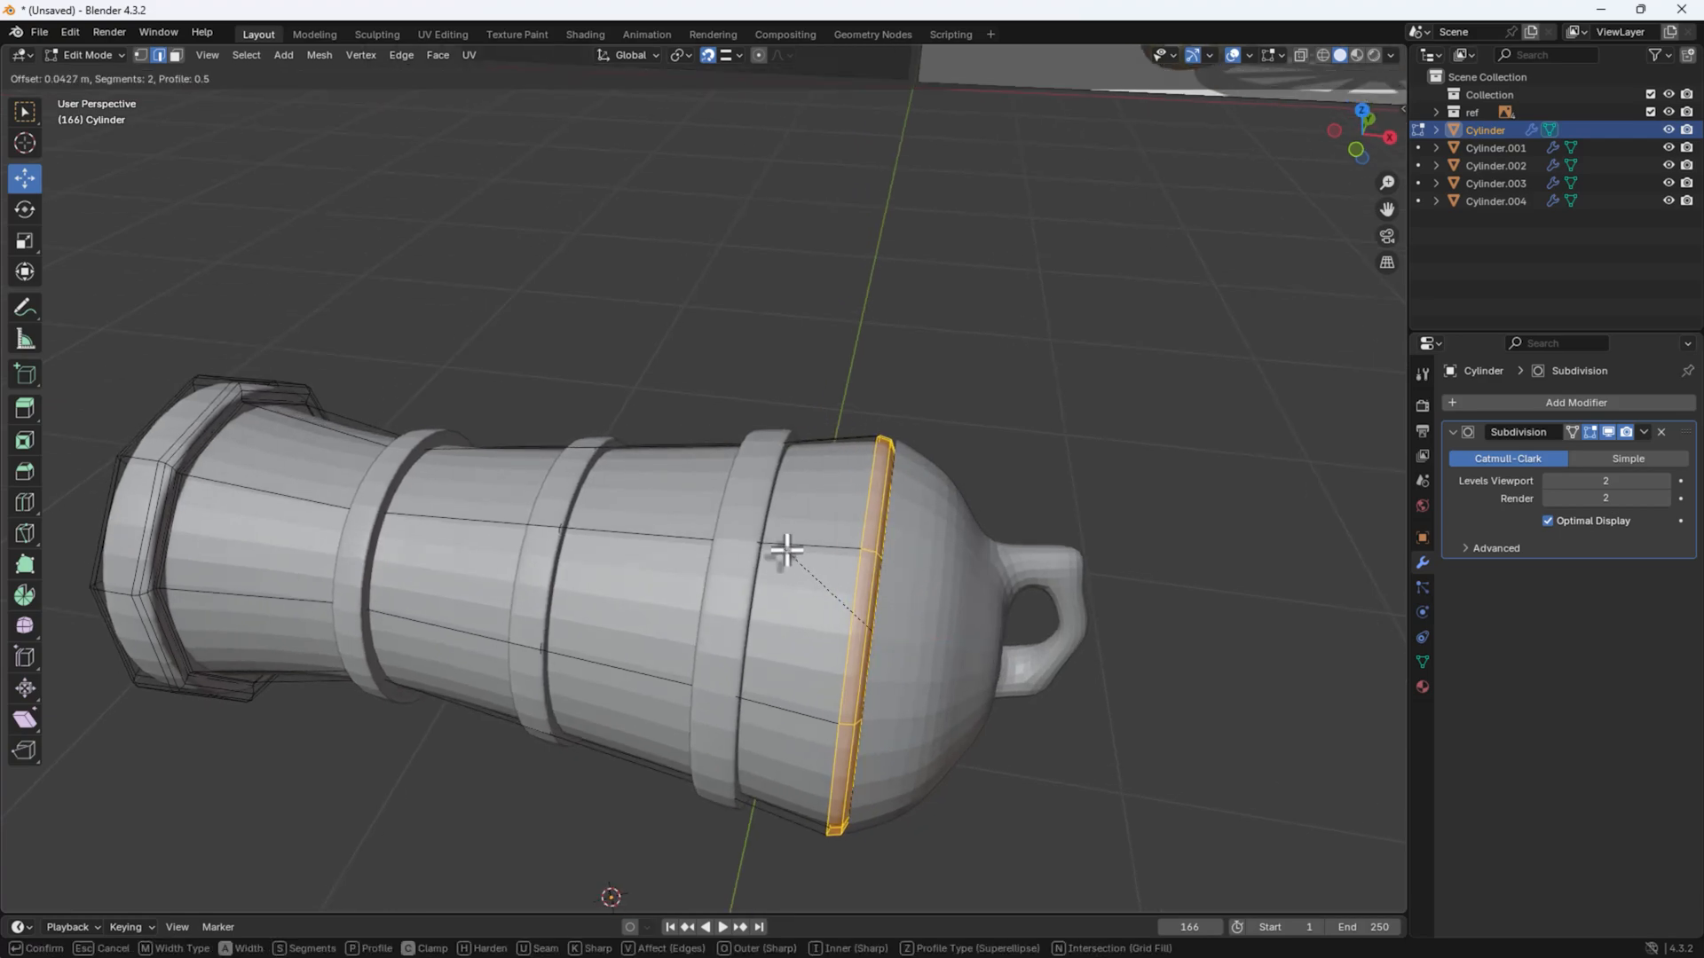
{"action": "left_click", "coordinate": [792, 550]}
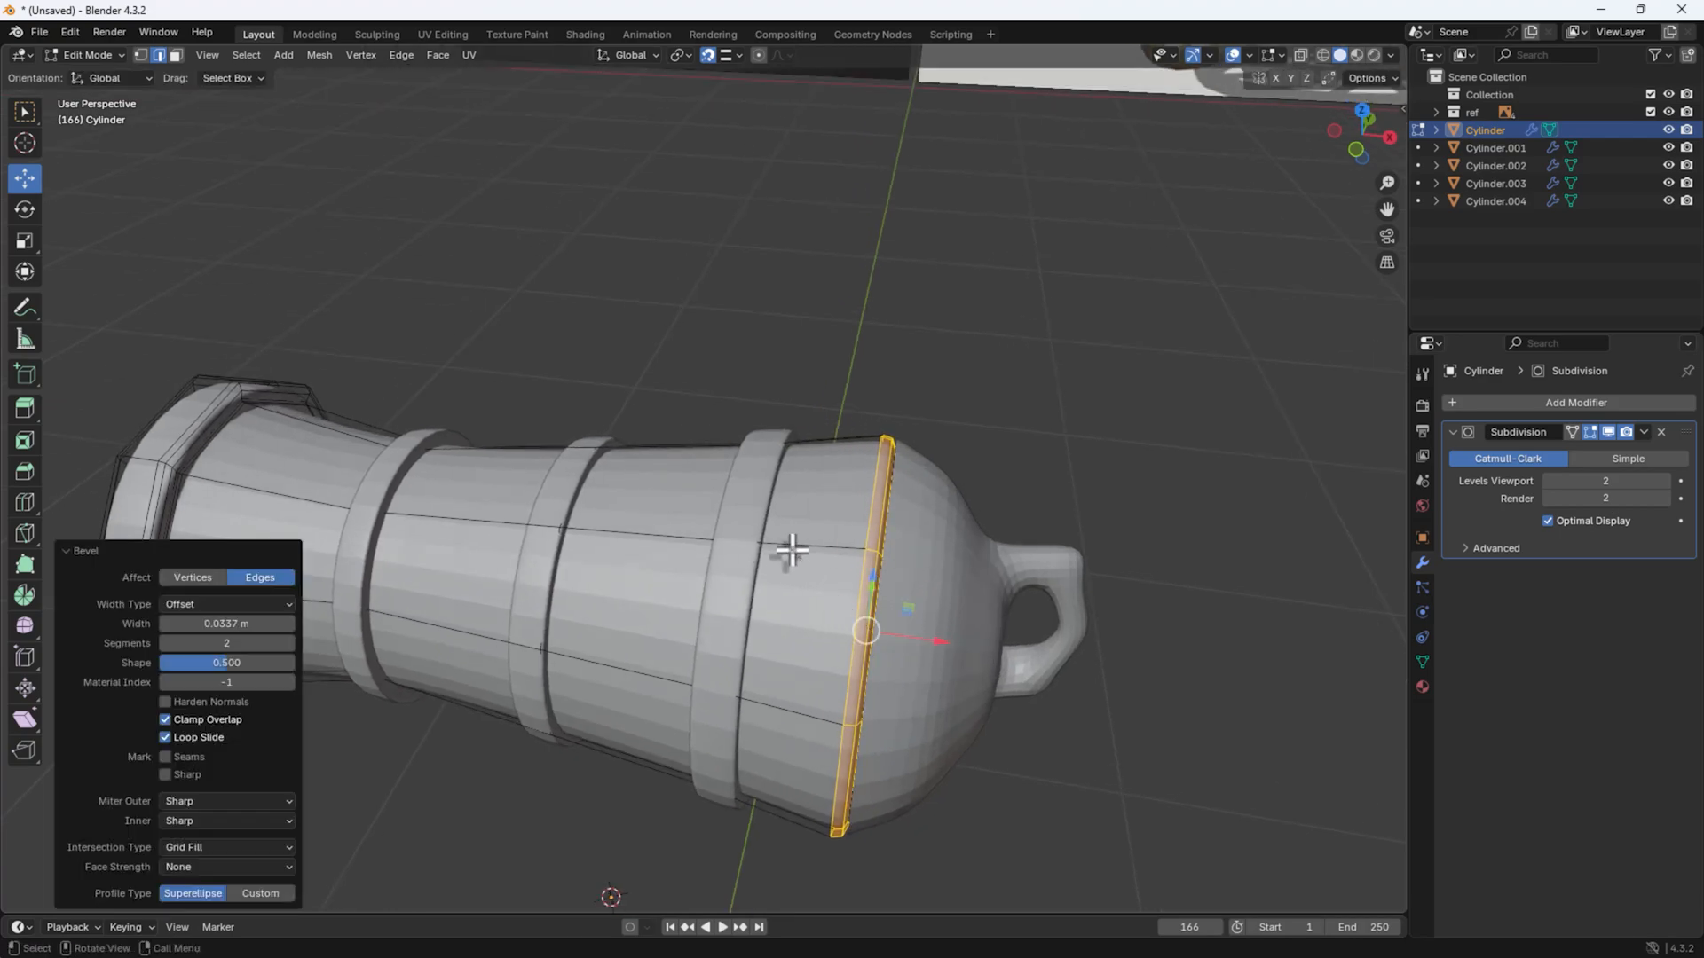
{"action": "left_click", "coordinate": [1141, 788]}
Step: Switch to editing the breech and scale its open front edge loop inward to about 0.89
{"action": "middle_click_drag", "start_coordinate": [956, 745], "coordinate": [974, 667]}
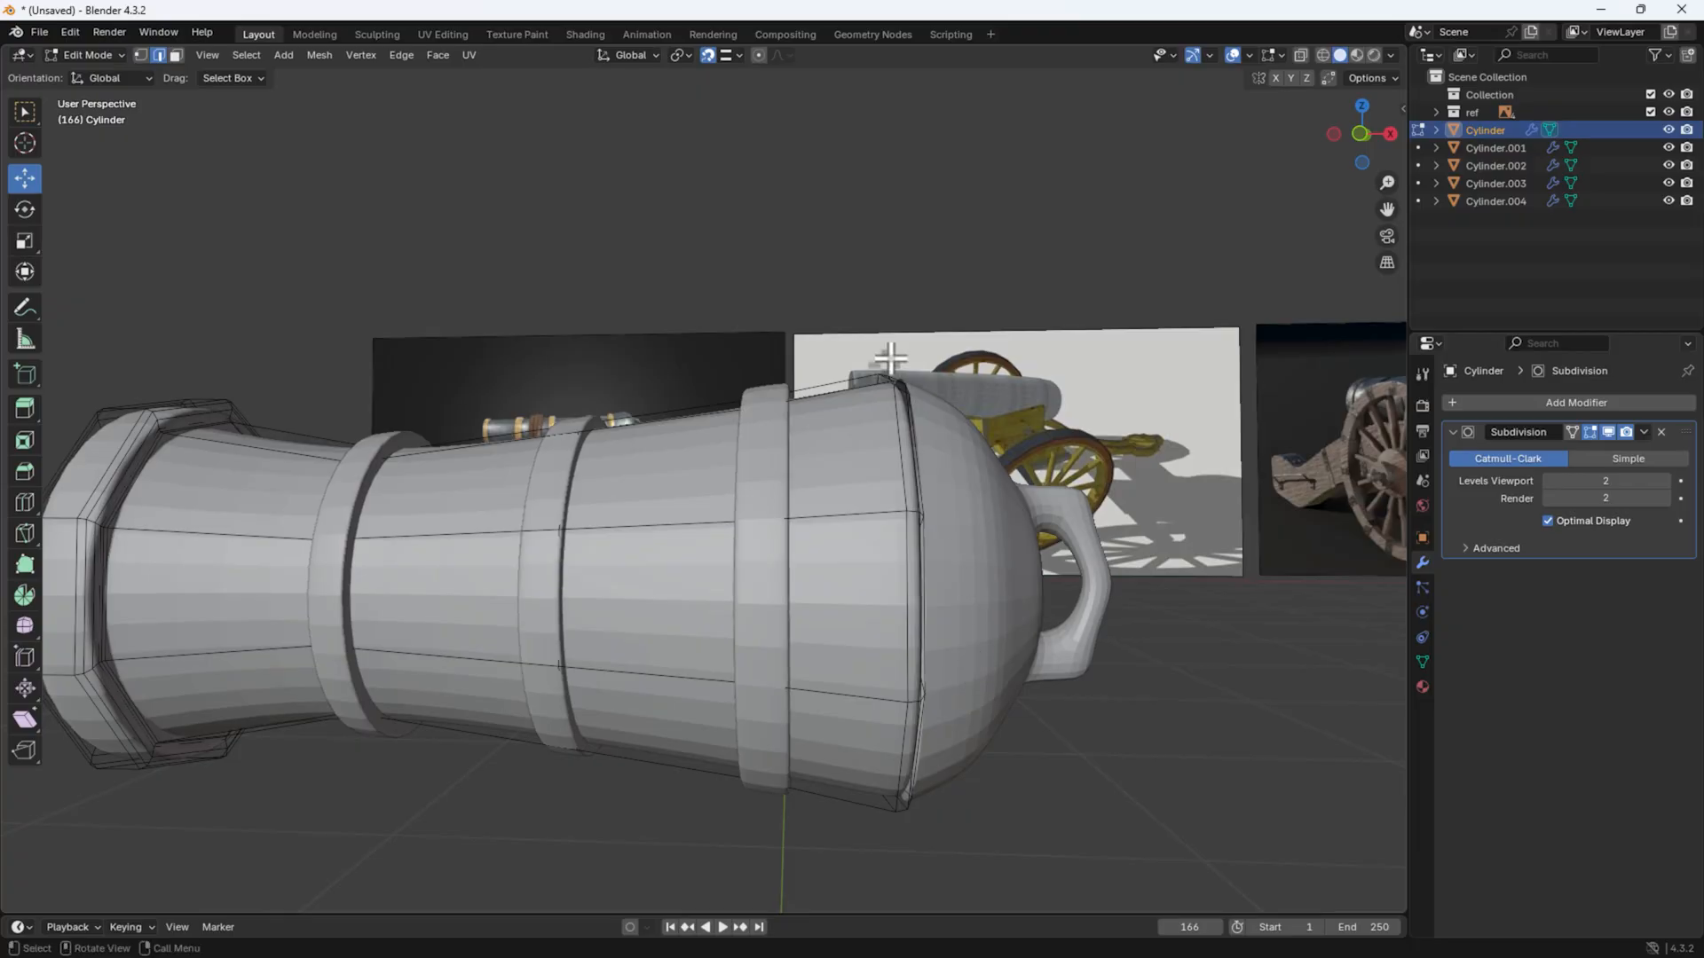
{"action": "middle_click_drag", "start_coordinate": [890, 358], "coordinate": [962, 464]}
{"action": "scroll", "coordinate": [940, 473], "scroll_direction": "up", "scroll_amount": 3}
{"action": "left_click", "coordinate": [951, 431], "text": "alt"}
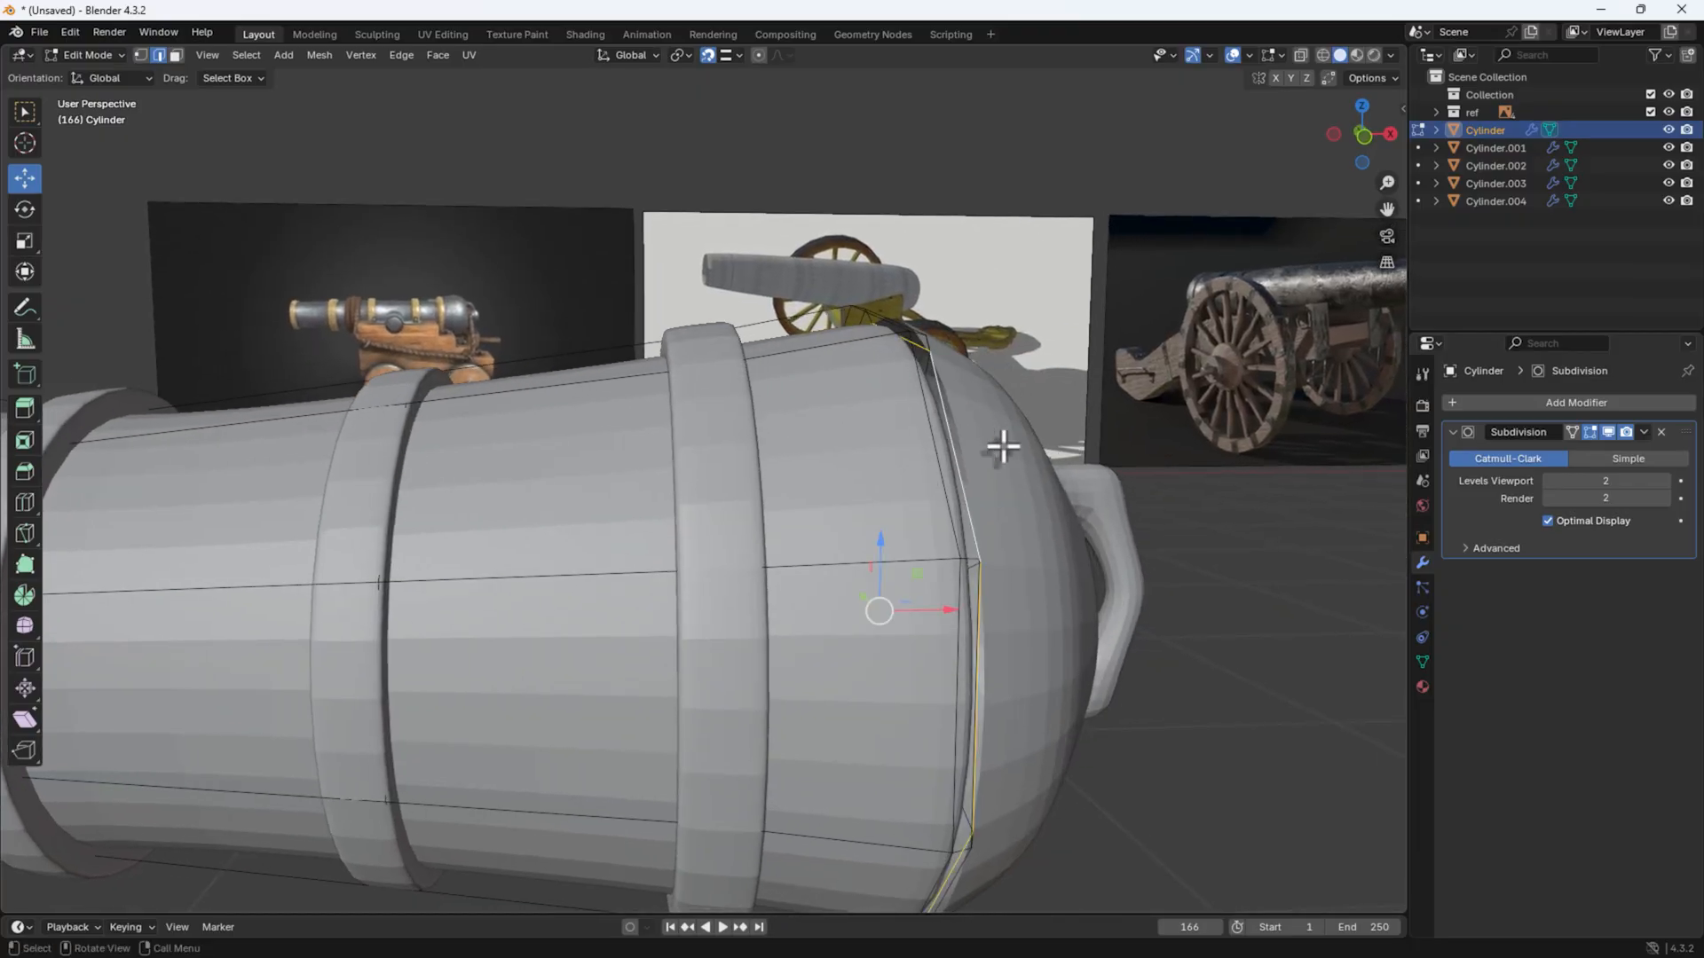
{"action": "key", "text": "alt+q"}
{"action": "key", "text": "s"}
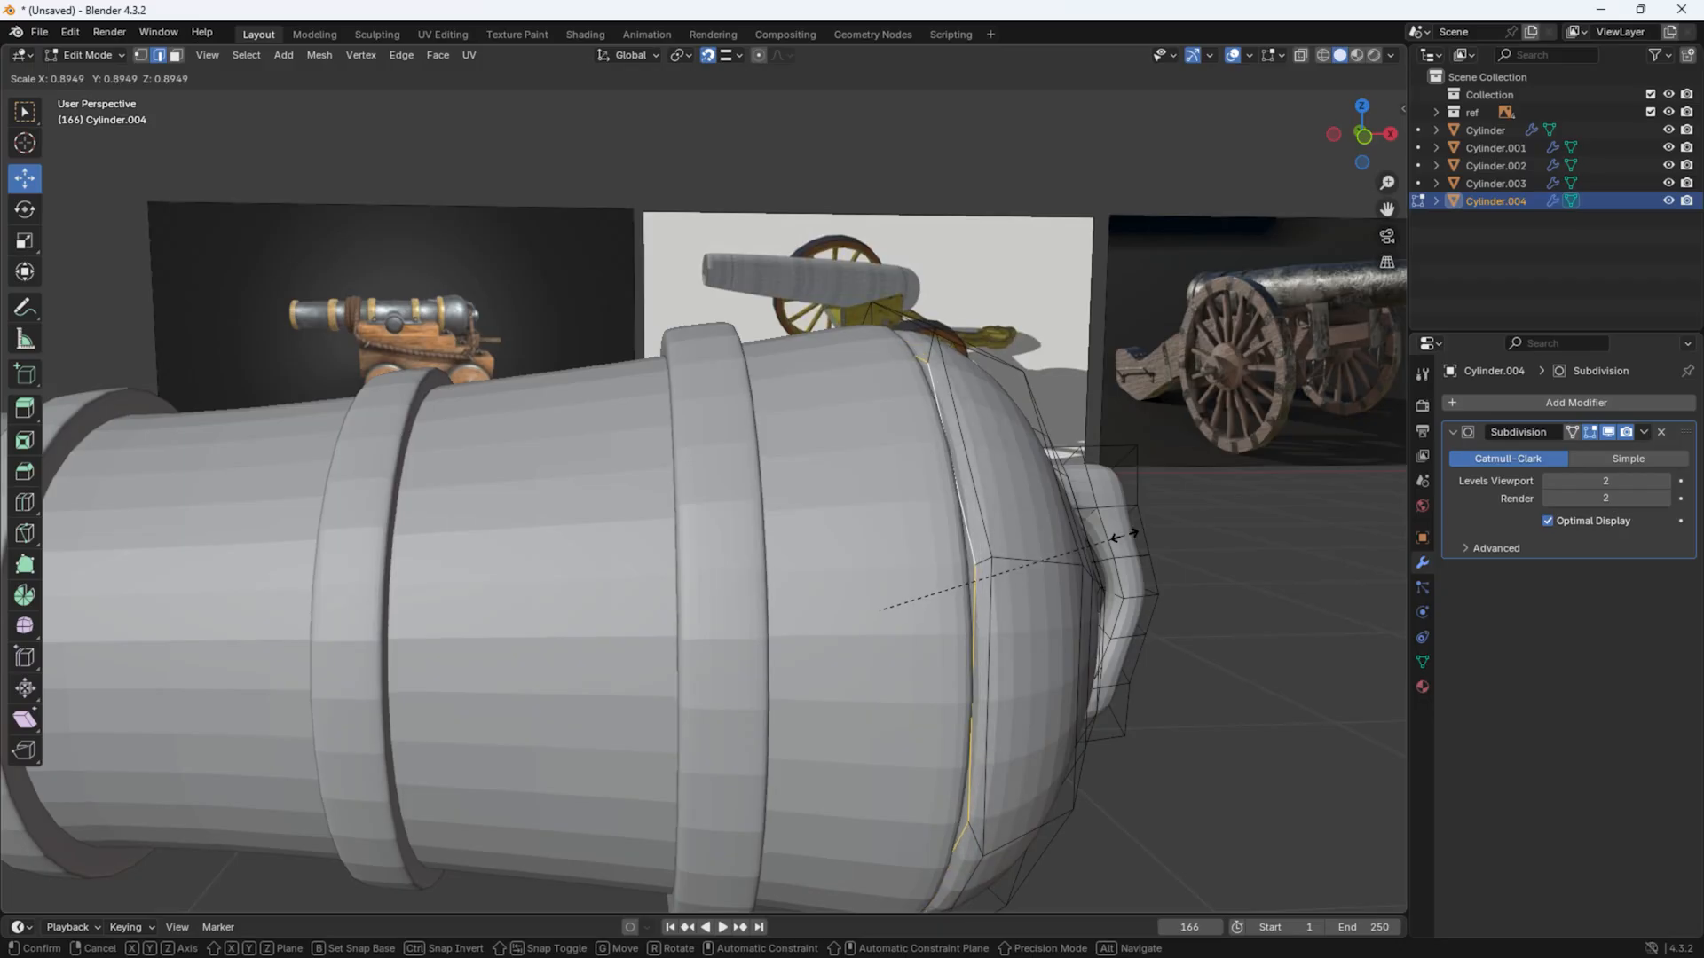
{"action": "left_click", "coordinate": [1116, 538]}
{"action": "middle_click_drag", "start_coordinate": [1116, 538], "coordinate": [1062, 695]}
{"action": "key", "text": "Tab"}
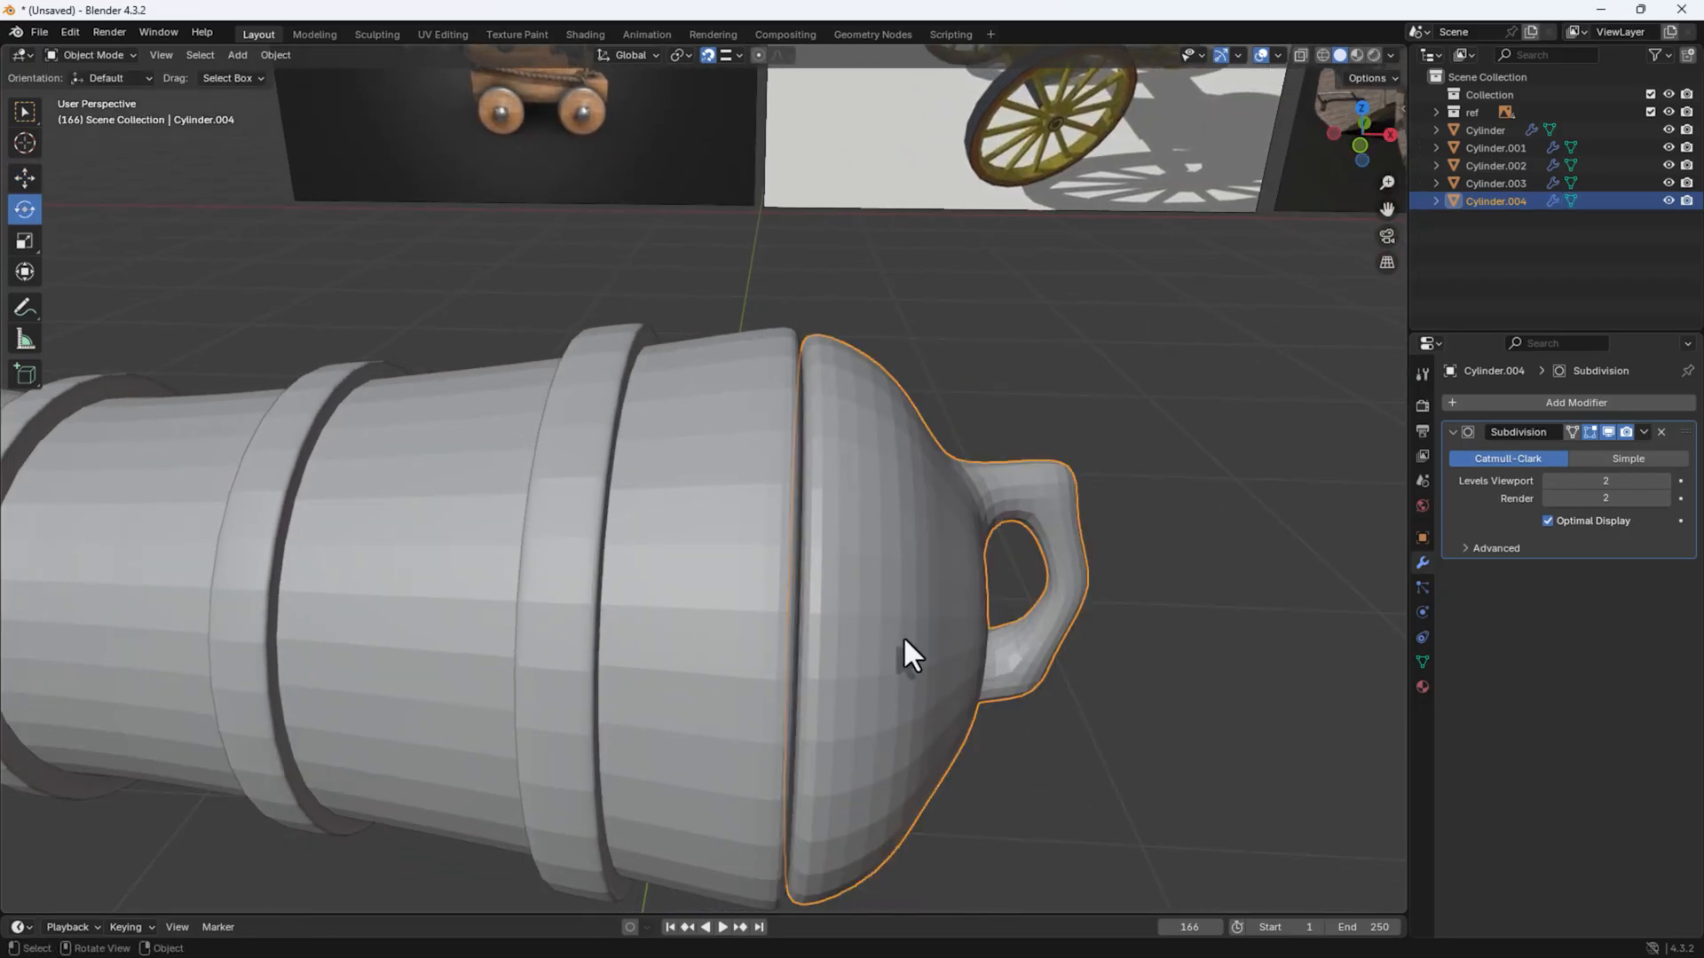
Step: Move the breech about 0.22 m along X, away from the barrel's rear end
{"action": "key", "text": "g"}
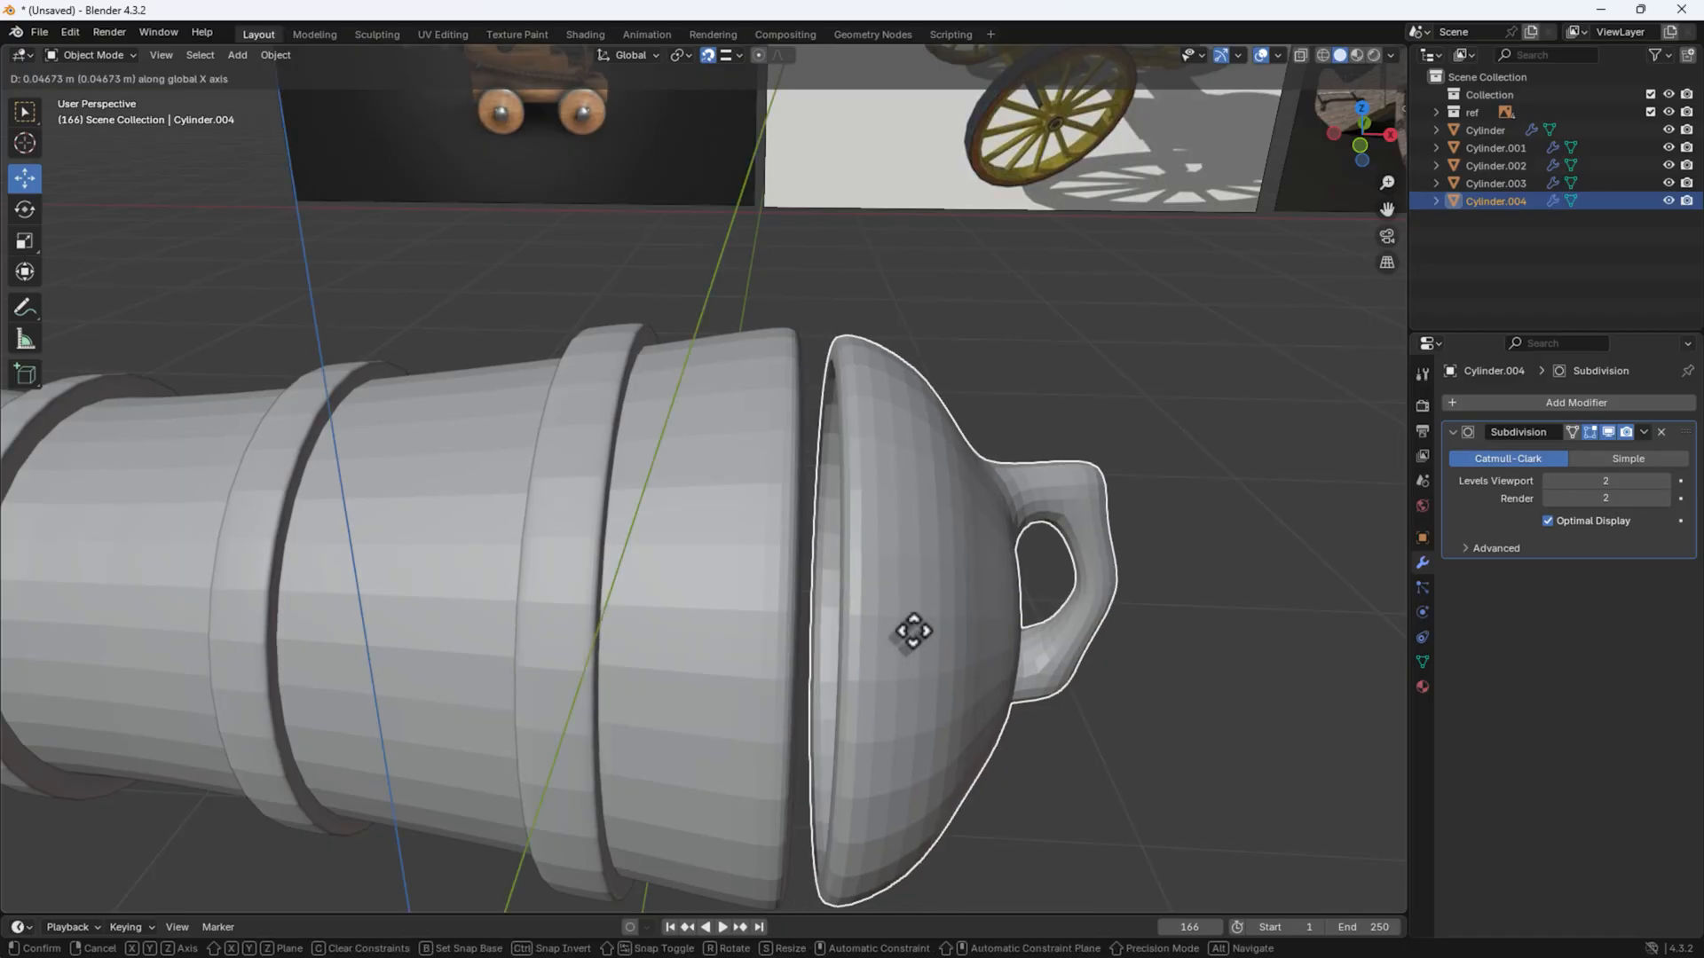
{"action": "key", "text": "x"}
{"action": "left_click", "coordinate": [994, 632]}
{"action": "mouse_move", "coordinate": [992, 630]}
{"action": "middle_mouse_down"}
{"action": "mouse_move", "coordinate": [986, 646]}
{"action": "mouse_move", "coordinate": [1028, 644]}
{"action": "mouse_move", "coordinate": [992, 634]}
{"action": "middle_mouse_up"}
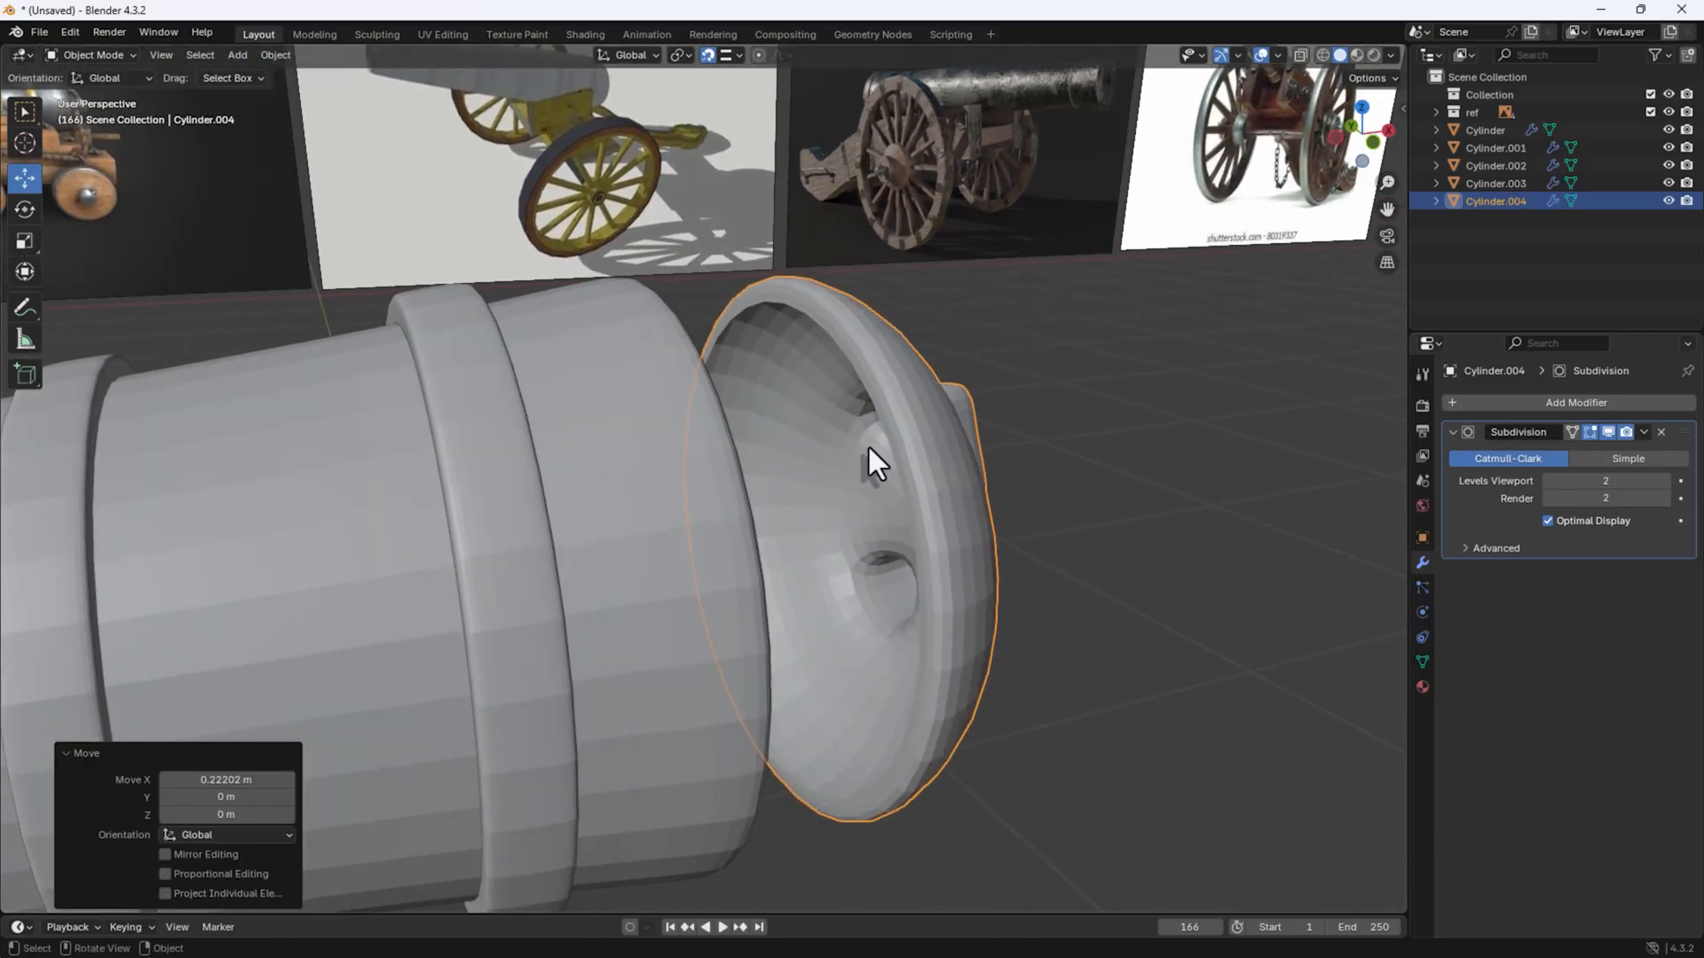
Step: Close the breech's open front with a face and bevel its outer rim loop by about 0.024 m with 2 segments
{"action": "key", "text": "Tab"}
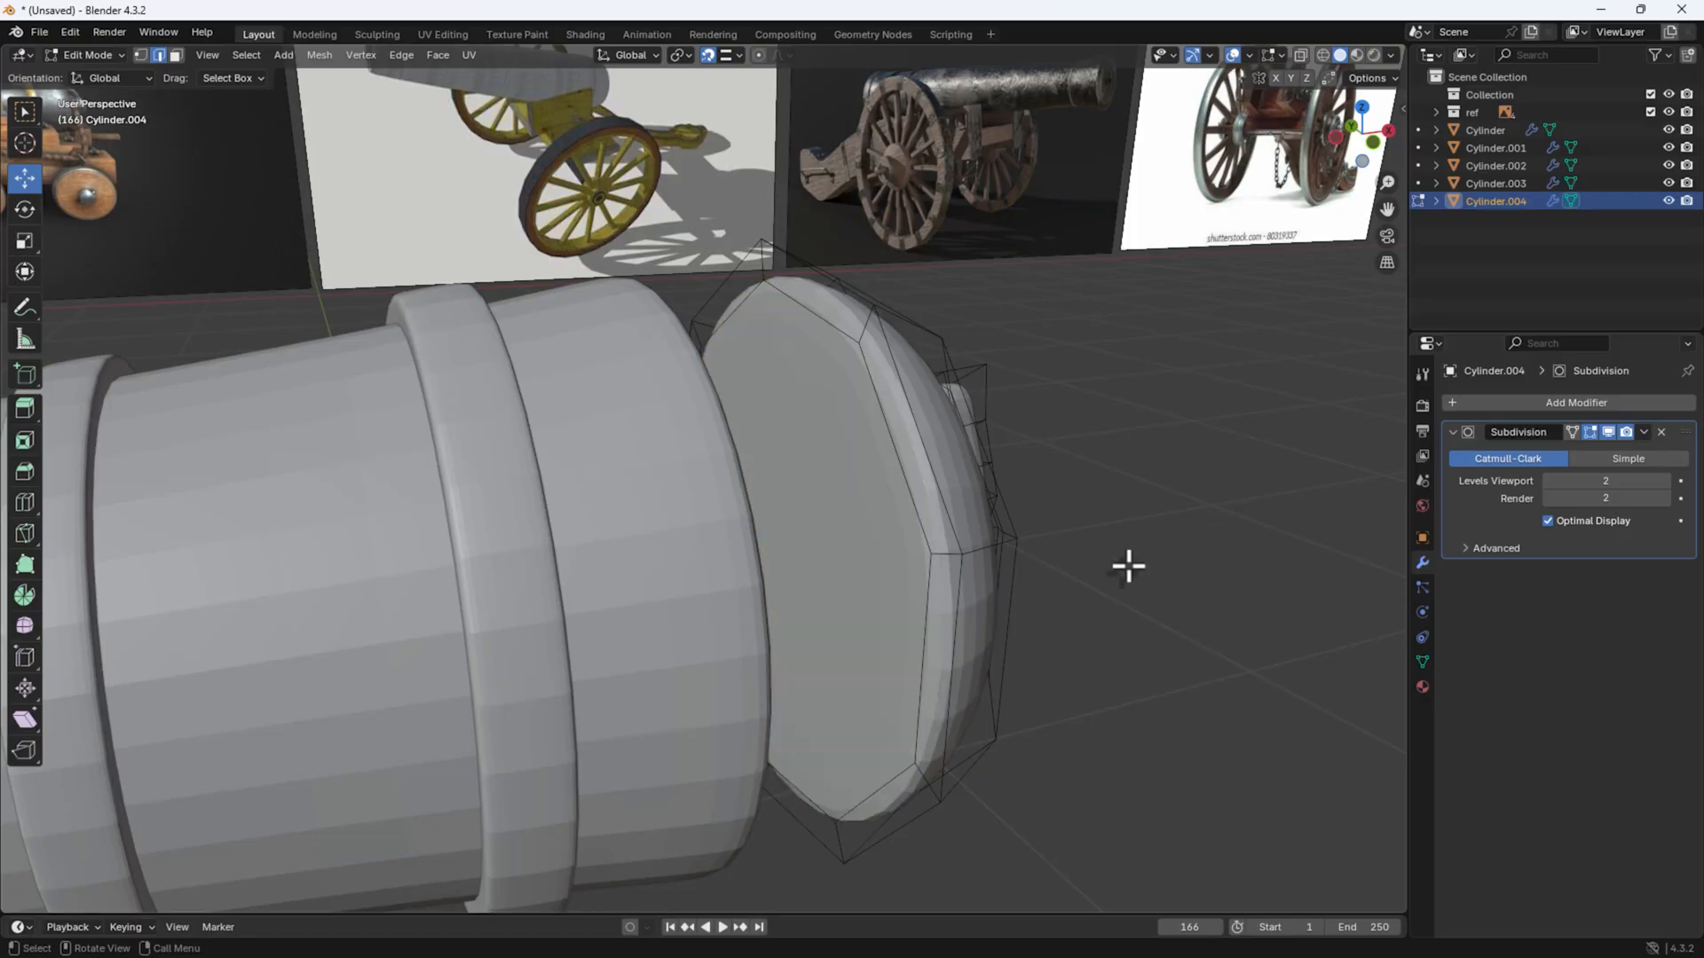
{"action": "middle_click_drag", "start_coordinate": [1126, 562], "coordinate": [828, 342]}
{"action": "left_click", "coordinate": [825, 318], "text": "alt"}
{"action": "key", "text": "ctrl+b"}
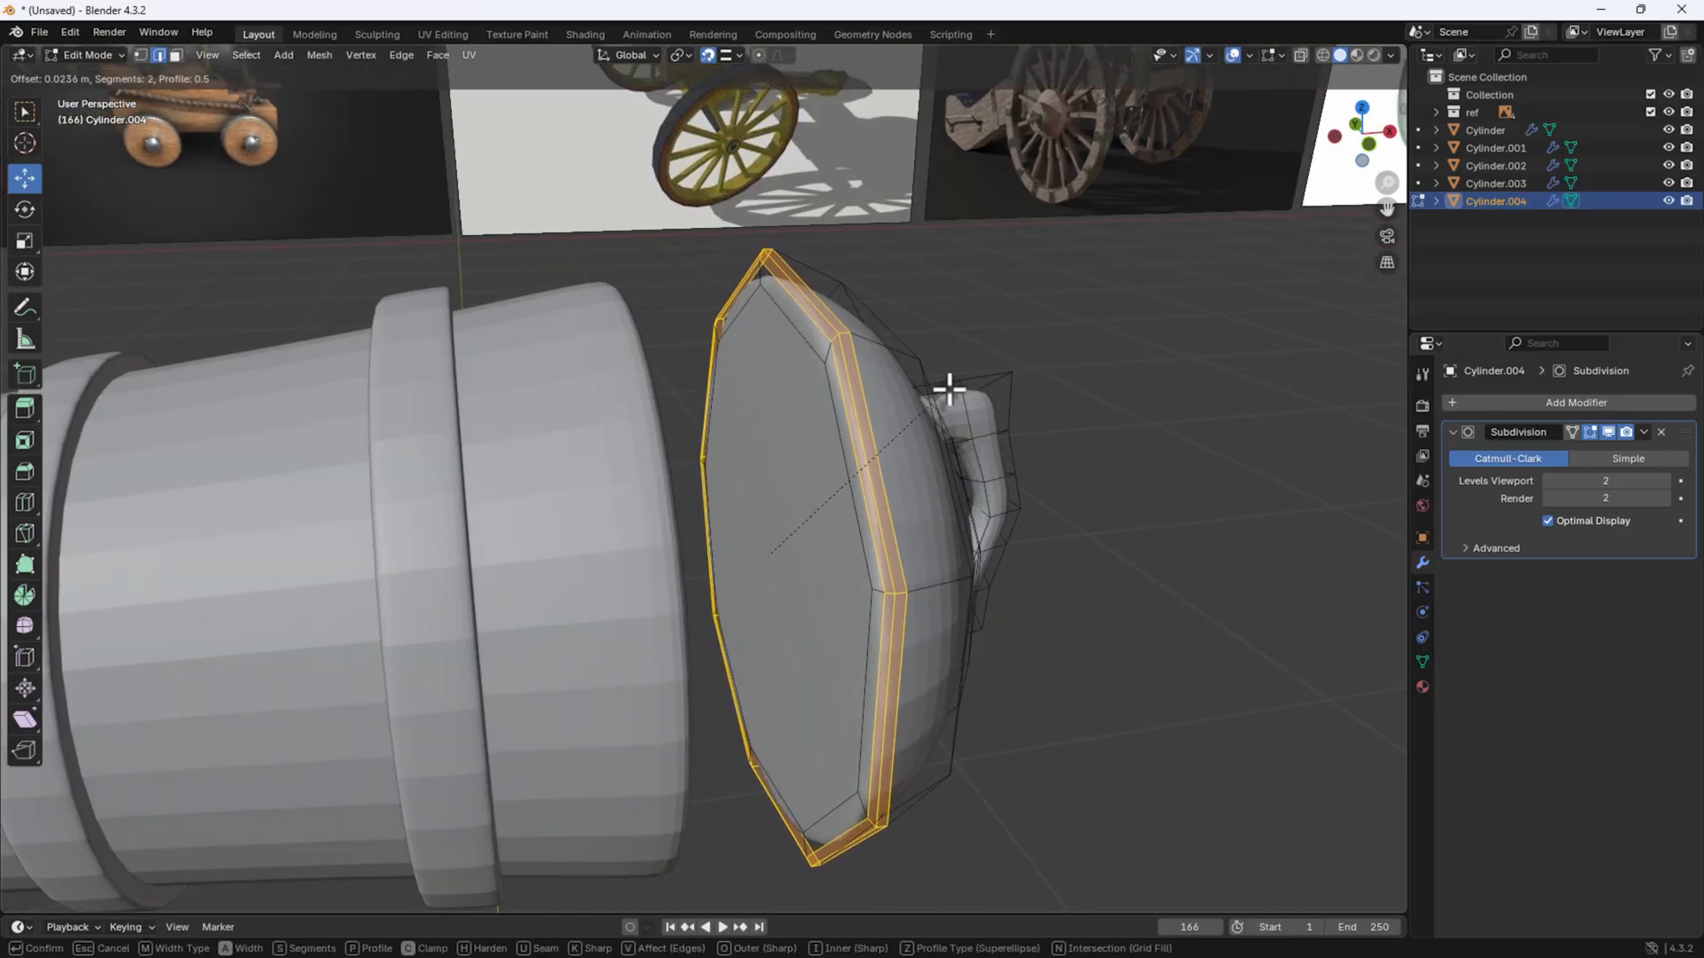
{"action": "left_click", "coordinate": [947, 388]}
{"action": "left_click", "coordinate": [1277, 536]}
{"action": "middle_click_drag", "start_coordinate": [854, 447], "coordinate": [1002, 450]}
{"action": "left_click", "coordinate": [946, 396], "text": "alt"}
{"action": "left_click", "coordinate": [1207, 581]}
{"action": "middle_click_drag", "start_coordinate": [1229, 587], "coordinate": [1125, 616]}
Step: Show the scene in wireframe shading and set the breech's origin to its geometry
{"action": "key", "text": "z"}
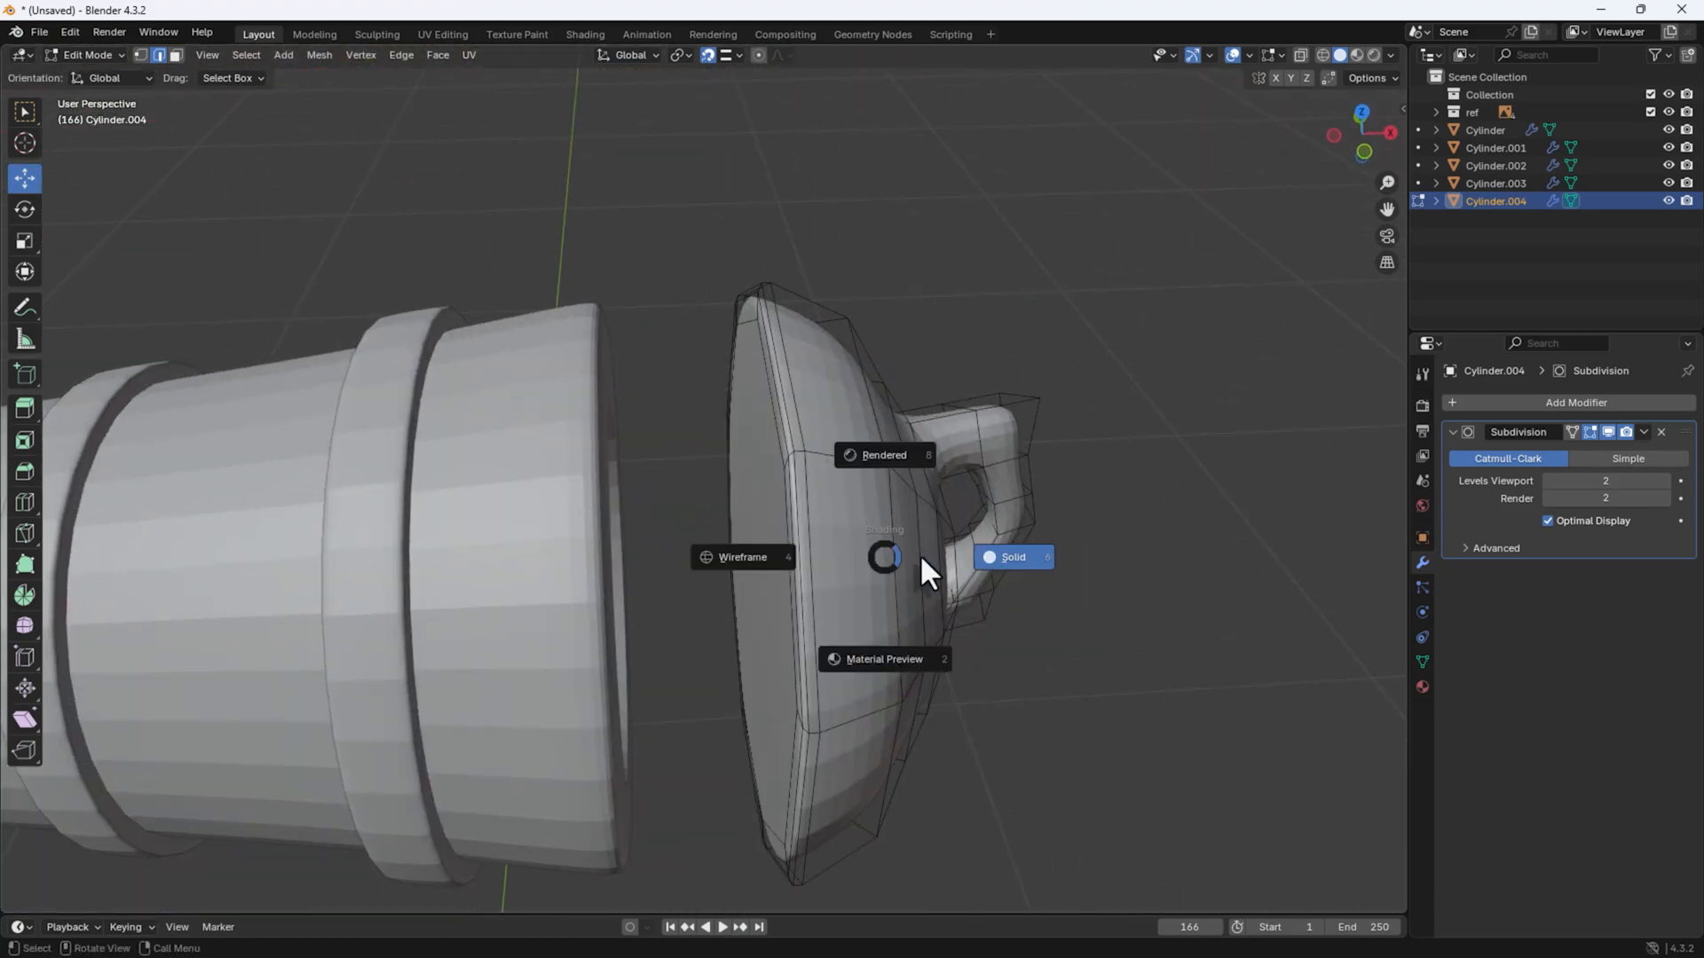
{"action": "left_click", "coordinate": [745, 577]}
{"action": "key", "text": "Tab"}
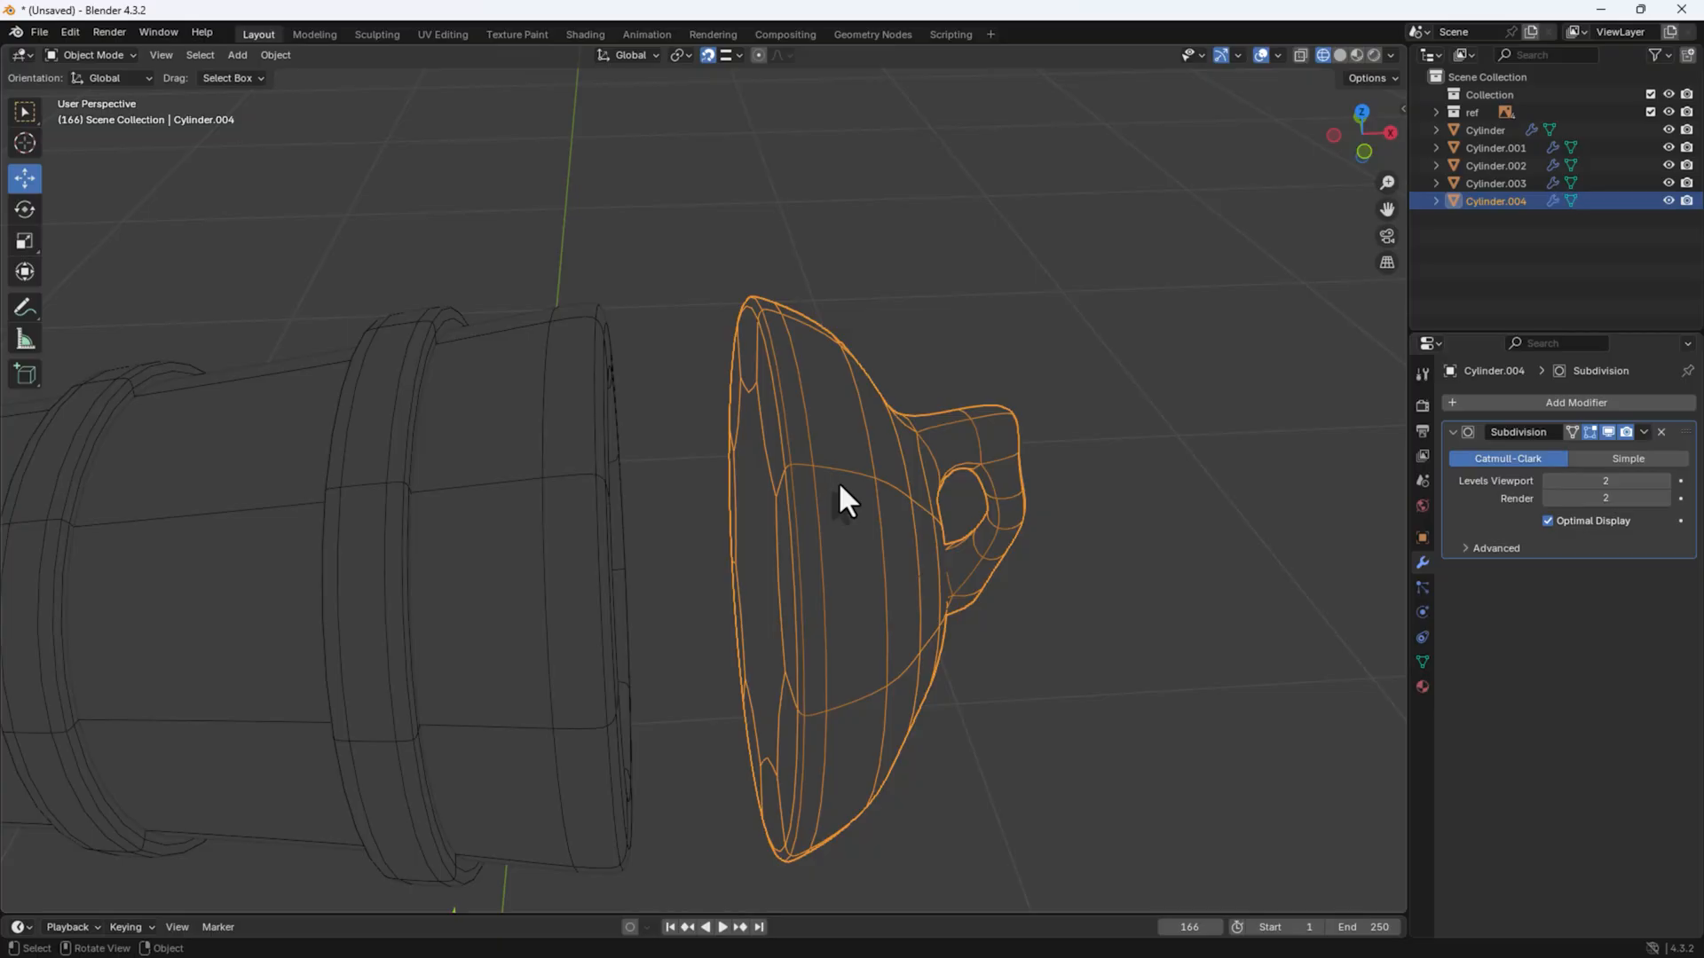
{"action": "right_click", "coordinate": [836, 485]}
{"action": "mouse_move", "coordinate": [836, 484]}
{"action": "left_click", "coordinate": [996, 502]}
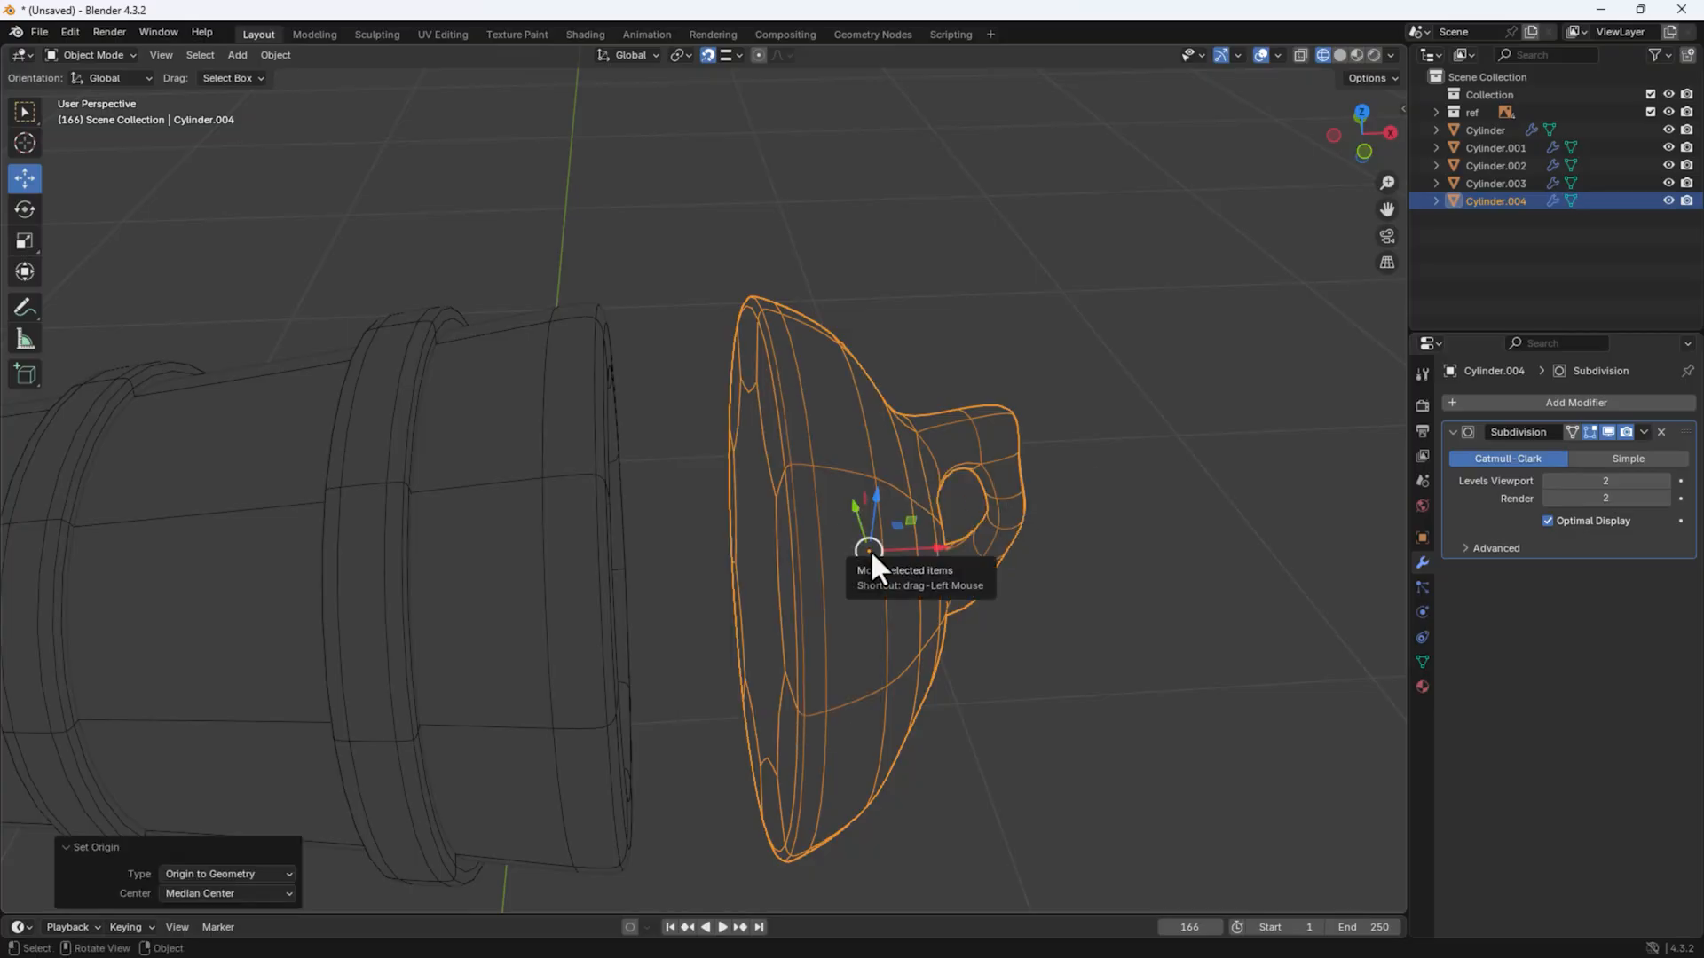
Step: Snap the breech back against the barrel's rear rim and return to solid shading
{"action": "left_click_drag", "start_coordinate": [870, 550], "coordinate": [605, 344]}
{"action": "left_click", "coordinate": [951, 641]}
{"action": "mouse_move", "coordinate": [951, 641]}
{"action": "middle_mouse_down"}
{"action": "mouse_move", "coordinate": [883, 577]}
{"action": "mouse_move", "coordinate": [911, 570]}
{"action": "middle_mouse_up"}
{"action": "key", "text": "z"}
{"action": "left_click", "coordinate": [1121, 575]}
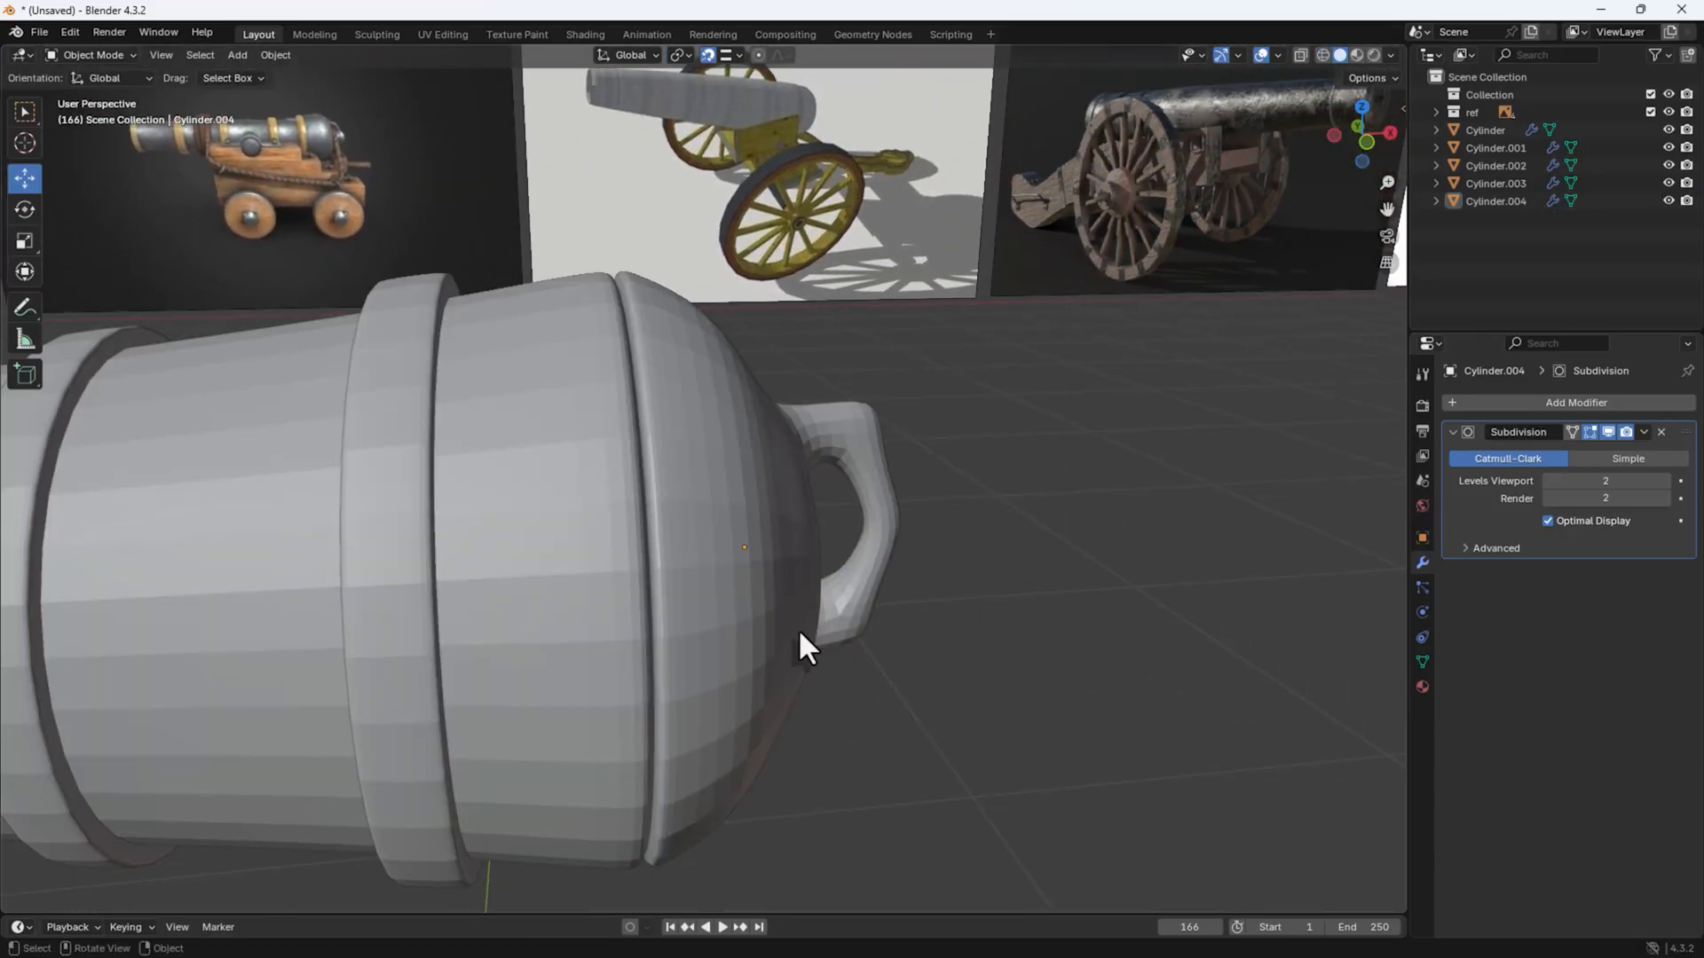
{"action": "middle_click_drag", "start_coordinate": [798, 631], "coordinate": [547, 504]}
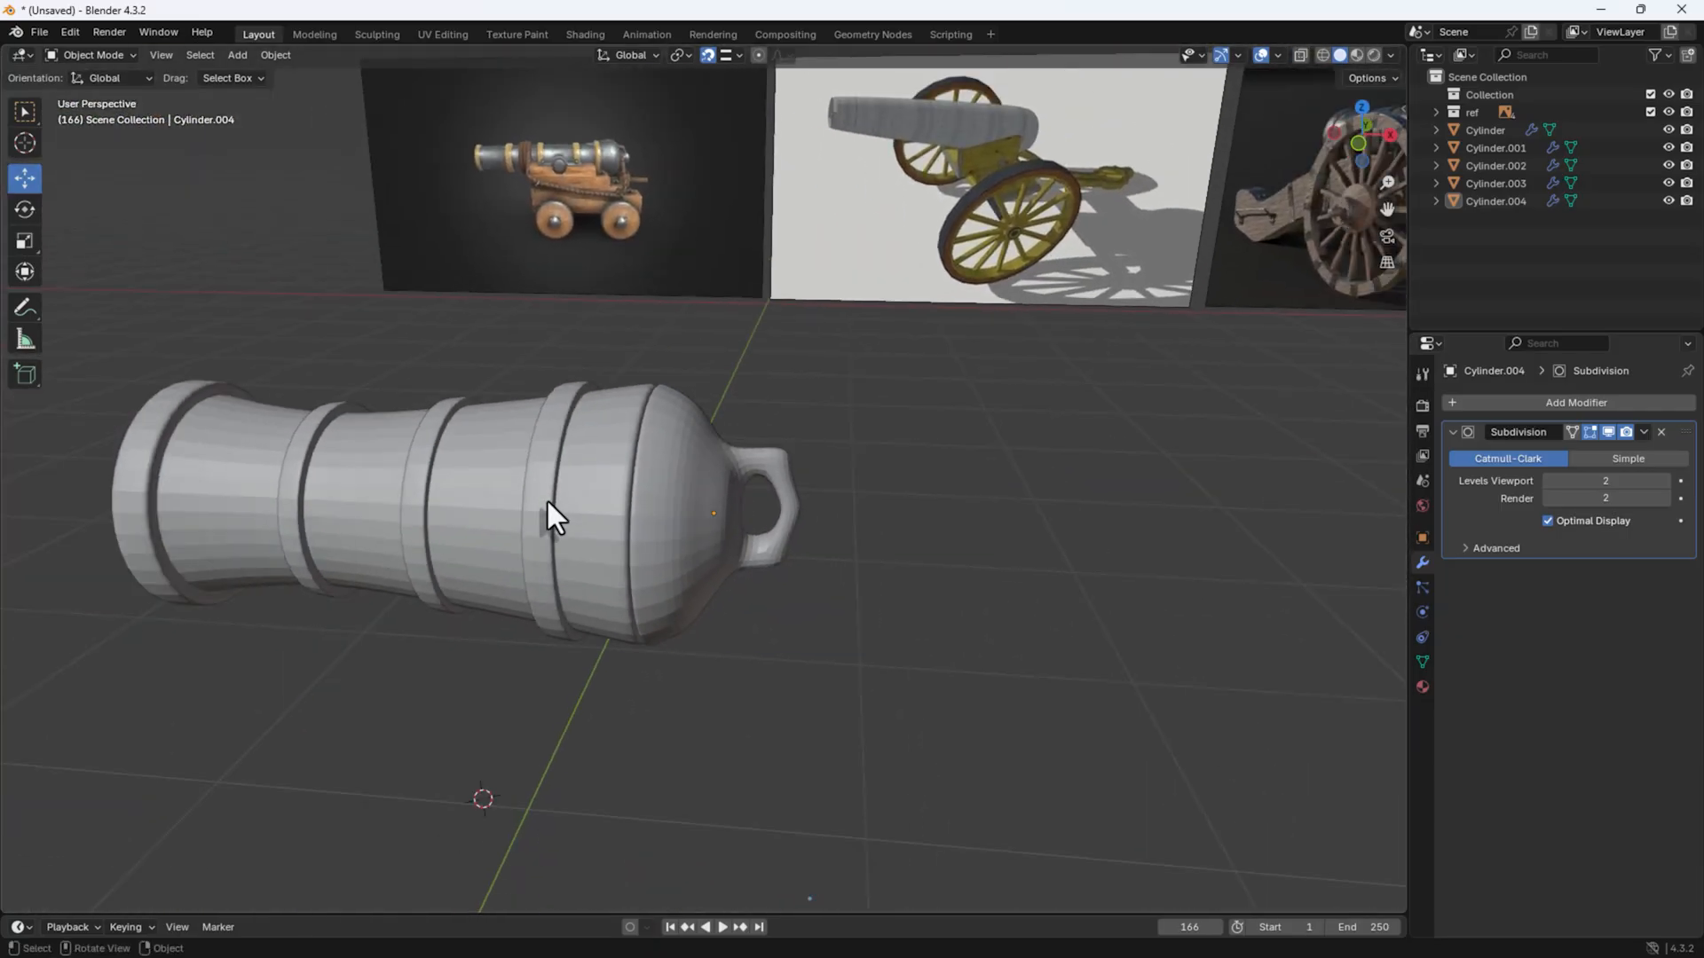
Step: Scale down the whole muzzle rim ring of the barrel slightly
{"action": "scroll", "coordinate": [546, 502], "scroll_direction": "down", "scroll_amount": 2}
{"action": "middle_click_drag", "start_coordinate": [547, 502], "coordinate": [716, 469]}
{"action": "left_click", "coordinate": [396, 557]}
{"action": "key", "text": "Tab"}
{"action": "middle_click_drag", "start_coordinate": [328, 502], "coordinate": [501, 470], "text": "shift"}
{"action": "key", "text": "alt+z"}
{"action": "left_click_drag", "start_coordinate": [385, 361], "coordinate": [570, 697]}
{"action": "middle_click_drag", "start_coordinate": [572, 714], "coordinate": [795, 688]}
{"action": "key", "text": "s"}
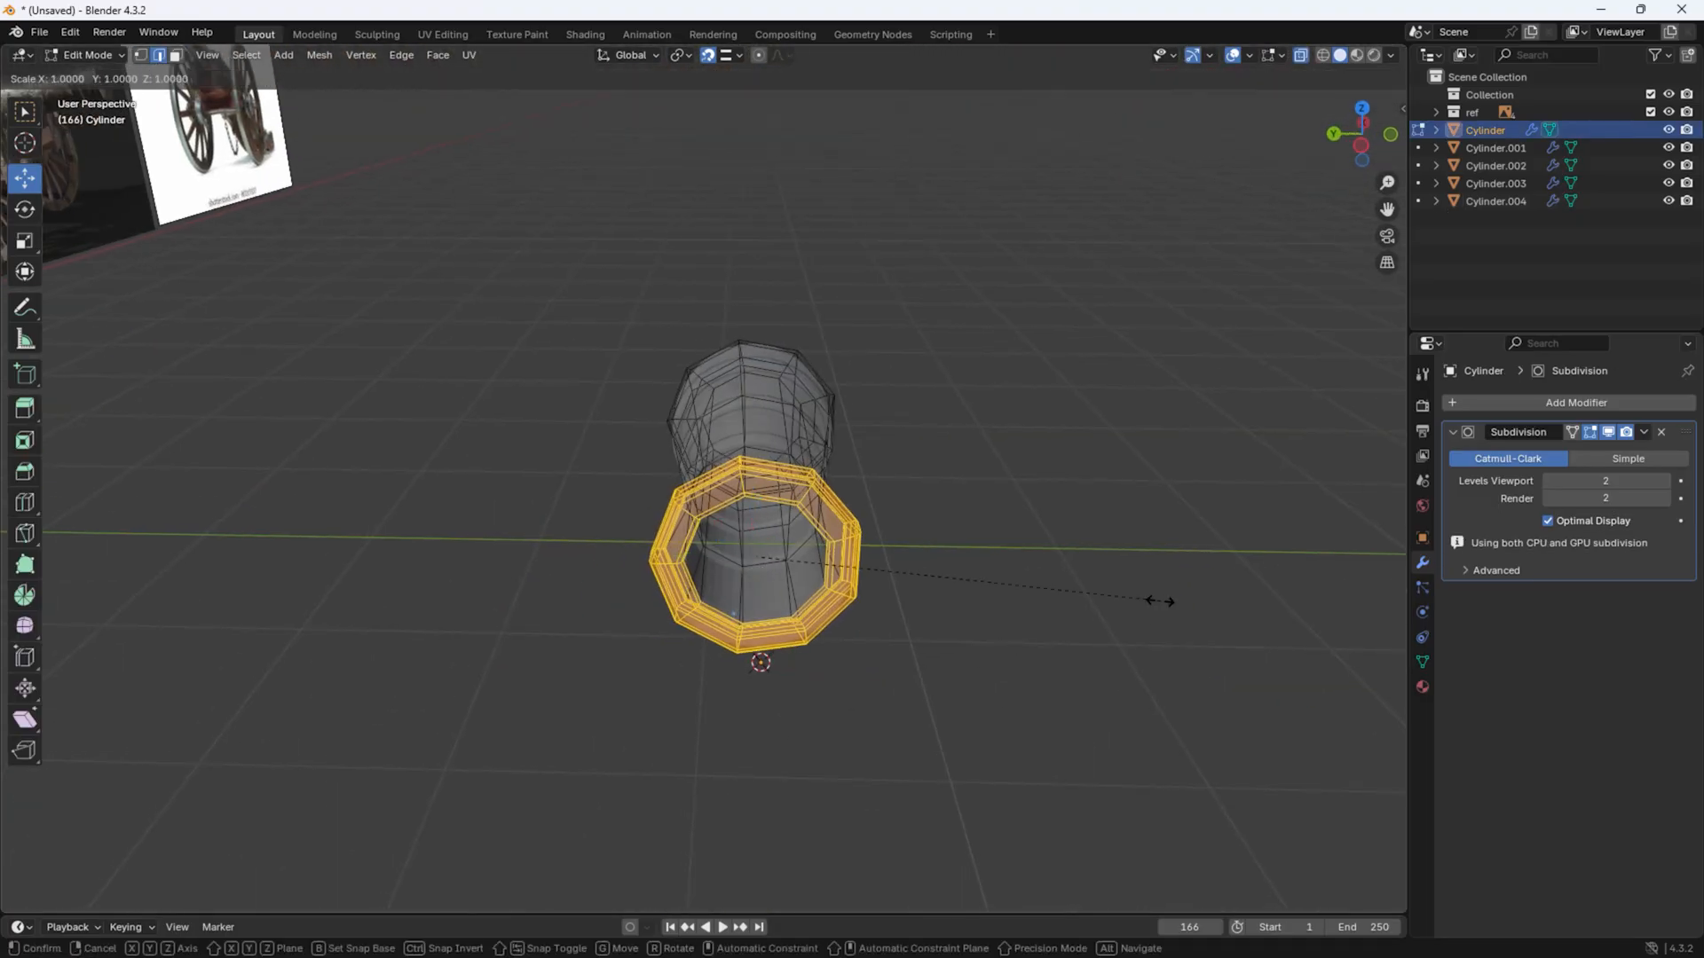
{"action": "left_click", "coordinate": [1092, 598]}
{"action": "middle_click_drag", "start_coordinate": [1092, 598], "coordinate": [845, 712]}
{"action": "key", "text": "alt+z"}
{"action": "left_click", "coordinate": [913, 761]}
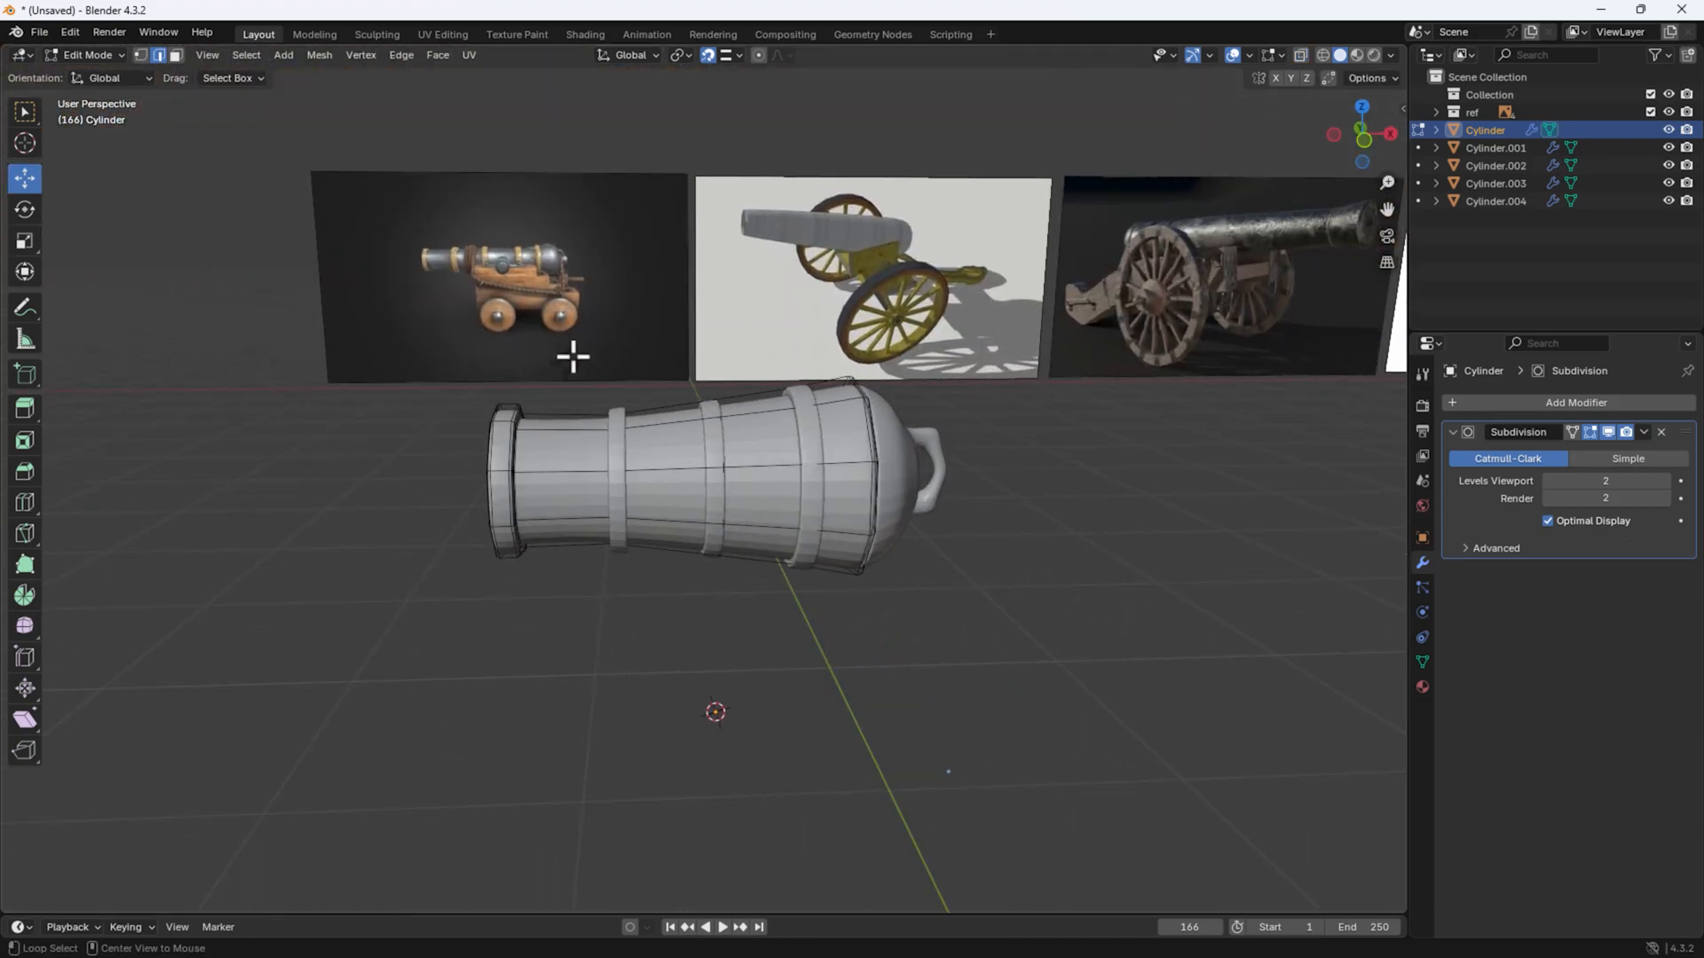
Step: Scale down the barrel's edge loop beneath the band nearest the muzzle slightly
{"action": "key", "text": "alt+z"}
{"action": "left_click_drag", "start_coordinate": [574, 356], "coordinate": [641, 576]}
{"action": "key", "text": "s"}
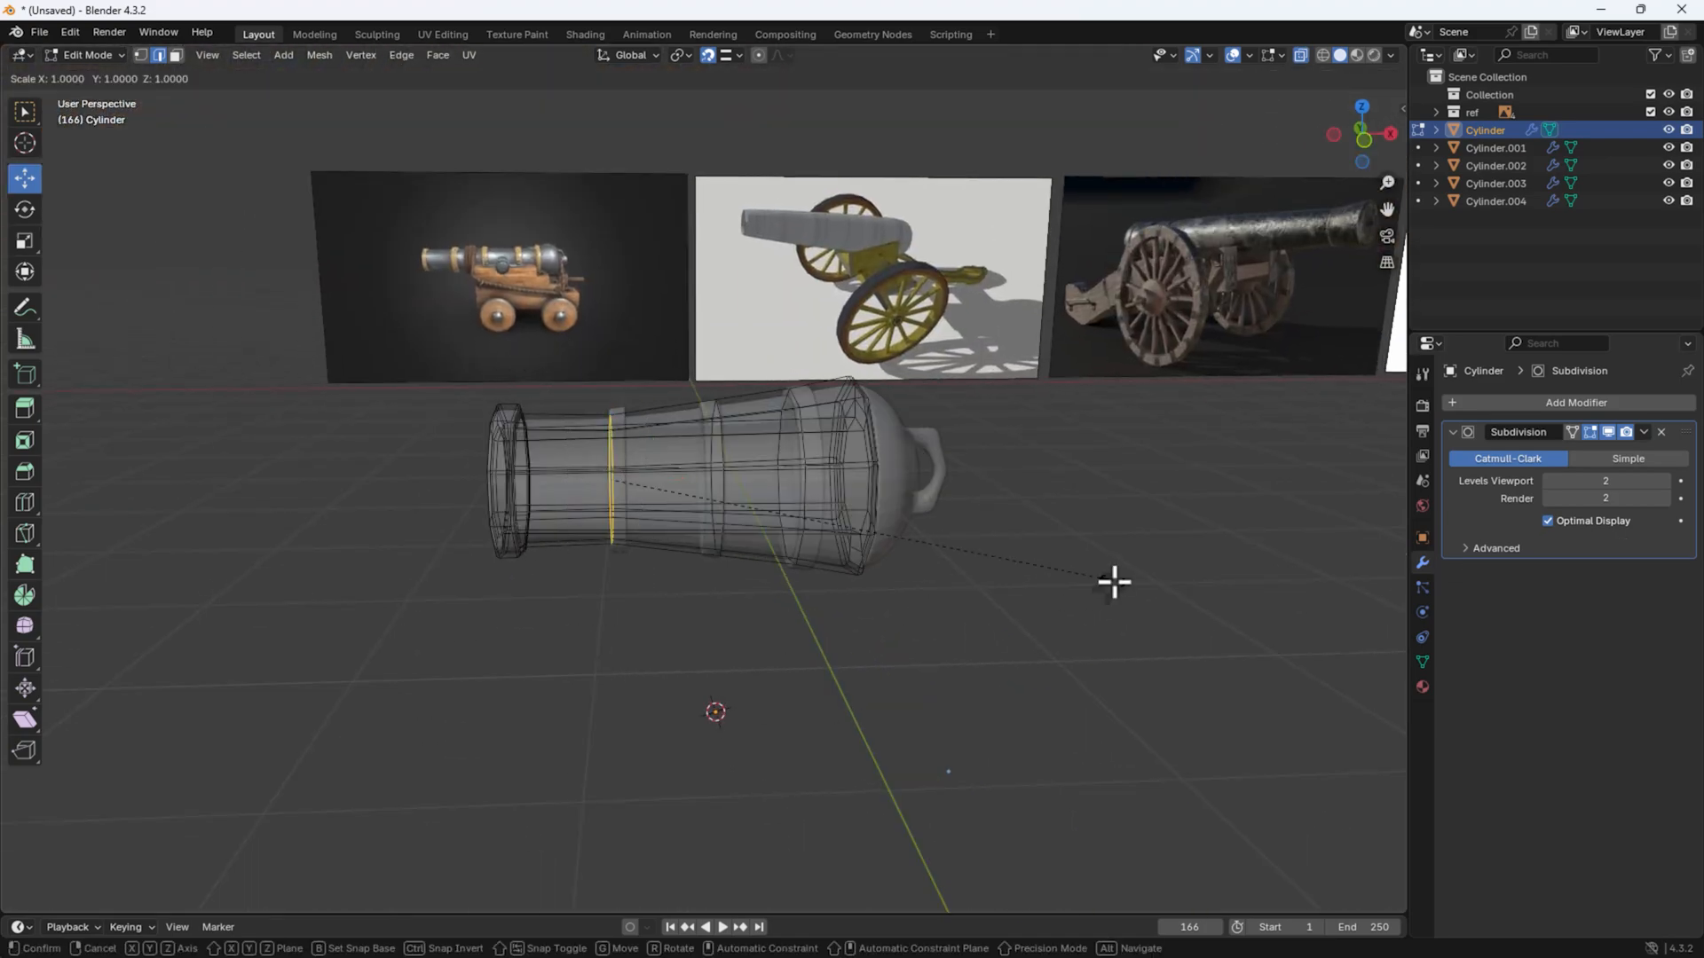
{"action": "left_click", "coordinate": [1092, 571]}
{"action": "key", "text": "alt+z"}
{"action": "left_click", "coordinate": [852, 677]}
{"action": "middle_click_drag", "start_coordinate": [851, 677], "coordinate": [836, 532]}
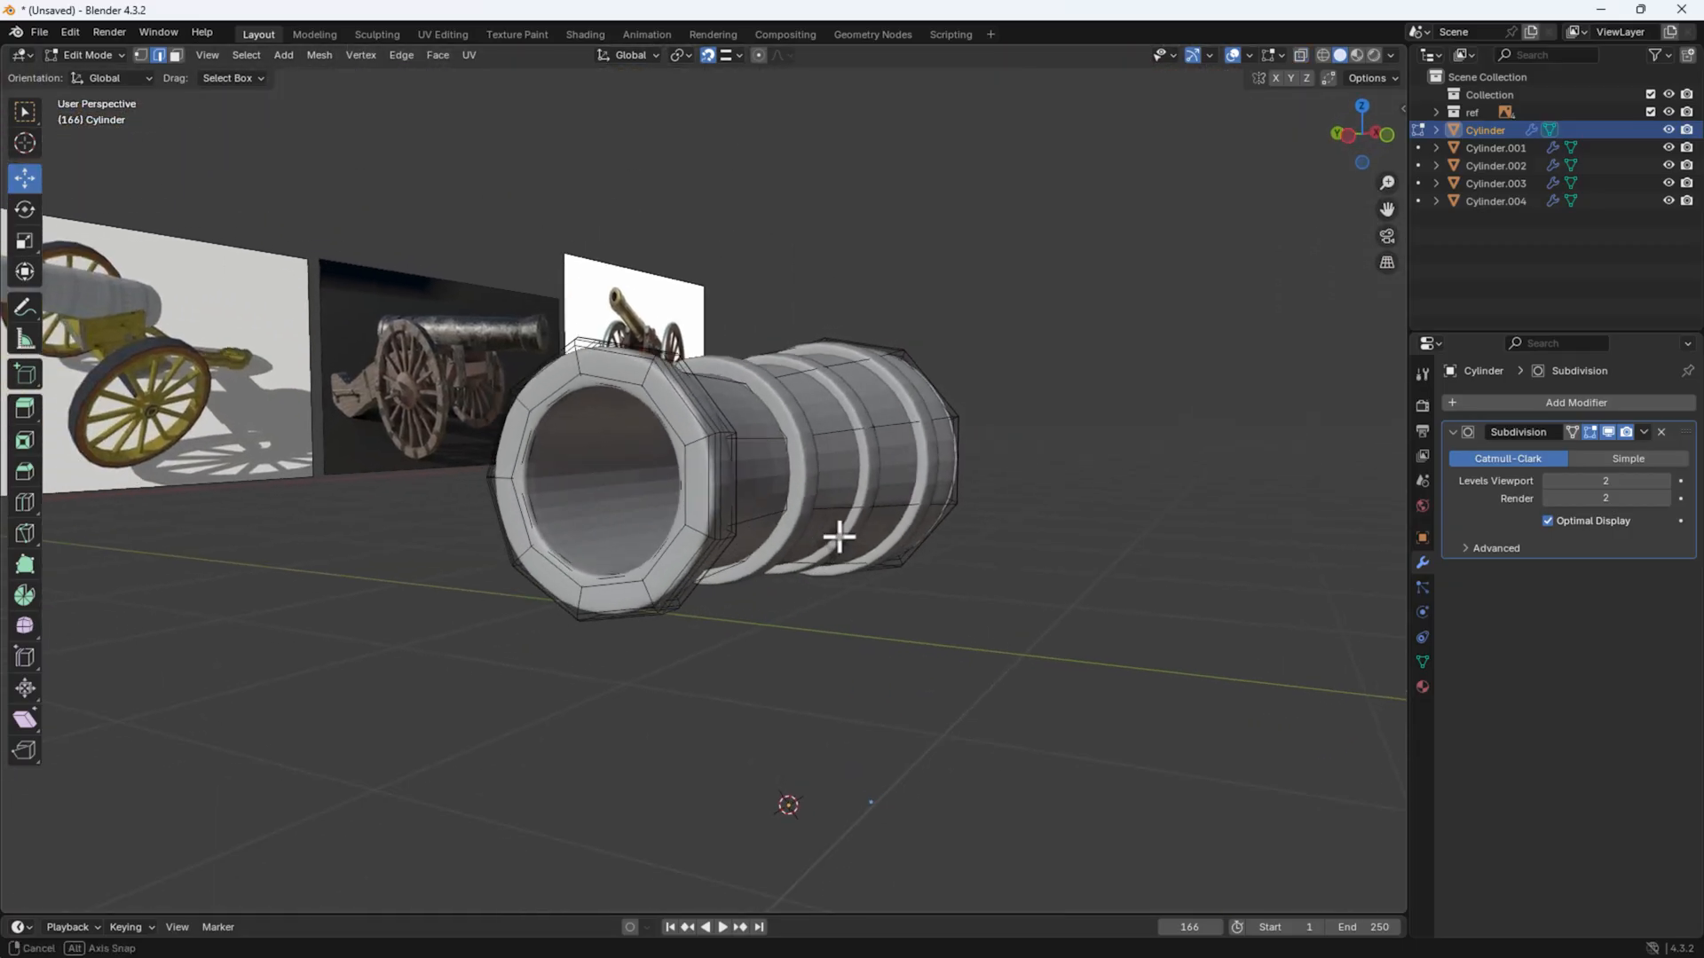
Step: Scale the band nearest the muzzle uniformly to 0.983 so it fits the narrowed barrel
{"action": "key", "text": "Tab"}
{"action": "left_click", "coordinate": [810, 494]}
{"action": "key", "text": "s"}
{"action": "left_click", "coordinate": [1086, 547]}
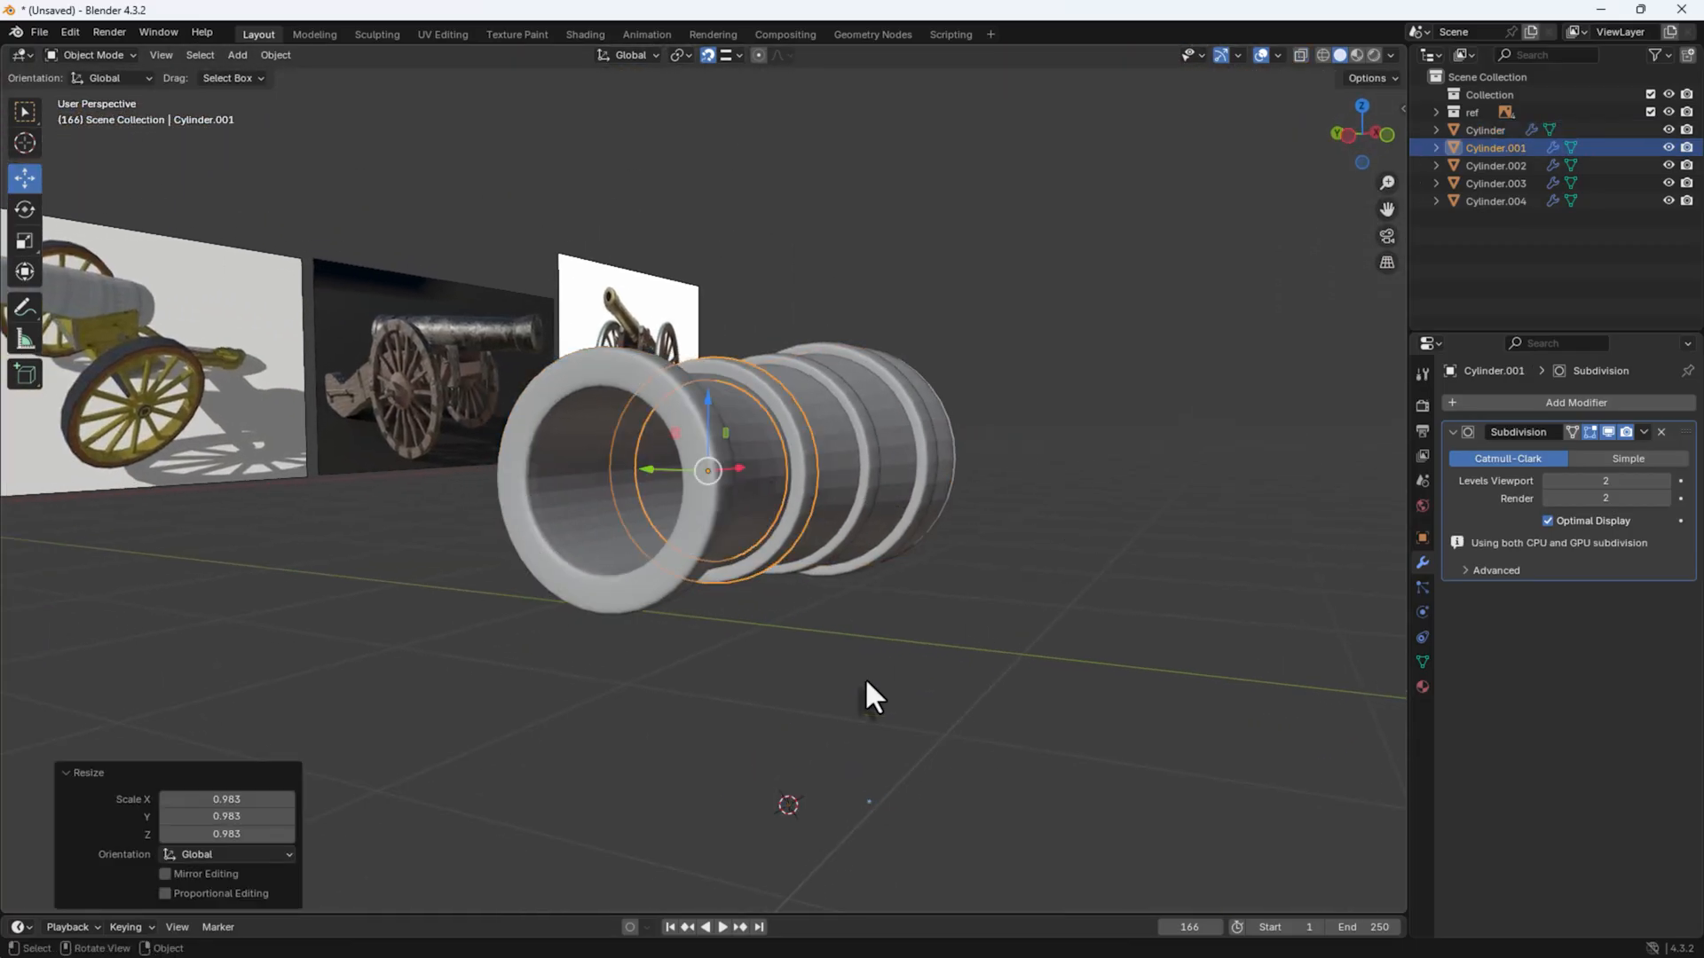
{"action": "left_click", "coordinate": [864, 678]}
Step: Scale the barrel's whole muzzle rim ring up to about 1.03 and leave mesh editing
{"action": "middle_click_drag", "start_coordinate": [864, 678], "coordinate": [477, 631]}
{"action": "left_click", "coordinate": [470, 585]}
{"action": "key", "text": "Tab"}
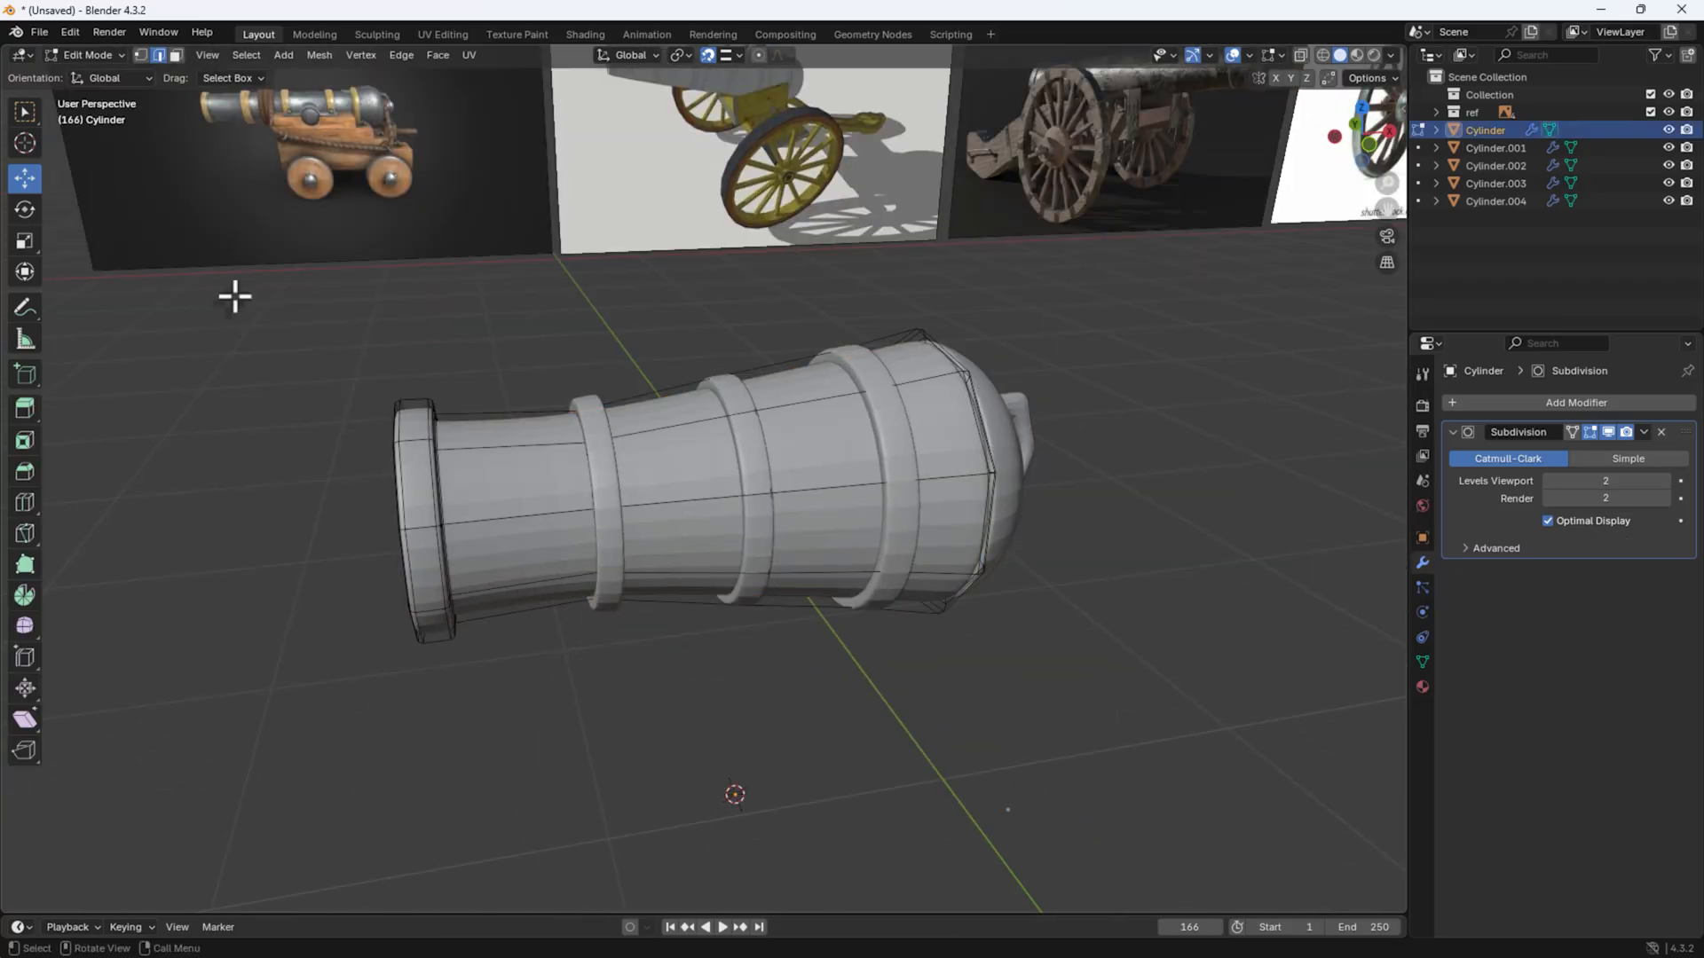
{"action": "left_click_drag", "start_coordinate": [219, 266], "coordinate": [501, 786]}
{"action": "key", "text": "alt+z"}
{"action": "left_click_drag", "start_coordinate": [281, 311], "coordinate": [483, 770]}
{"action": "key", "text": "s"}
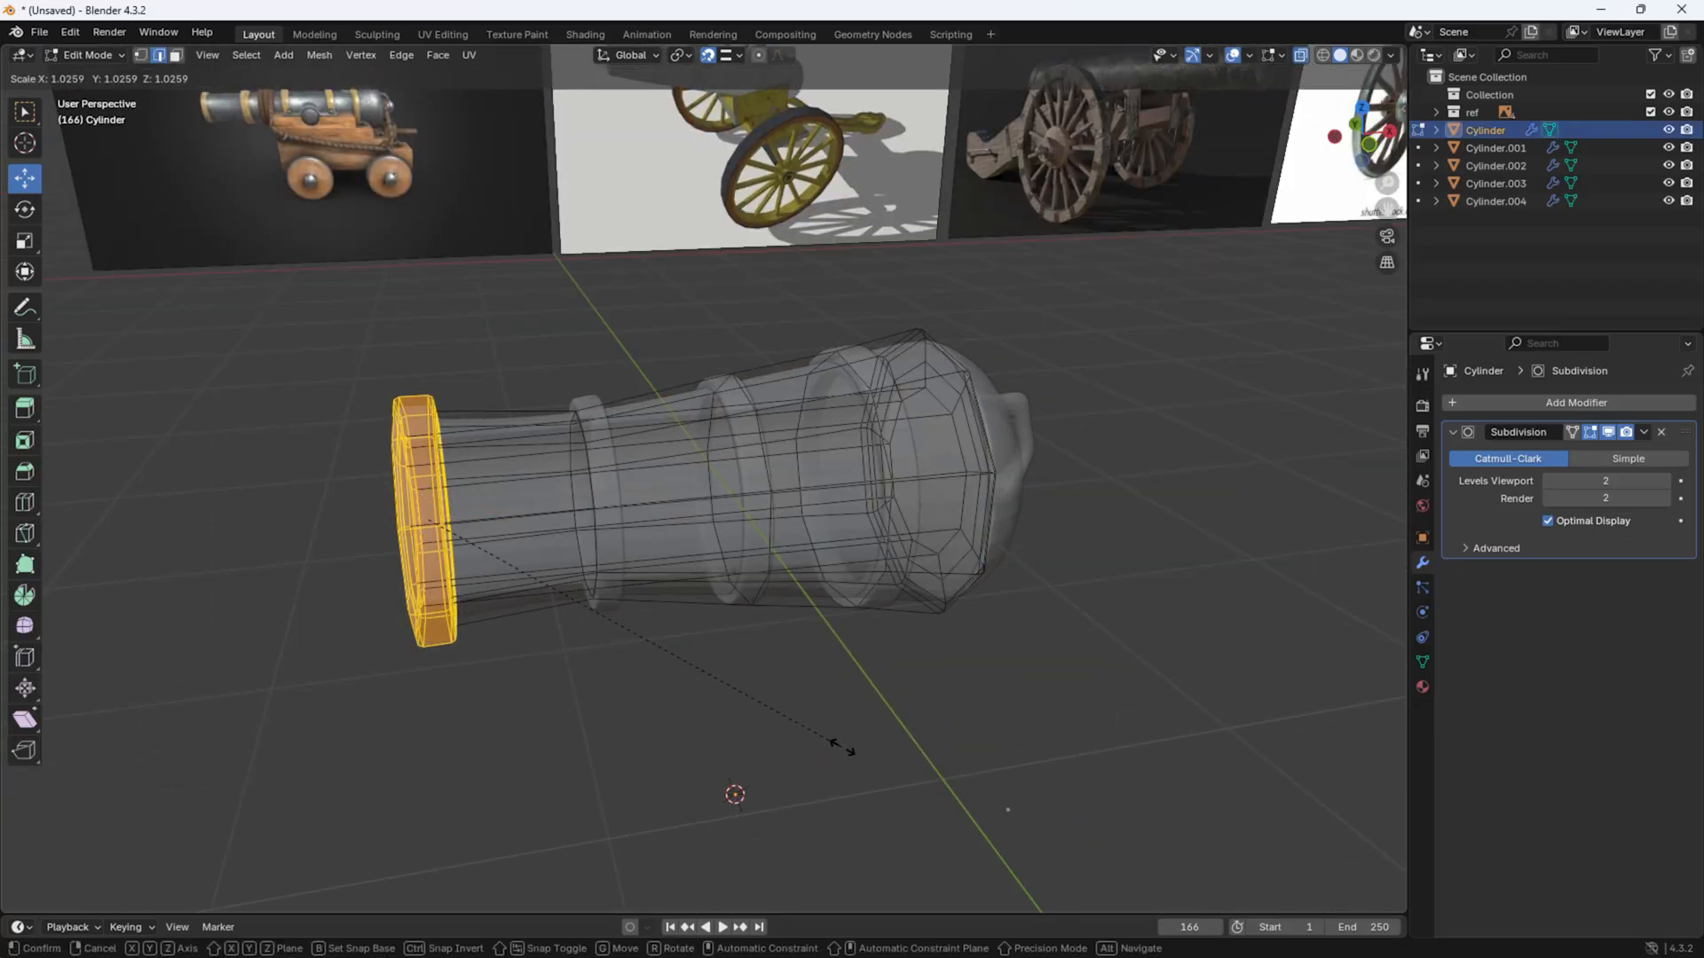
{"action": "left_click", "coordinate": [841, 745]}
{"action": "left_click", "coordinate": [571, 770]}
{"action": "key", "text": "alt+z"}
{"action": "middle_click_drag", "start_coordinate": [497, 769], "coordinate": [841, 668]}
{"action": "key", "text": "Tab"}
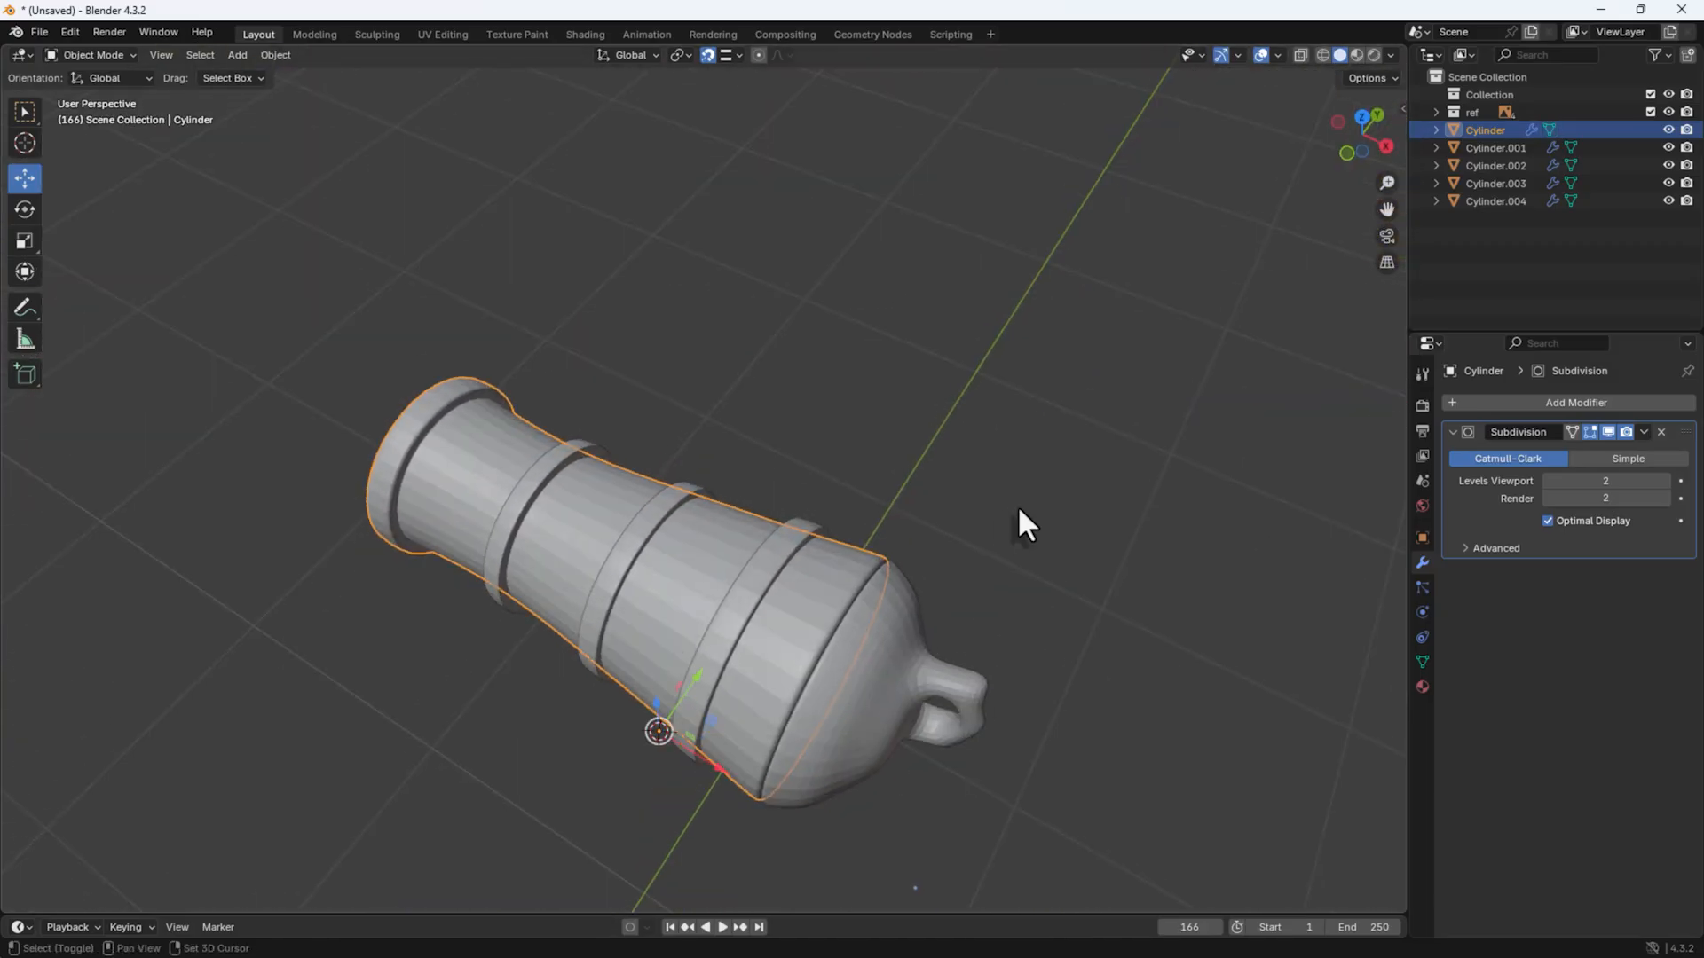
Step: Place the 3D cursor on the barrel's top between the rear bands and add a torus with 6 major and 5 minor segments, radii 0.09 and 0.02 m
{"action": "middle_click_drag", "start_coordinate": [1019, 521], "coordinate": [751, 527], "text": "shift"}
{"action": "middle_click_drag", "start_coordinate": [479, 591], "coordinate": [708, 544]}
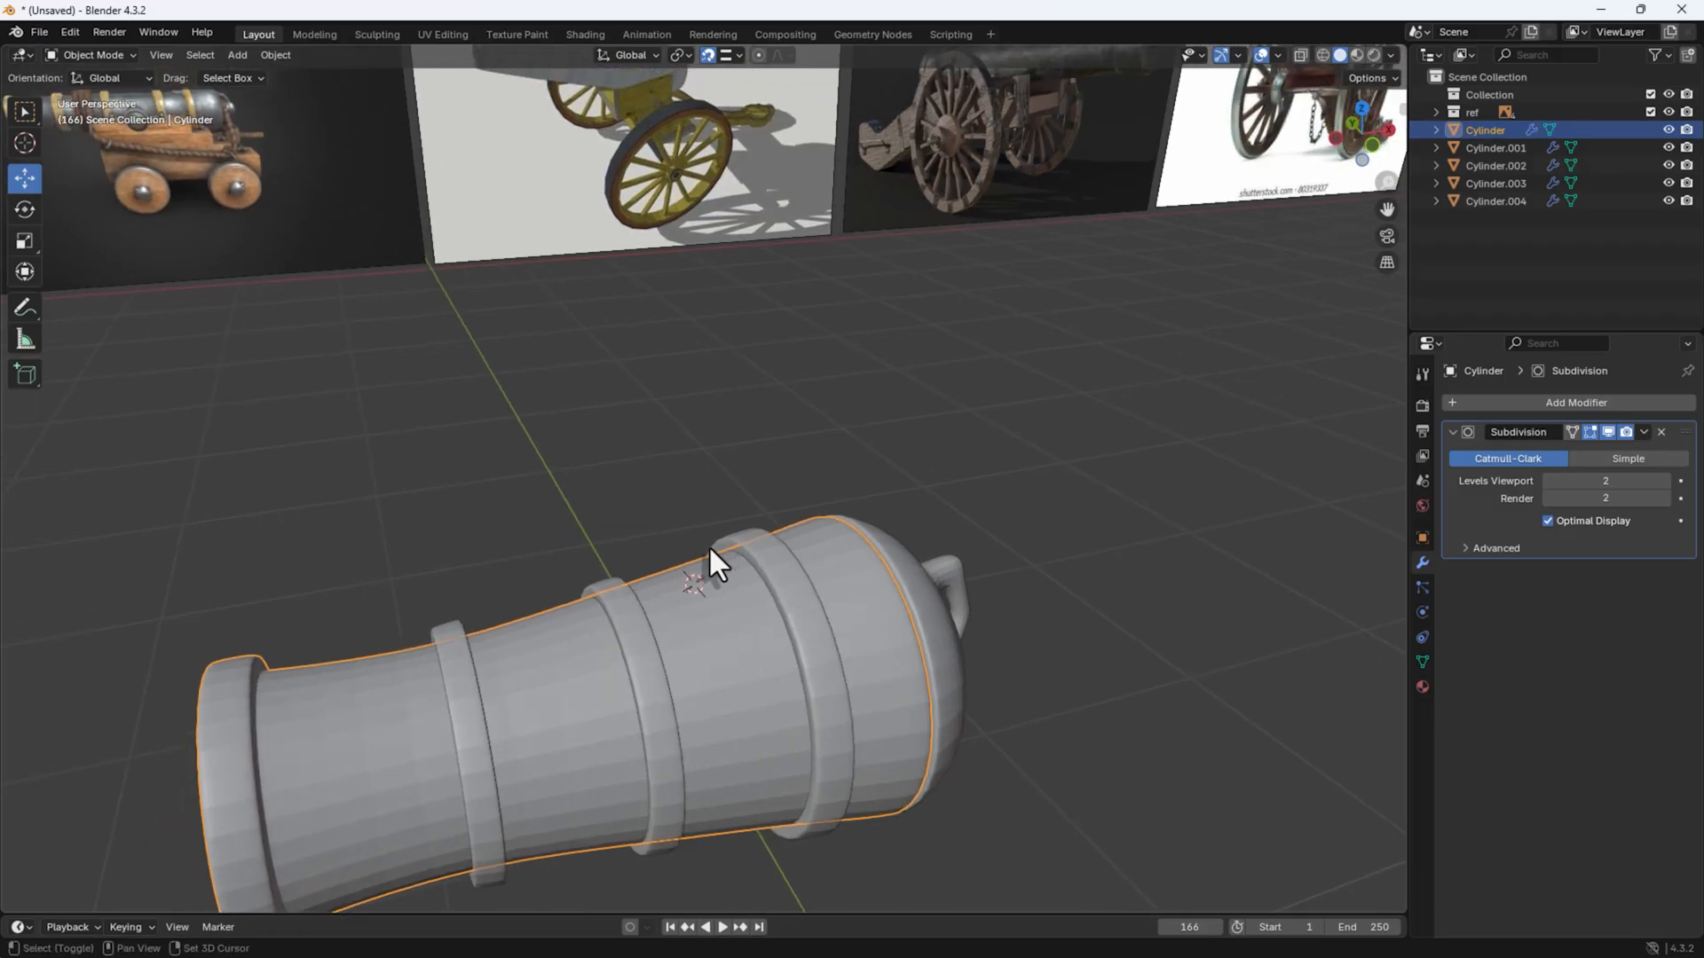
{"action": "key", "text": "shift+a"}
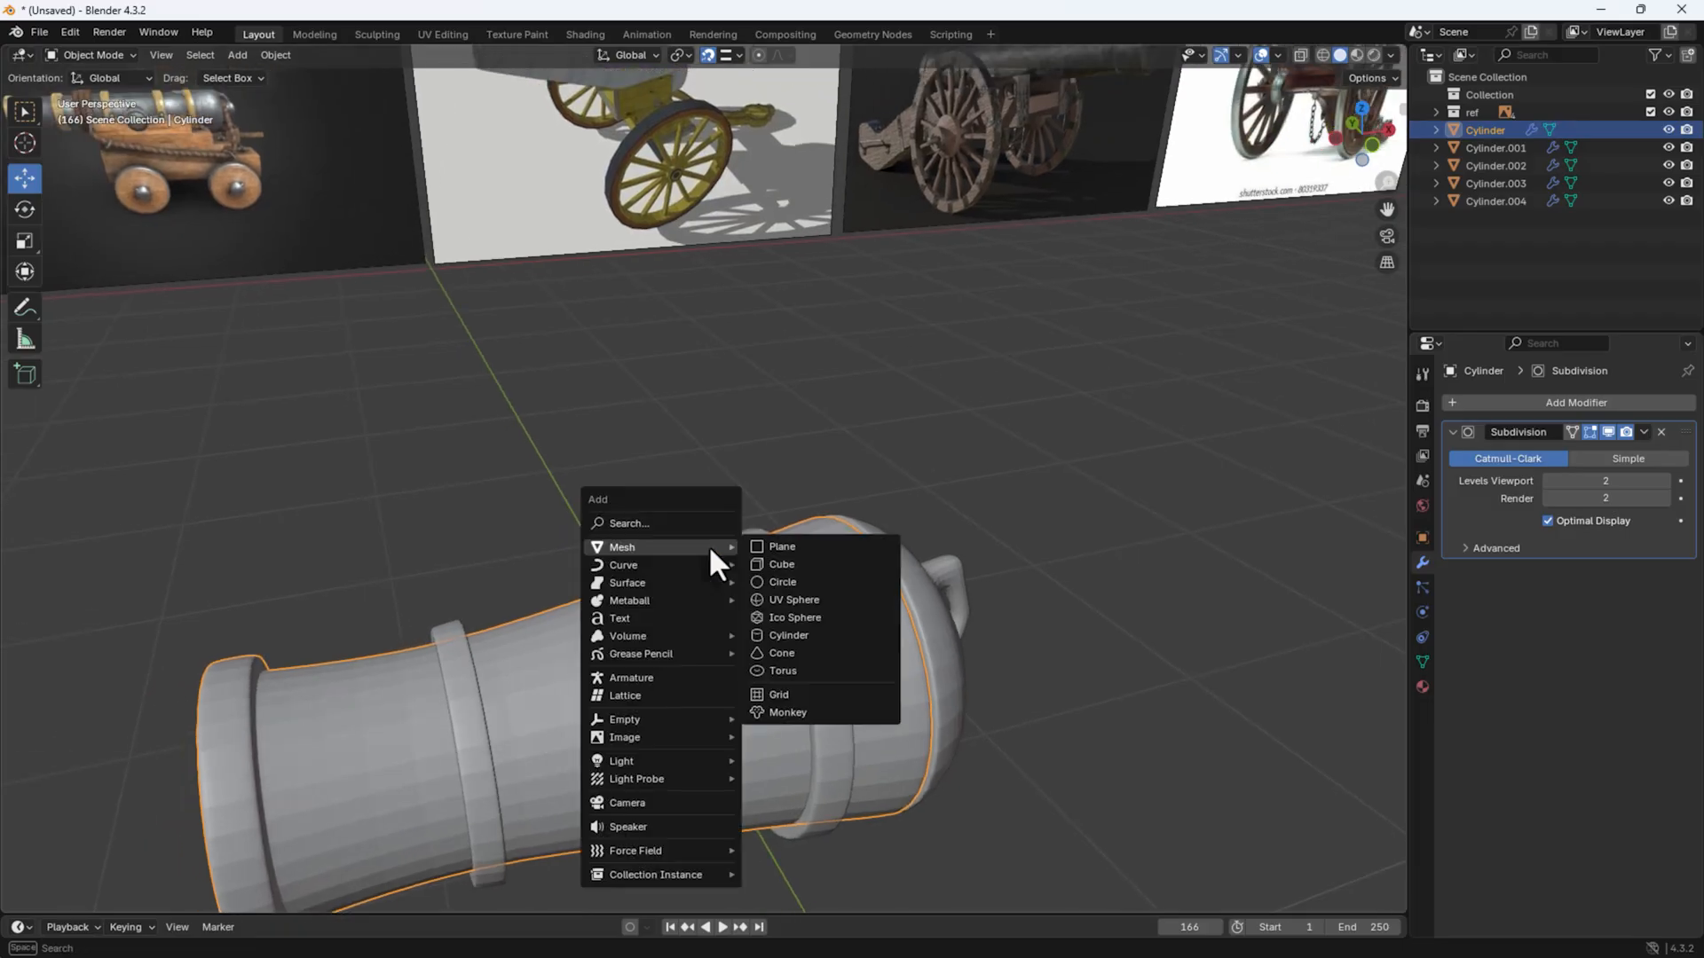
{"action": "left_click", "coordinate": [804, 669]}
{"action": "left_click_drag", "start_coordinate": [244, 661], "coordinate": [102, 718]}
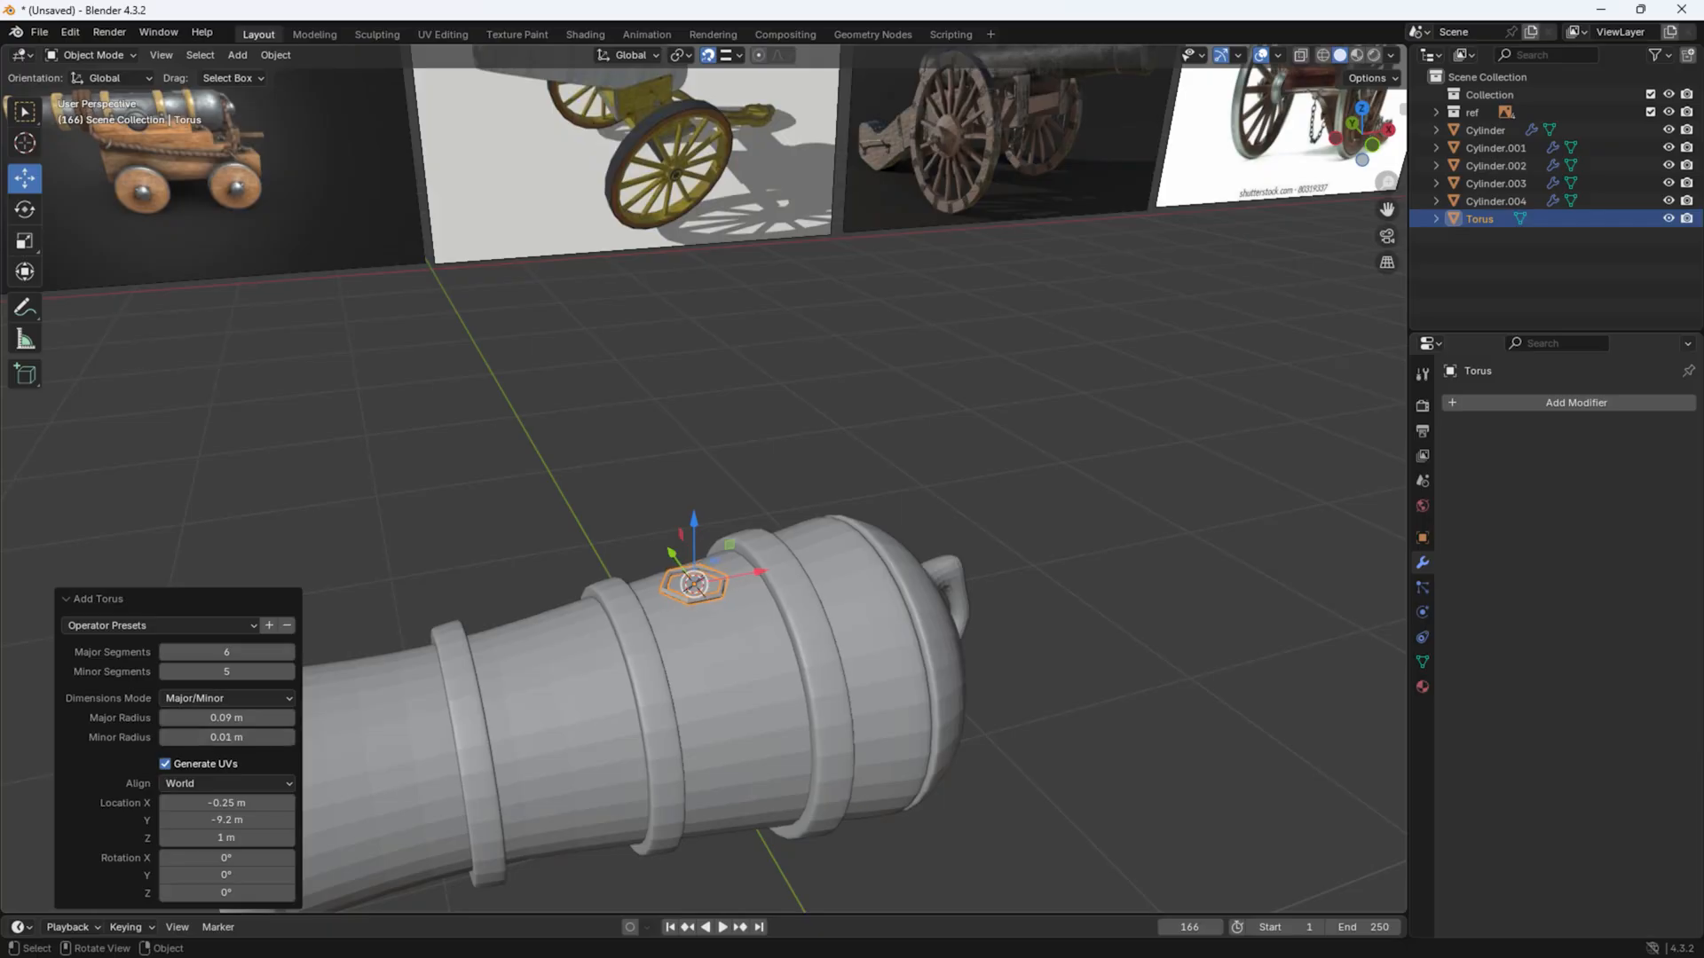
{"action": "scroll", "coordinate": [781, 618], "scroll_direction": "up", "scroll_amount": 3}
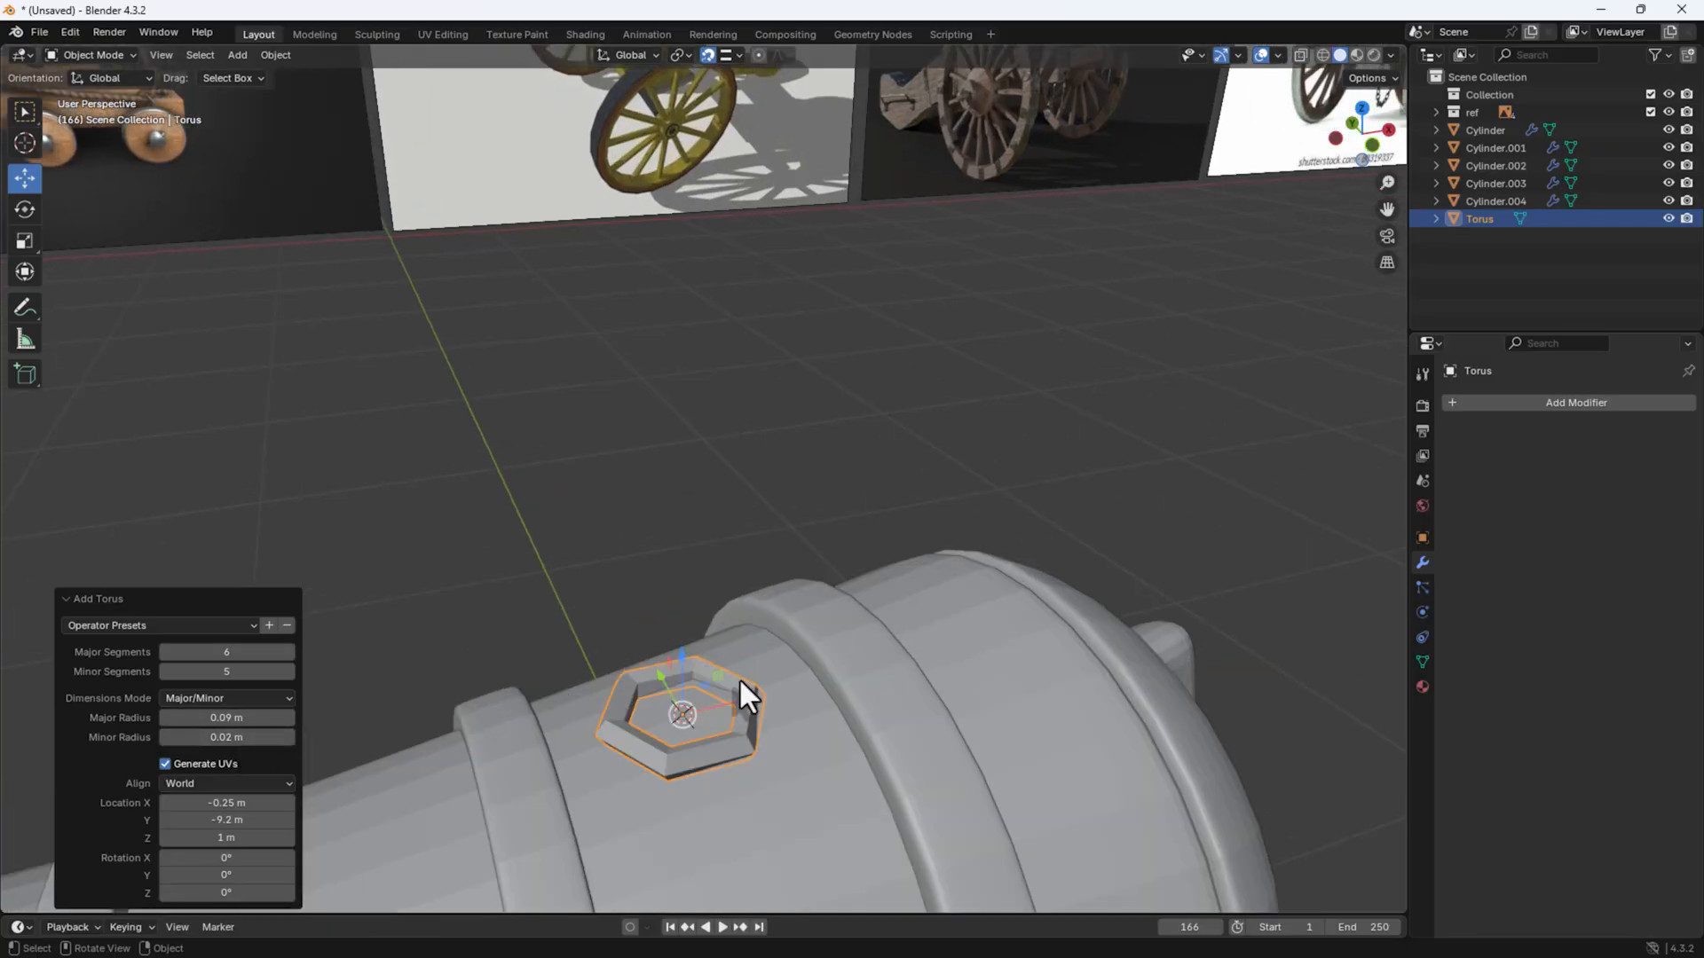
{"action": "mouse_move", "coordinate": [740, 681]}
{"action": "middle_mouse_down", "text": "shift"}
{"action": "mouse_move", "coordinate": [747, 645]}
{"action": "mouse_move", "coordinate": [682, 661]}
{"action": "mouse_move", "coordinate": [714, 675]}
{"action": "middle_mouse_up", "text": "shift"}
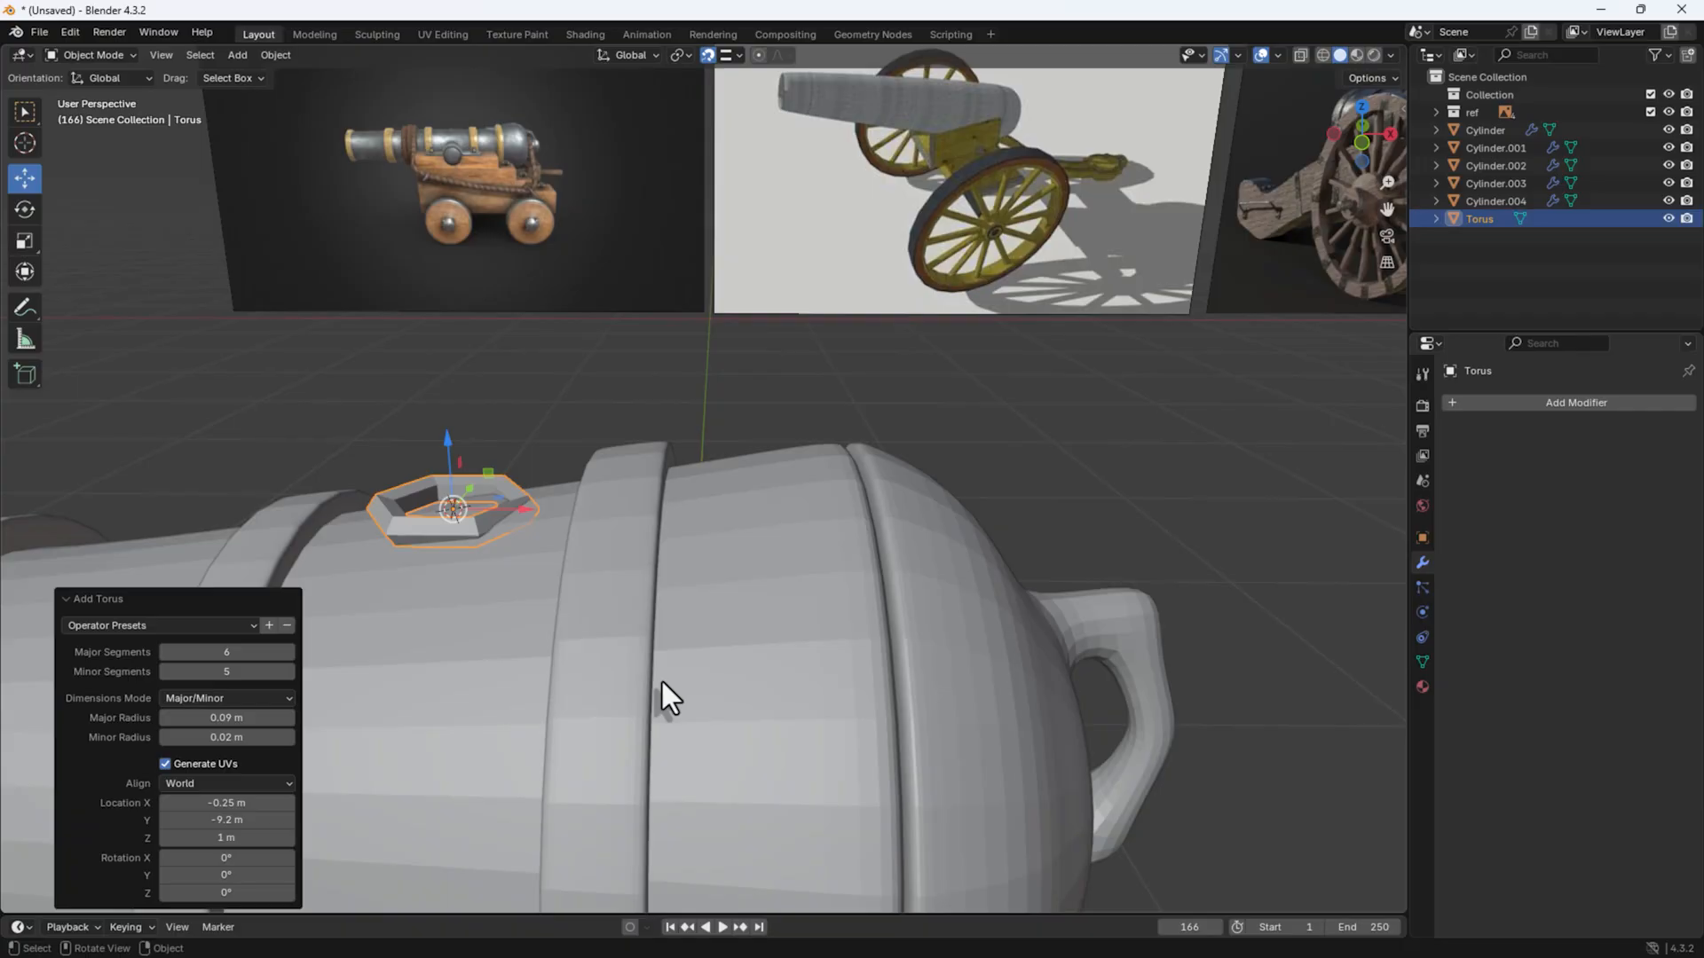
Step: Add a Subdivision modifier at viewport level 2 to the torus on the barrel's top
{"action": "middle_click_drag", "start_coordinate": [663, 683], "coordinate": [643, 406]}
{"action": "left_click", "coordinate": [647, 421]}
{"action": "left_click", "coordinate": [624, 676]}
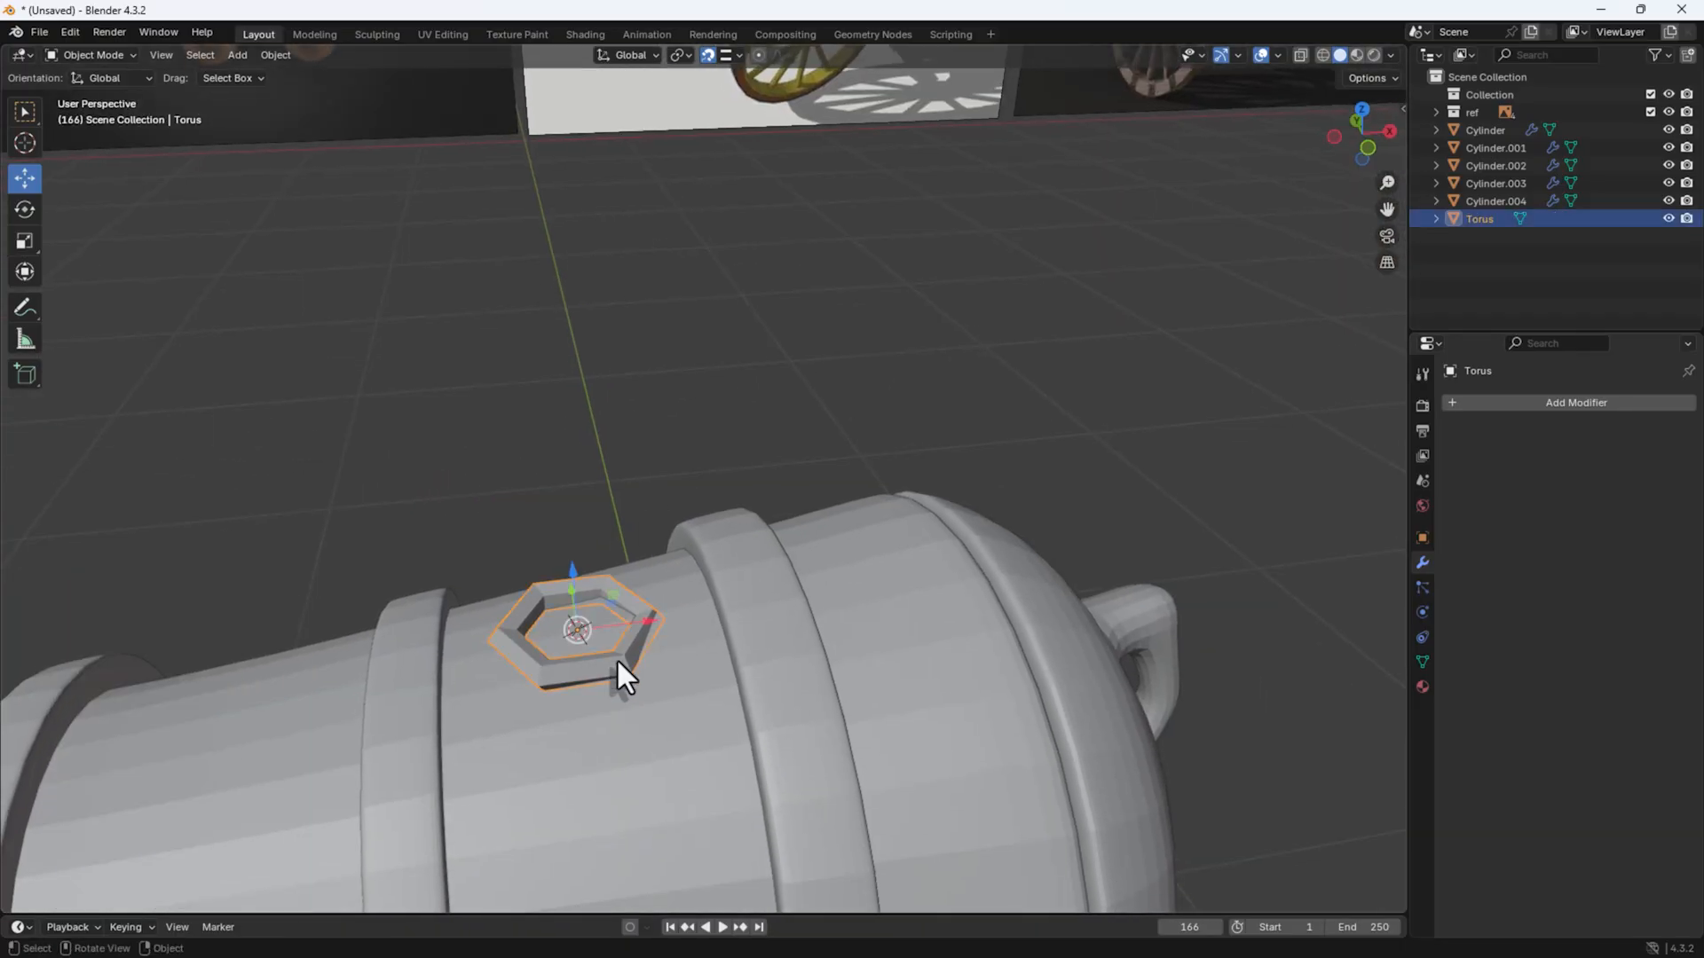
{"action": "left_click_drag", "start_coordinate": [632, 593], "coordinate": [620, 533]}
{"action": "middle_click_drag", "start_coordinate": [621, 532], "coordinate": [992, 617]}
{"action": "left_click", "coordinate": [815, 499]}
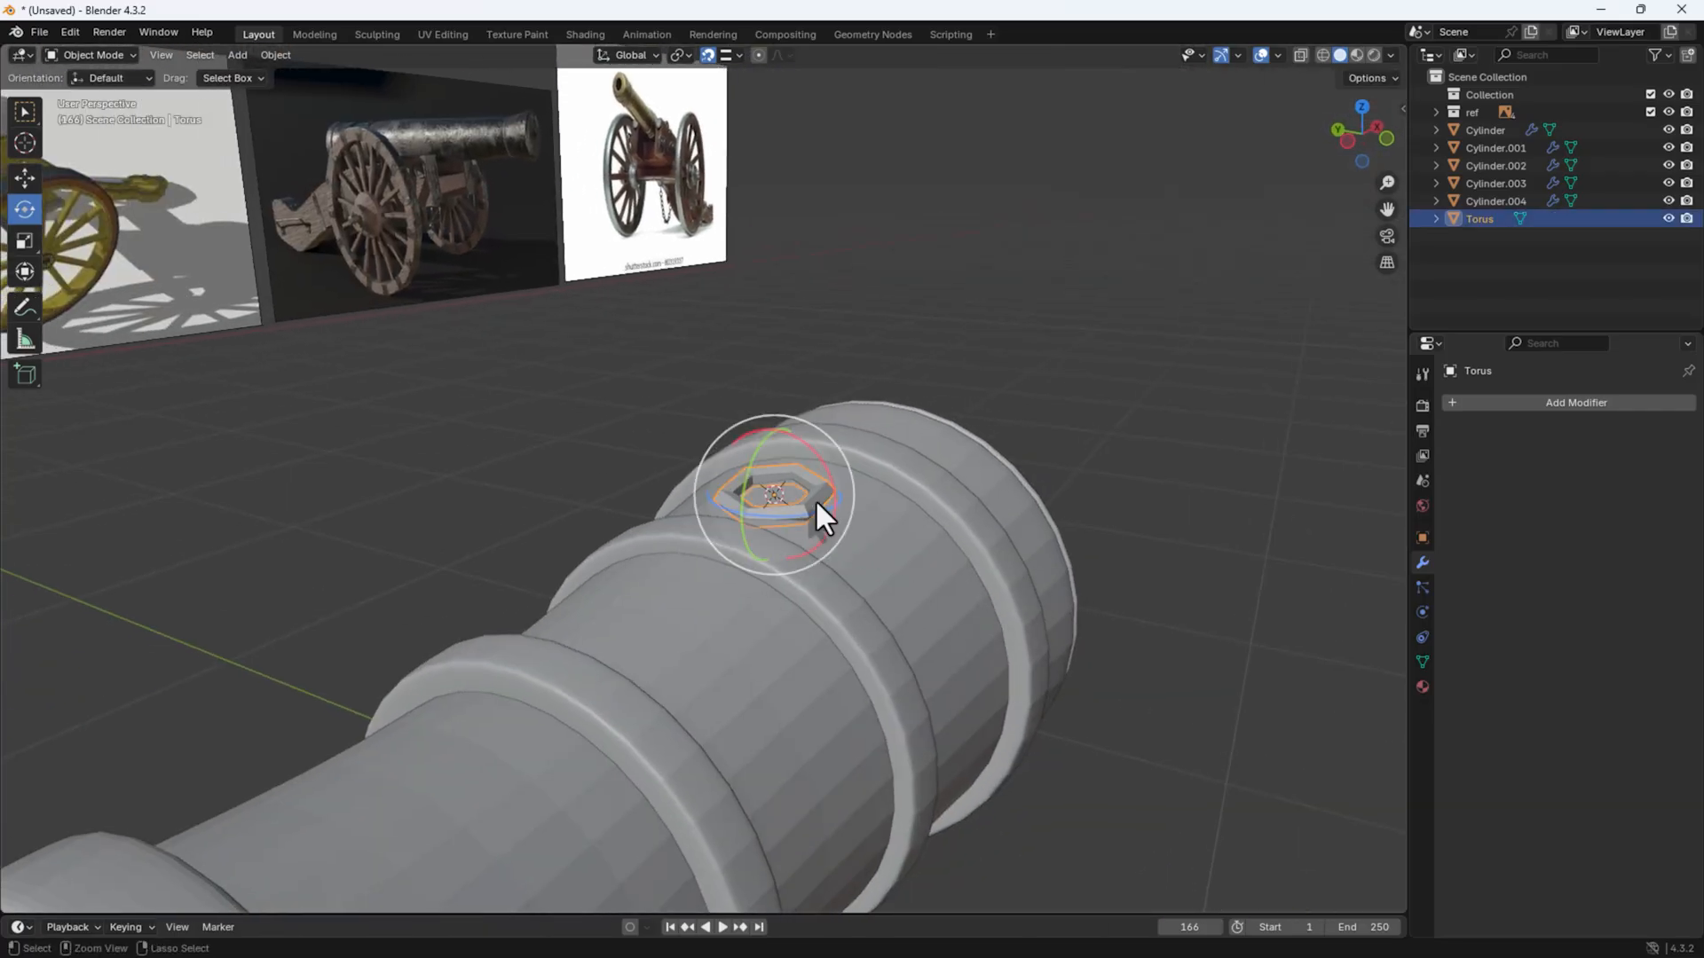
{"action": "key", "text": "ctrl+2"}
Step: Bevel the torus's upper outer edge loop with 2 segments and a width of about 0.0013 m
{"action": "middle_click_drag", "start_coordinate": [818, 499], "coordinate": [880, 559]}
{"action": "scroll", "coordinate": [658, 557], "scroll_direction": "up", "scroll_amount": 5}
{"action": "left_click", "coordinate": [844, 542]}
{"action": "key", "text": "Tab"}
{"action": "left_click", "coordinate": [833, 557], "text": "alt+shift"}
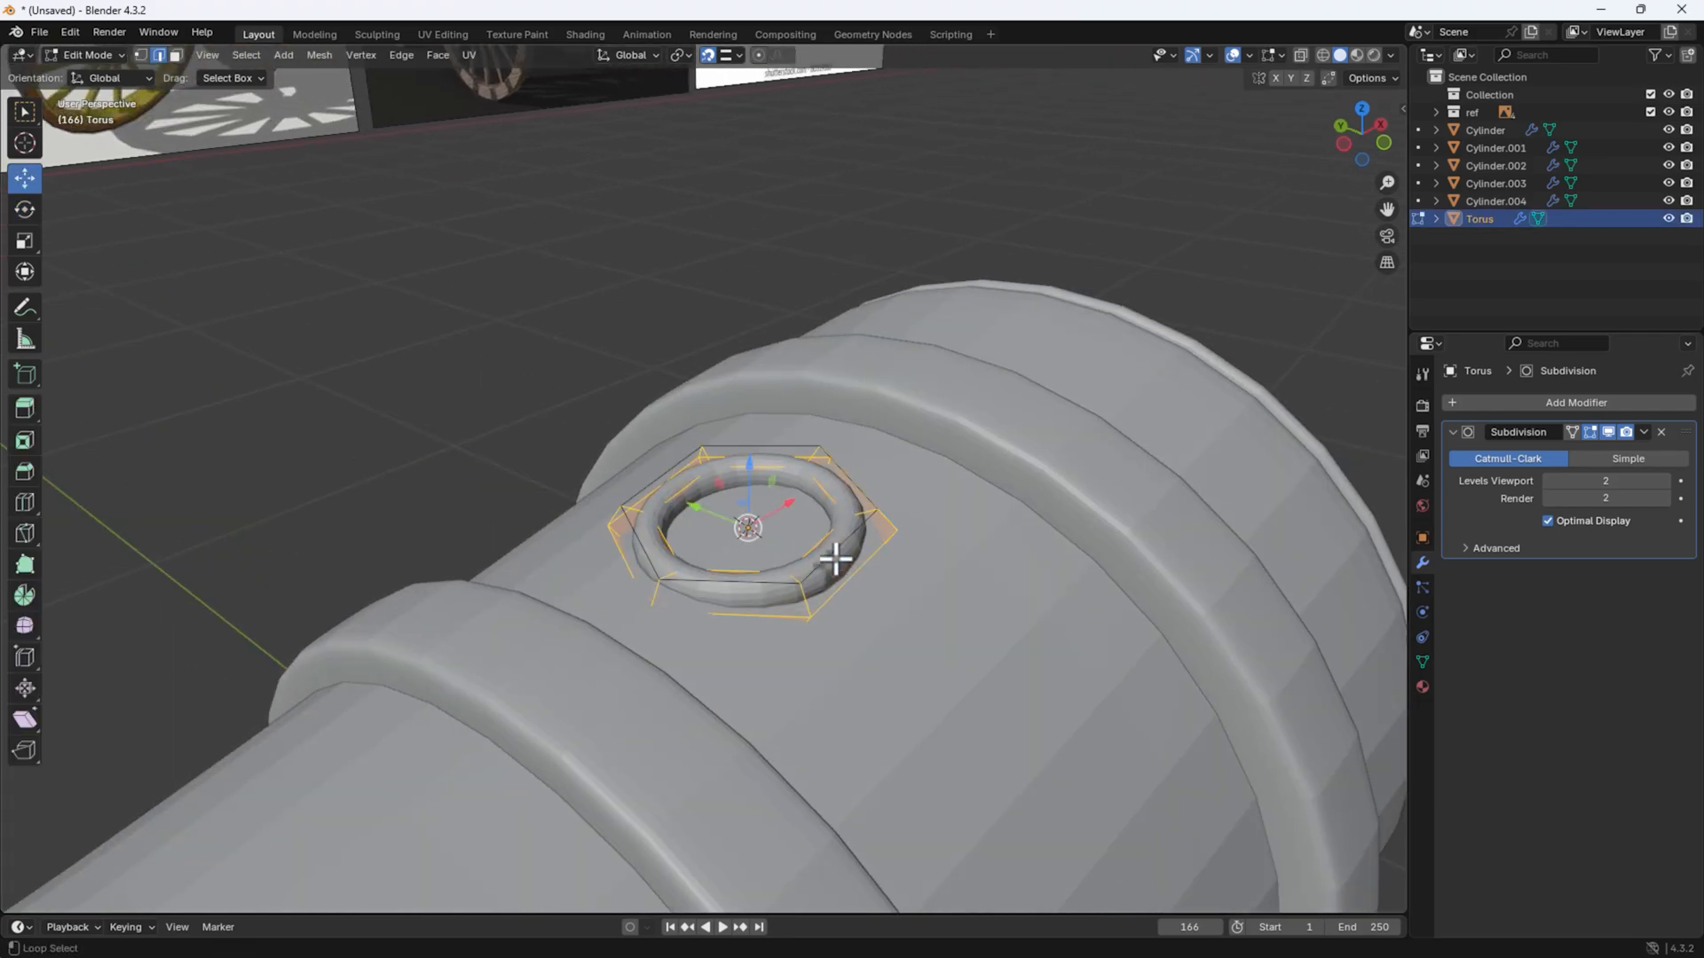
{"action": "left_click", "coordinate": [832, 555], "text": "alt+shift"}
{"action": "key", "text": "alt+a"}
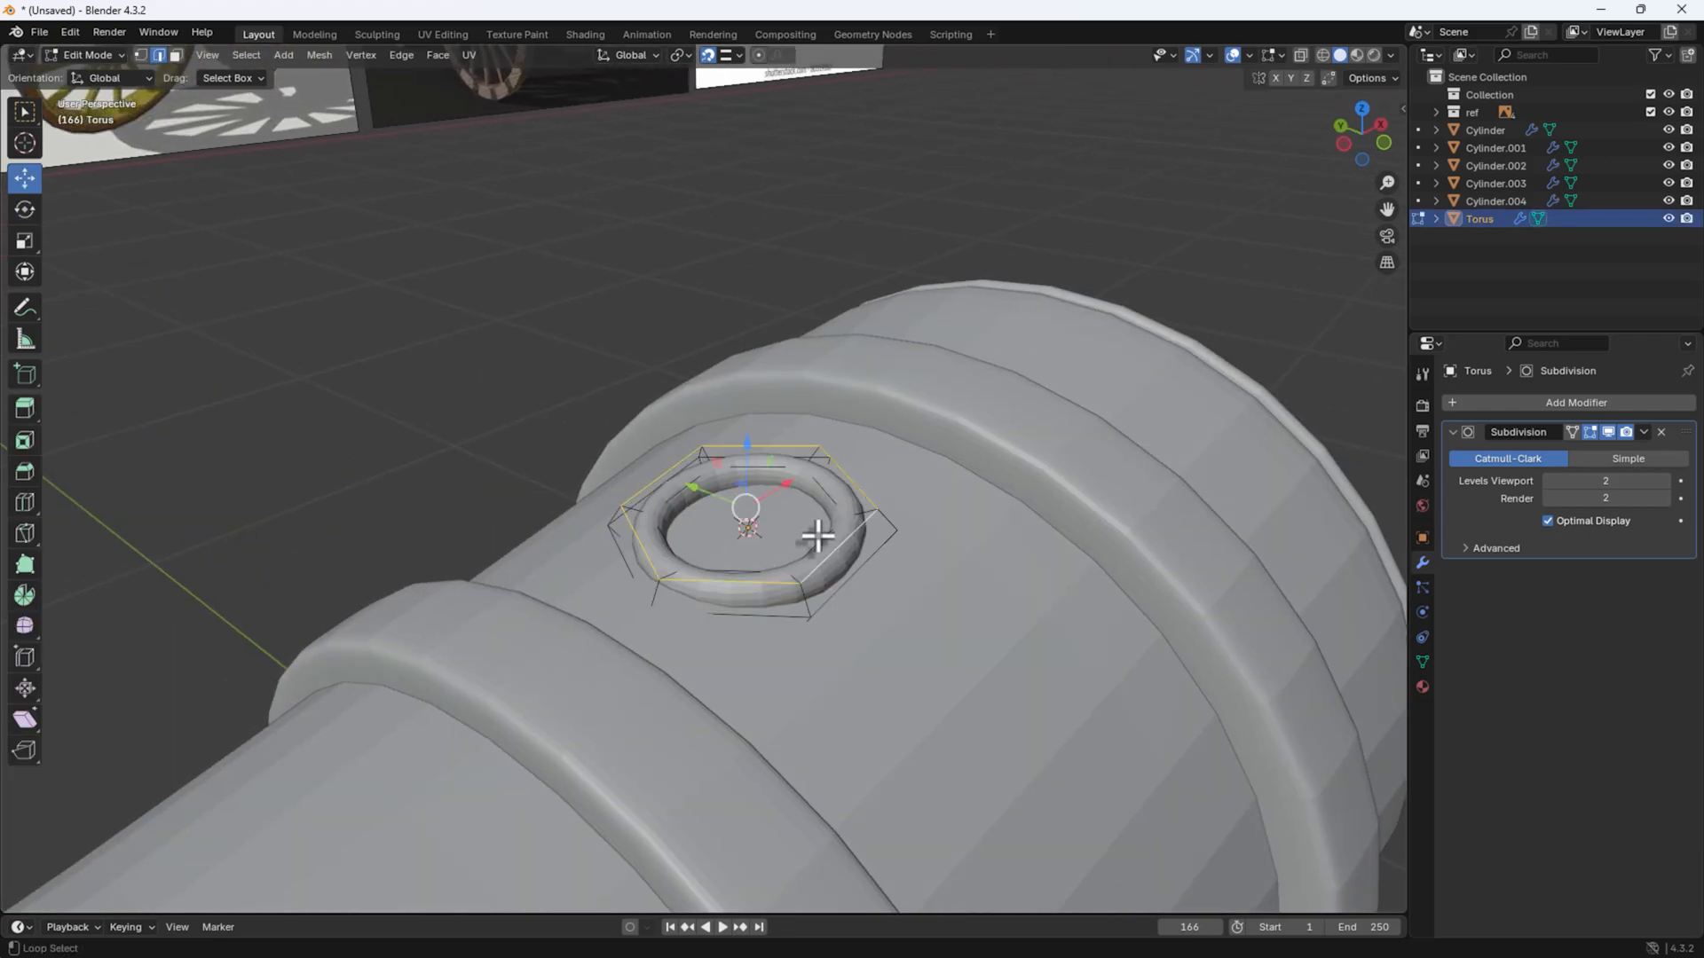
{"action": "key", "text": "ctrl+b"}
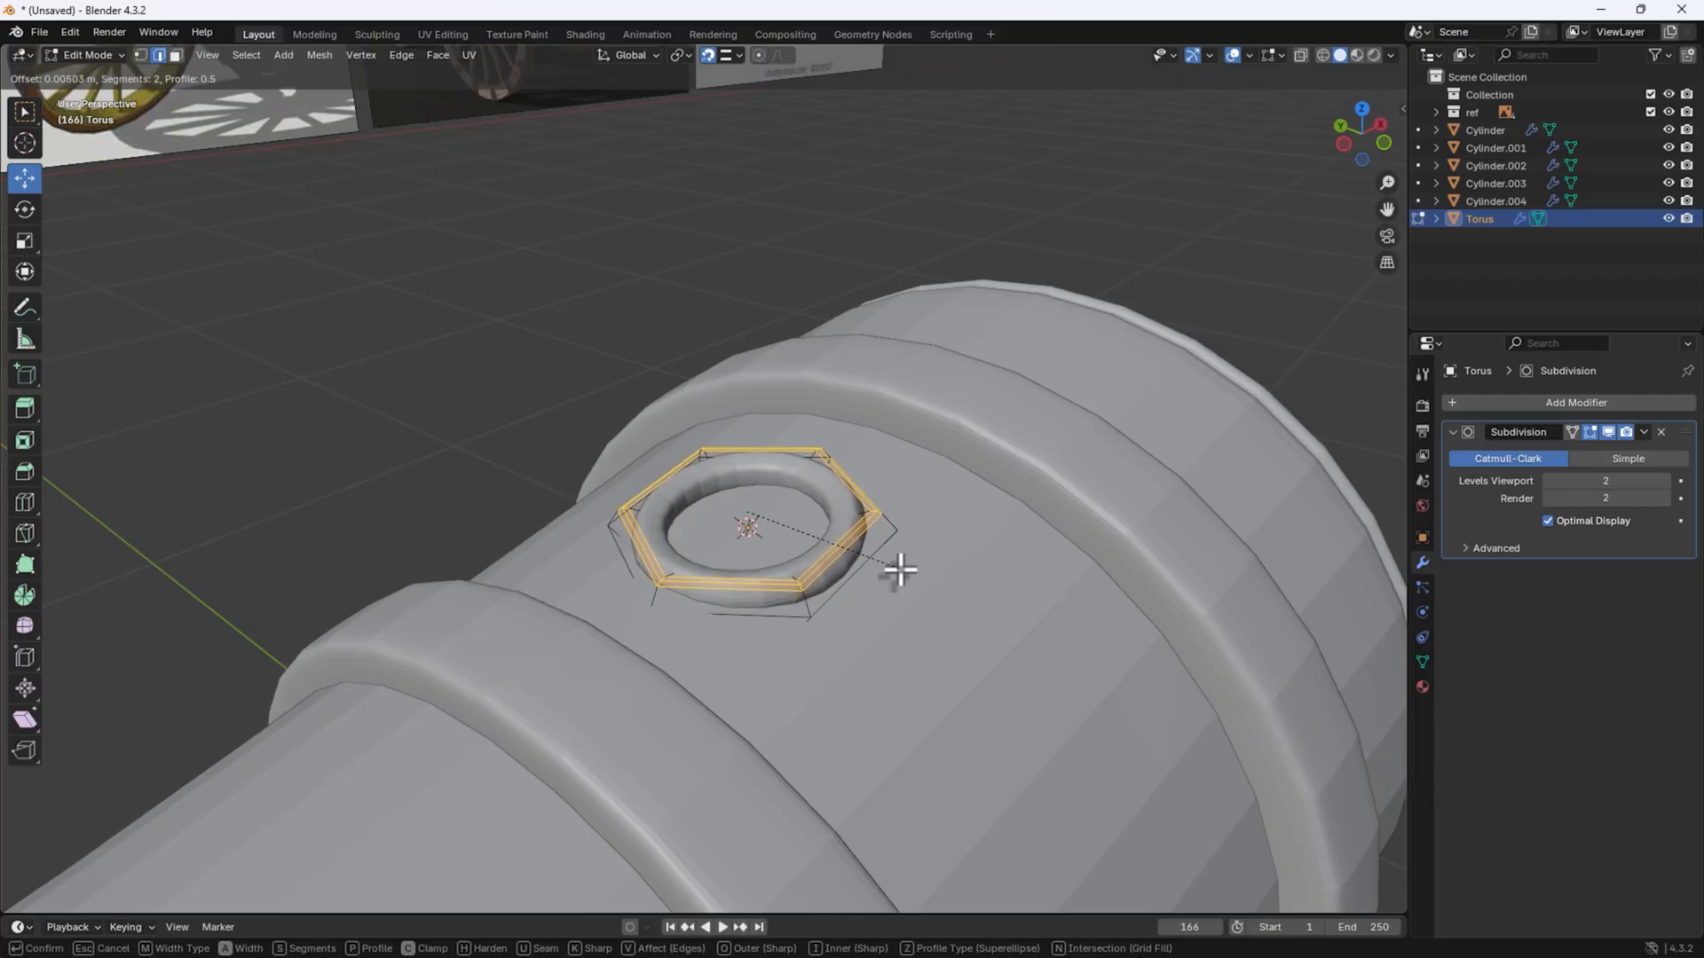
{"action": "left_click", "coordinate": [894, 571]}
Step: Turn on X-ray display and select the torus's outermost edge loop
{"action": "middle_click_drag", "start_coordinate": [950, 616], "coordinate": [646, 603]}
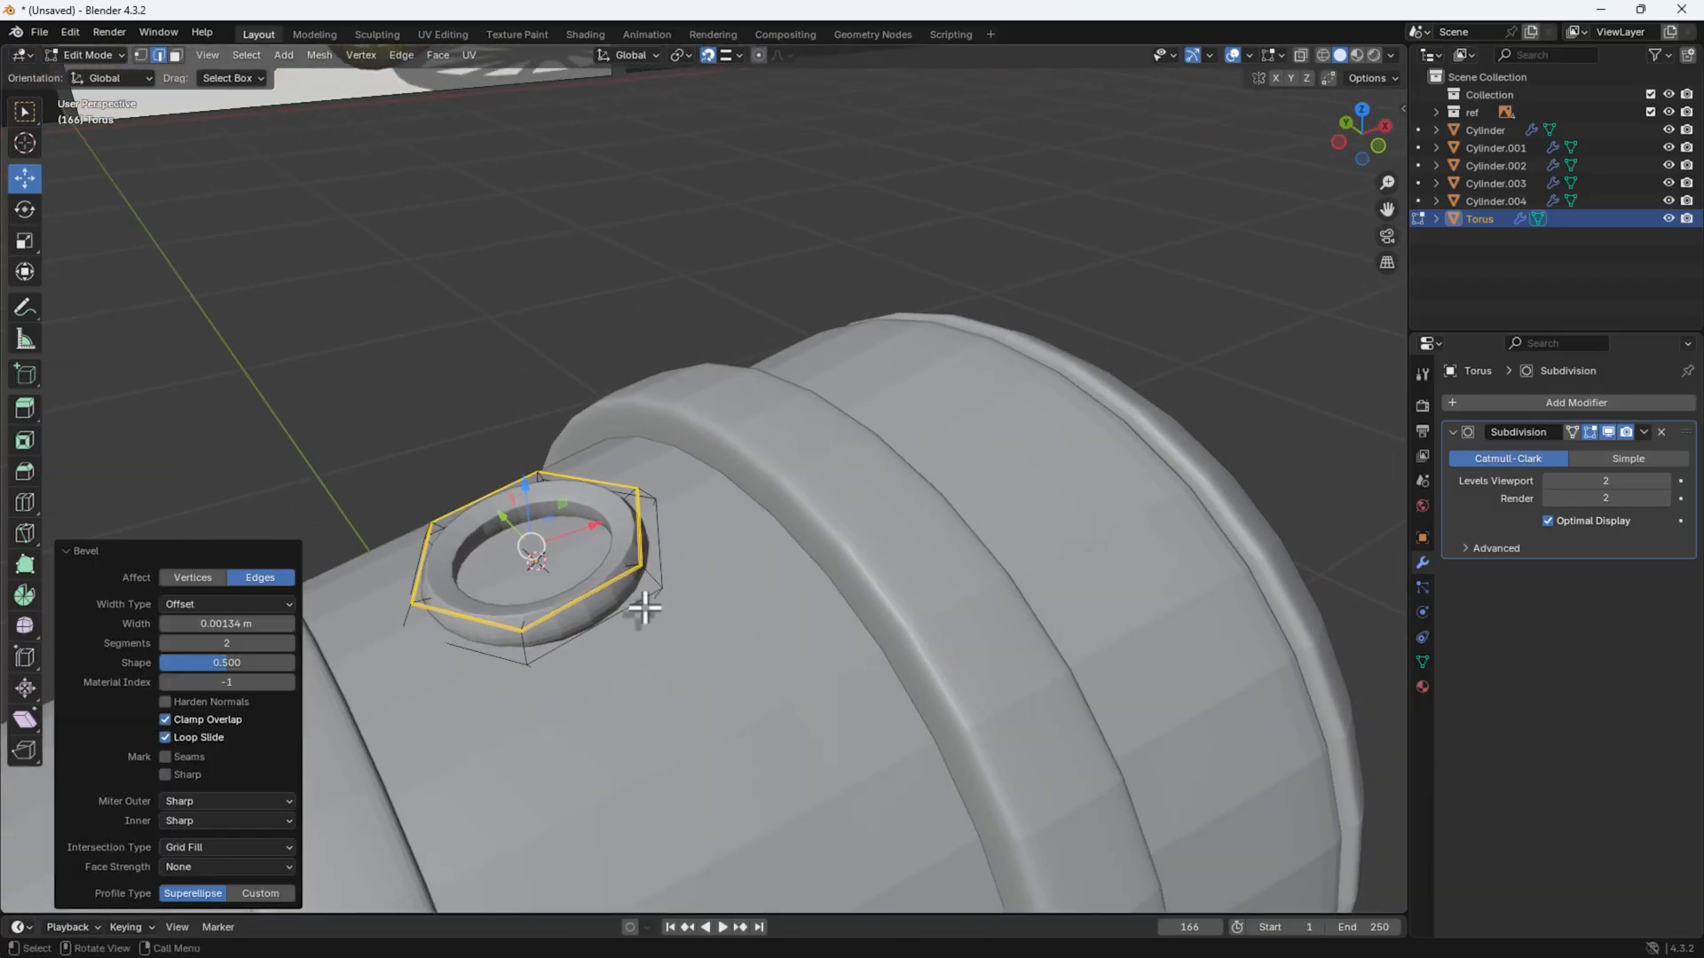
{"action": "key", "text": "alt+a"}
{"action": "key", "text": "alt+z"}
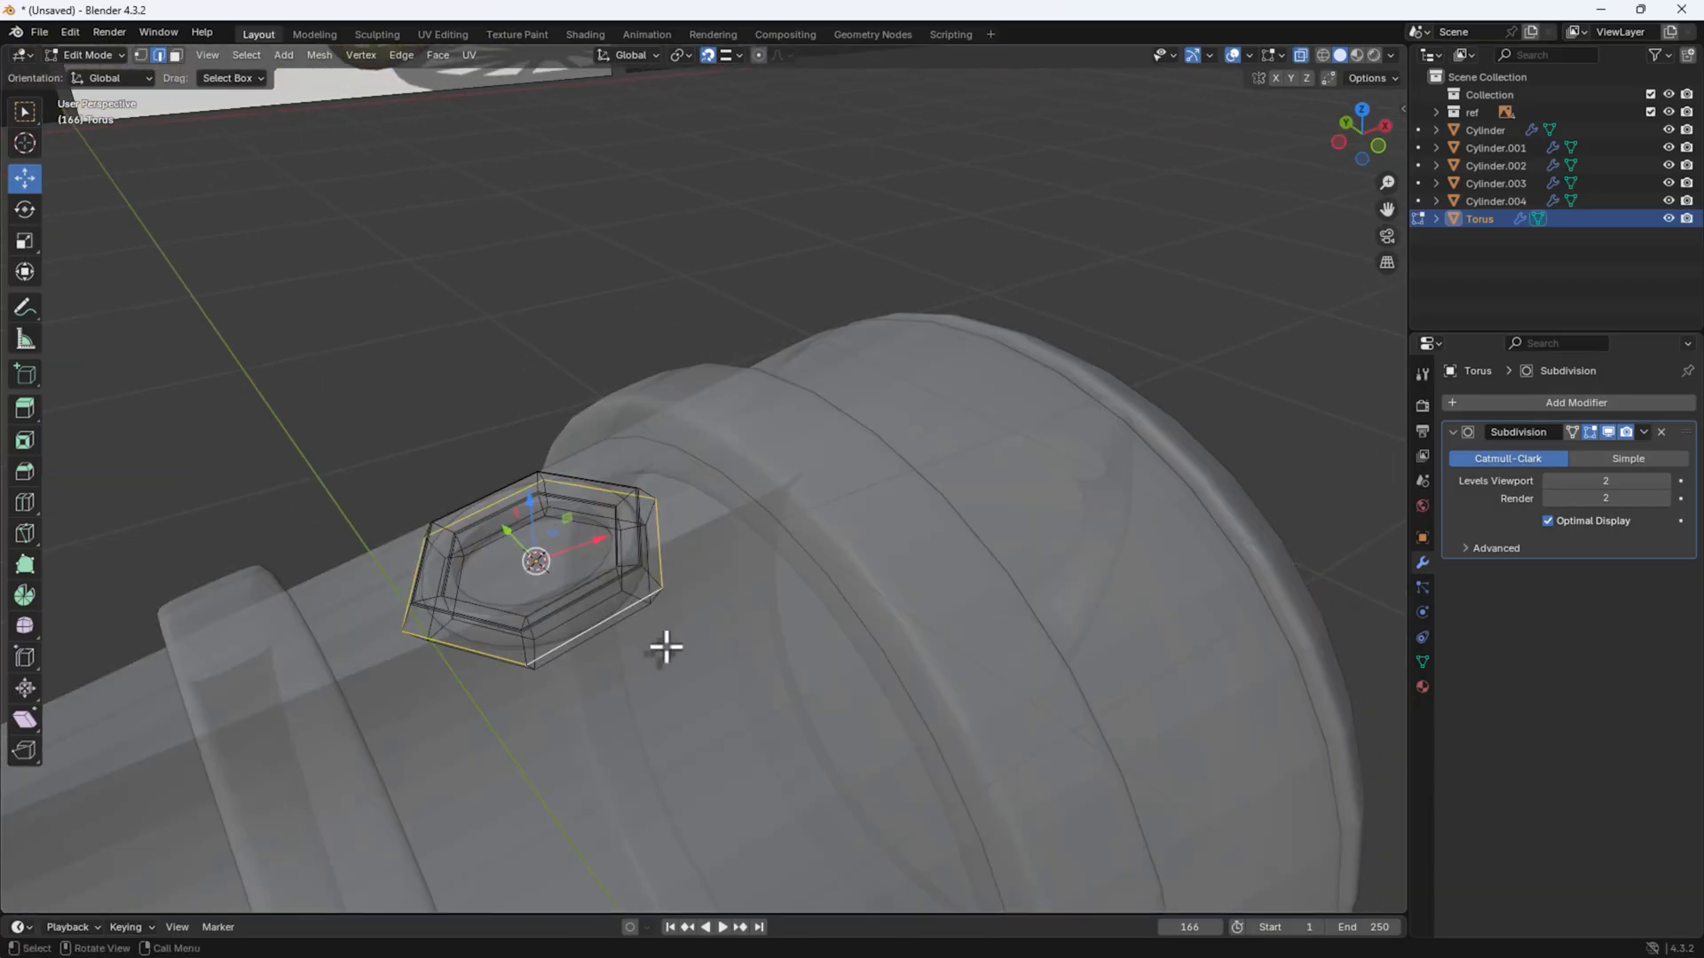